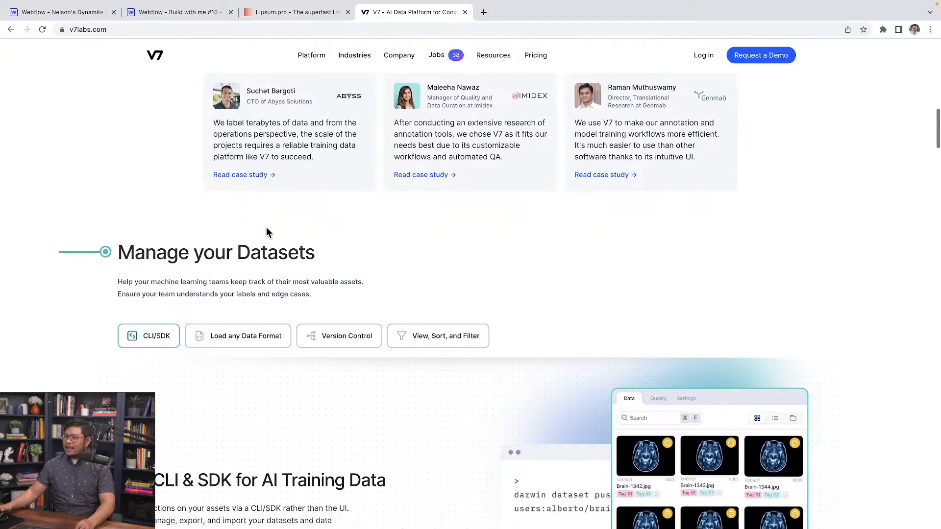
# Try the tabs in the Annotate Any Visual Data section, ending on Real-time Collaboration.
pyautogui.scroll(-1, 264, 227)
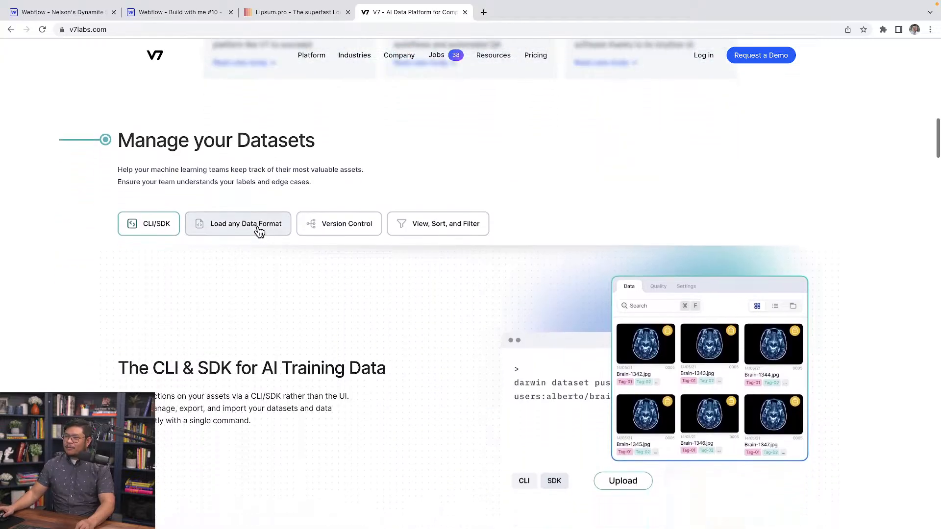
# Examine how the Manage your Datasets tabs swap content between CLI/SDK, Load any Data Format, Version Control, and View, Sort, and Filter.
pyautogui.click(259, 229)
pyautogui.click(352, 223)
pyautogui.click(438, 231)
pyautogui.click(324, 231)
pyautogui.click(236, 228)
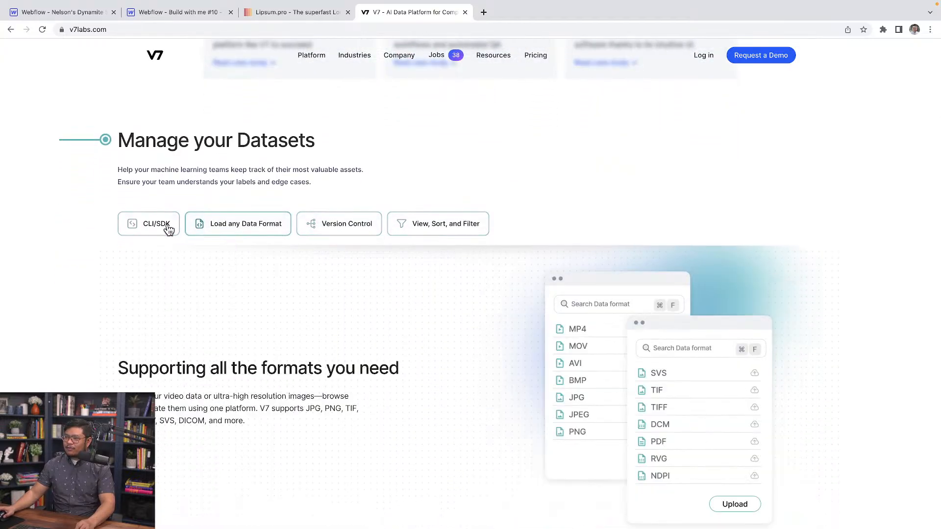
pyautogui.click(161, 226)
pyautogui.click(239, 227)
pyautogui.click(432, 225)
# Go through the Add Any Model tabs: Humans + Models Workflows, Train with AutoML, Bring your own Model, and Model Library.
pyautogui.scroll(-10, 452, 240)
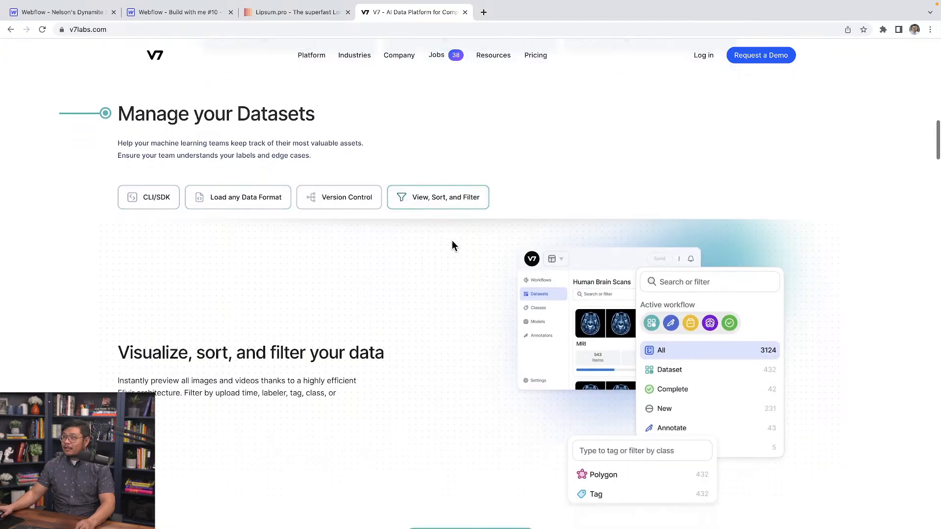
pyautogui.click(269, 231)
pyautogui.click(385, 234)
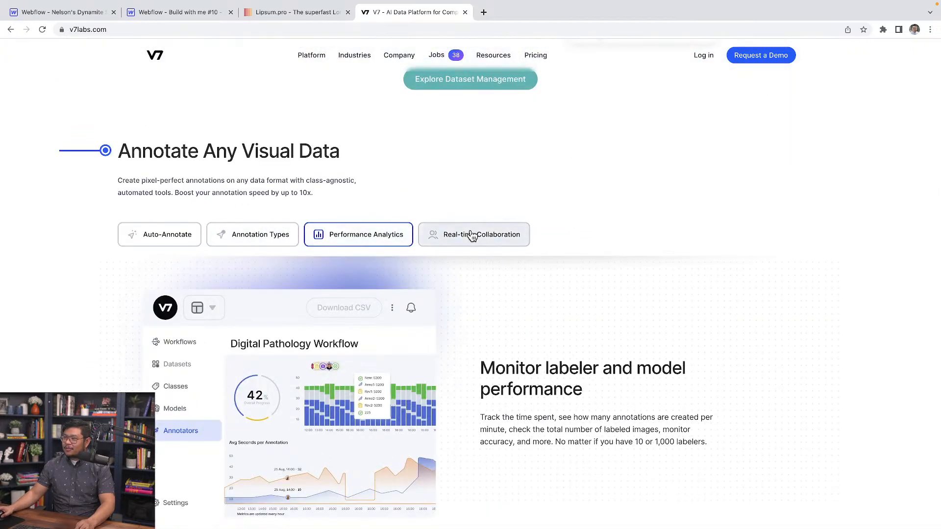
pyautogui.click(448, 235)
# Go through the Manage Humans in the Loop tabs: Domain Experts, Security Standards, and Fully Managed Projects.
pyautogui.scroll(-8, 359, 254)
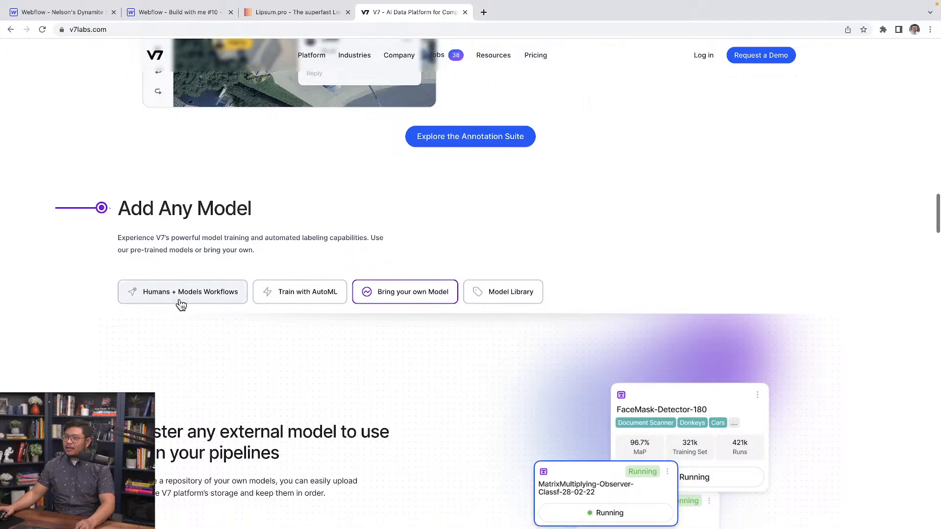
pyautogui.click(180, 300)
pyautogui.click(308, 296)
pyautogui.click(402, 297)
pyautogui.click(494, 297)
pyautogui.scroll(-2, 293, 319)
pyautogui.scroll(-9, 293, 319)
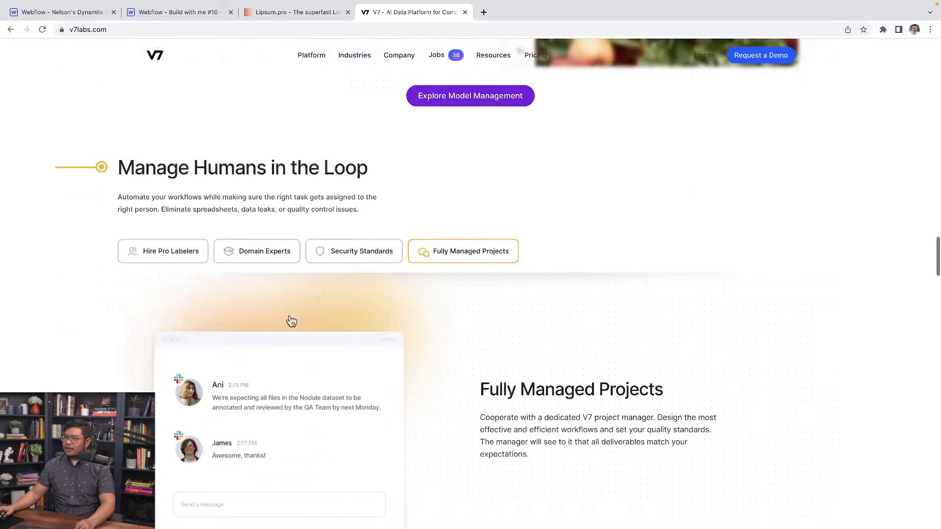
pyautogui.click(257, 251)
pyautogui.click(354, 251)
pyautogui.click(465, 253)
# Inspect the page in a responsive preview 665 px wide at the Add Any Model section.
pyautogui.scroll(8, 237, 284)
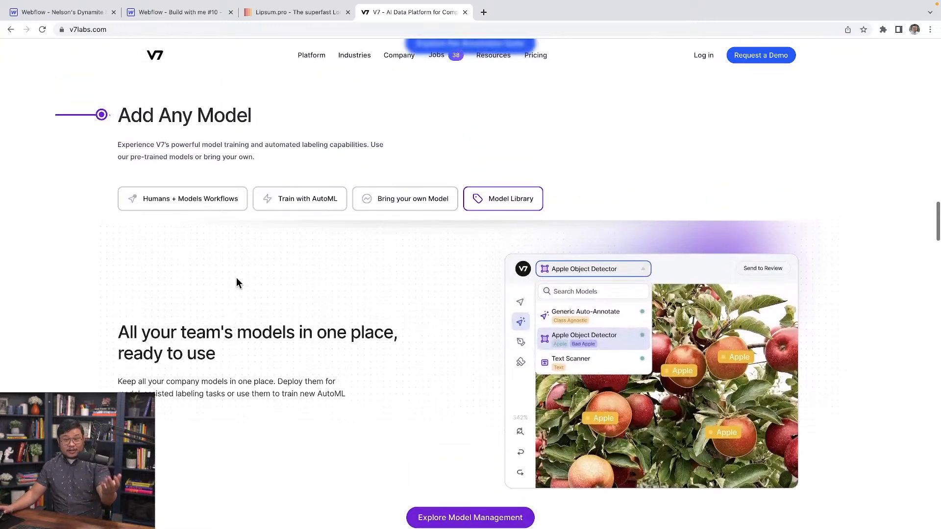
pyautogui.scroll(1, 237, 284)
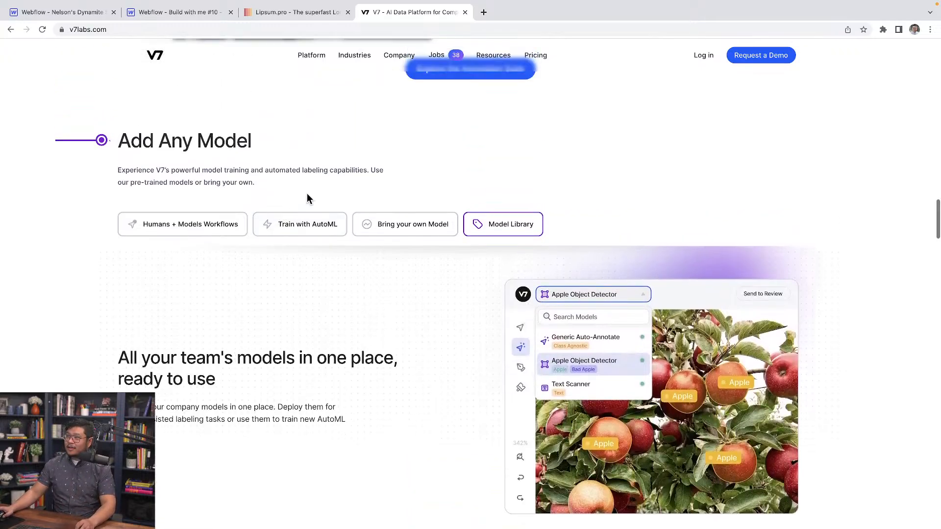
pyautogui.rightClick(450, 106)
pyautogui.click(475, 291)
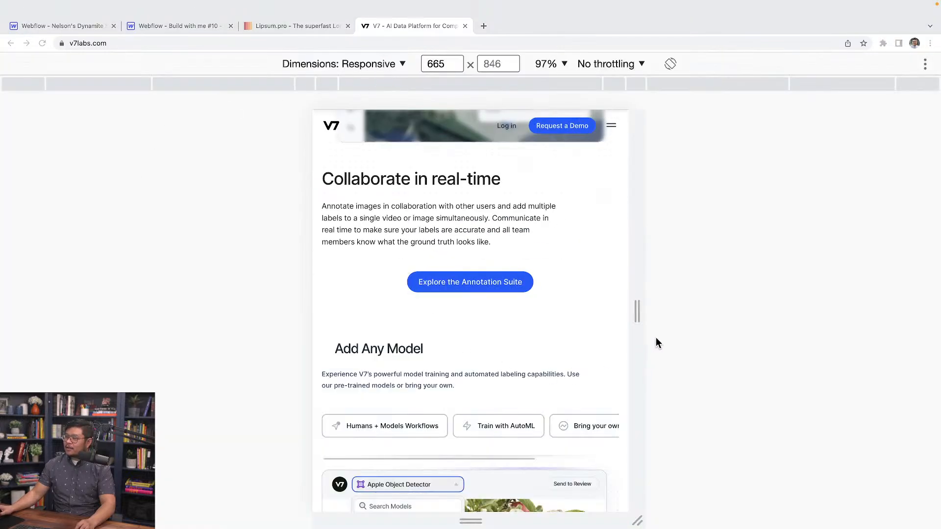
pyautogui.scroll(-3, 541, 403)
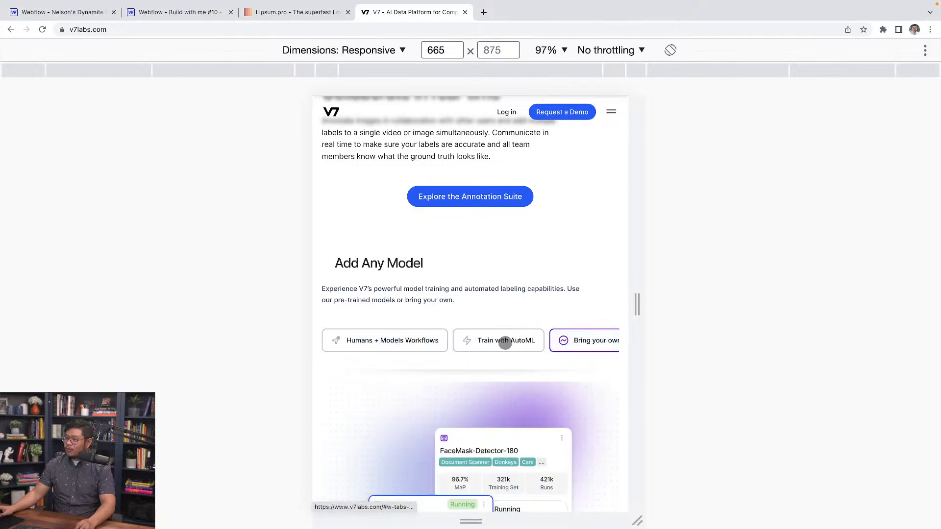
# Examine how the Add Any Model tab row shifts sideways as different tabs are selected in the narrow layout.
pyautogui.click(506, 342)
pyautogui.click(392, 341)
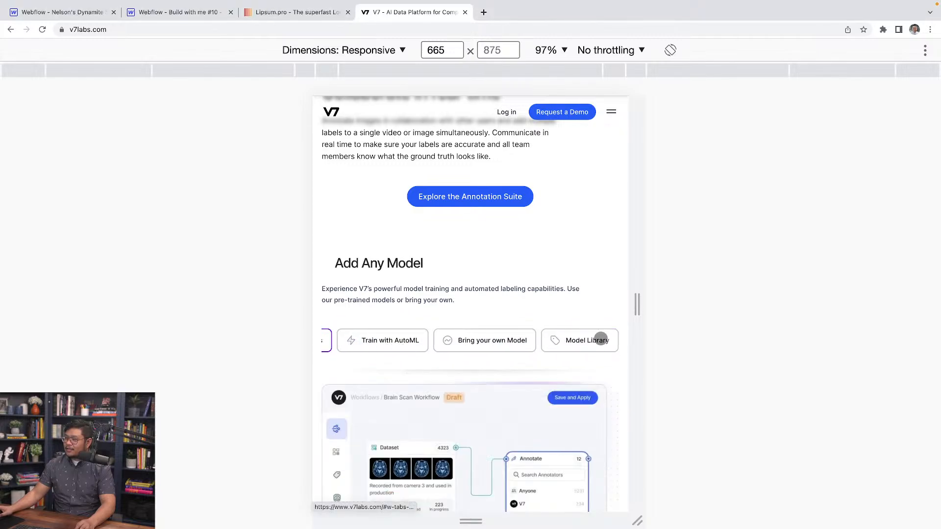
pyautogui.click(515, 342)
pyautogui.click(368, 343)
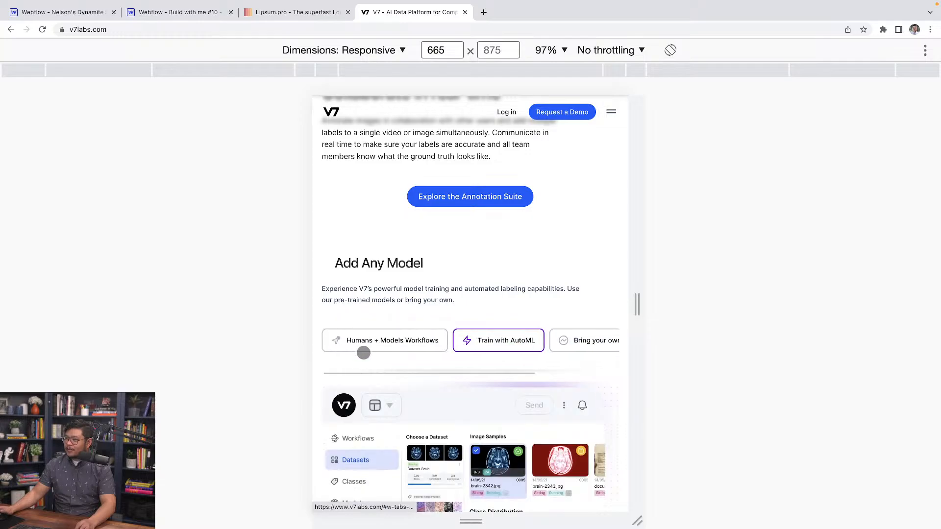
pyautogui.click(367, 342)
pyautogui.click(508, 342)
pyautogui.click(559, 343)
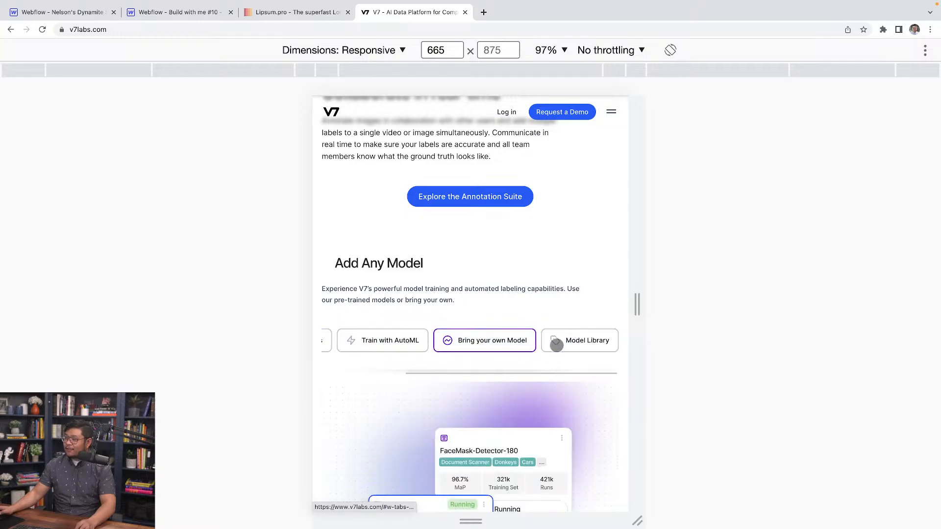
pyautogui.click(556, 345)
pyautogui.click(507, 342)
pyautogui.click(420, 342)
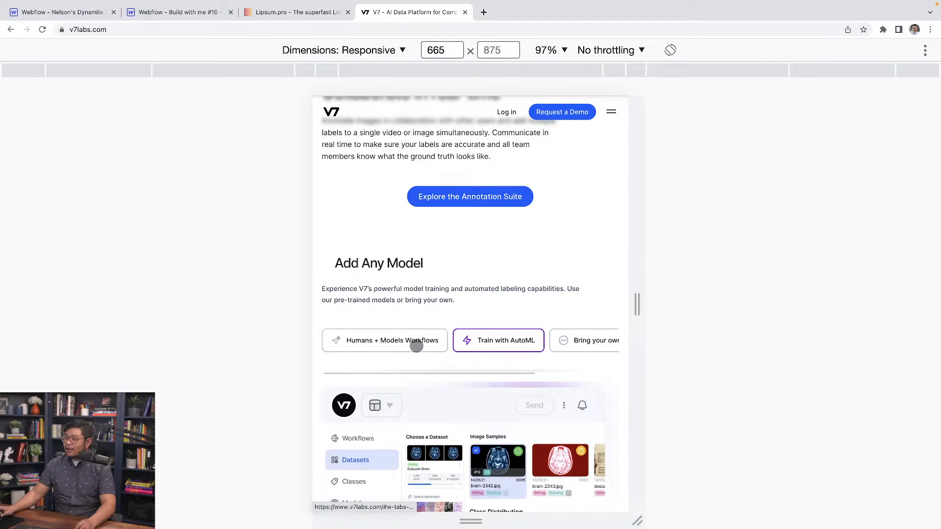
pyautogui.click(416, 346)
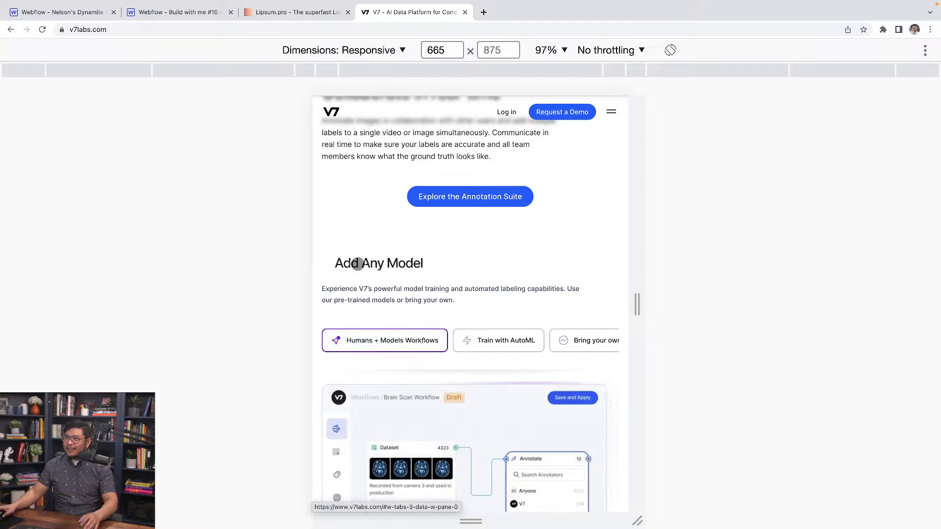
# Switch to the Webflow Designer and add a Section to the Body with 64 px top and bottom padding.
pyautogui.click(83, 17)
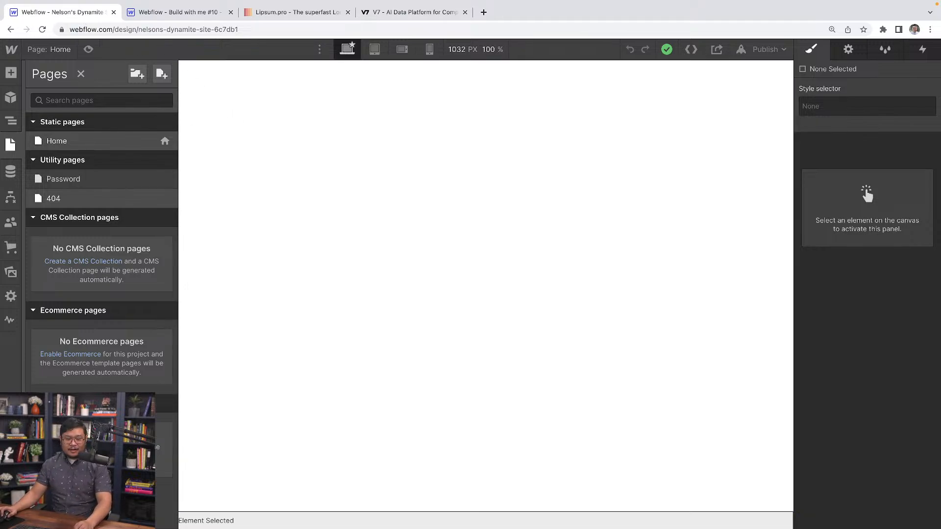
pyautogui.click(357, 216)
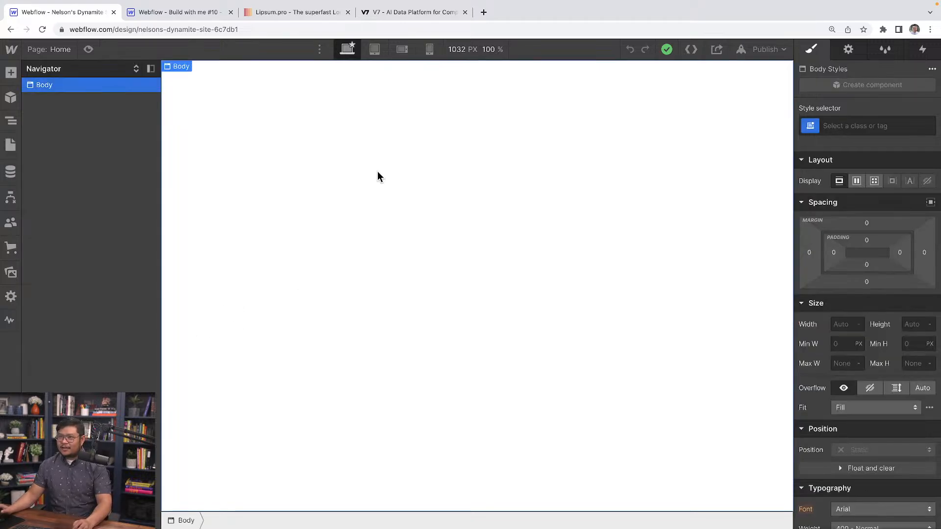
pyautogui.press('super+e')
pyautogui.write('sectnio')
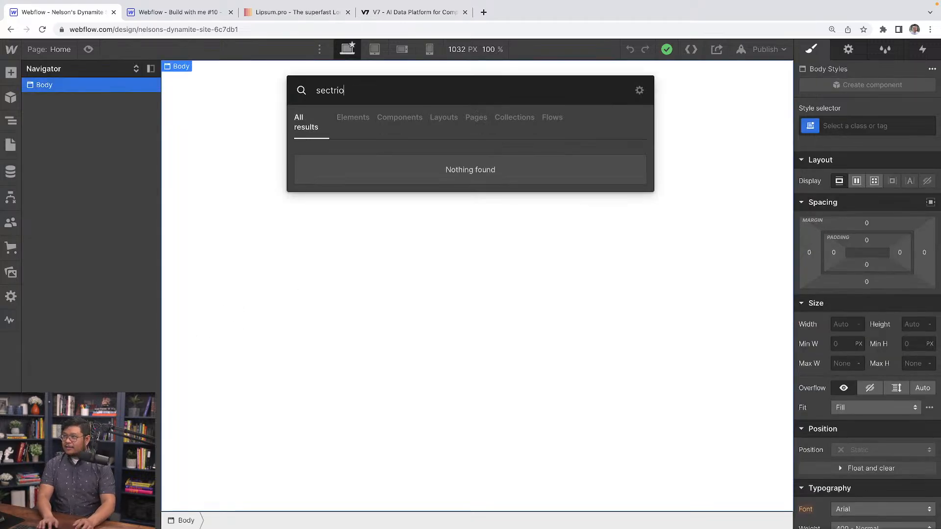
pyautogui.press('BackSpace')
pyautogui.press('BackSpace')
pyautogui.press('BackSpace')
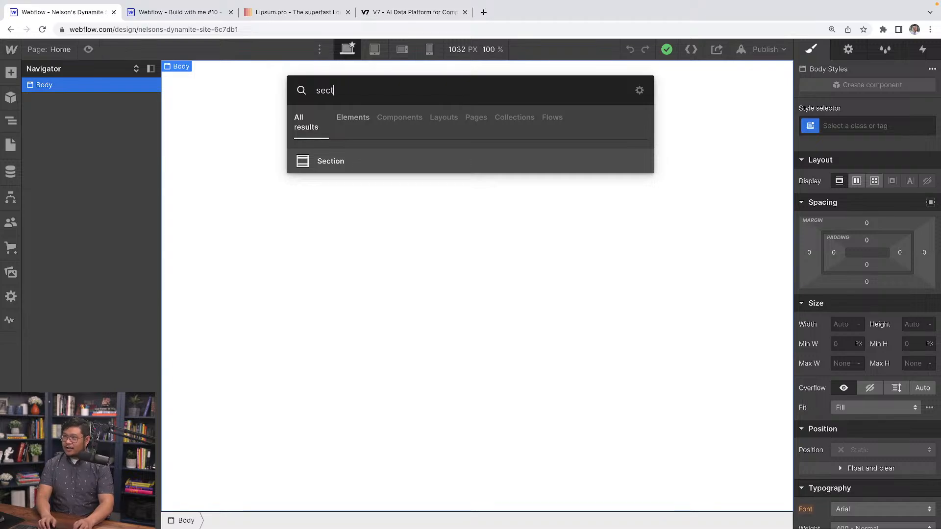
pyautogui.press('BackSpace')
pyautogui.press('BackSpace')
pyautogui.press('BackSpace')
pyautogui.press('BackSpace')
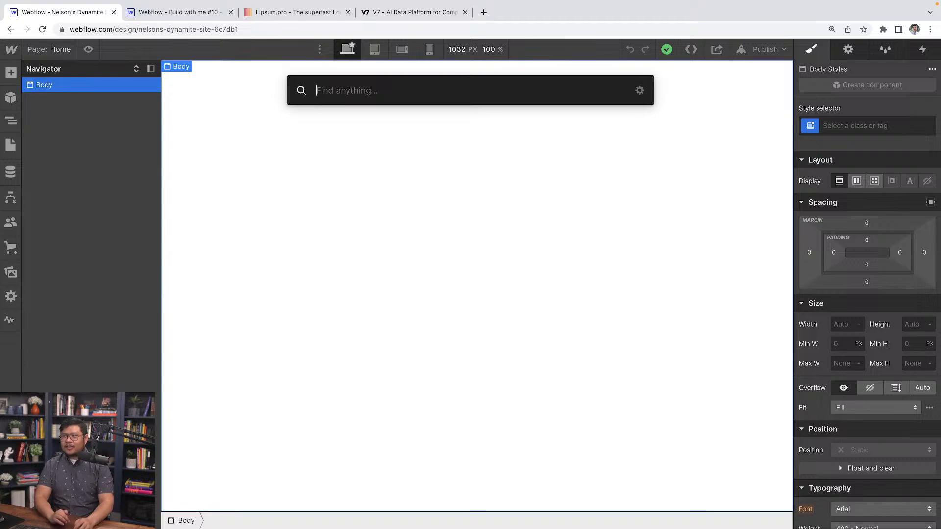
pyautogui.write('sec')
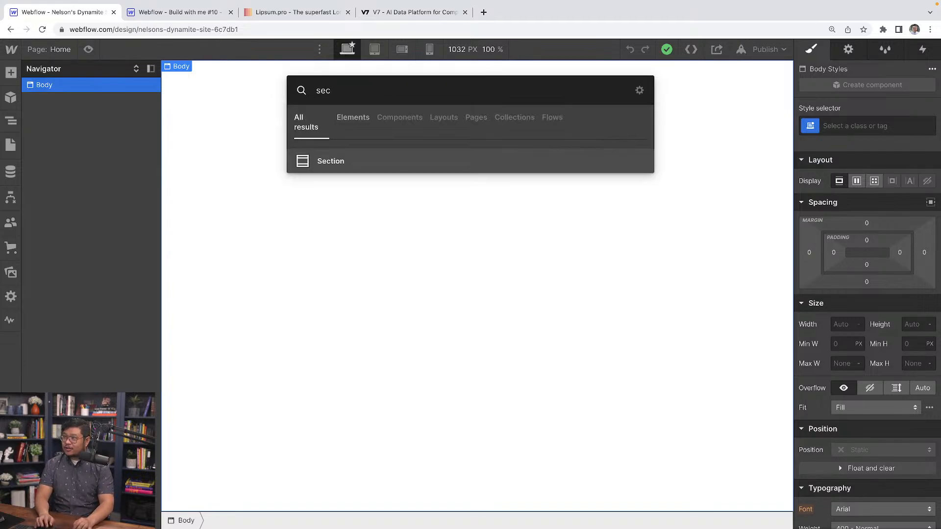
pyautogui.press('Return')
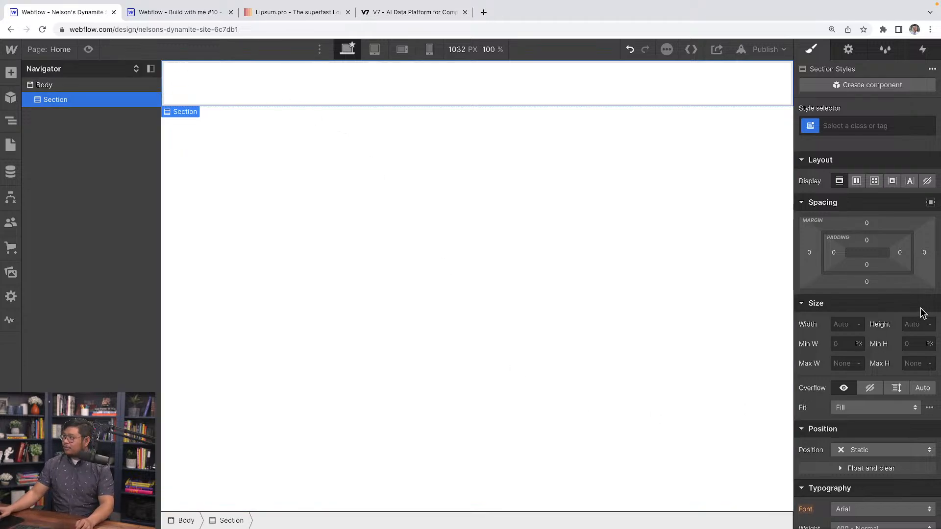
pyautogui.moveTo(866, 241); pyautogui.dragTo(872, 279)
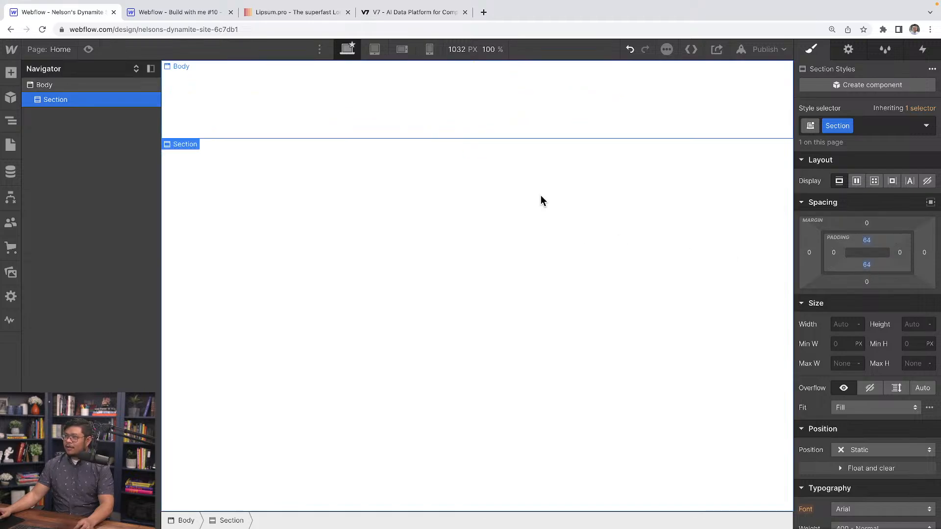
# Add a Container inside the Section and give it 21 px left and right padding.
pyautogui.press('super+k')
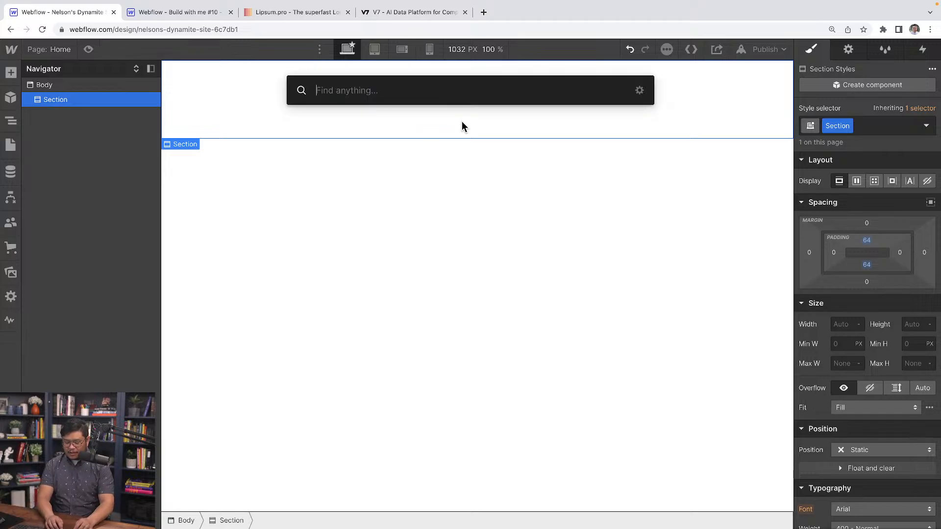
pyautogui.write('cont')
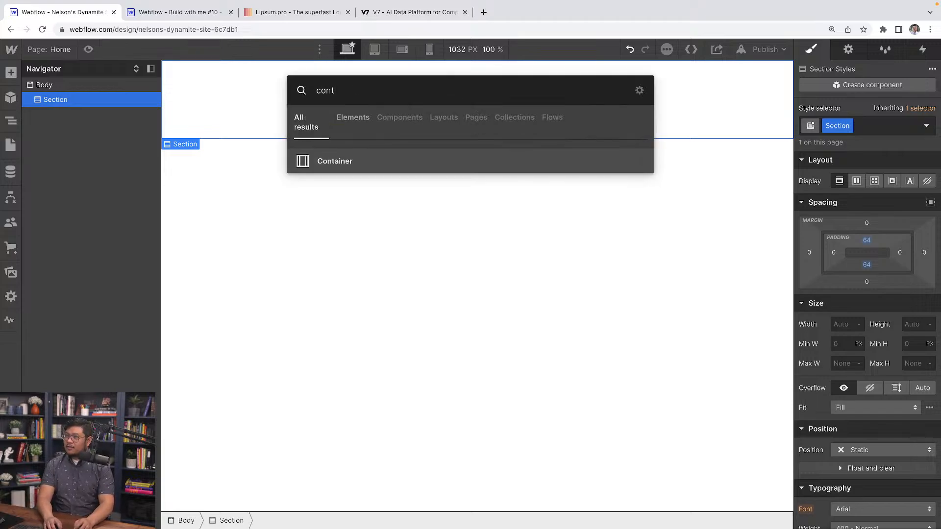
pyautogui.write('a')
pyautogui.press('Return')
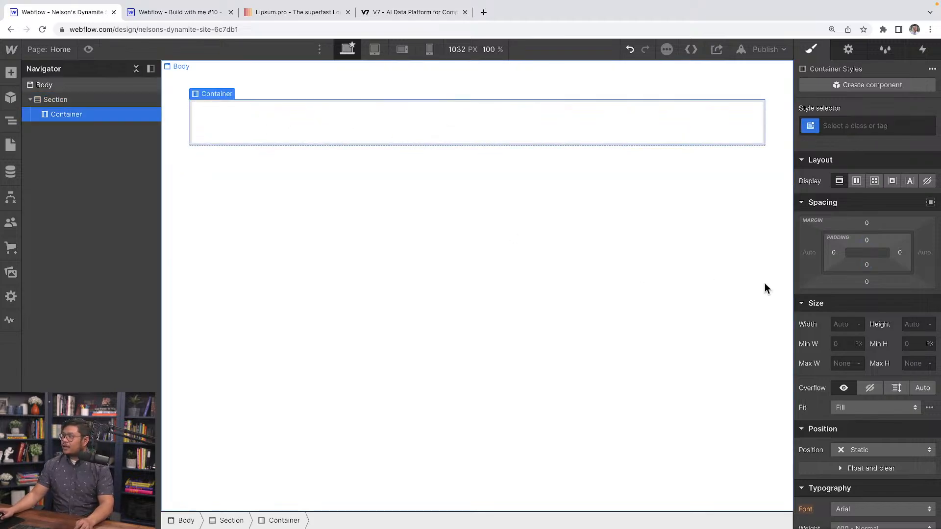
pyautogui.moveTo(832, 253); pyautogui.dragTo(846, 251)
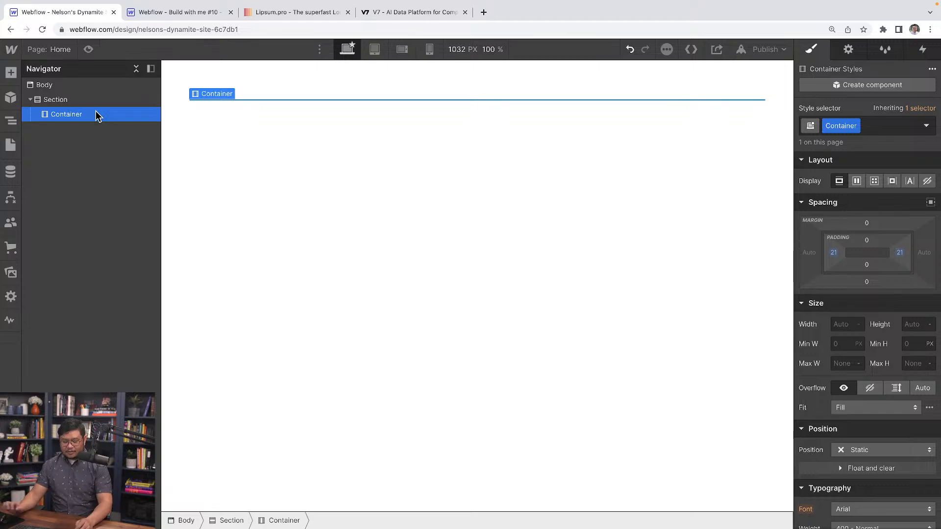
# Add a Tabs element inside the Container and dismiss its quick settings.
pyautogui.press('super+e')
pyautogui.write('tab')
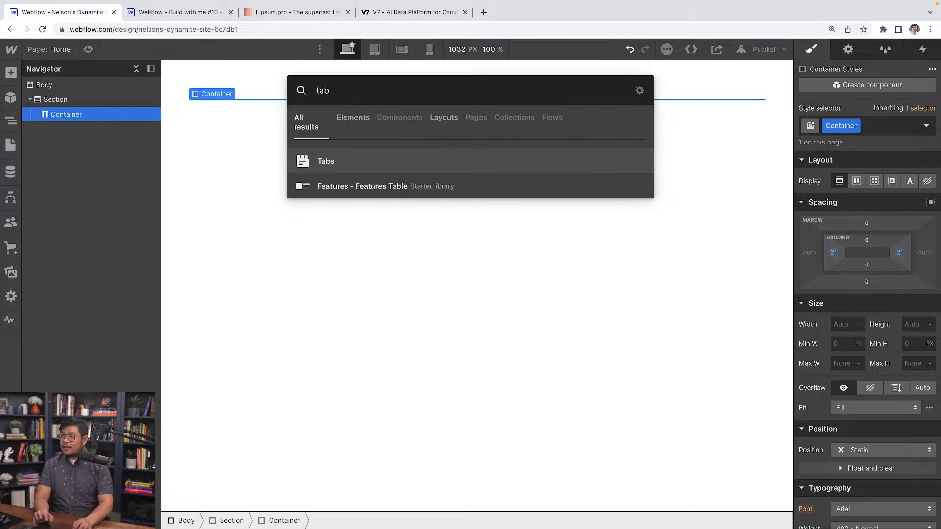
pyautogui.press('Return')
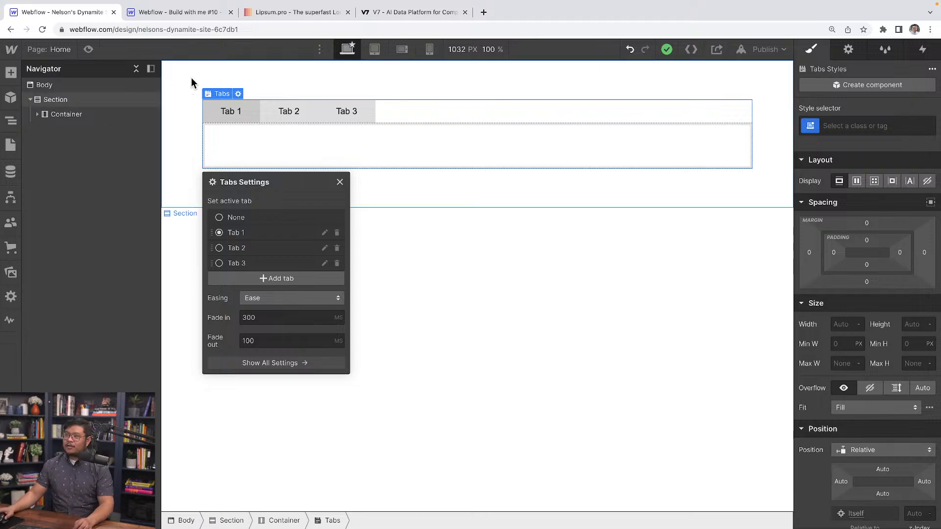
pyautogui.click(339, 182)
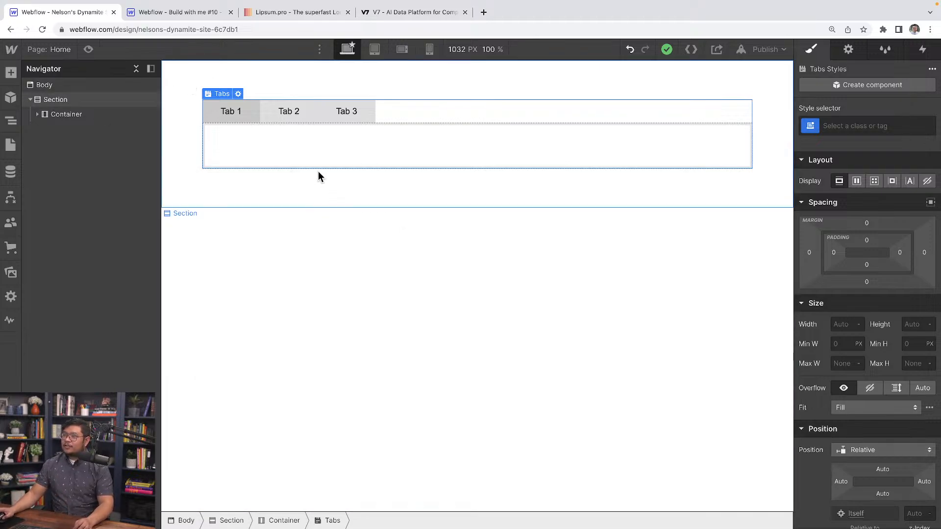
# Open the element settings of the Tab 3 link and examine the Tabs settings with the active tab list.
pyautogui.click(362, 122)
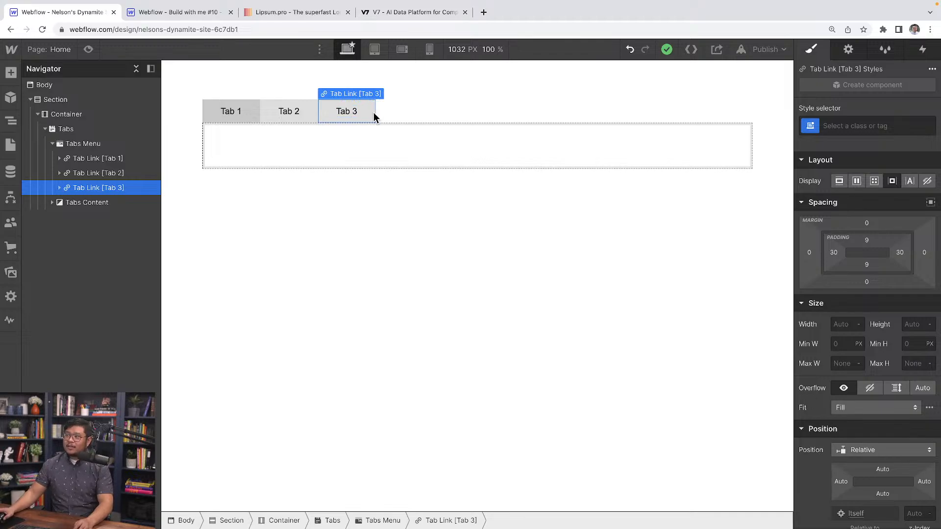
pyautogui.click(846, 50)
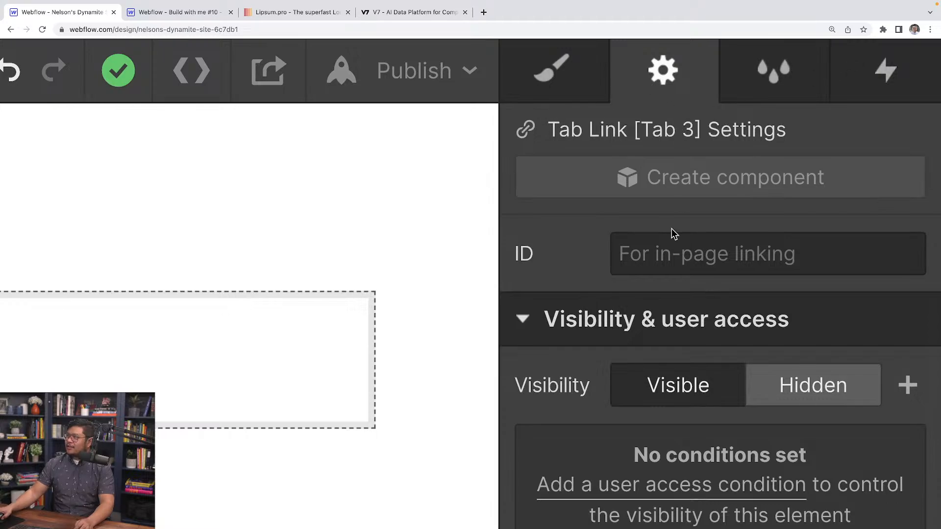
pyautogui.scroll(-1, 671, 234)
pyautogui.scroll(1, 666, 243)
pyautogui.scroll(-1, 672, 331)
pyautogui.scroll(-7, 673, 335)
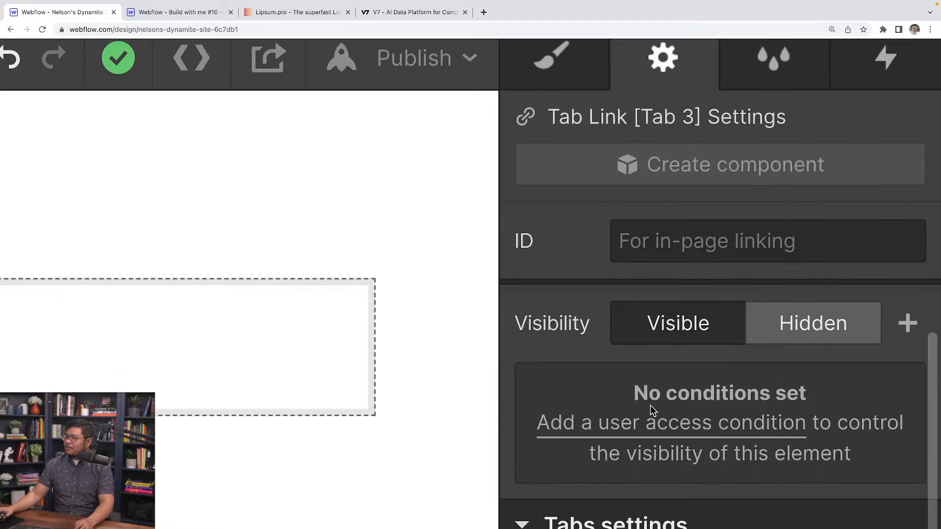
pyautogui.scroll(-1, 637, 417)
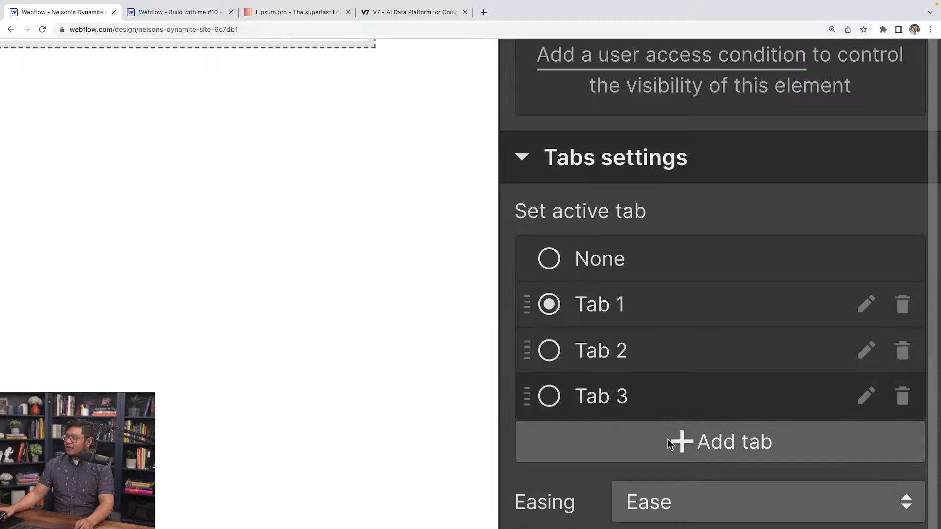
pyautogui.scroll(-1, 723, 450)
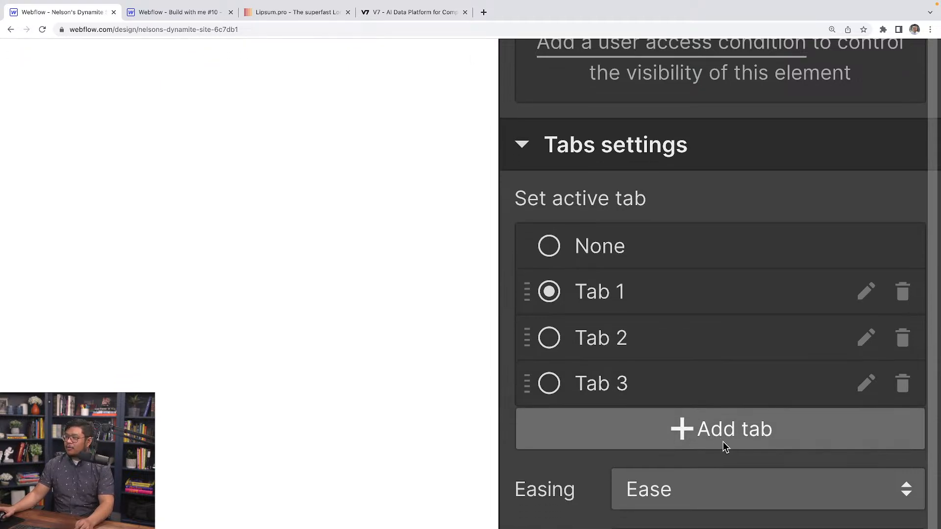
# Add four more tabs to the Tabs element, Tab 4 through Tab 7.
pyautogui.click(726, 446)
pyautogui.scroll(-2, 724, 444)
pyautogui.click(722, 444)
pyautogui.scroll(-3, 718, 449)
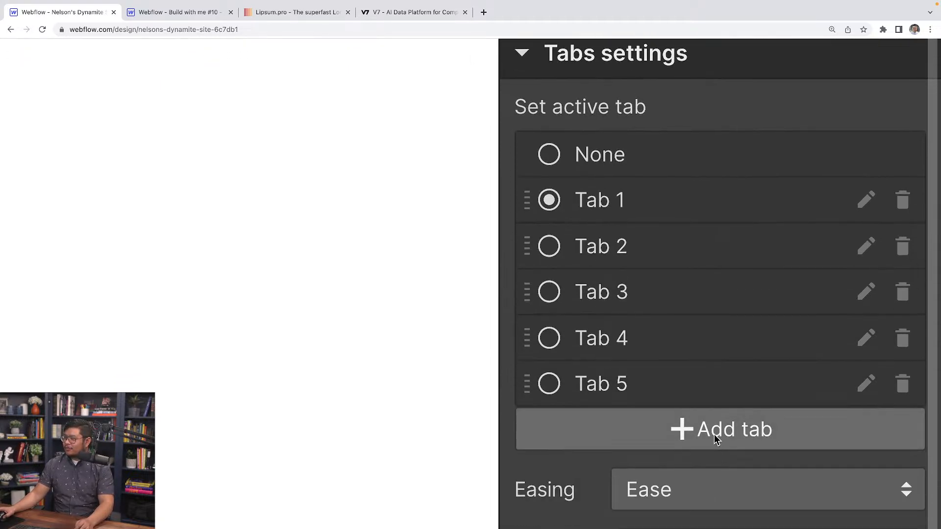
pyautogui.click(716, 439)
pyautogui.scroll(-2, 714, 444)
pyautogui.click(714, 446)
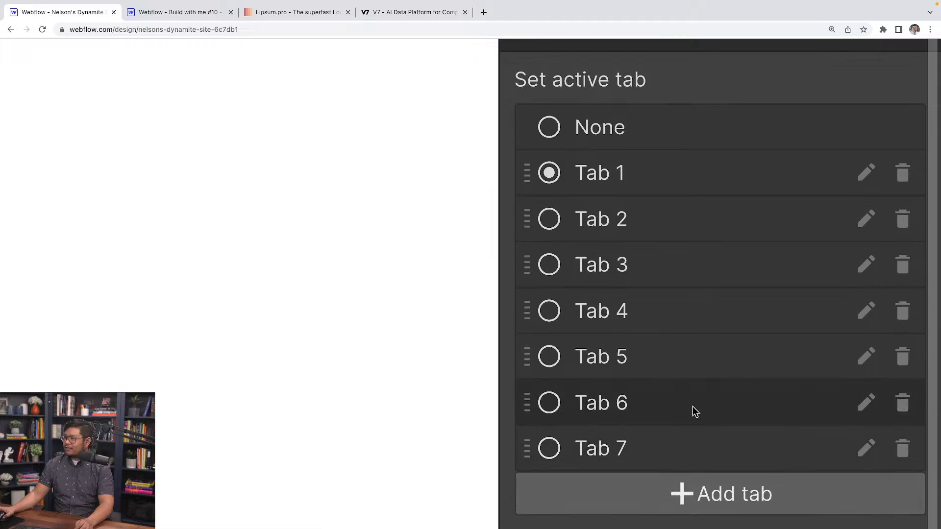
pyautogui.scroll(-10, 690, 401)
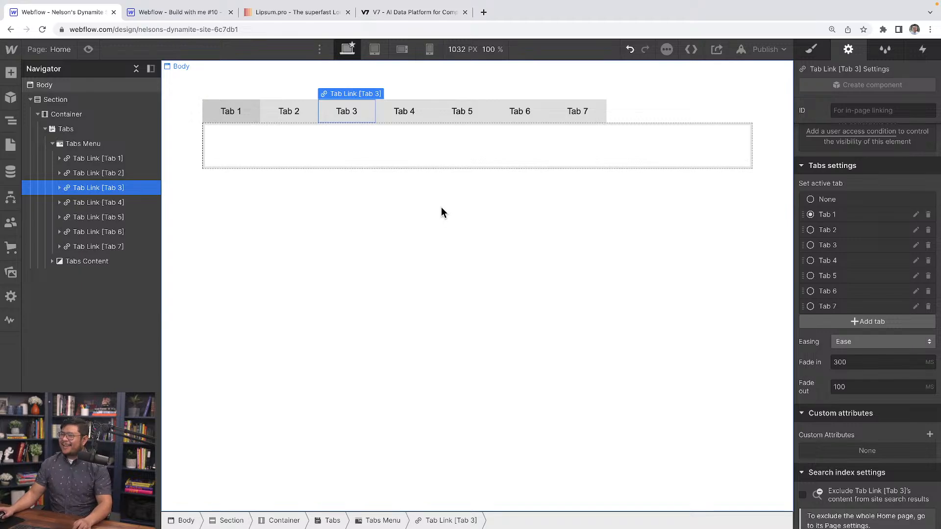
# Add a Rich Text element inside the Tab 1 pane.
pyautogui.click(265, 157)
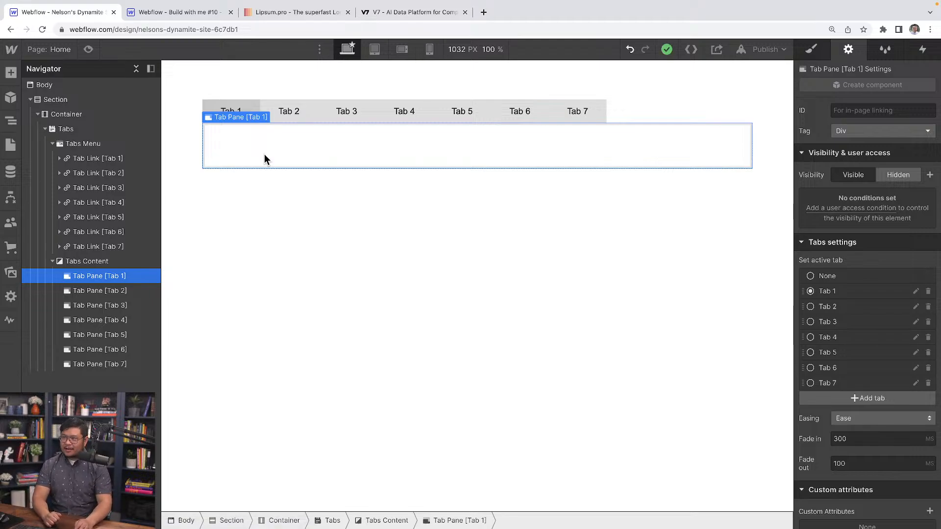
pyautogui.press('super+e')
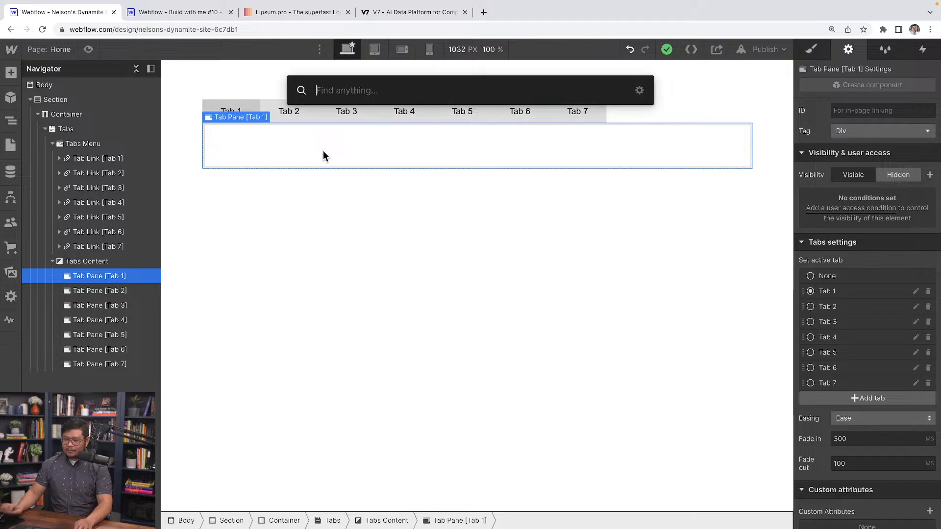
pyautogui.write('rich')
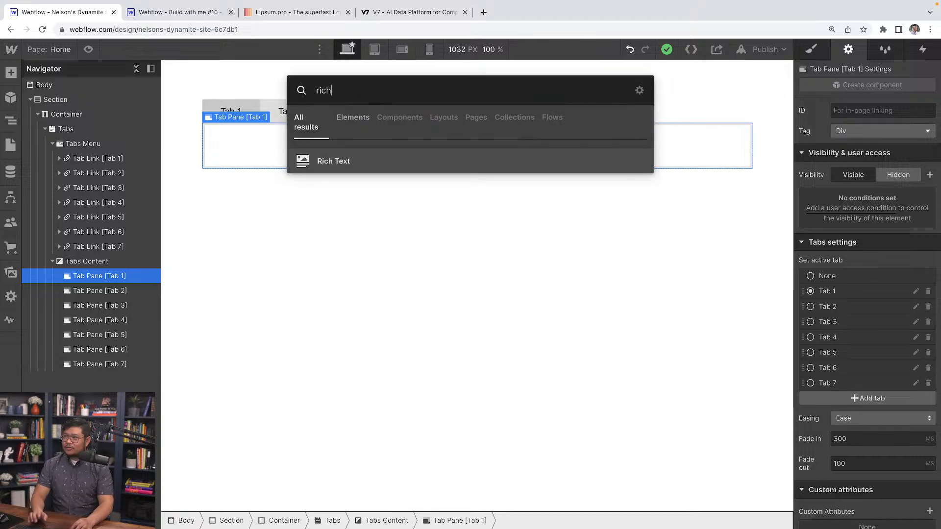
pyautogui.press('Return')
# Replace the main heading of the rich text in the Tab 1 pane with "Tab 1 panel".
pyautogui.doubleClick(345, 150)
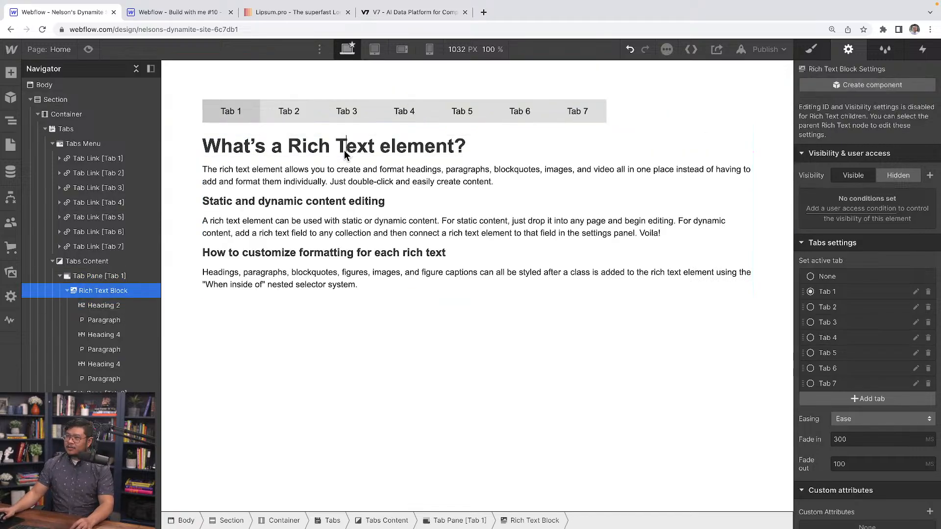
pyautogui.tripleClick(344, 150)
pyautogui.write('Tab 1')
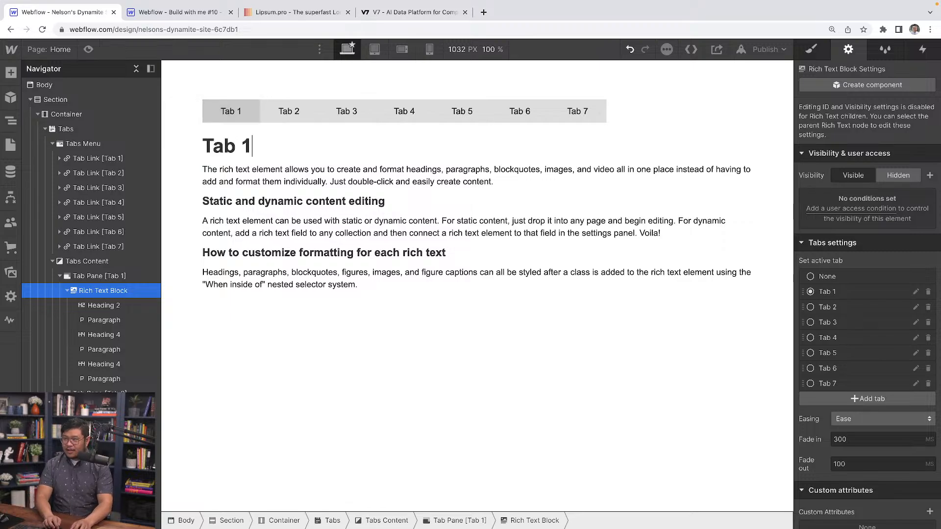
pyautogui.write(' panel')
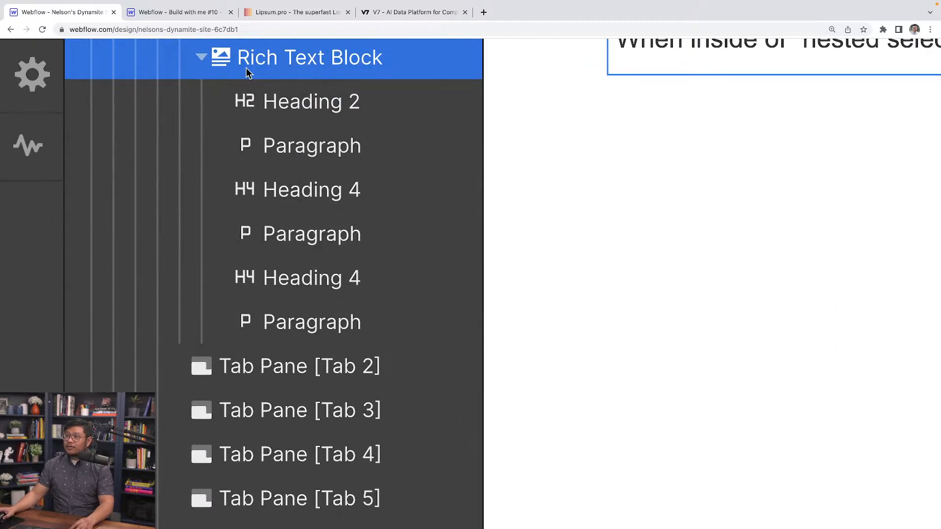
# Copy the Rich Text Block from the Tab 1 pane into the Tab 2 and Tab 3 panes.
pyautogui.click(201, 58)
pyautogui.scroll(5, 209, 79)
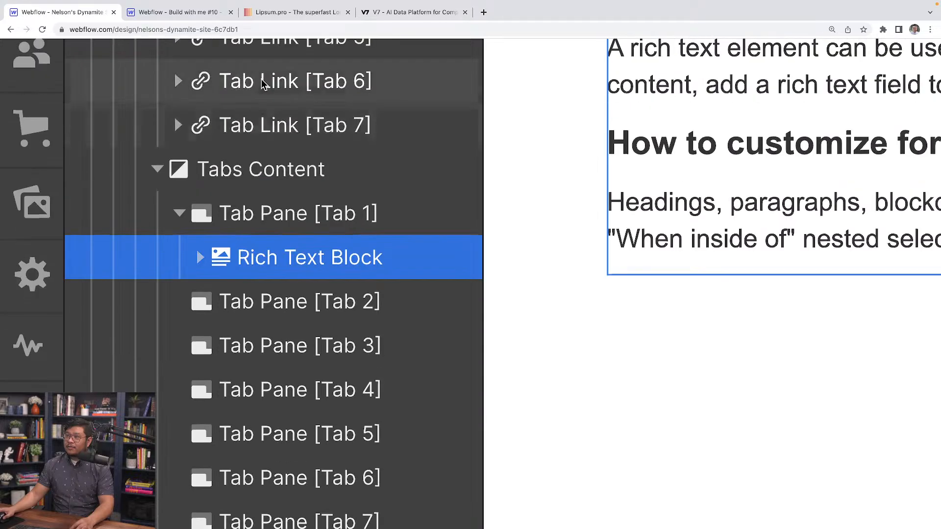
pyautogui.click(288, 312)
pyautogui.click(299, 350)
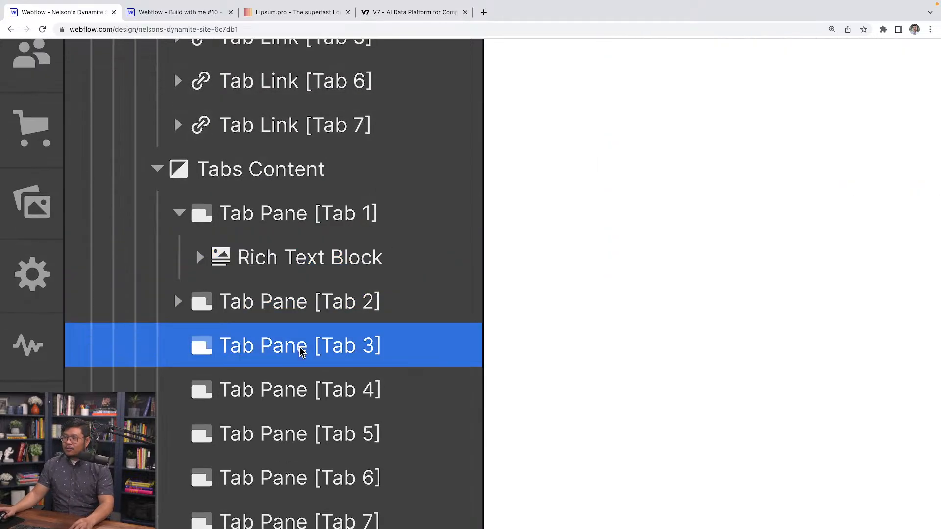
pyautogui.press('super+v')
pyautogui.scroll(-3, 294, 358)
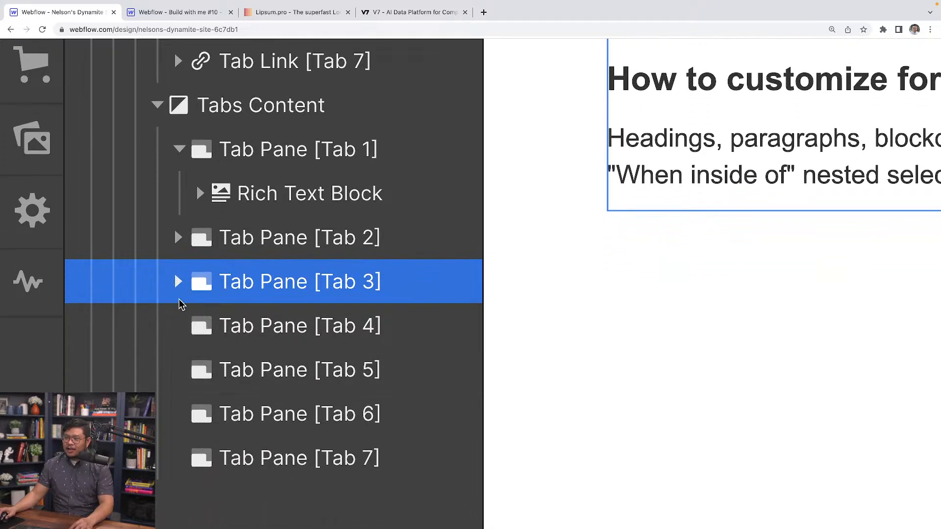
# Paste the copied Rich Text Block into the Tab 4, Tab 5, Tab 6 and Tab 7 panes.
pyautogui.click(289, 333)
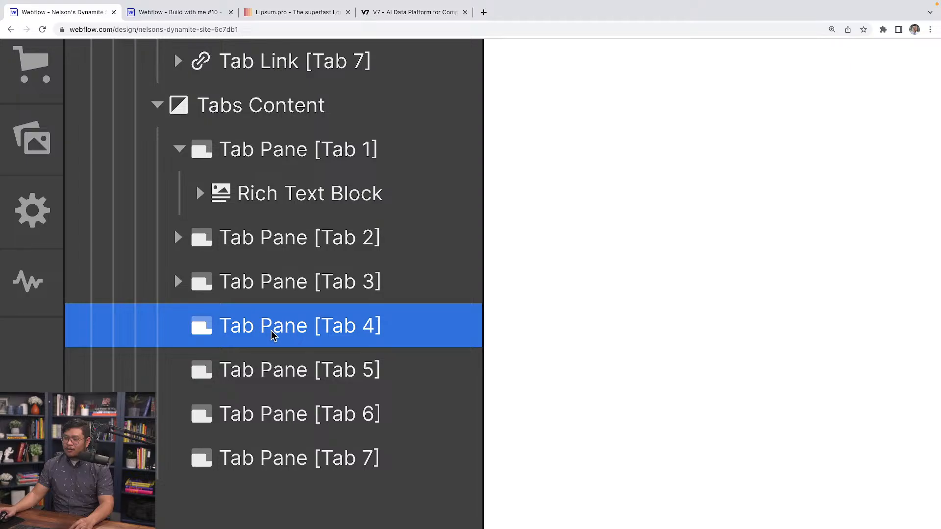
pyautogui.press('super+v')
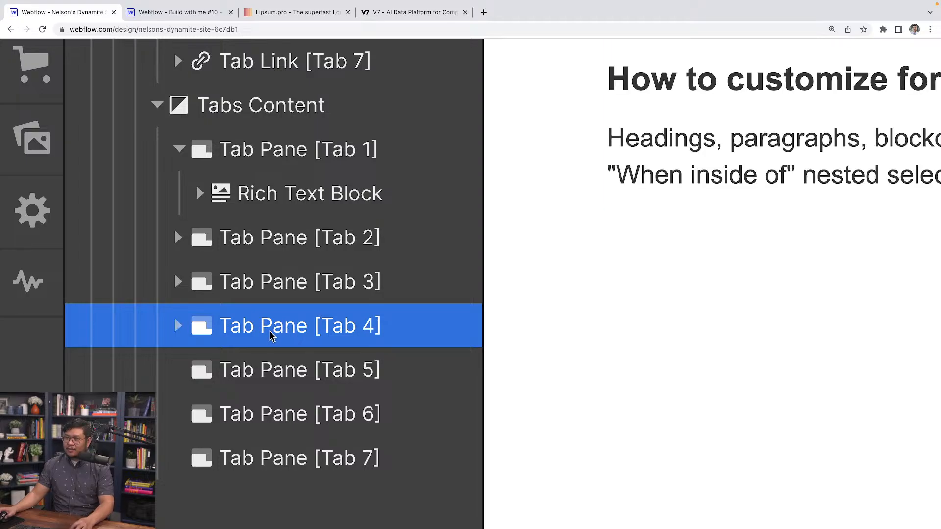
pyautogui.click(179, 328)
pyautogui.click(179, 327)
pyautogui.scroll(-1, 315, 358)
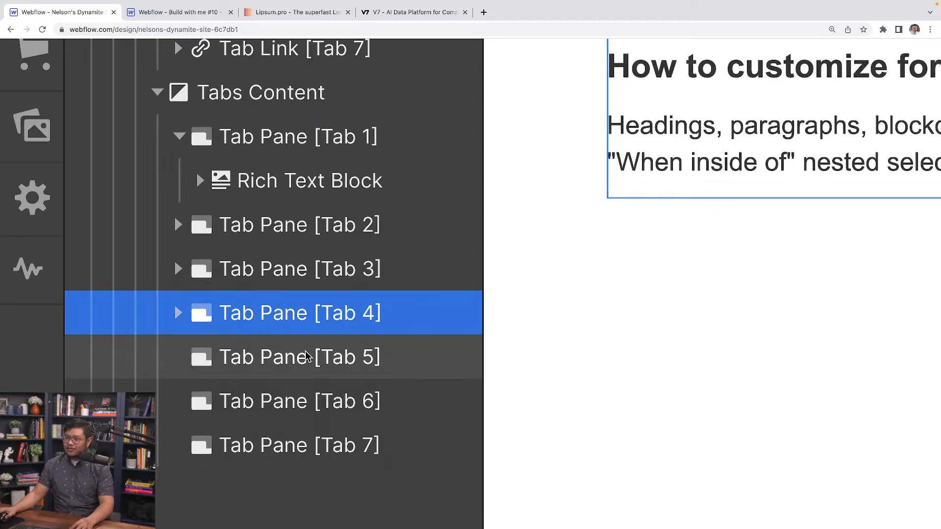
pyautogui.click(304, 350)
pyautogui.click(291, 397)
pyautogui.press('super+v')
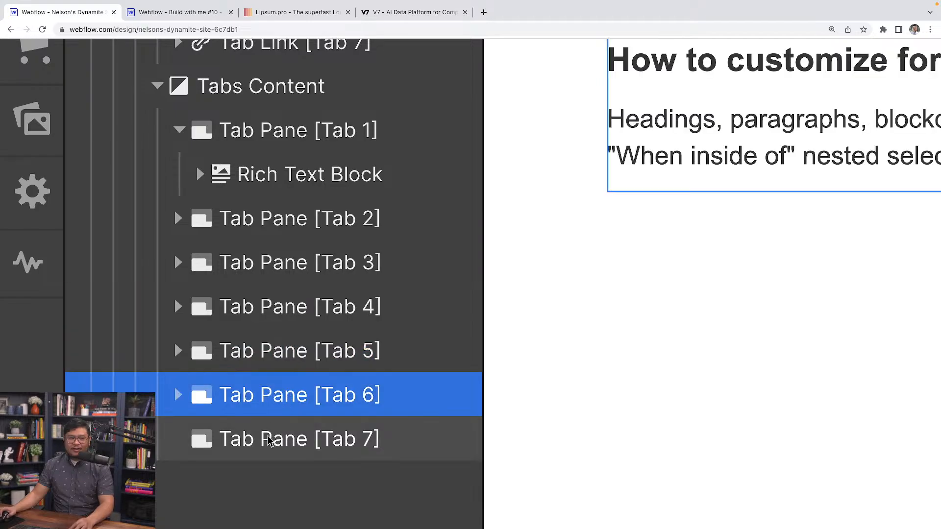
pyautogui.click(269, 439)
pyautogui.press('super+v')
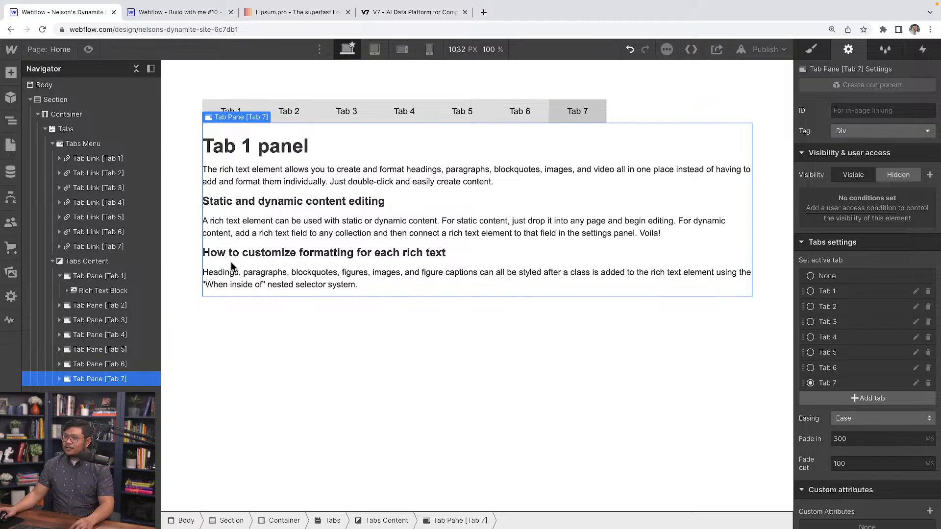
# Change the main headings in the last two tab panes to "Tab 7 panel" and "Tab 6 panel" to match their tabs.
pyautogui.doubleClick(267, 148)
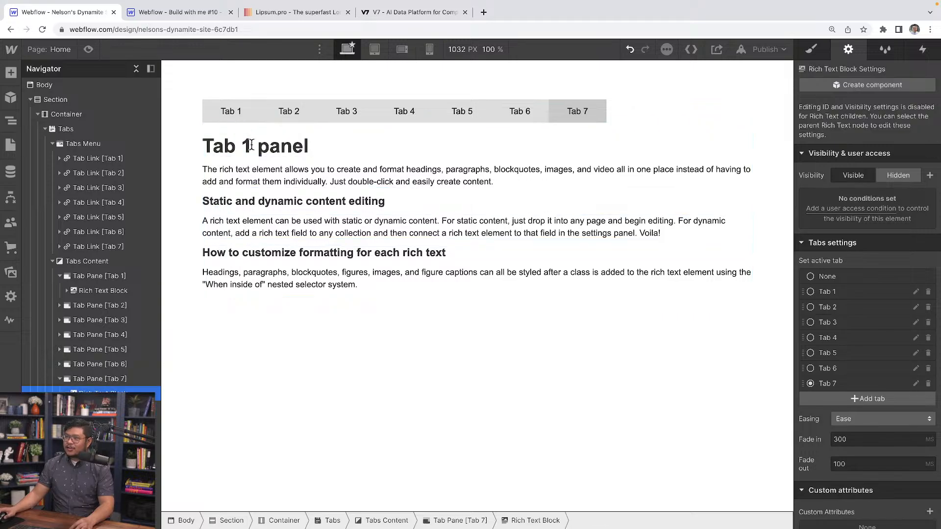
pyautogui.write('7')
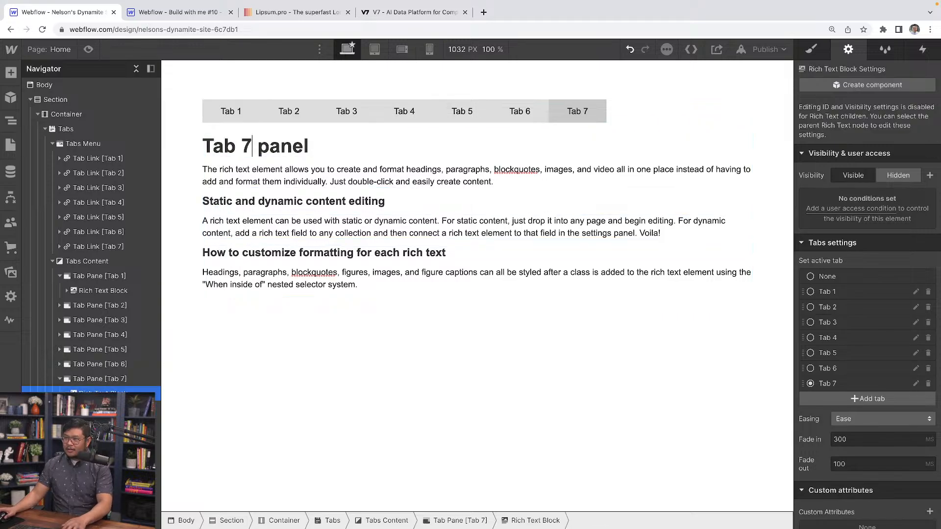
pyautogui.click(100, 364)
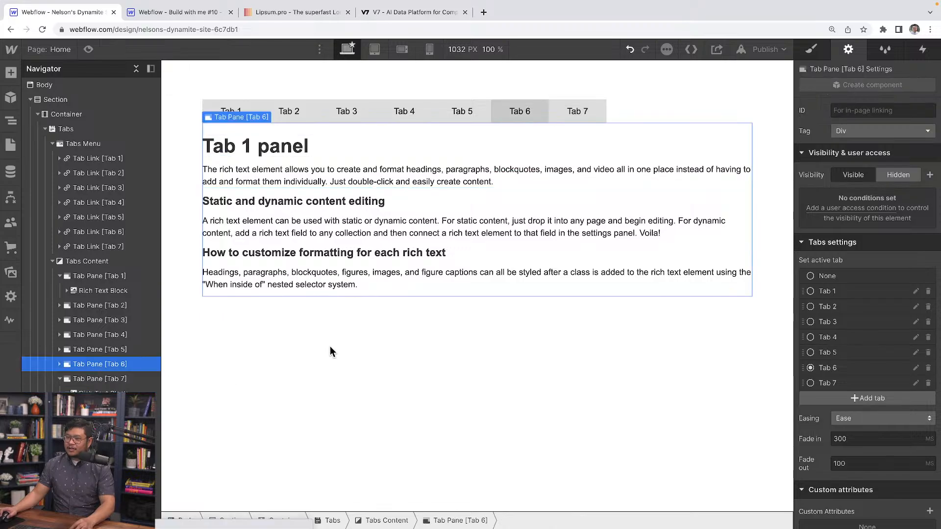
pyautogui.doubleClick(250, 147)
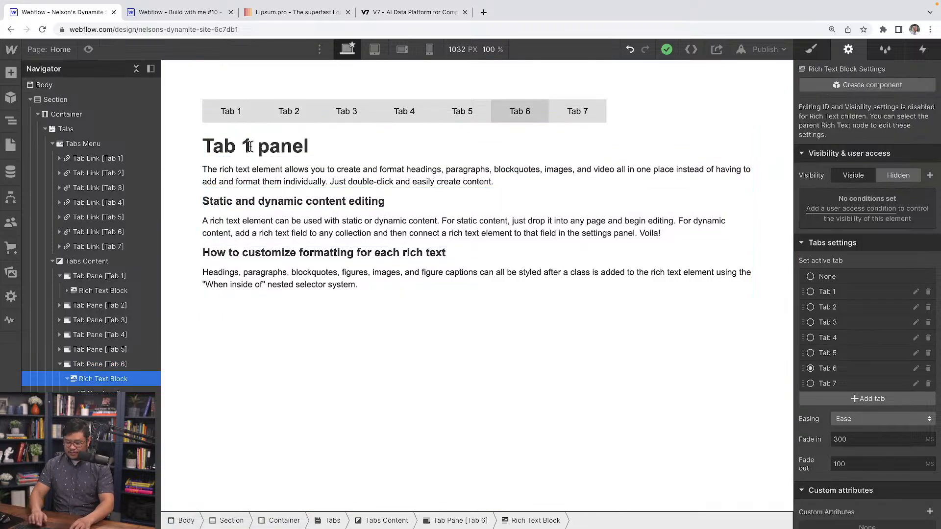
pyautogui.press('BackSpace')
pyautogui.write('56')
pyautogui.press('BackSpace')
pyautogui.press('BackSpace')
pyautogui.write('6')
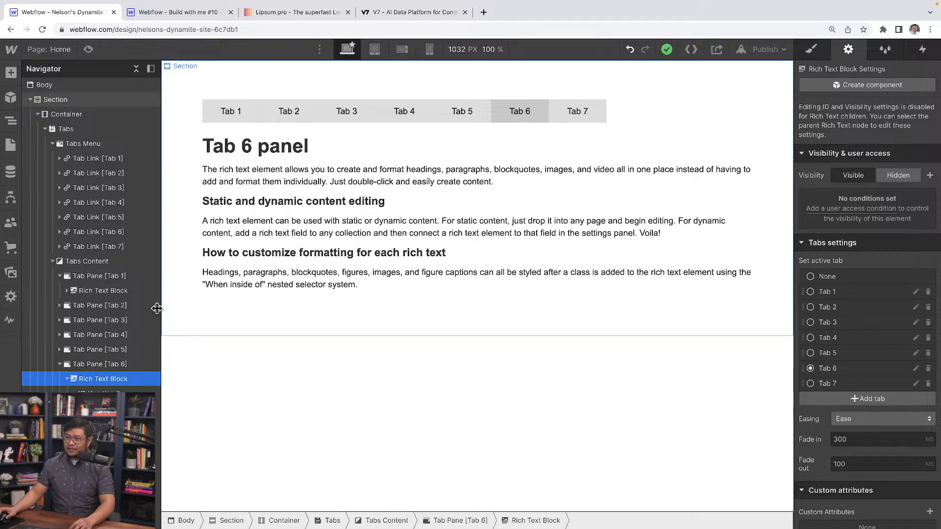
# Change the main heading in the Tab 5 pane to "Tab 4 panel".
pyautogui.click(100, 349)
pyautogui.click(249, 148)
pyautogui.doubleClick(249, 148)
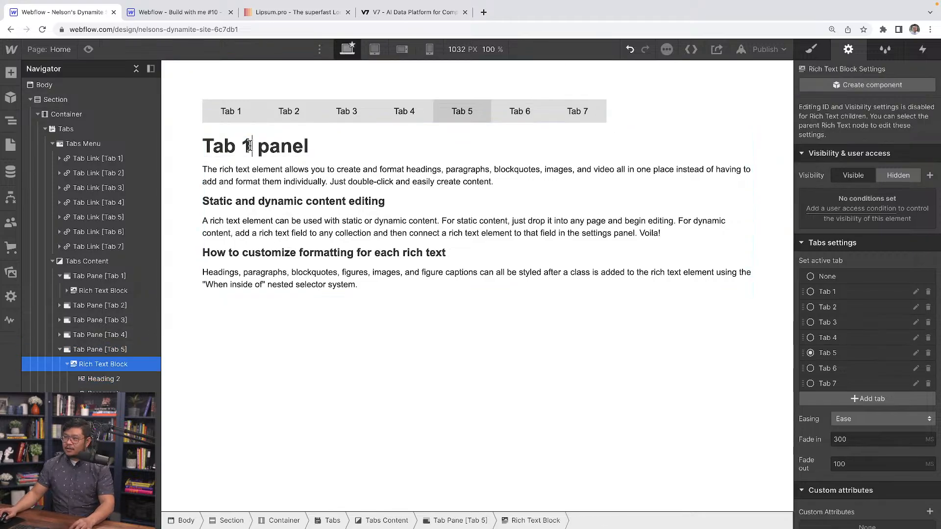
pyautogui.press('BackSpace')
pyautogui.write('4')
# Change the main heading in the Tab 4 pane to "Tab 4 panel".
pyautogui.click(103, 336)
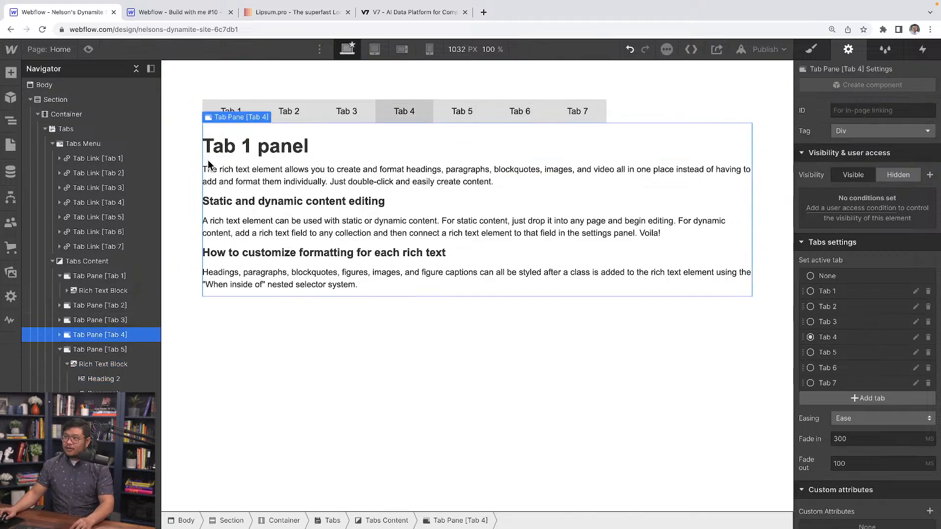
pyautogui.click(249, 148)
pyautogui.doubleClick(249, 147)
pyautogui.press('BackSpace')
pyautogui.write('3')
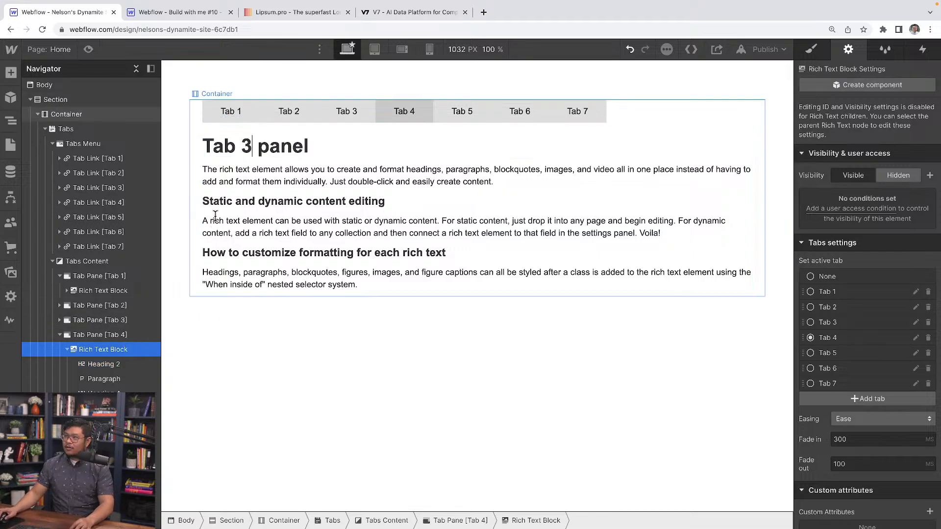
pyautogui.press('BackSpace')
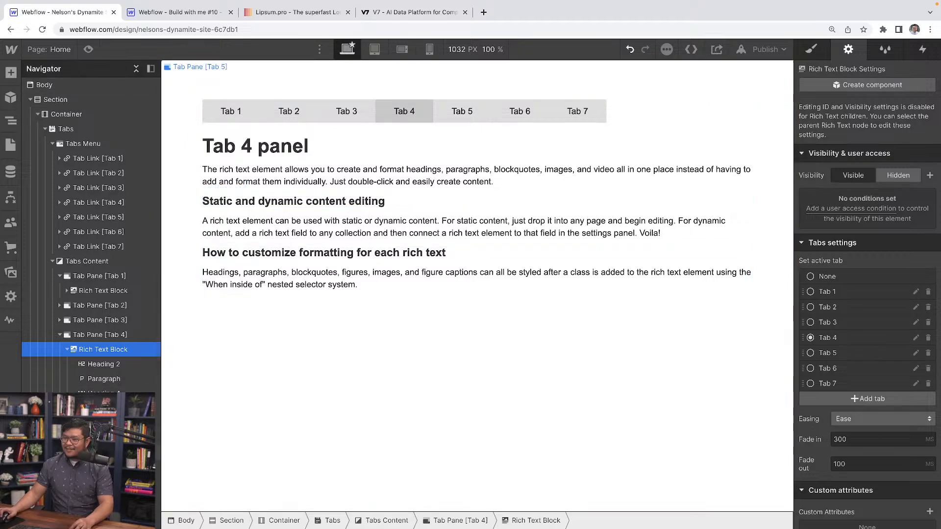
# Correct the main heading in the Tab 5 pane to "Tab 5 panel".
pyautogui.click(106, 452)
pyautogui.doubleClick(266, 142)
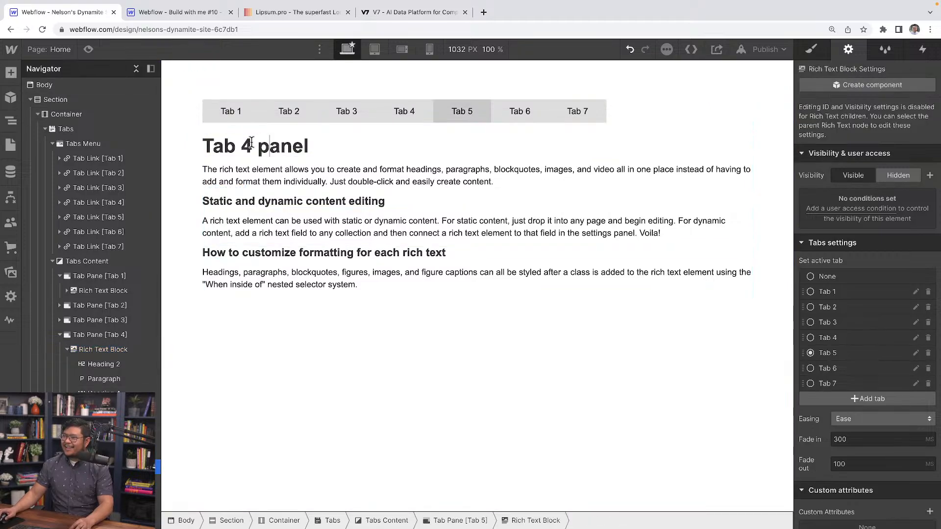
pyautogui.click(252, 143)
pyautogui.press('BackSpace')
pyautogui.write('5')
pyautogui.scroll(-2, 104, 364)
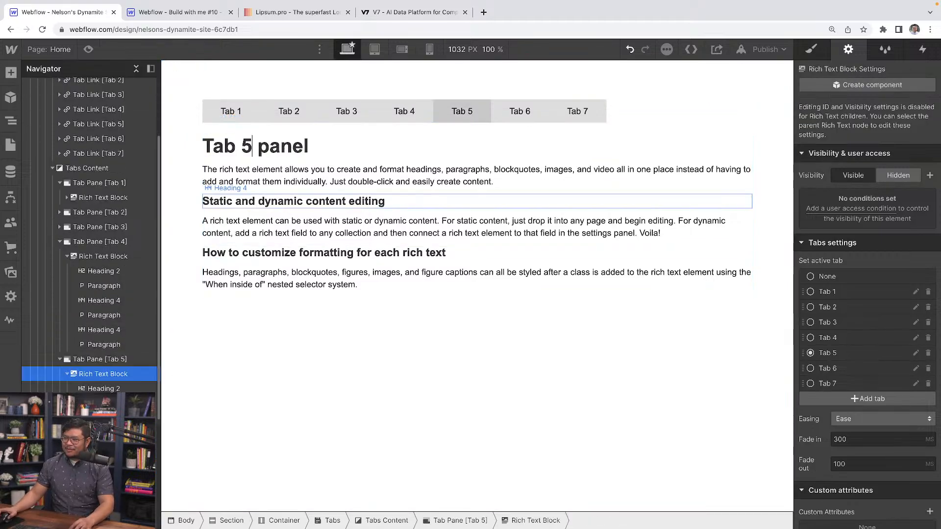
# Check the headings in the Tab 6, Tab 5 and Tab 4 panes and change the Tab 3 pane's heading to "Tab 3 panel".
pyautogui.click(103, 477)
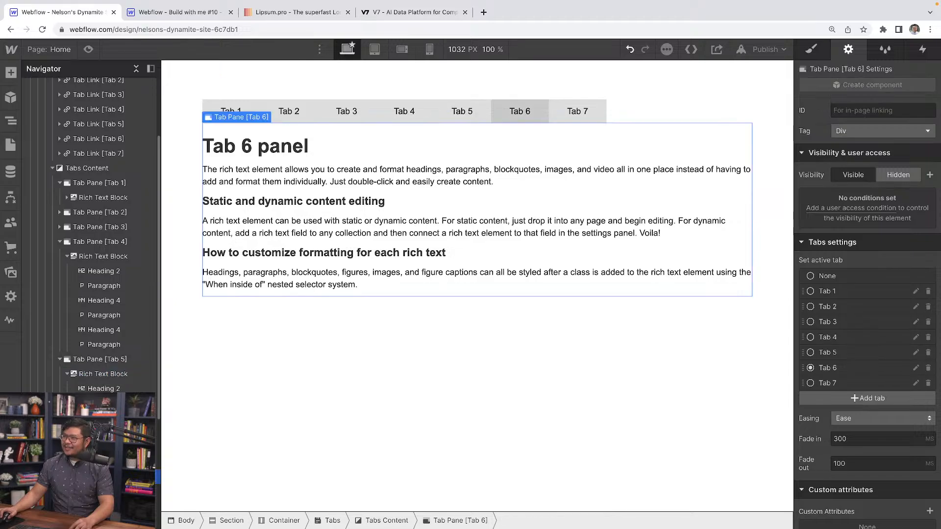
pyautogui.click(111, 360)
pyautogui.click(107, 242)
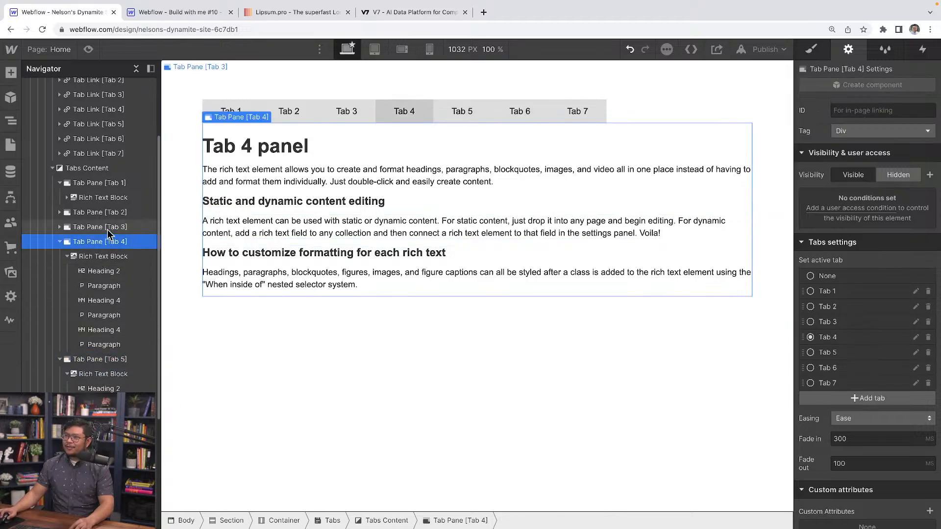
pyautogui.click(110, 228)
pyautogui.click(240, 152)
pyautogui.doubleClick(248, 147)
pyautogui.press('BackSpace')
pyautogui.write('3 panel')
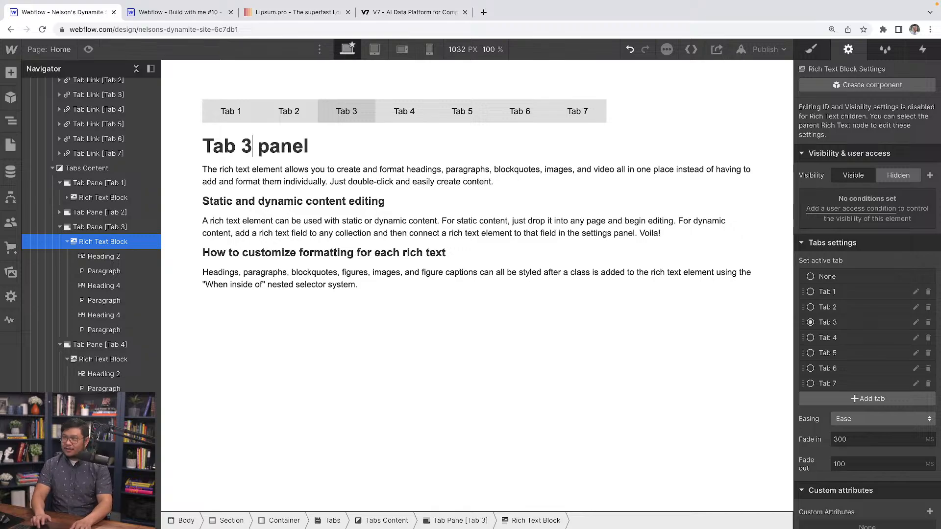
# Change the main heading in the Tab 2 pane to "Tab 2 panel".
pyautogui.click(116, 213)
pyautogui.doubleClick(251, 147)
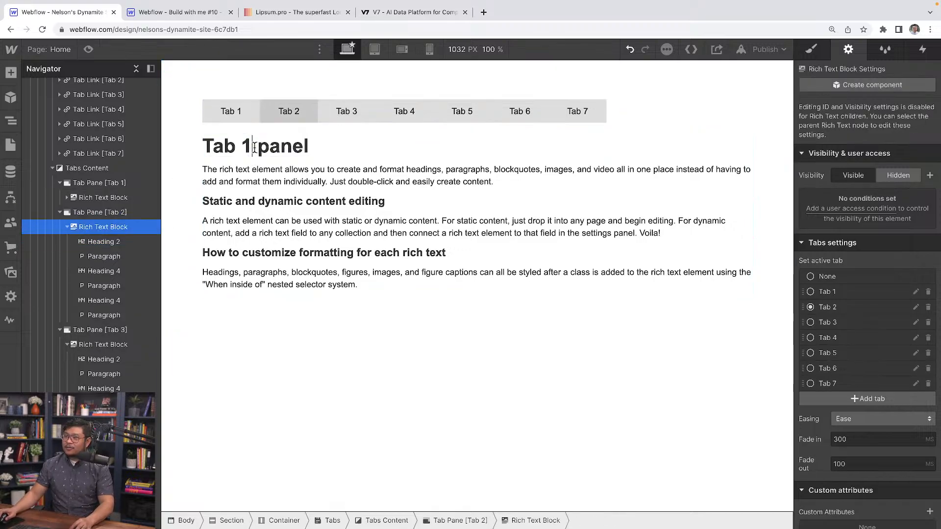
pyautogui.press('BackSpace')
pyautogui.write('2')
# Make Tab 1 the active tab again and open the page in preview mode.
pyautogui.click(125, 184)
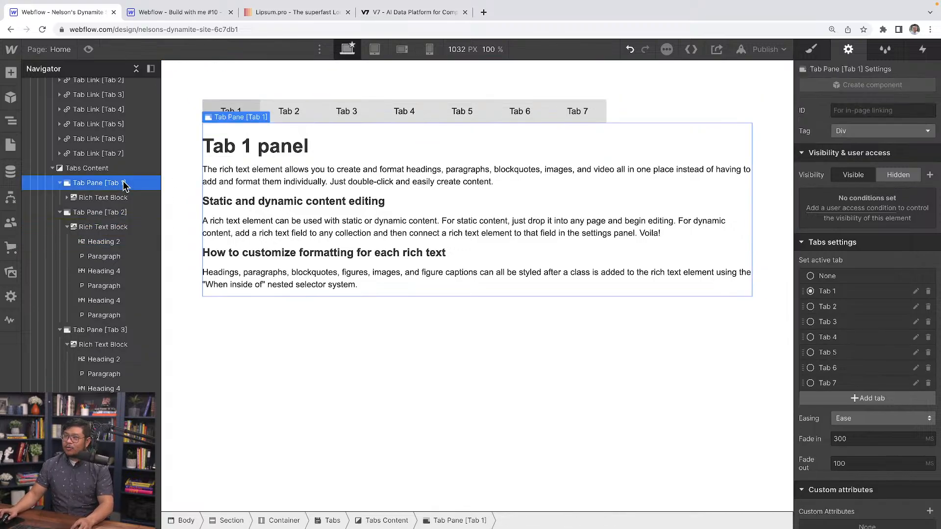
pyautogui.click(283, 367)
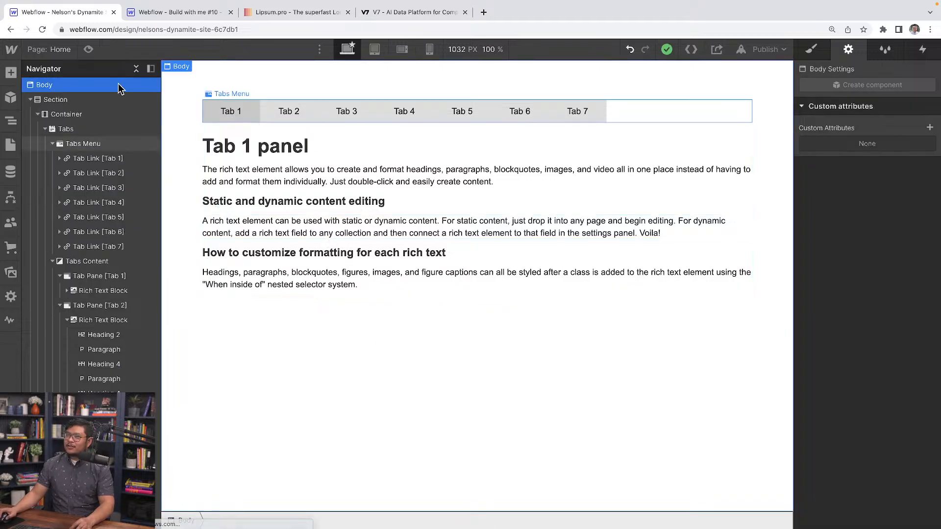
pyautogui.click(89, 49)
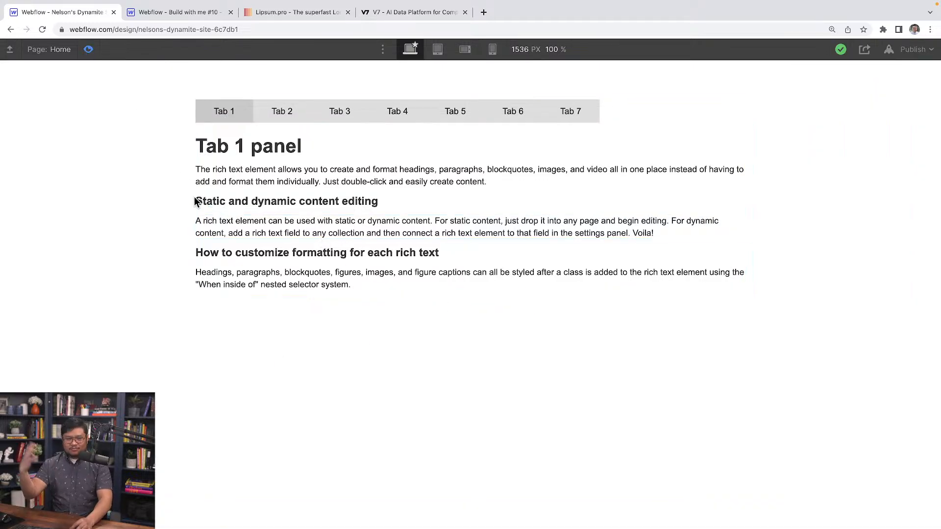
# Switch through all seven tabs in the preview and return to Tab 1 to check that each shows its own panel.
pyautogui.click(276, 116)
pyautogui.click(358, 121)
pyautogui.click(397, 116)
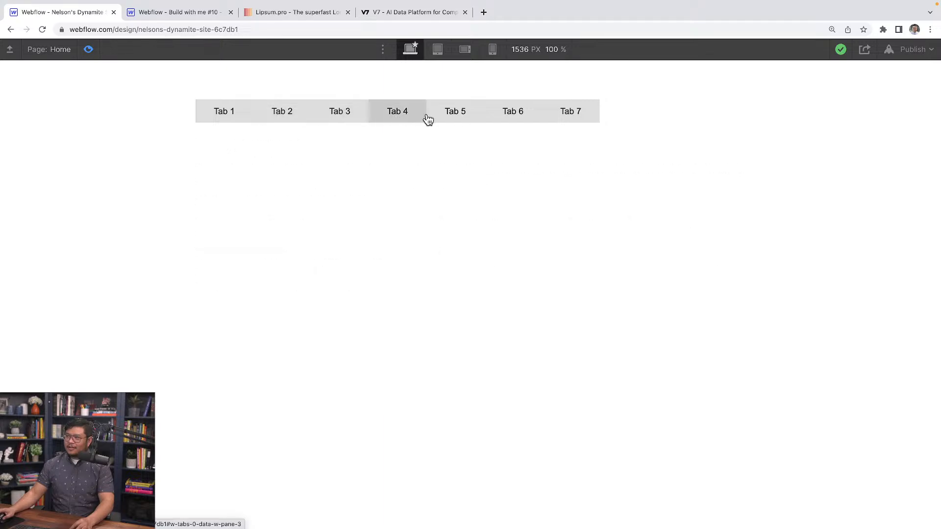
pyautogui.click(456, 116)
pyautogui.click(513, 114)
pyautogui.click(544, 113)
pyautogui.click(512, 113)
pyautogui.click(455, 116)
pyautogui.click(398, 114)
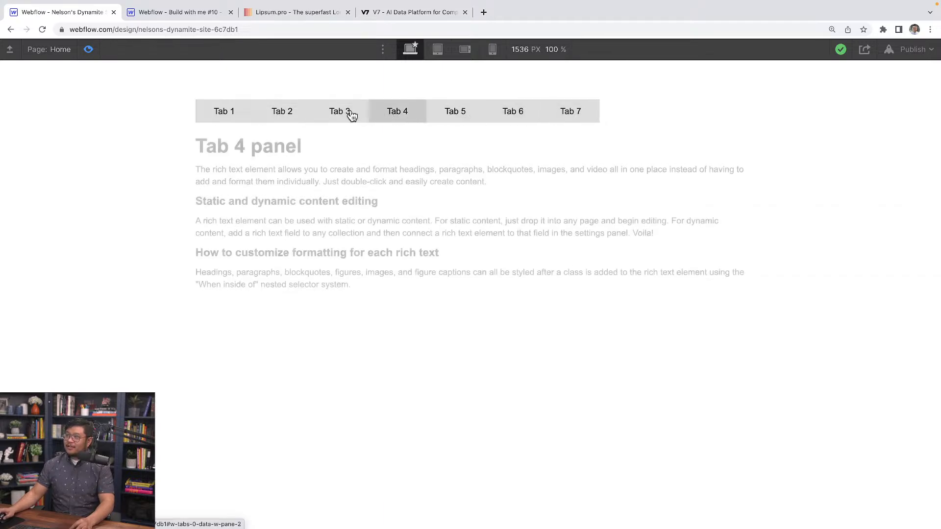
pyautogui.click(340, 113)
pyautogui.click(282, 112)
pyautogui.click(224, 112)
# Preview the page at tablet and mobile landscape sizes, narrowing it to 600 px and widening it to 738 px to check the tab menu's fit.
pyautogui.click(437, 49)
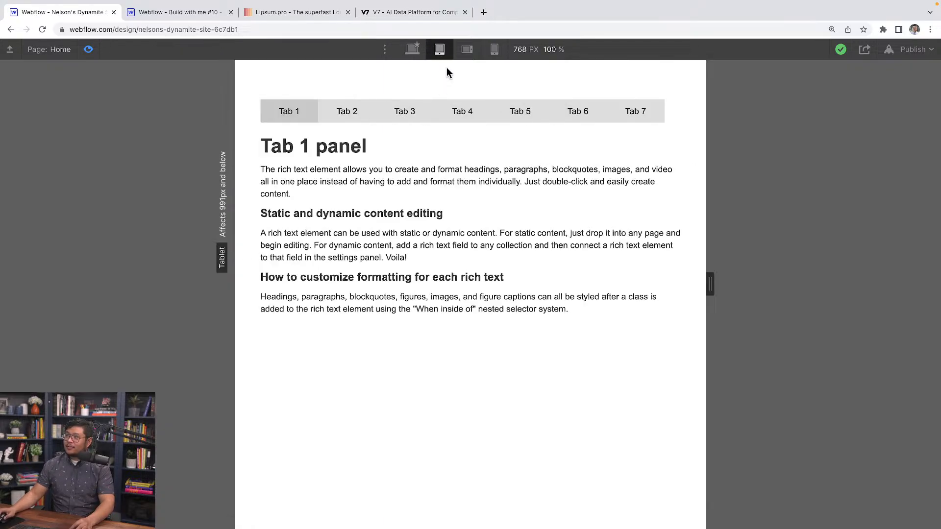
pyautogui.moveTo(709, 285)
pyautogui.mouseDown()
pyautogui.moveTo(595, 279)
pyautogui.moveTo(716, 279)
pyautogui.moveTo(703, 278)
pyautogui.mouseUp()
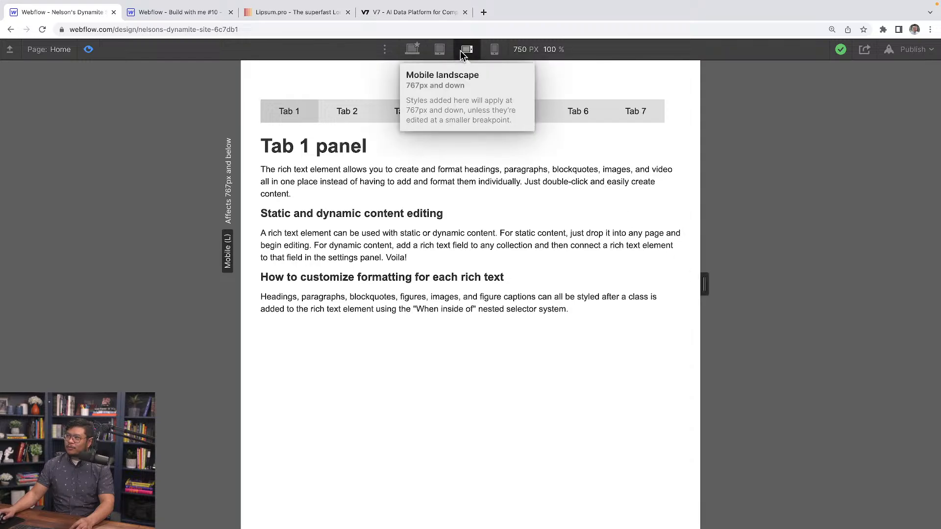
pyautogui.moveTo(704, 283); pyautogui.dragTo(657, 283)
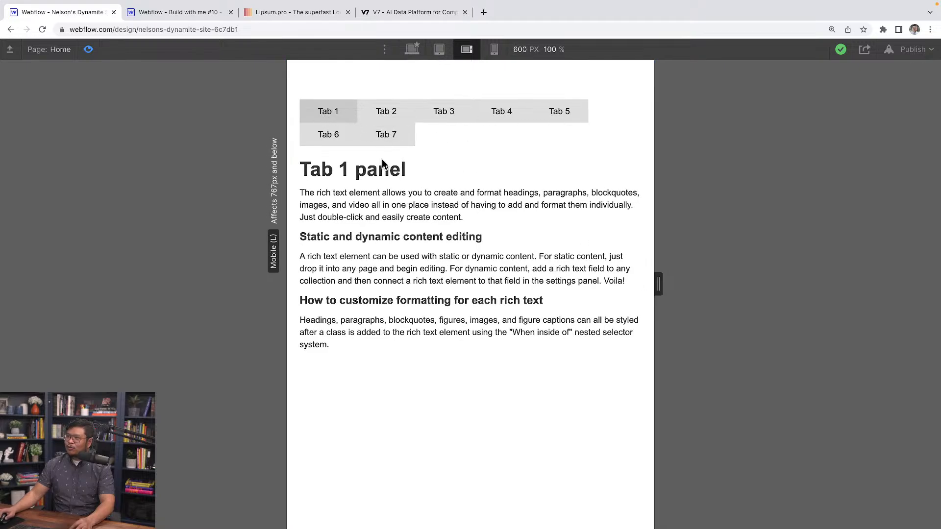
pyautogui.moveTo(658, 281); pyautogui.dragTo(701, 280)
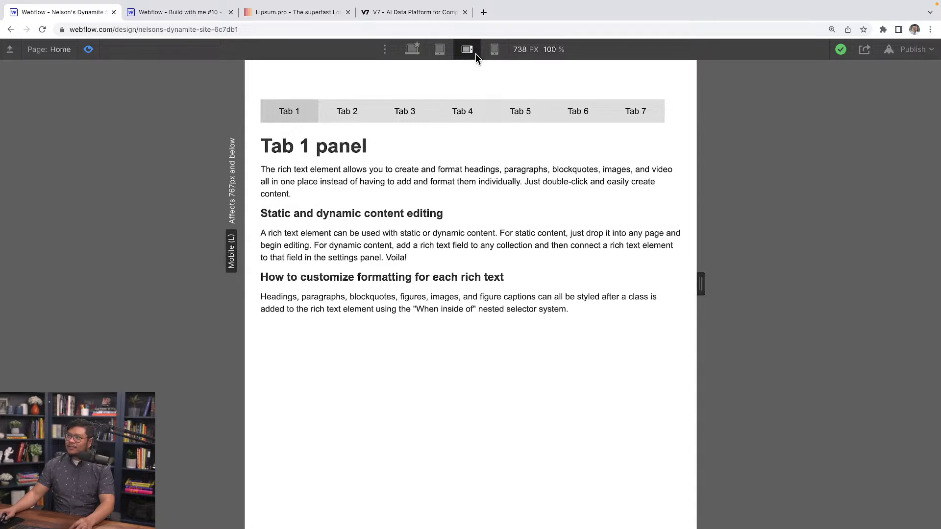
# Exit the preview and set the Tabs Menu's display to flex at the mobile landscape breakpoint.
pyautogui.click(88, 49)
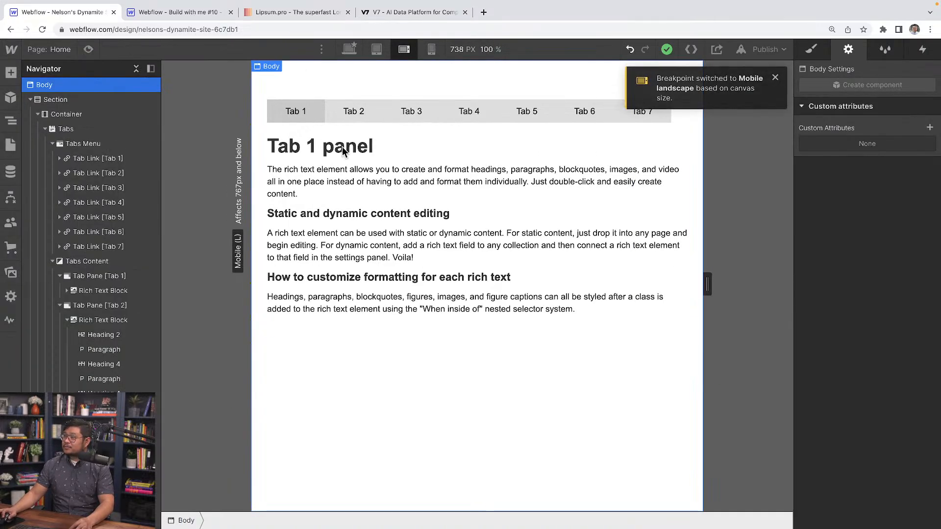
pyautogui.click(775, 79)
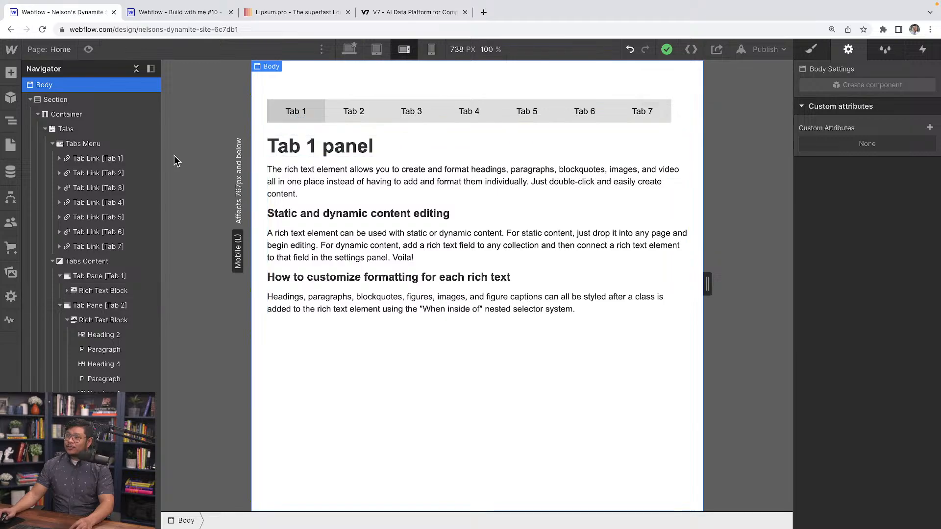
pyautogui.click(103, 144)
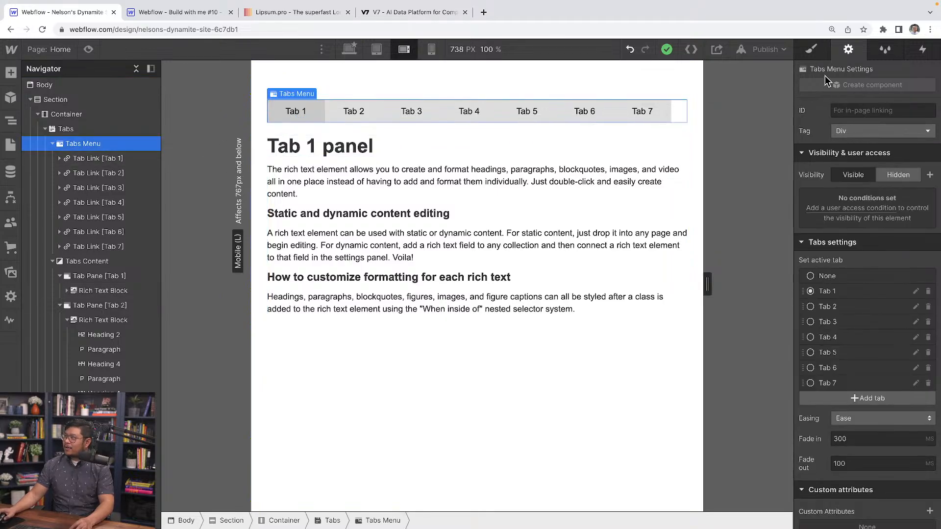
pyautogui.press('s')
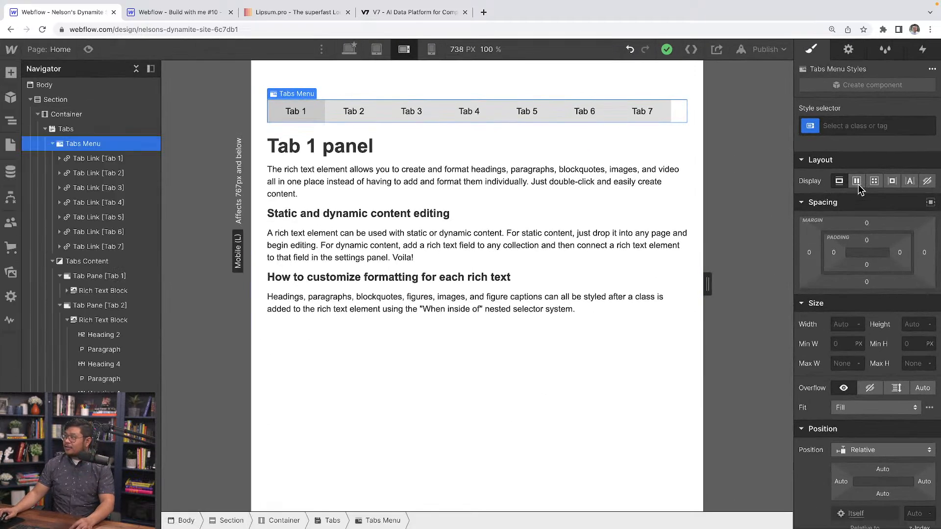
pyautogui.click(856, 181)
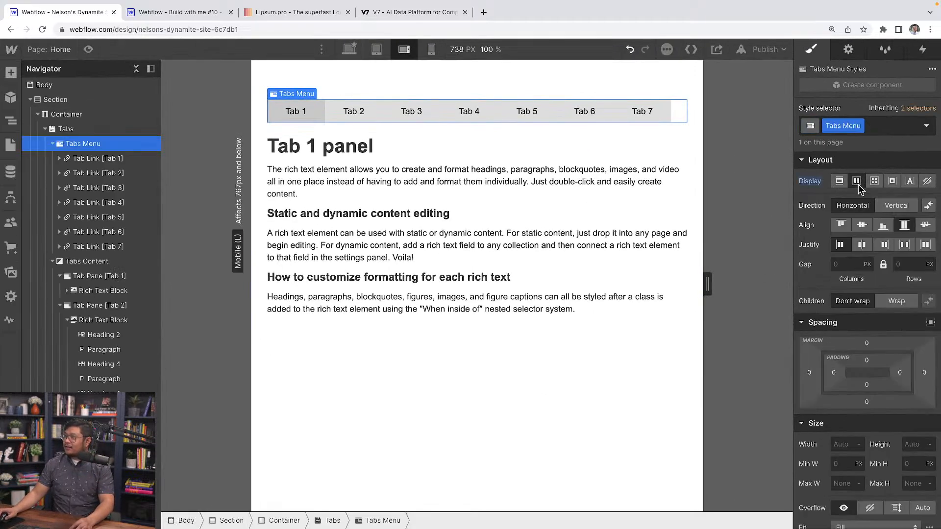
# Narrow the canvas to 480 px and examine how the page scrolls sideways with the tab menu overflowing.
pyautogui.moveTo(707, 284); pyautogui.dragTo(628, 285)
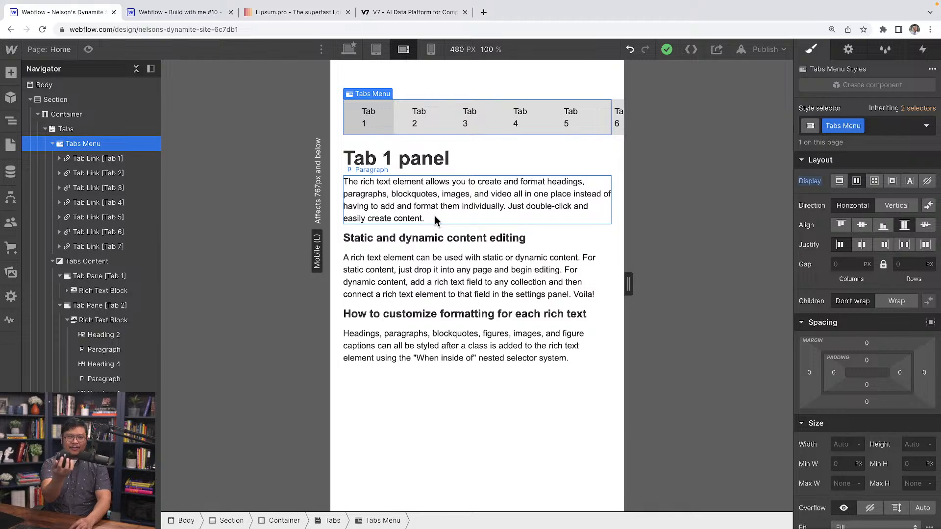
pyautogui.hscroll(2, 434, 215)
pyautogui.hscroll(-2, 434, 216)
pyautogui.hscroll(2, 434, 215)
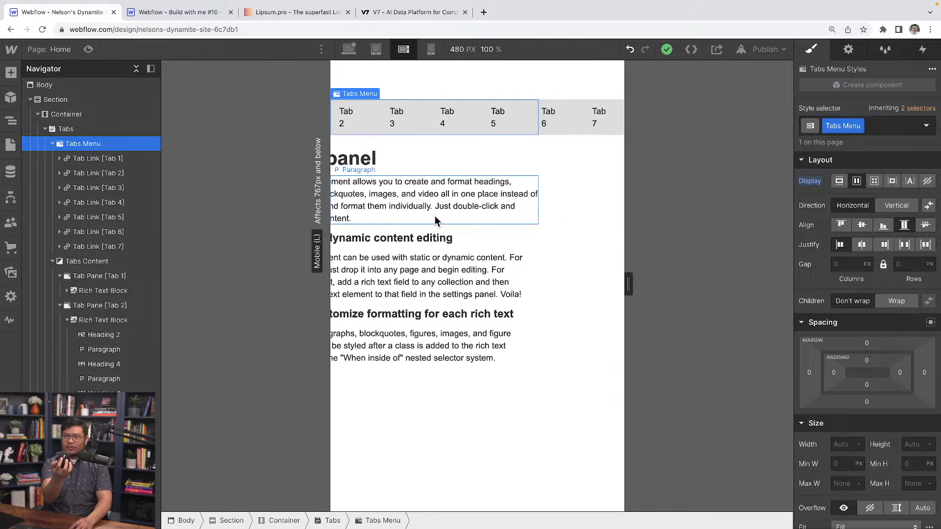
pyautogui.hscroll(-2, 434, 215)
pyautogui.hscroll(2, 434, 216)
pyautogui.hscroll(-2, 435, 216)
pyautogui.hscroll(2, 434, 216)
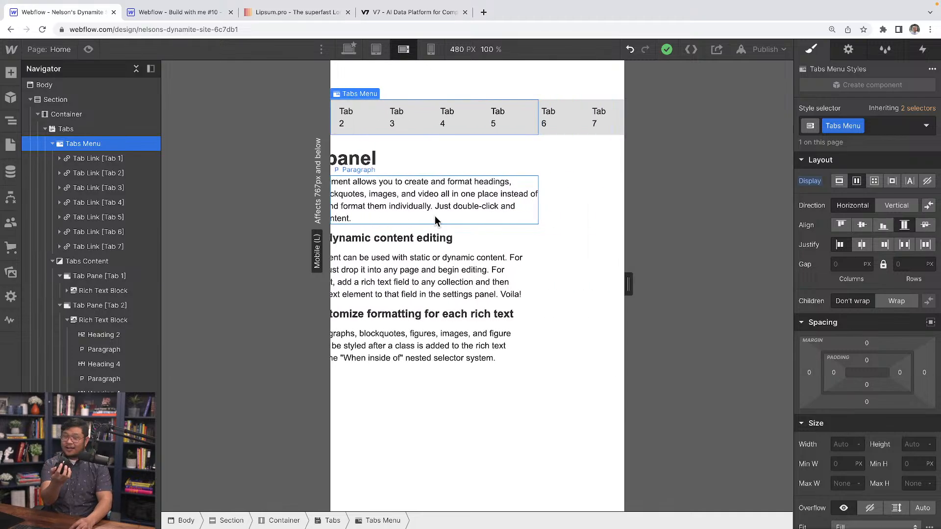
pyautogui.hscroll(-2, 434, 216)
pyautogui.hscroll(2, 434, 215)
pyautogui.hscroll(-2, 435, 215)
pyautogui.hscroll(2, 434, 215)
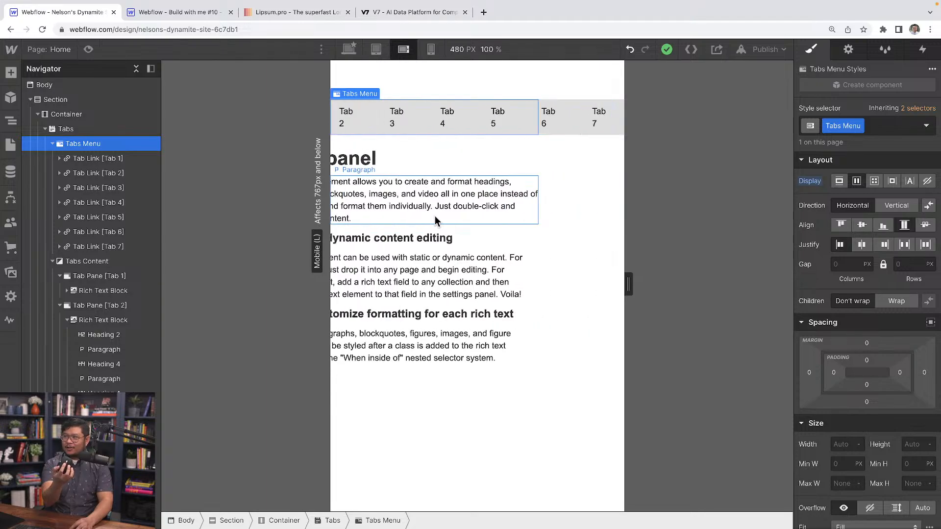
pyautogui.hscroll(-2, 434, 215)
pyautogui.hscroll(2, 434, 216)
pyautogui.hscroll(-2, 434, 215)
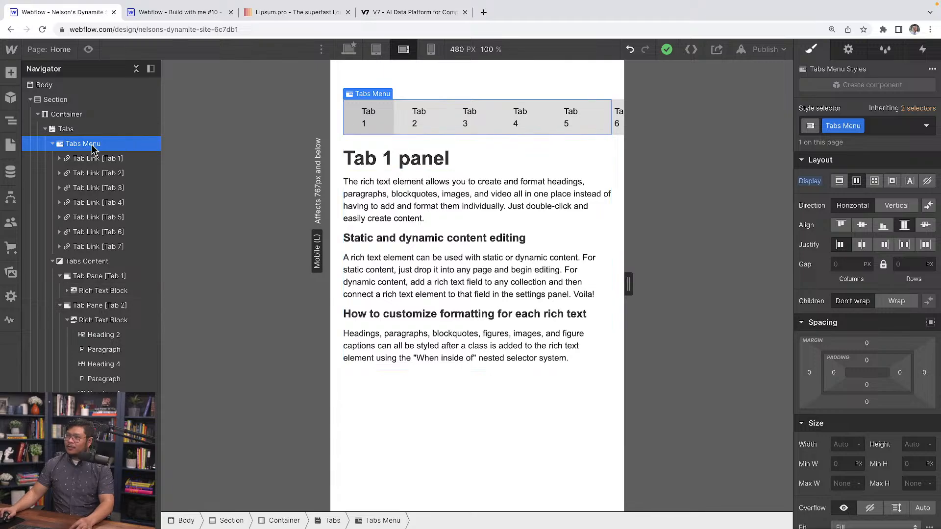
# Set the Tabs Menu's overflow to Auto.
pyautogui.scroll(-4, 879, 394)
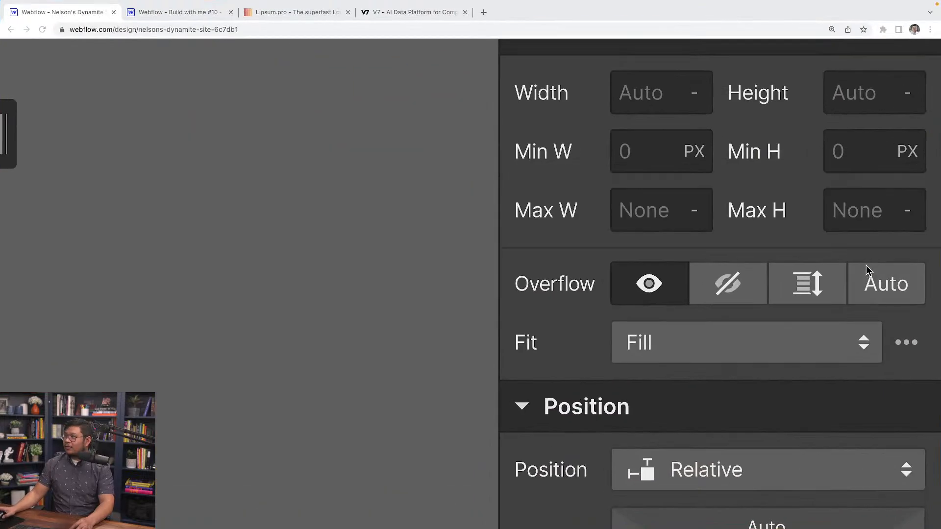
pyautogui.click(882, 290)
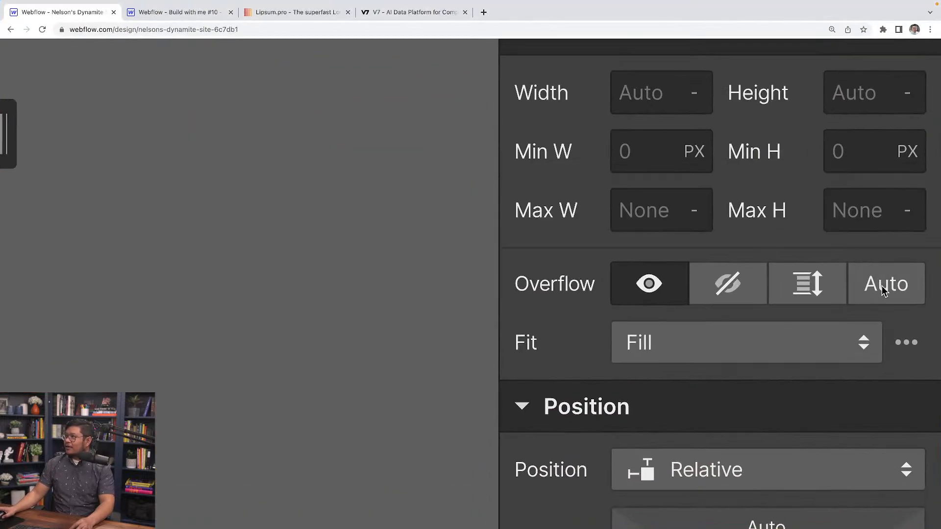
pyautogui.click(883, 287)
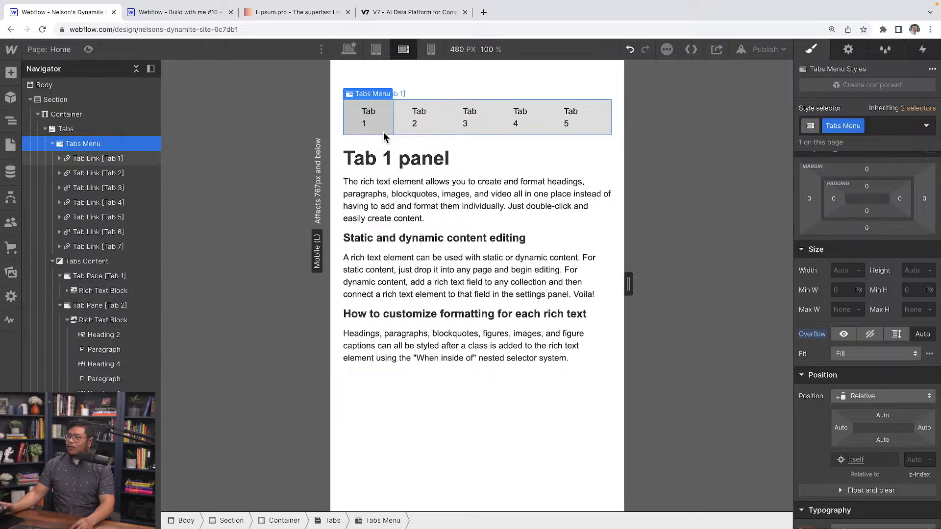
# Scroll the tab menu sideways on the canvas to check that only the tabs move within it.
pyautogui.hscroll(3, 384, 131)
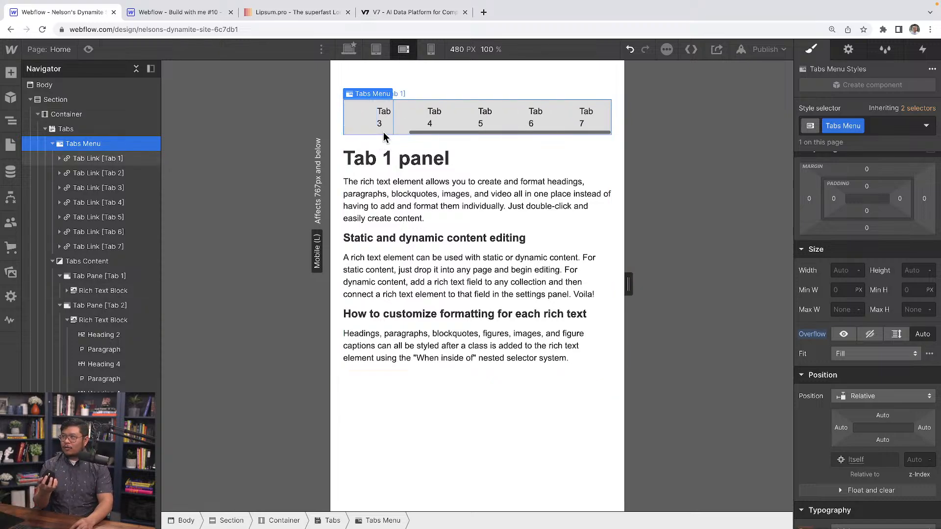
pyautogui.hscroll(-3, 383, 132)
pyautogui.hscroll(3, 383, 131)
pyautogui.hscroll(-3, 383, 131)
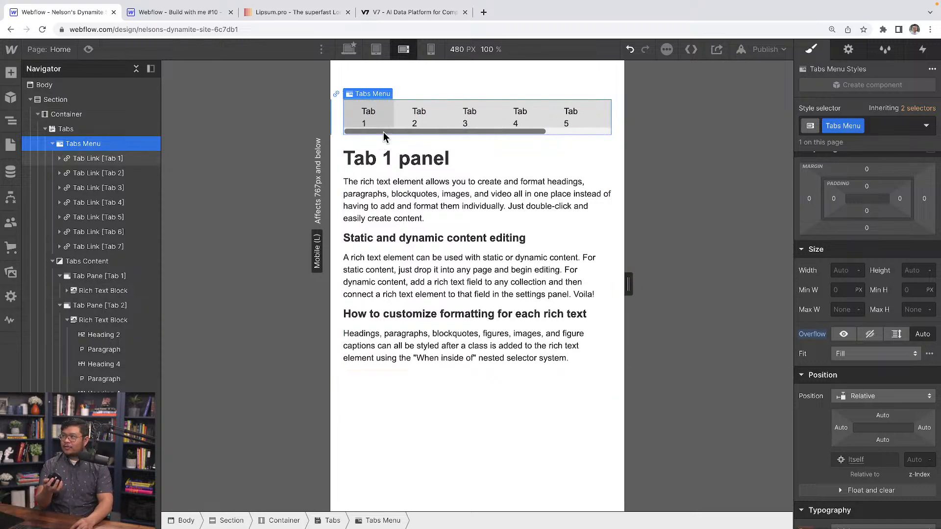
pyautogui.hscroll(3, 383, 131)
pyautogui.hscroll(-3, 383, 131)
pyautogui.hscroll(3, 383, 132)
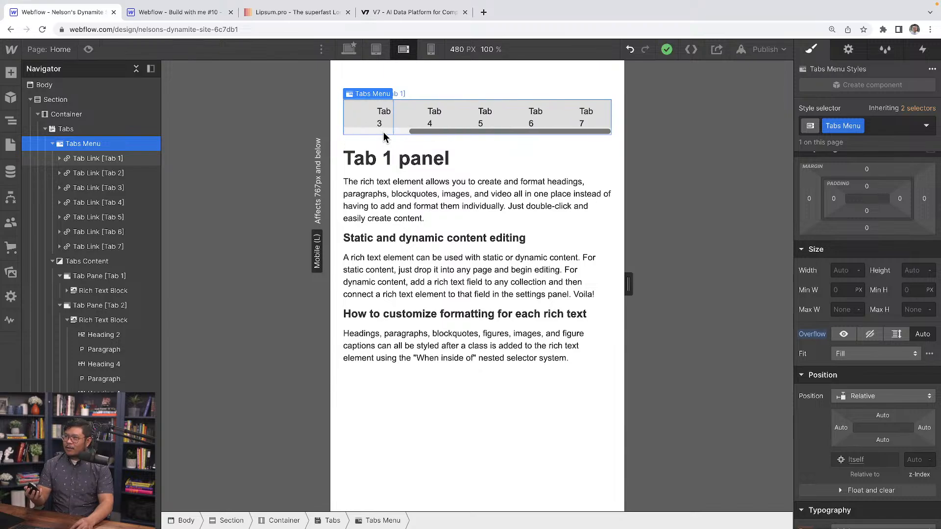
pyautogui.hscroll(-3, 384, 131)
pyautogui.hscroll(3, 383, 131)
pyautogui.hscroll(-3, 383, 132)
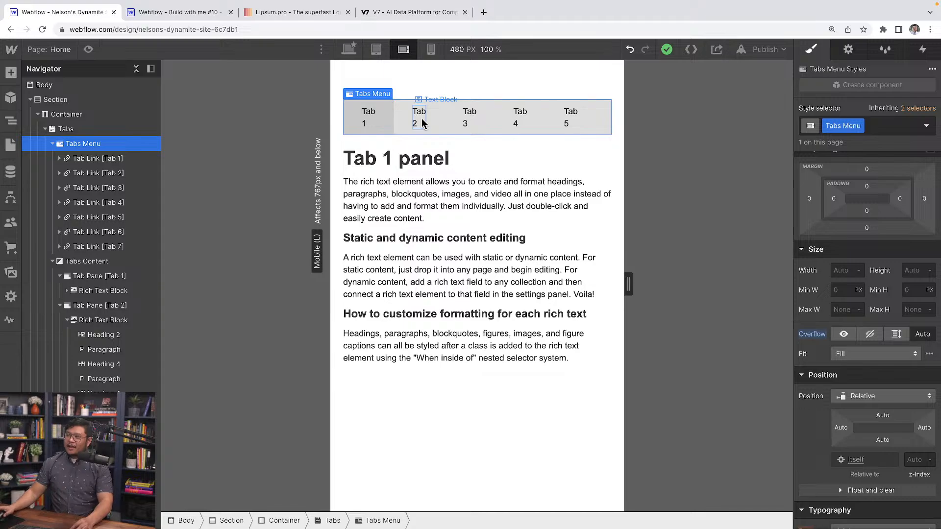
# Select the Tab 2 link, examine the V7 website's Add Any Model tabs in a 665 px wide responsive view, and return to Webflow.
pyautogui.click(436, 127)
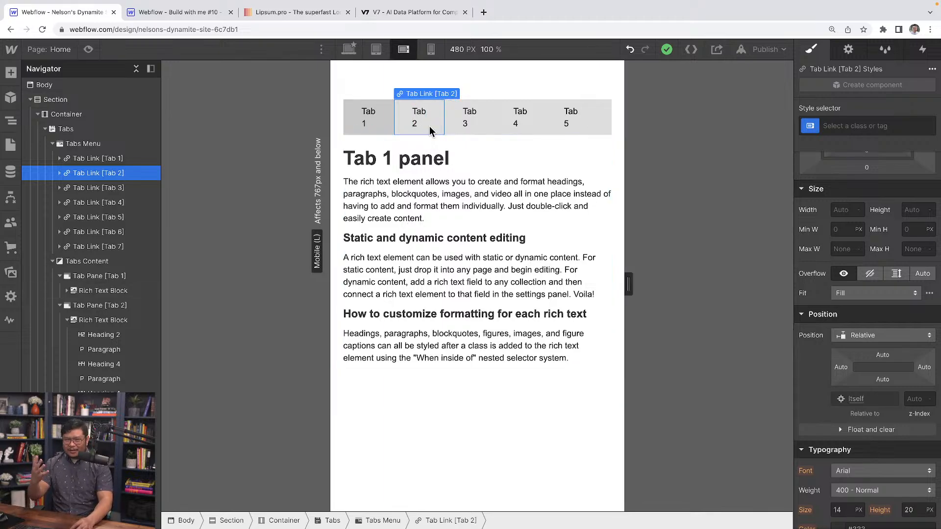
pyautogui.click(405, 13)
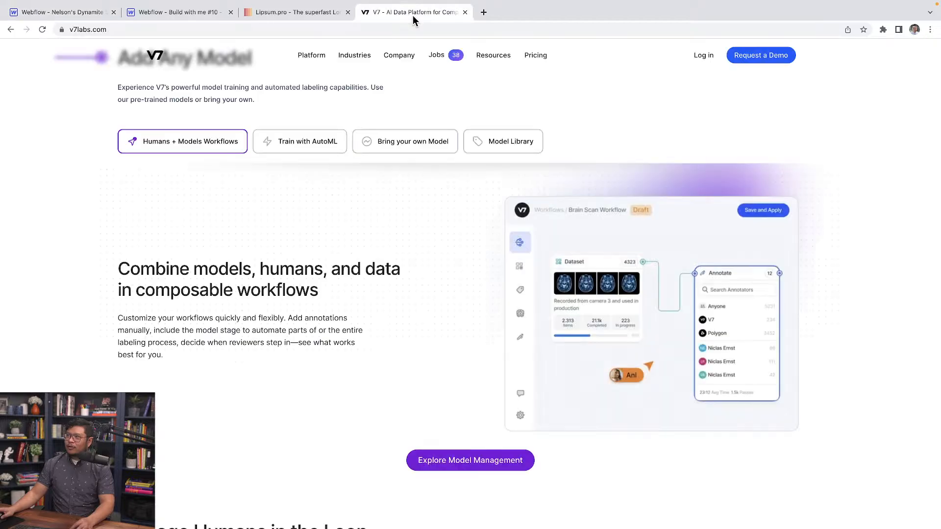
pyautogui.rightClick(237, 231)
pyautogui.click(284, 414)
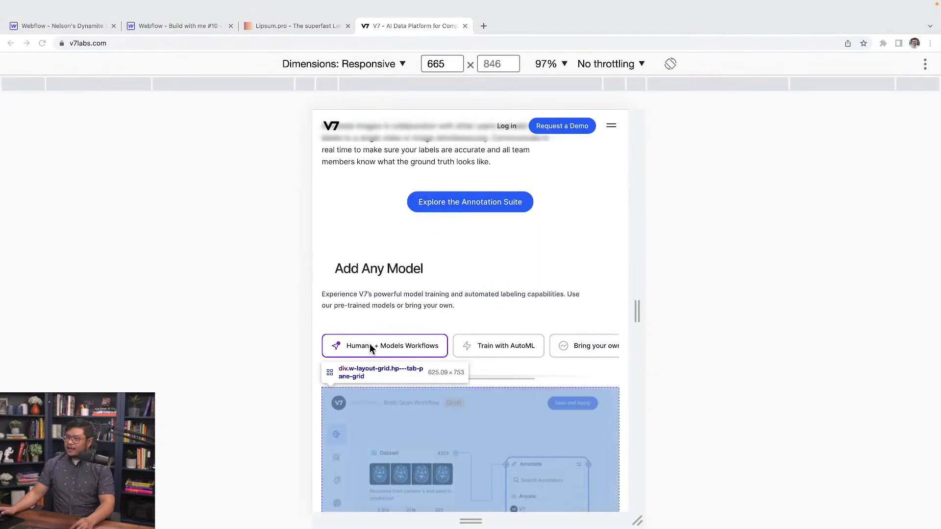
pyautogui.hscroll(3, 415, 356)
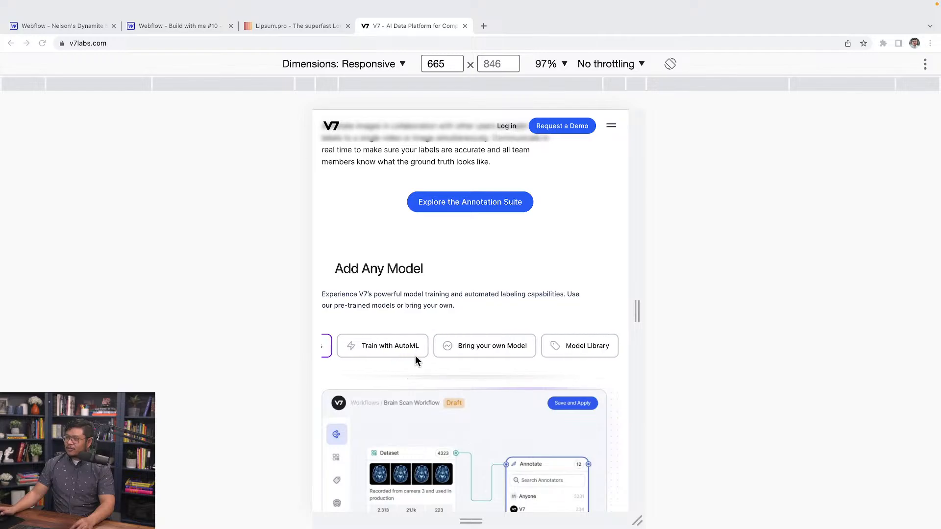
pyautogui.hscroll(-3, 402, 353)
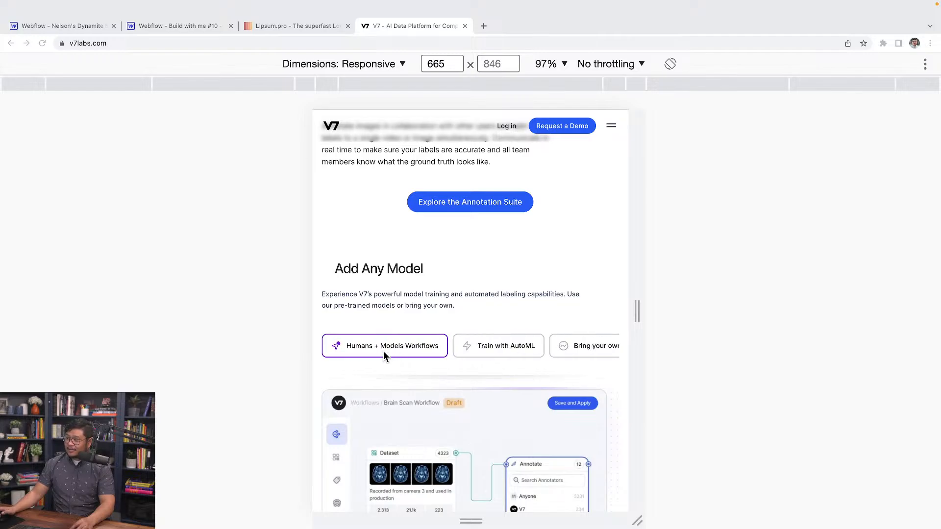
pyautogui.hscroll(3, 383, 350)
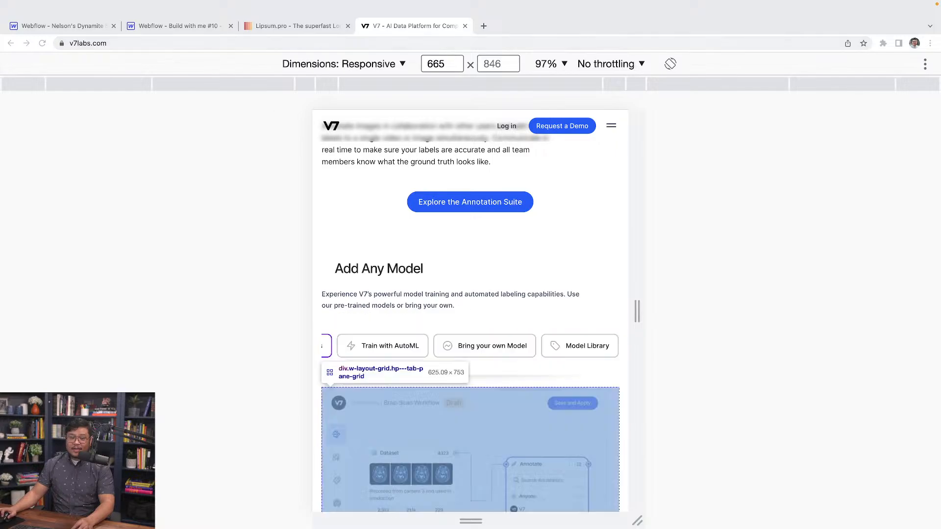
pyautogui.press('super+alt+i')
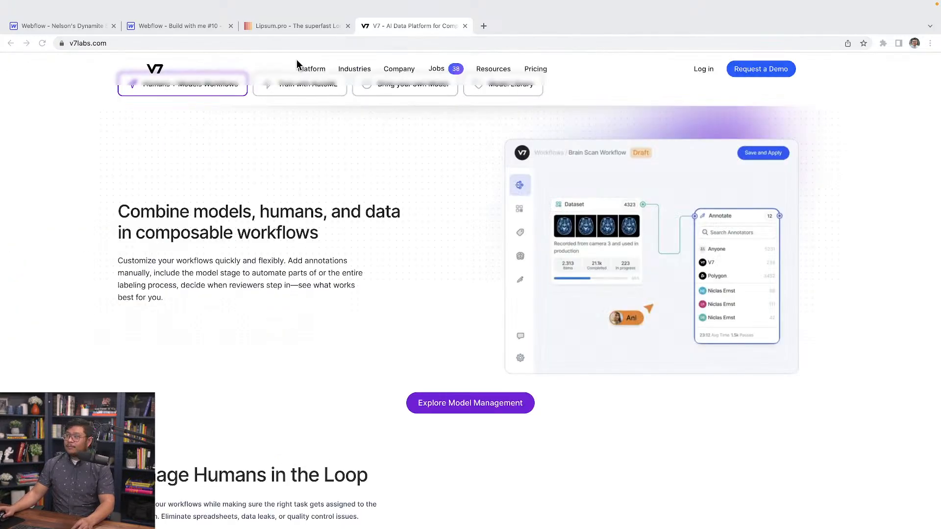
pyautogui.click(84, 25)
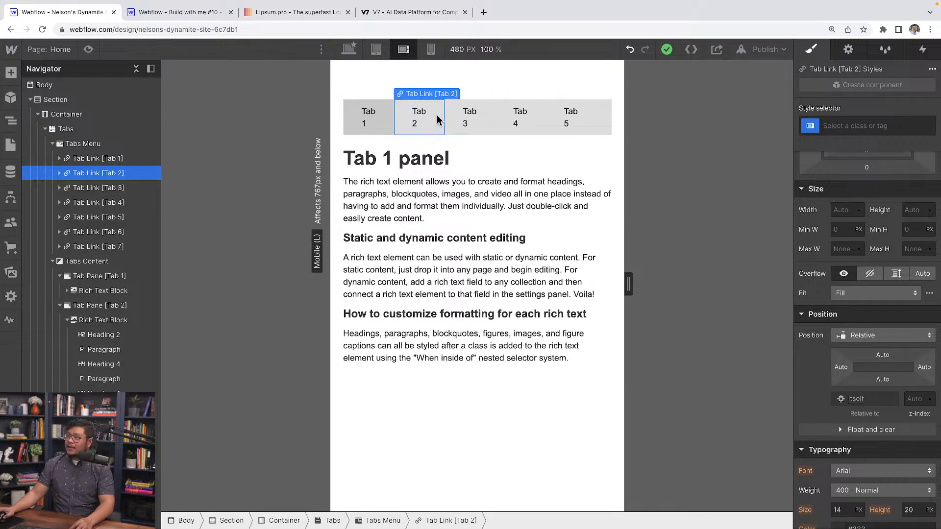
# Create the class "tab-link" on the Tab 2 link.
pyautogui.click(853, 126)
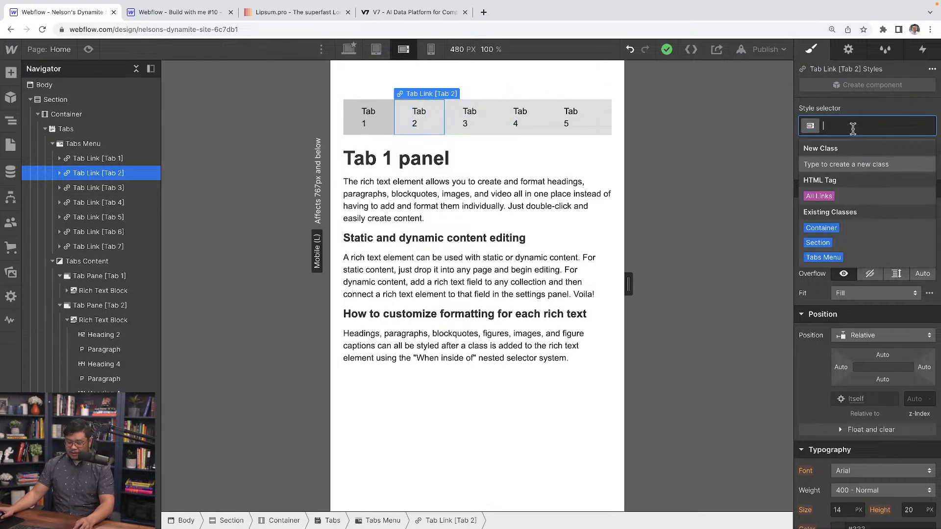
pyautogui.write('tab-')
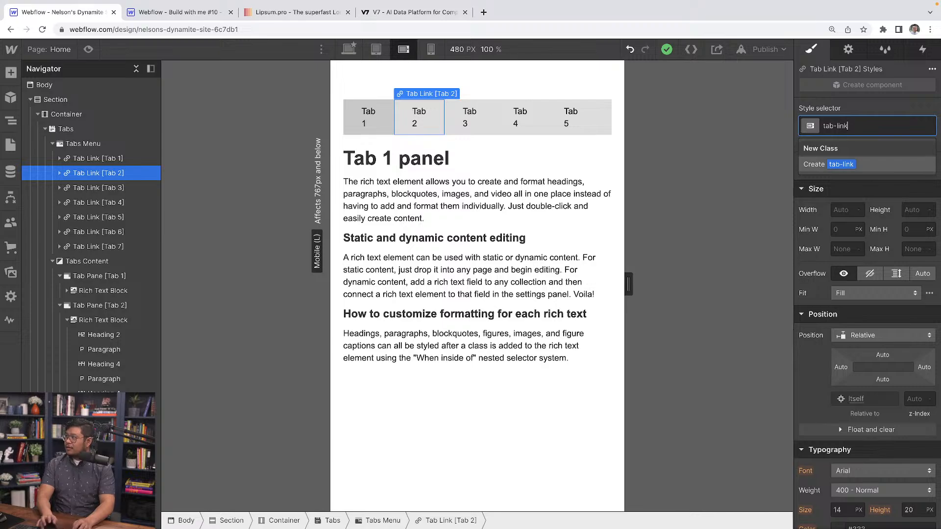
pyautogui.write('link')
pyautogui.press('Return')
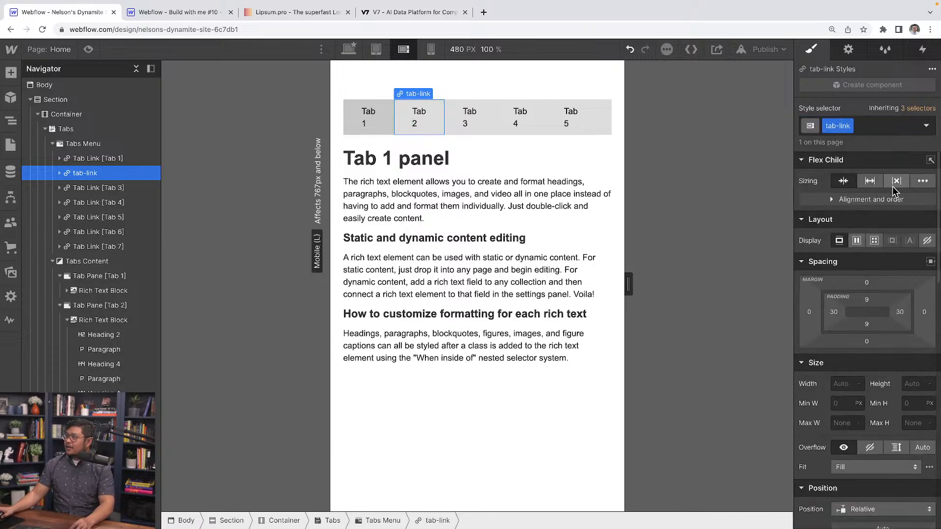
pyautogui.scroll(-10, 890, 273)
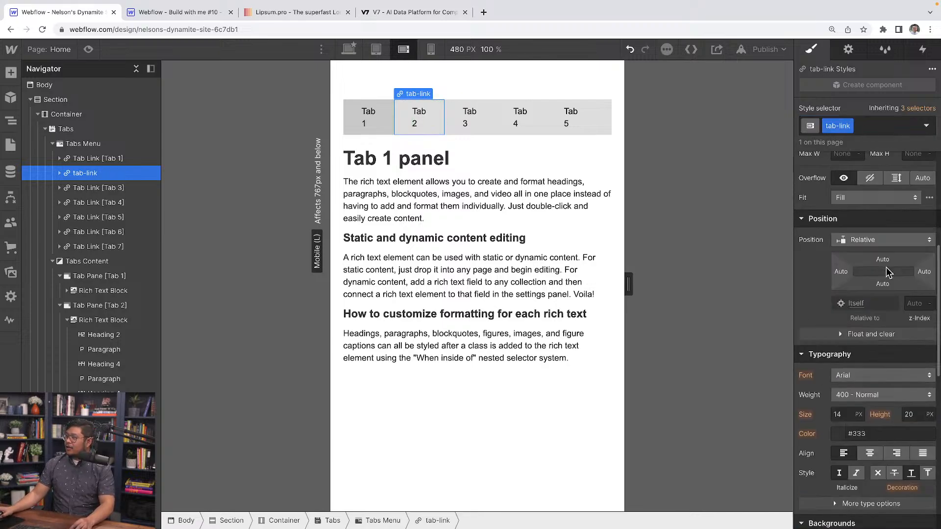
# Set the text Breaking option of the tab-link class to No Wrap.
pyautogui.scroll(5, 888, 309)
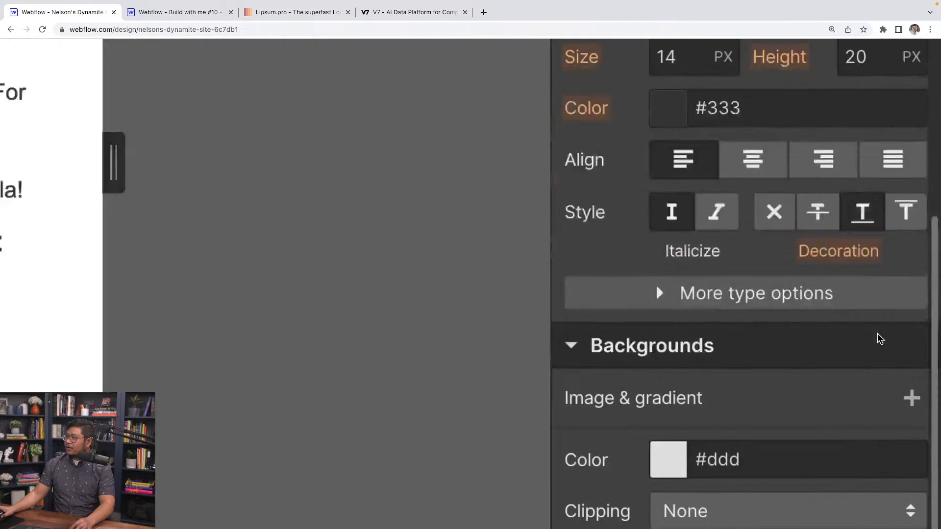
pyautogui.click(762, 300)
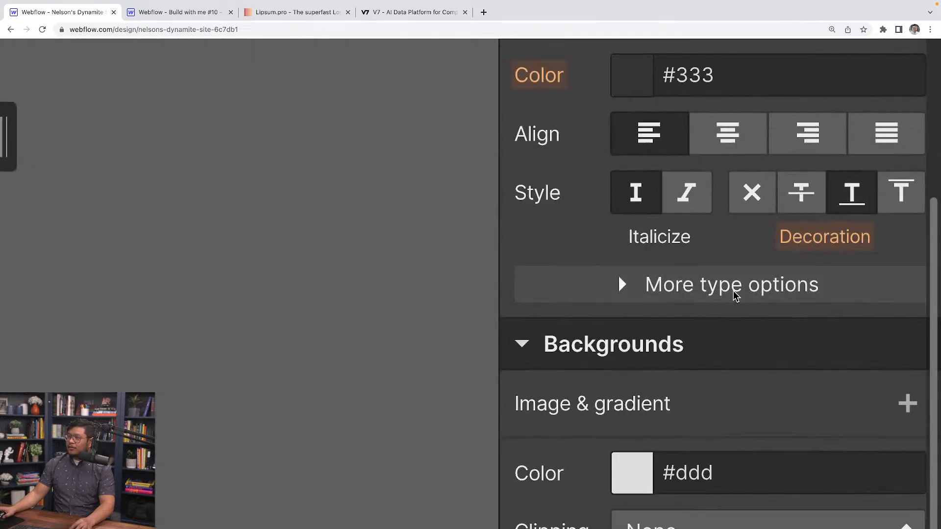
pyautogui.scroll(-10, 693, 292)
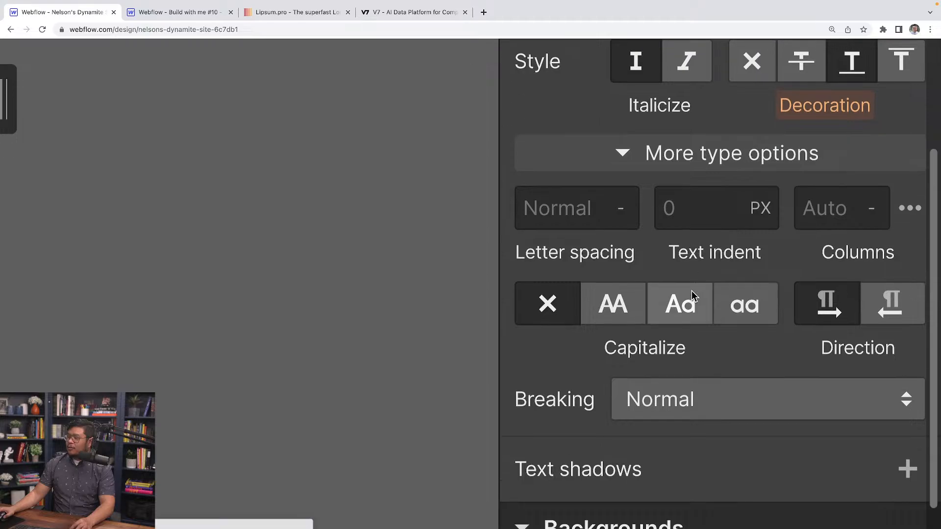
pyautogui.scroll(7, 676, 231)
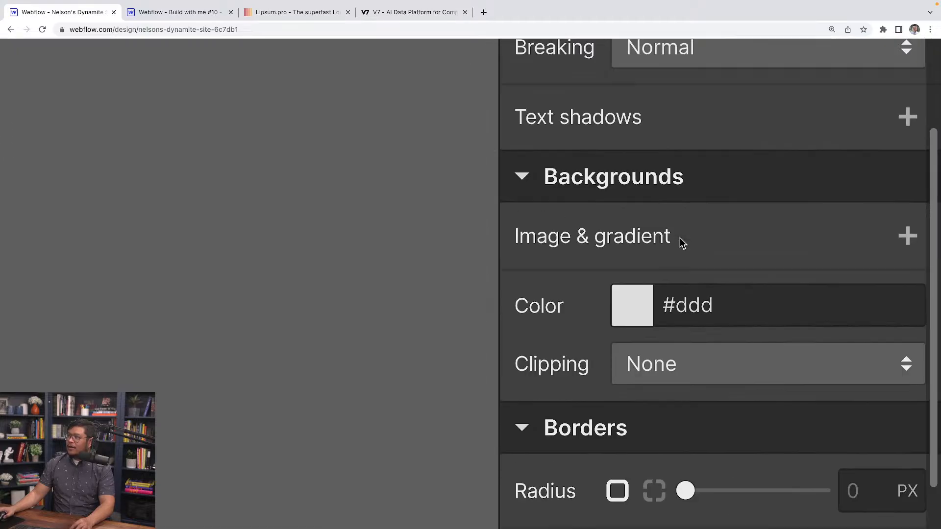
pyautogui.scroll(3, 683, 240)
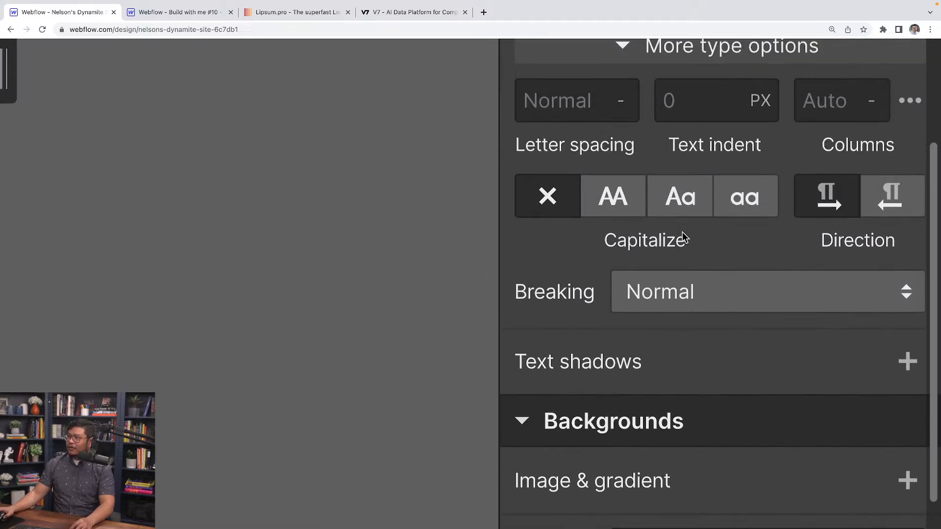
pyautogui.click(656, 302)
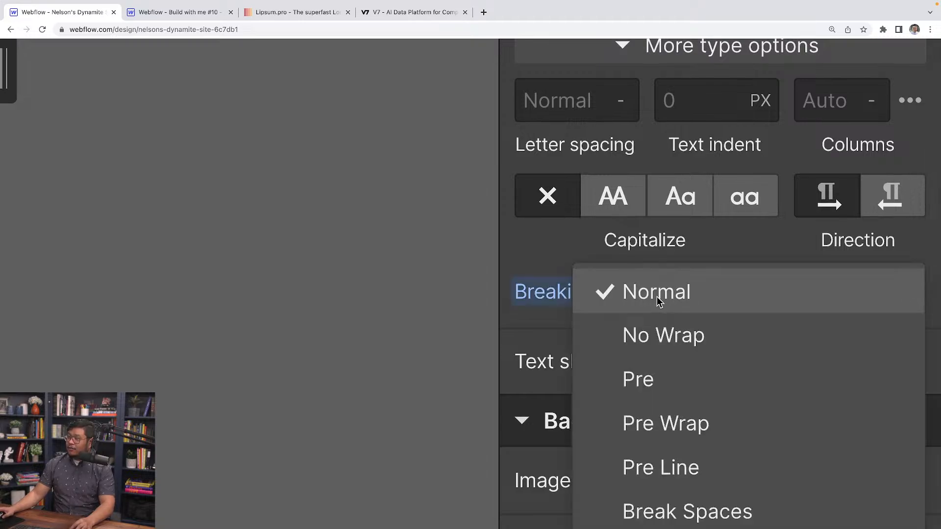
pyautogui.click(704, 350)
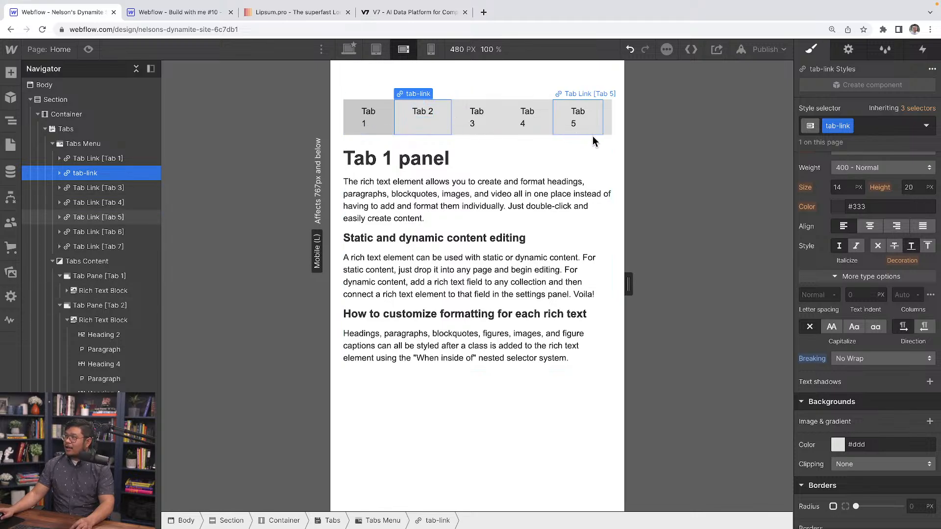
# Apply the existing "tab-link" class to the Tab 3 and Tab 4 links.
pyautogui.doubleClick(827, 126)
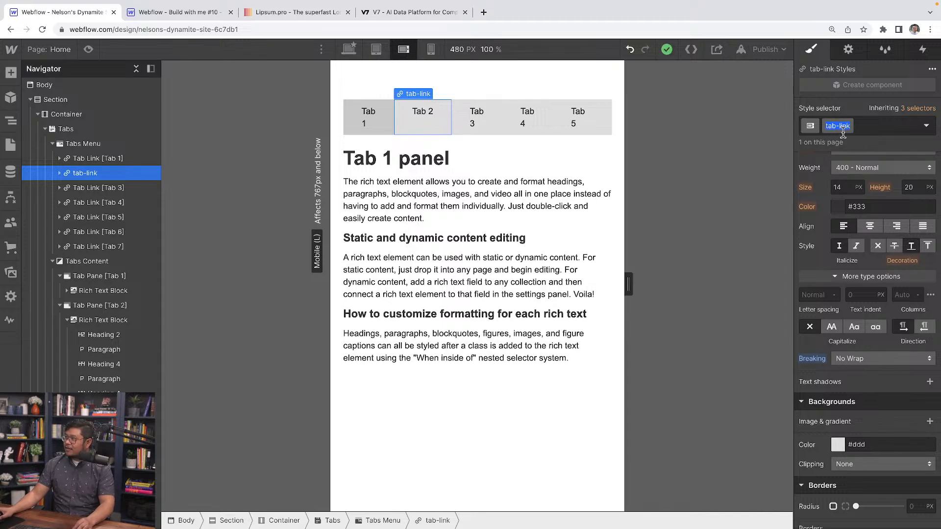
pyautogui.click(489, 126)
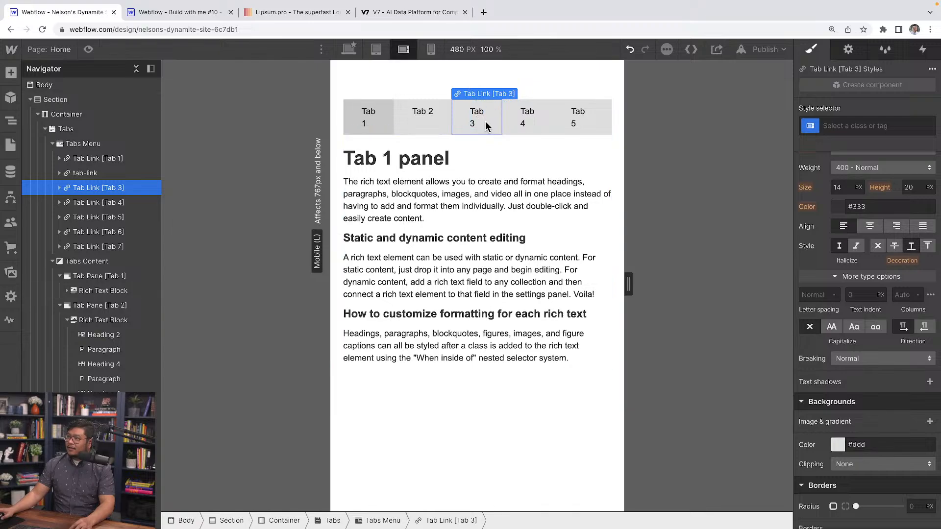
pyautogui.write('tab-link')
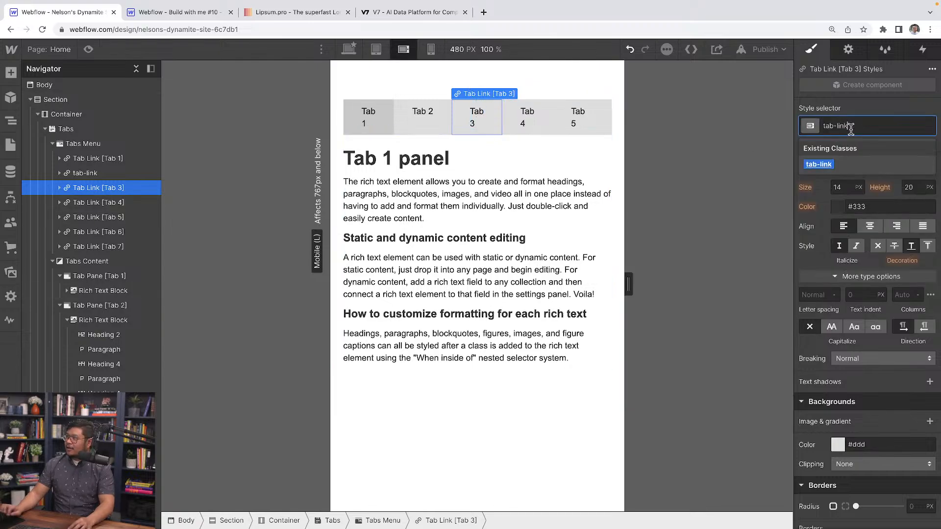
pyautogui.press('Return')
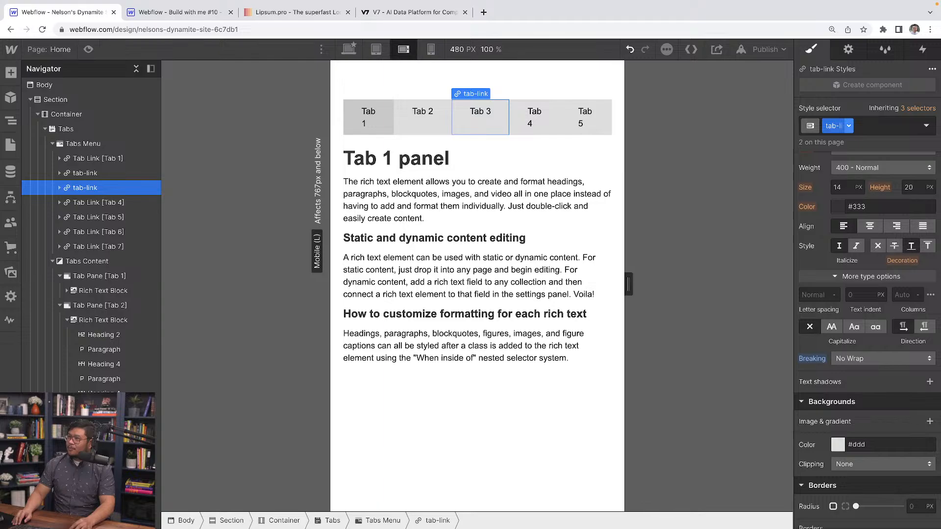
pyautogui.click(535, 120)
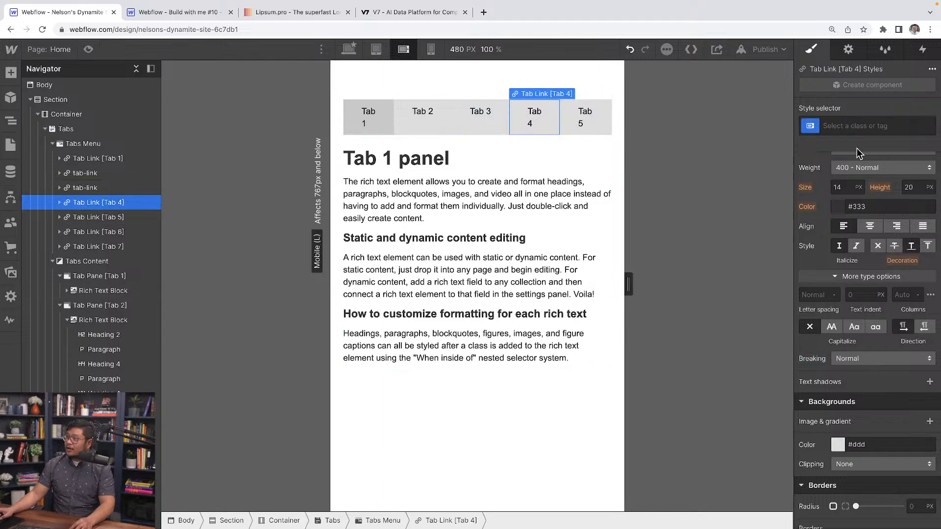
pyautogui.click(857, 124)
pyautogui.write('tab-link')
pyautogui.press('Return')
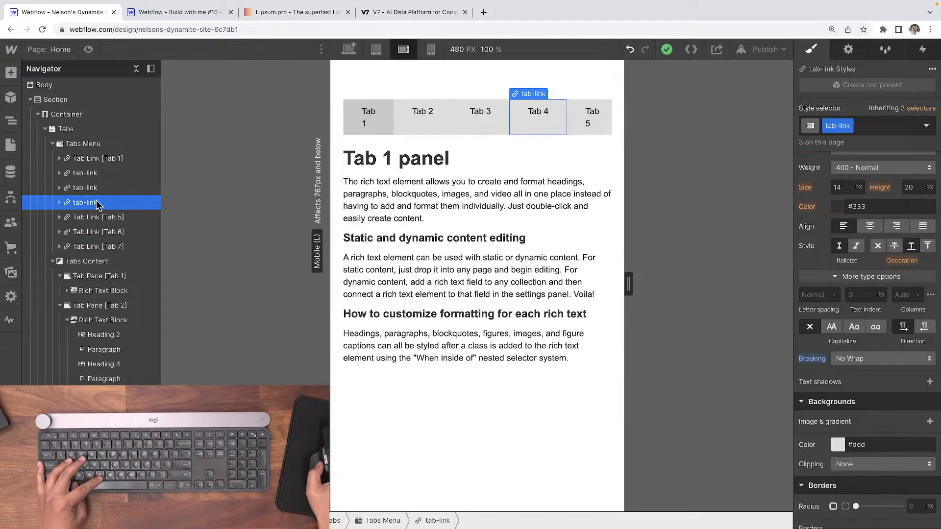
# Apply the existing "tab-link" class to the Tab 5 link in the Tabs Menu.
pyautogui.scroll(-2, 93, 162)
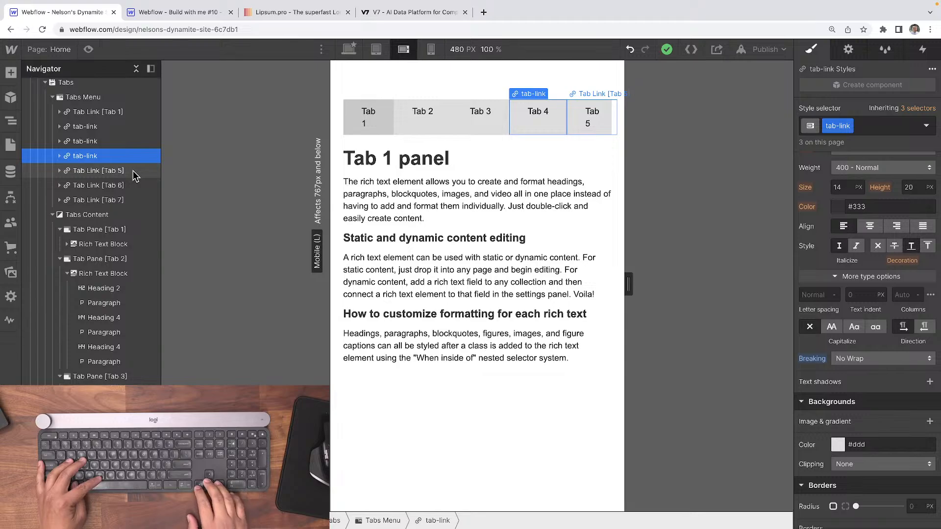
pyautogui.click(134, 171)
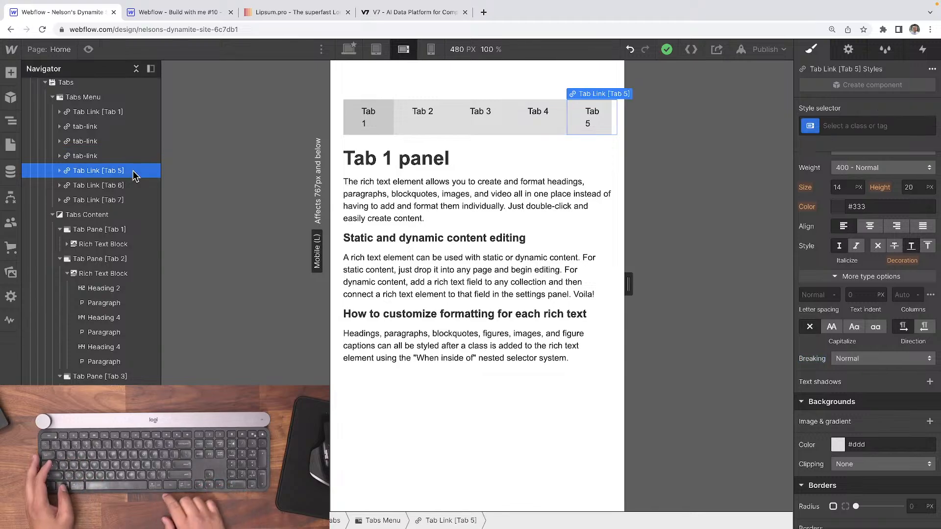
pyautogui.hotkey('ctrl', 'Return')
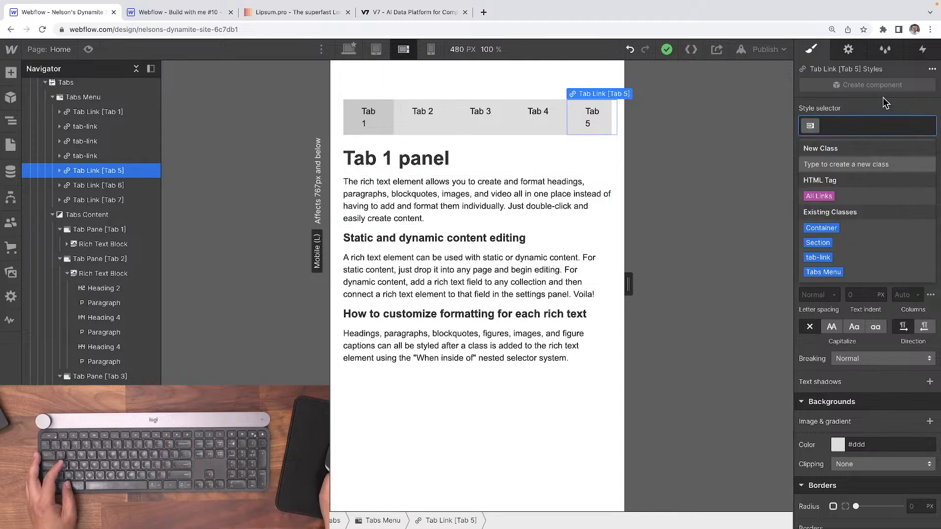
pyautogui.write('tab-link')
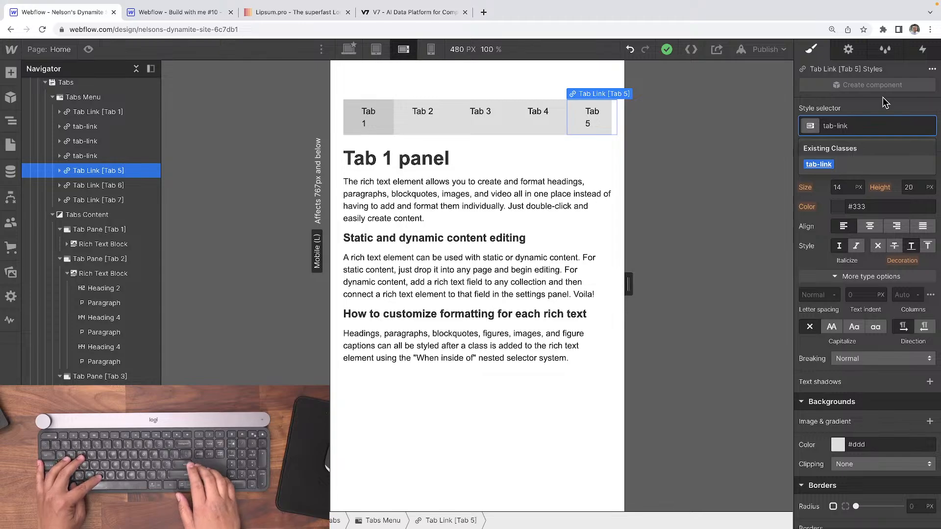
pyautogui.press('Return')
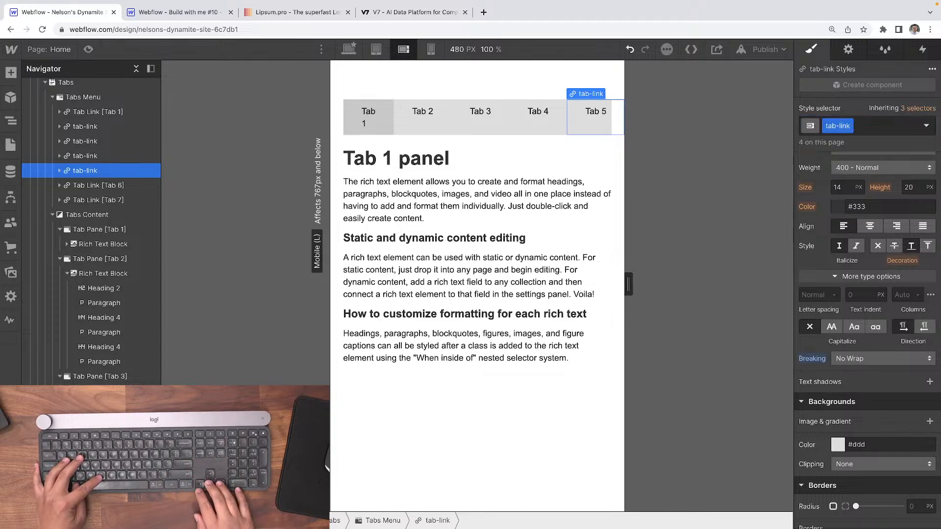
# Apply the existing "tab-link" class to the Tab 6 and Tab 7 links.
pyautogui.press('Down')
pyautogui.hotkey('ctrl', 'Return')
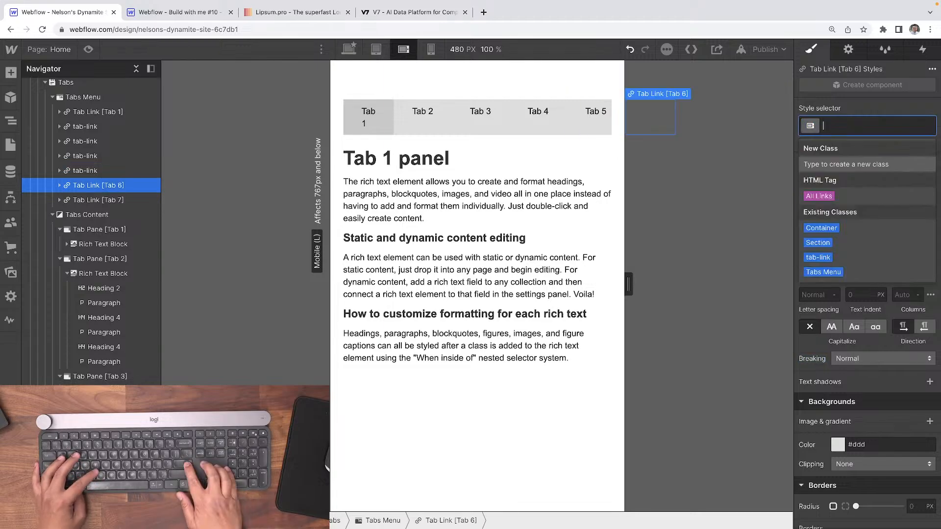
pyautogui.write('tab-link')
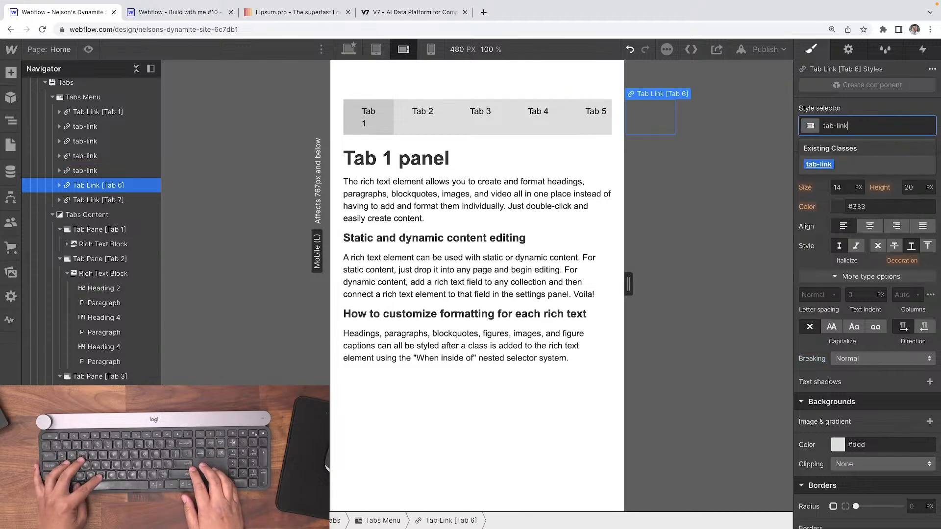
pyautogui.press('Return')
pyautogui.press('Down')
pyautogui.hotkey('ctrl', 'Return')
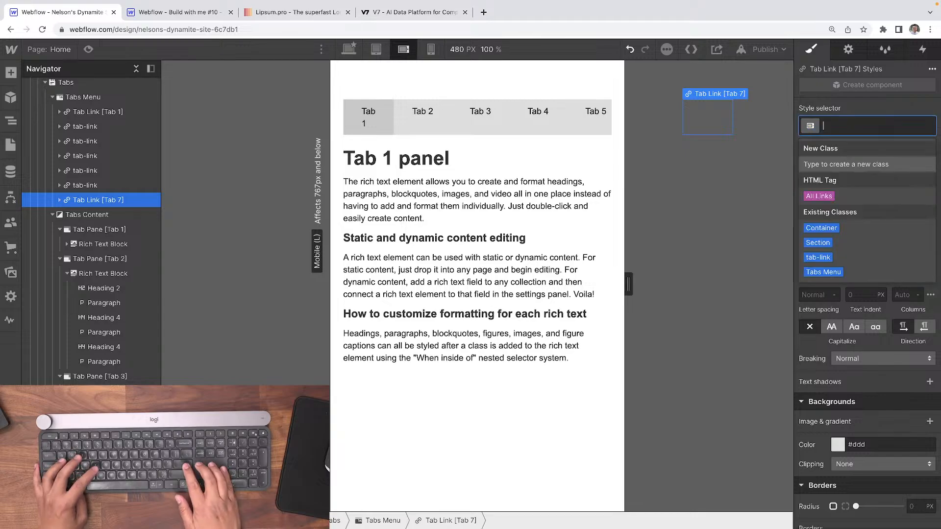
pyautogui.write('tab-link')
pyautogui.press('Return')
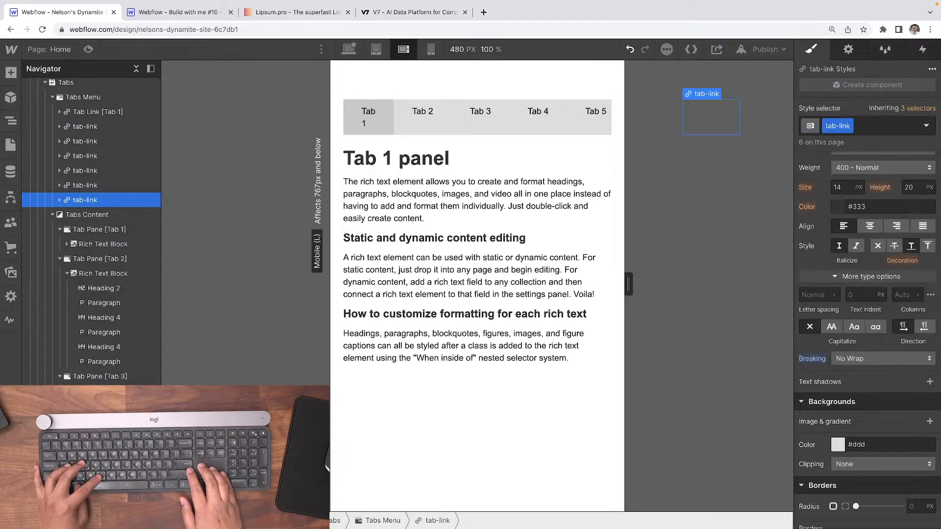
# Select the Tab 1 link and apply the existing "tab-link" class to it.
pyautogui.press('Up')
pyautogui.press('Up')
pyautogui.press('Up')
pyautogui.press('Up')
pyautogui.press('Up')
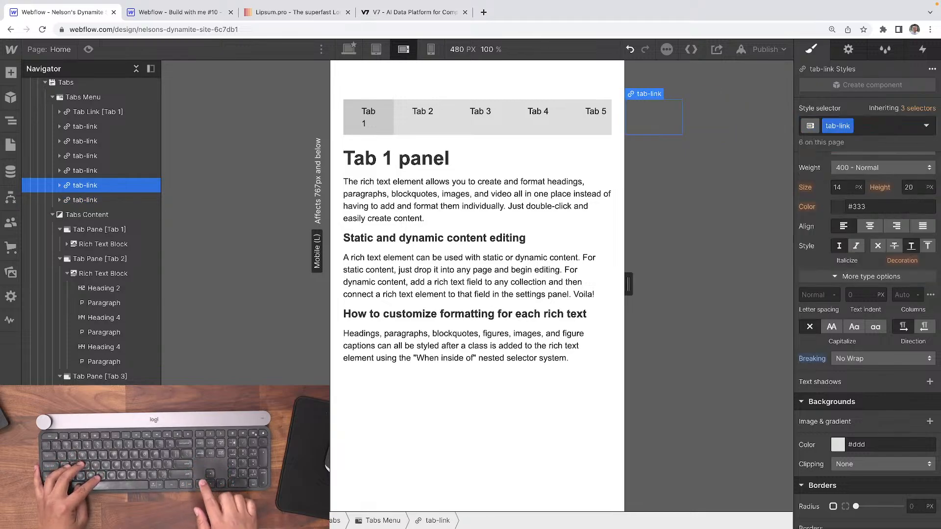
pyautogui.press('Up')
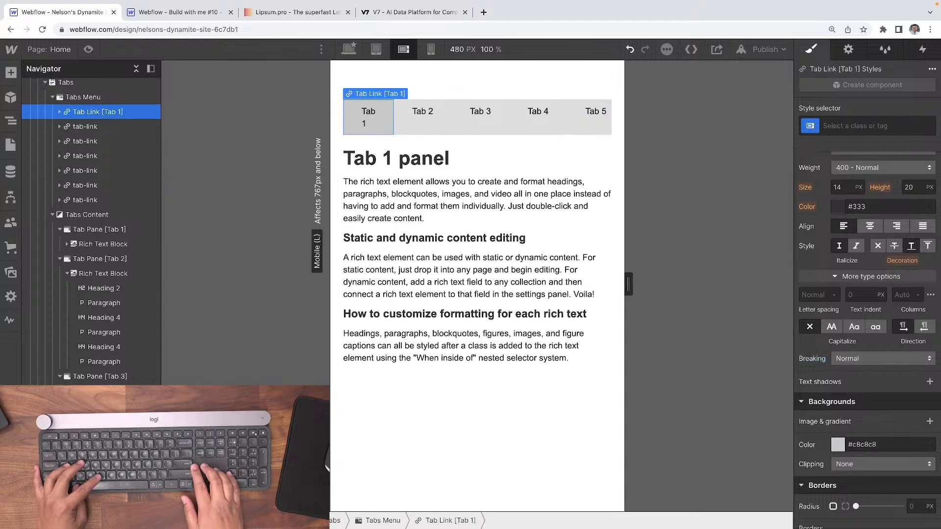
pyautogui.hotkey('ctrl', 'Return')
pyautogui.write('tab-link')
pyautogui.press('Return')
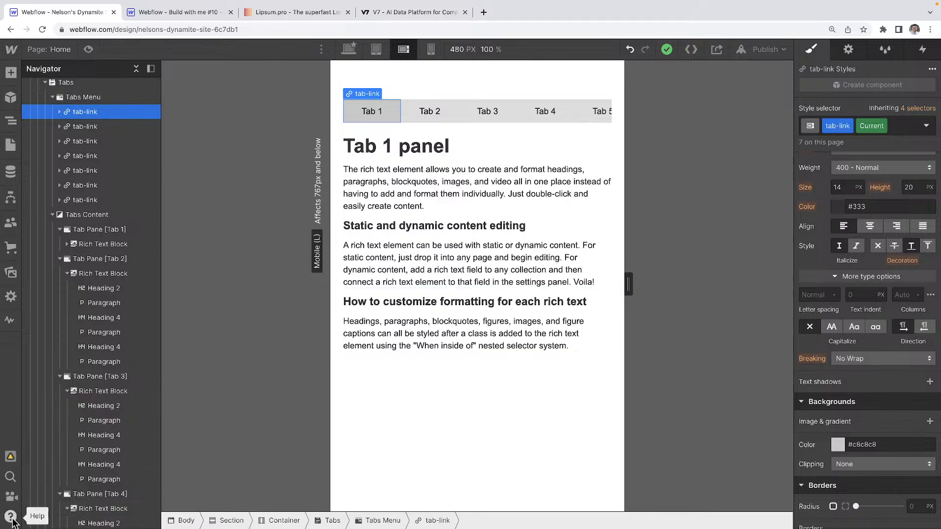
# Look through the Keyboard Shortcuts reference in Webflow's help, and close it.
pyautogui.scroll(5, 13, 520)
pyautogui.click(32, 505)
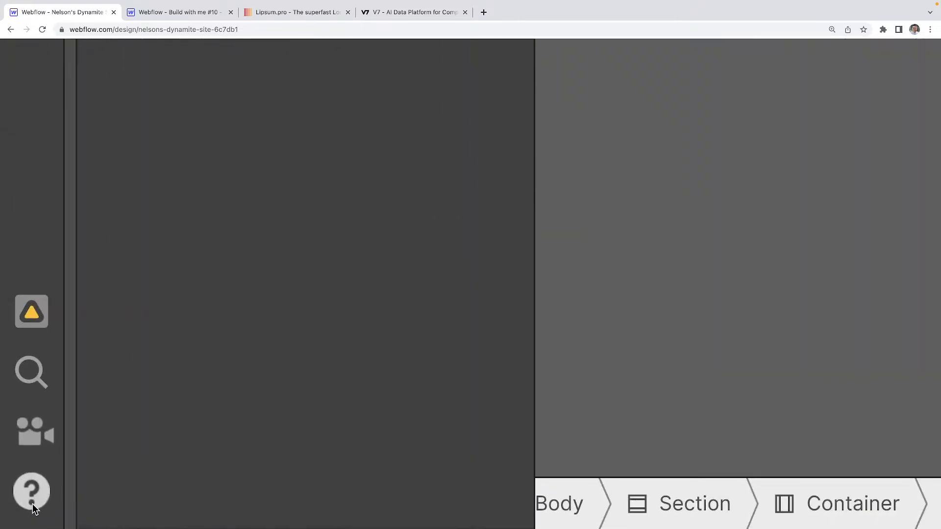
pyautogui.scroll(-5, 174, 409)
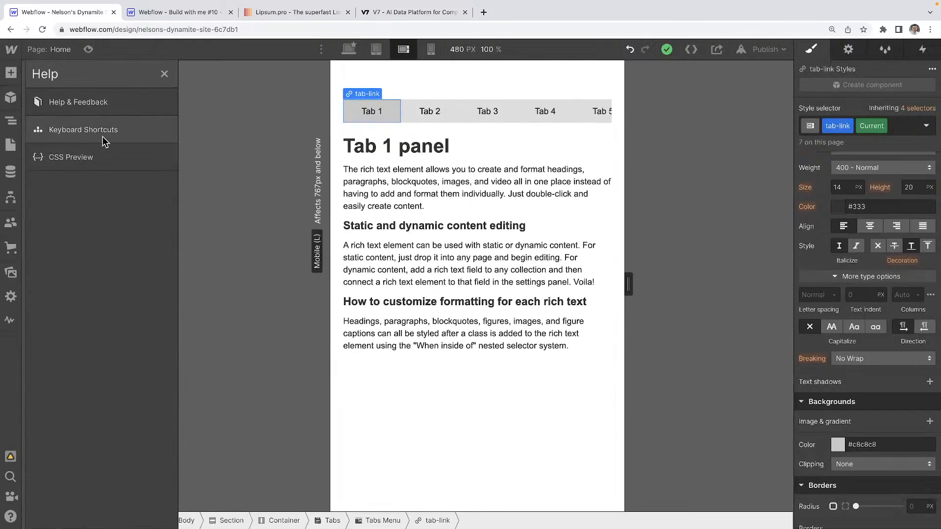
pyautogui.scroll(5, 105, 142)
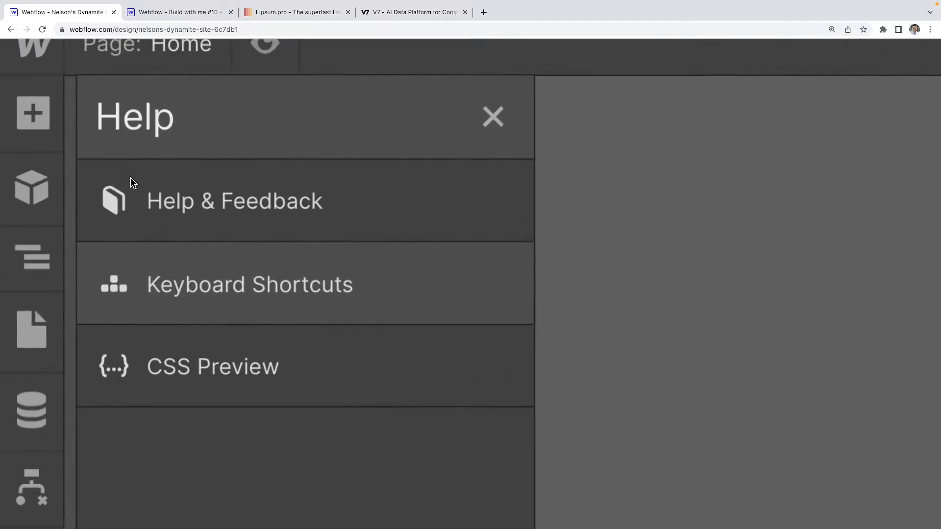
pyautogui.click(220, 299)
pyautogui.scroll(-5, 219, 300)
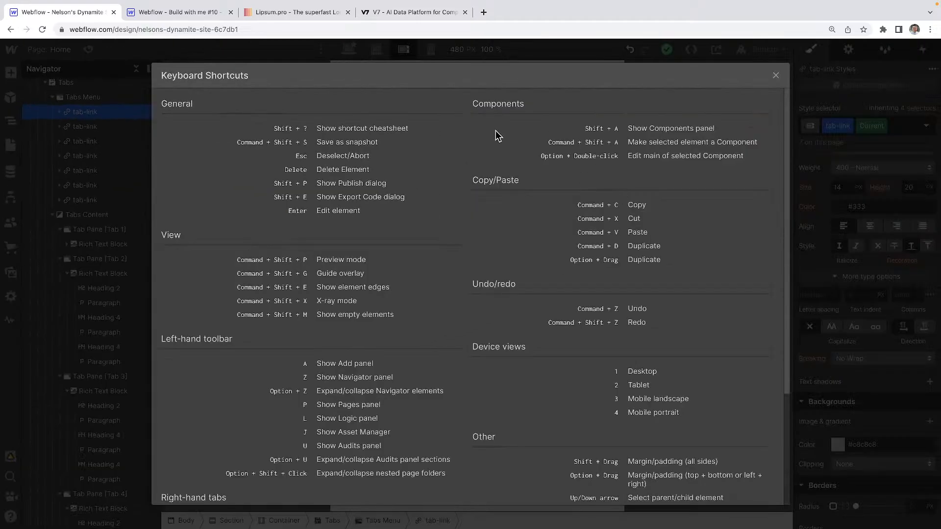
pyautogui.scroll(-5, 399, 304)
pyautogui.scroll(5, 398, 373)
pyautogui.scroll(-3, 398, 380)
pyautogui.scroll(3, 398, 380)
pyautogui.click(775, 76)
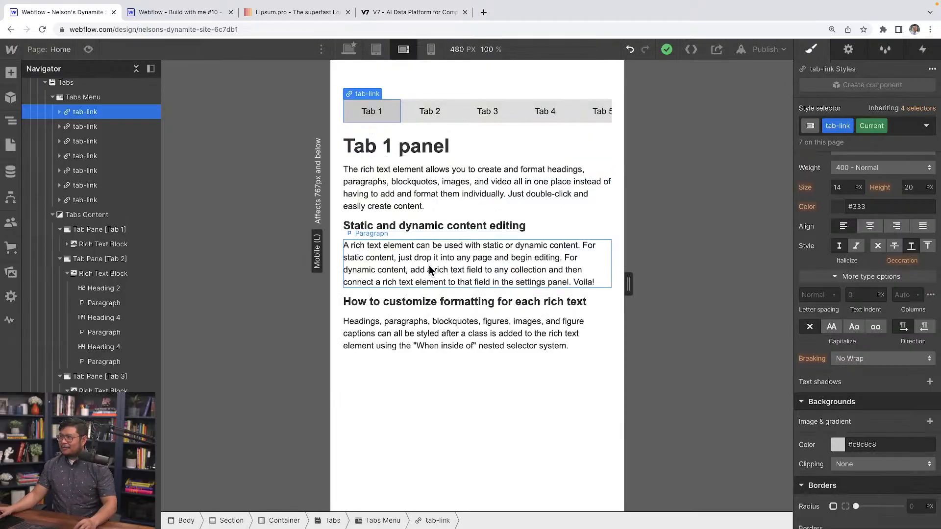
# Scroll the tab menu sideways through all seven tabs and back, and review the Tabs Menu and Tab 2 link styles.
pyautogui.hscroll(3, 565, 118)
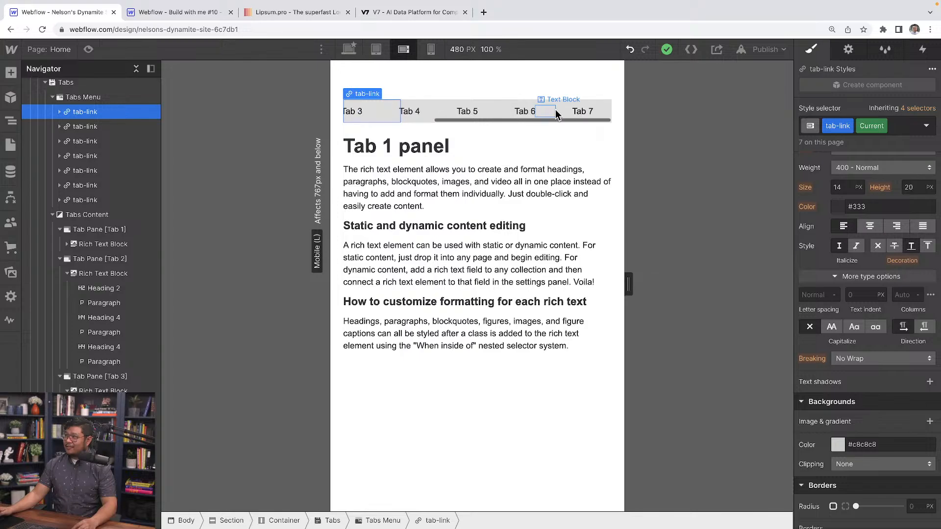
pyautogui.hscroll(-3, 544, 112)
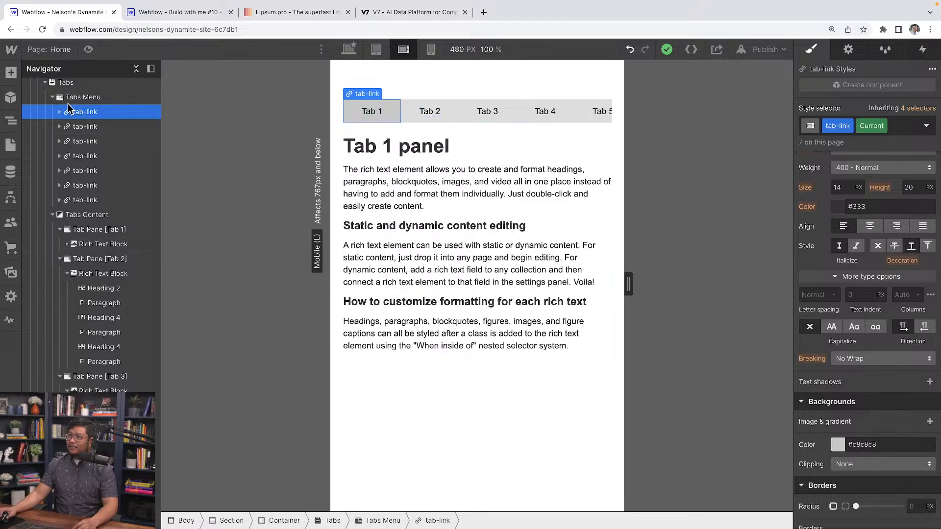
pyautogui.click(83, 101)
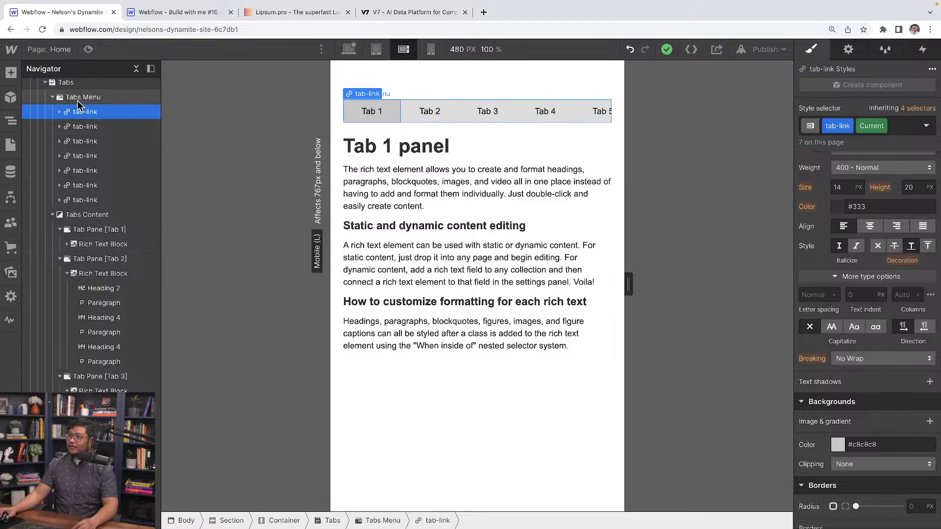
pyautogui.click(443, 120)
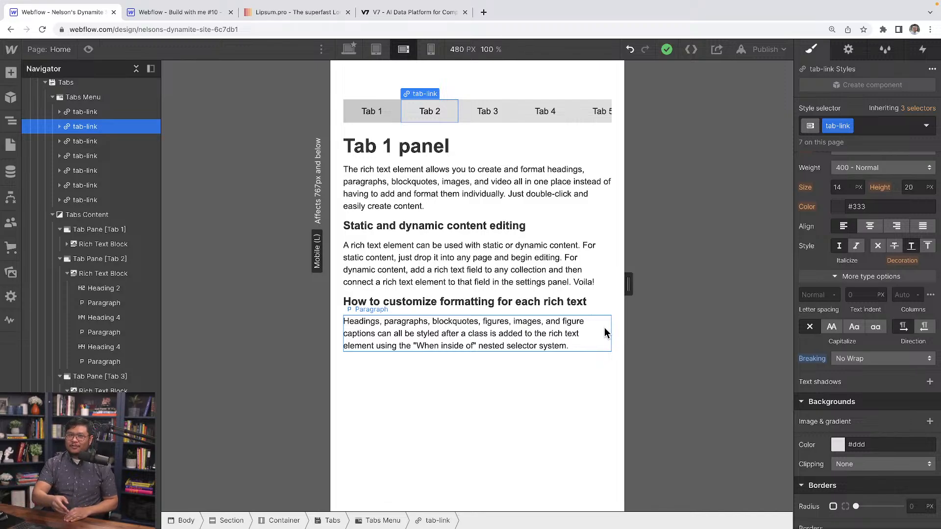
# Preview the tabs section at the 480 px mobile landscape width, and return to editing.
pyautogui.click(89, 49)
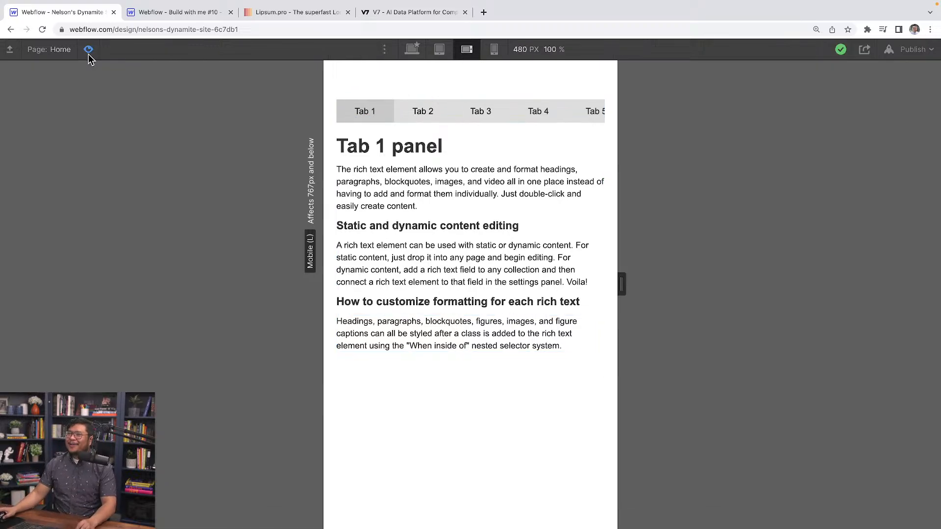
pyautogui.click(88, 53)
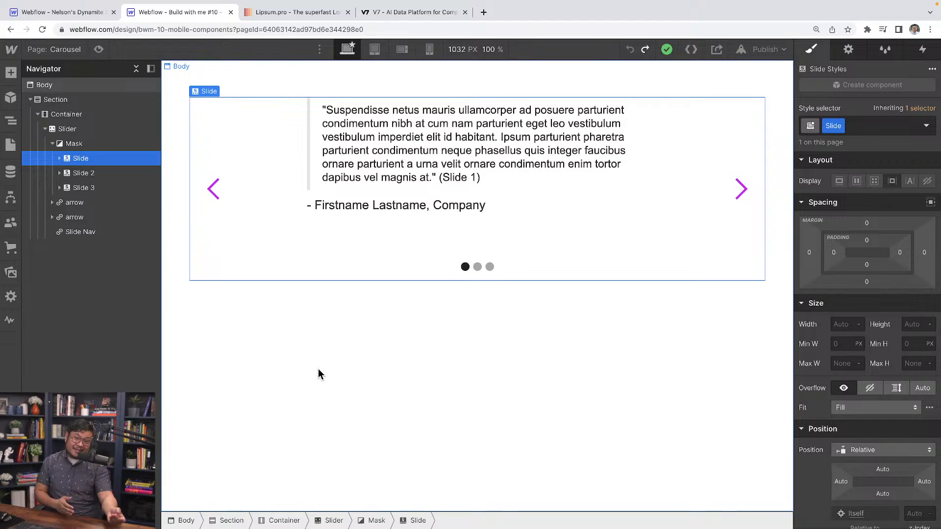
# Select the Slider on the finished Carousel page of the other Webflow project and duplicate it repeatedly inside the container.
pyautogui.click(89, 129)
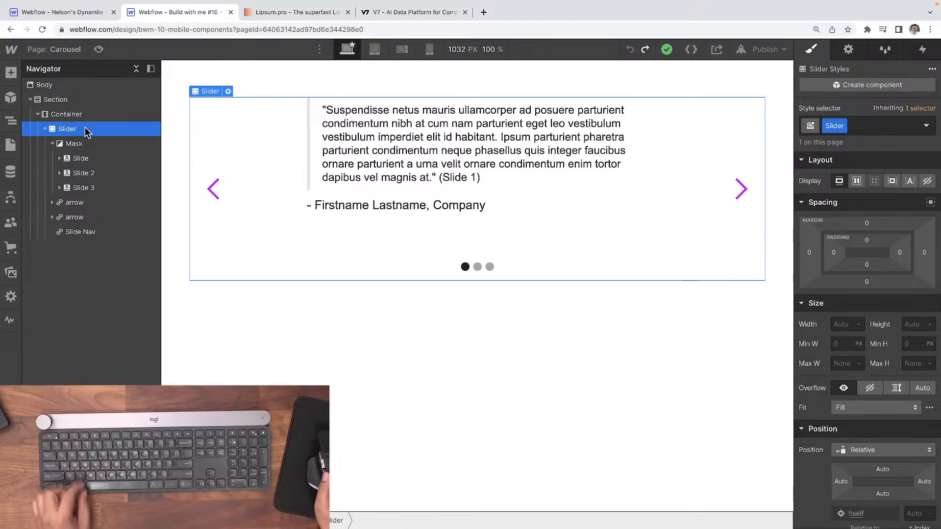
pyautogui.hotkey('ctrl', 'd')
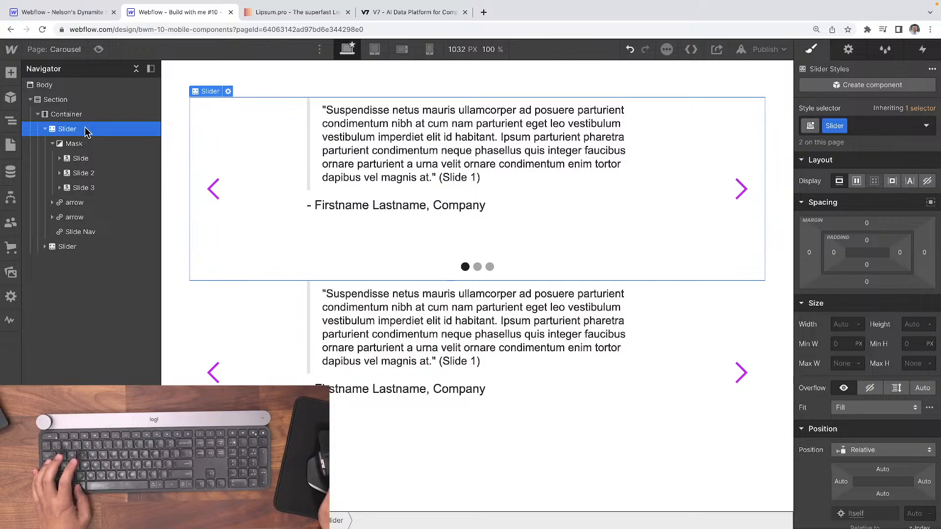
pyautogui.hotkey('ctrl', 'd')
pyautogui.hotkey('ctrl', 'd')
pyautogui.hotkey('ctrl', 'd')
pyautogui.hotkey('ctrl', 'd')
pyautogui.hotkey('ctrl', 'd')
pyautogui.hotkey('ctrl', 'd')
pyautogui.hotkey('ctrl', 'd')
pyautogui.hotkey('ctrl', 'd')
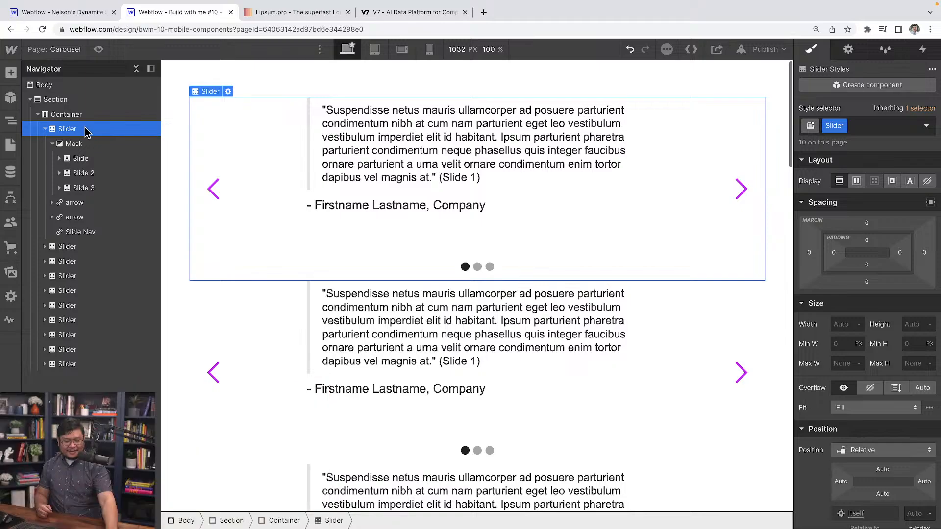
# Undo all the slider duplications so only the original Slider is left.
pyautogui.hotkey('ctrl', 'z')
pyautogui.hotkey('ctrl', 'z')
pyautogui.hotkey('ctrl', 'z')
pyautogui.hotkey('ctrl', 'z')
pyautogui.hotkey('ctrl', 'z')
pyautogui.hotkey('ctrl', 'z')
pyautogui.hotkey('ctrl', 'z')
pyautogui.hotkey('ctrl', 'z')
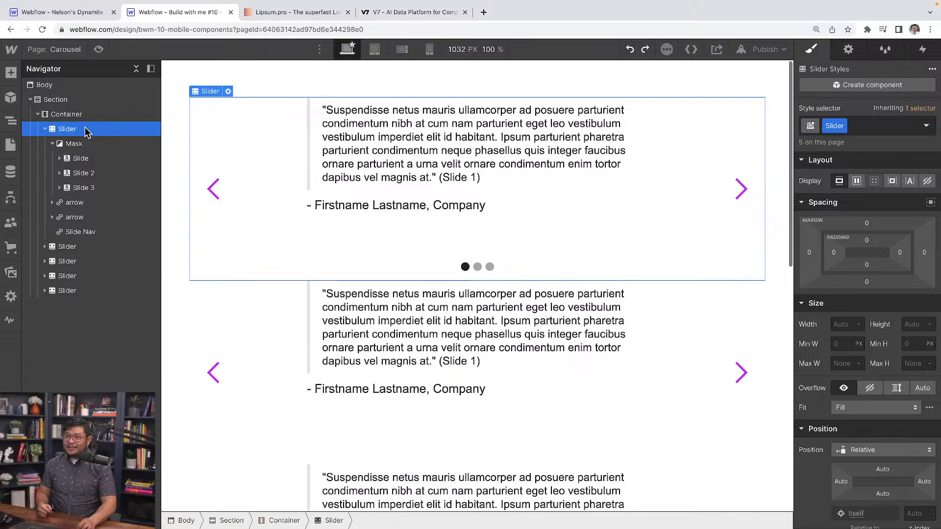
pyautogui.hotkey('ctrl', 'z')
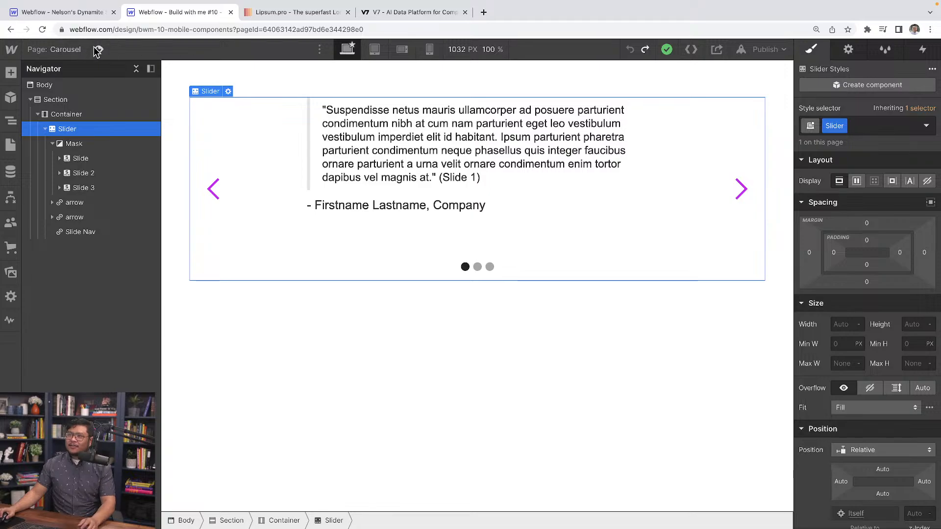
# Preview the finished carousel at desktop width and advance through its testimonial slides.
pyautogui.press('super+shift+p')
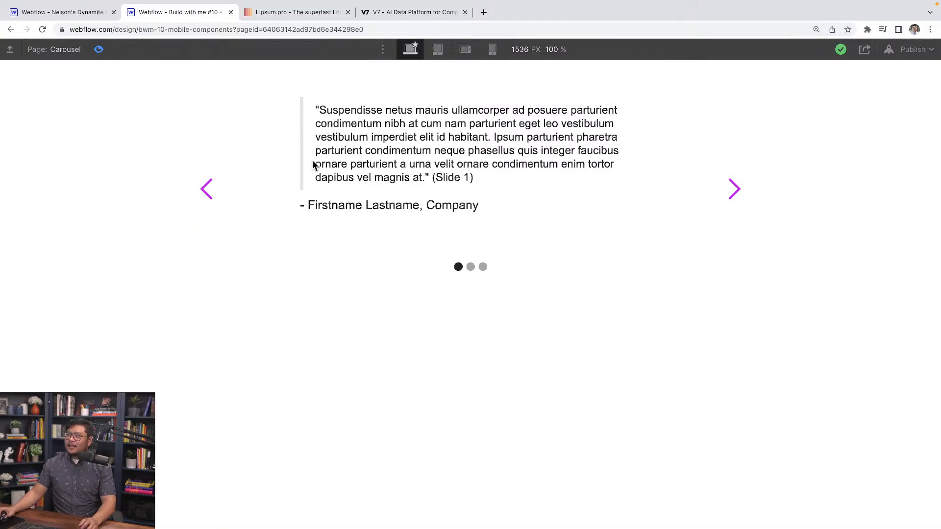
pyautogui.click(740, 192)
pyautogui.click(736, 190)
pyautogui.click(736, 190)
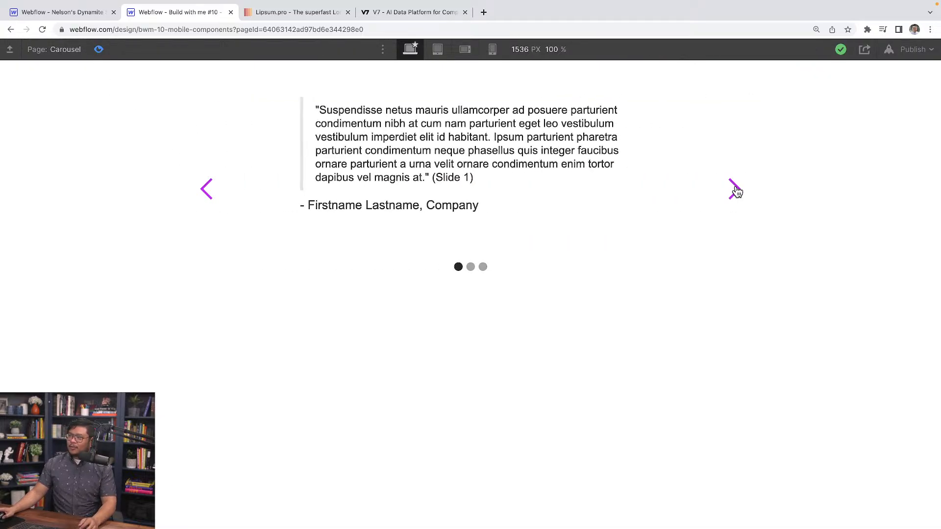
pyautogui.click(737, 191)
pyautogui.click(736, 190)
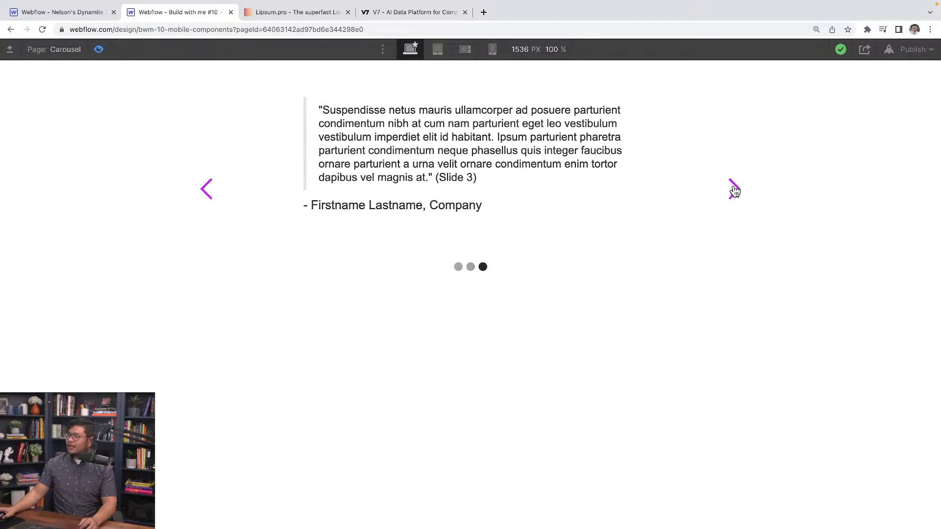
# Examine the carousel's layout at tablet width and narrowed to 536 px and 390 px, and return to the desktop preview.
pyautogui.click(436, 50)
pyautogui.moveTo(705, 286)
pyautogui.mouseDown()
pyautogui.moveTo(695, 282)
pyautogui.moveTo(707, 283)
pyautogui.mouseUp()
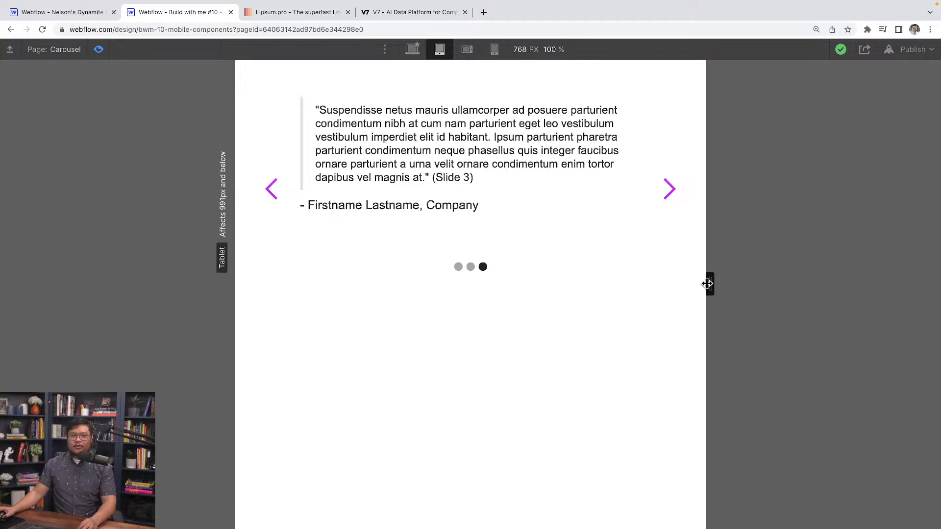
pyautogui.moveTo(707, 284); pyautogui.dragTo(637, 281)
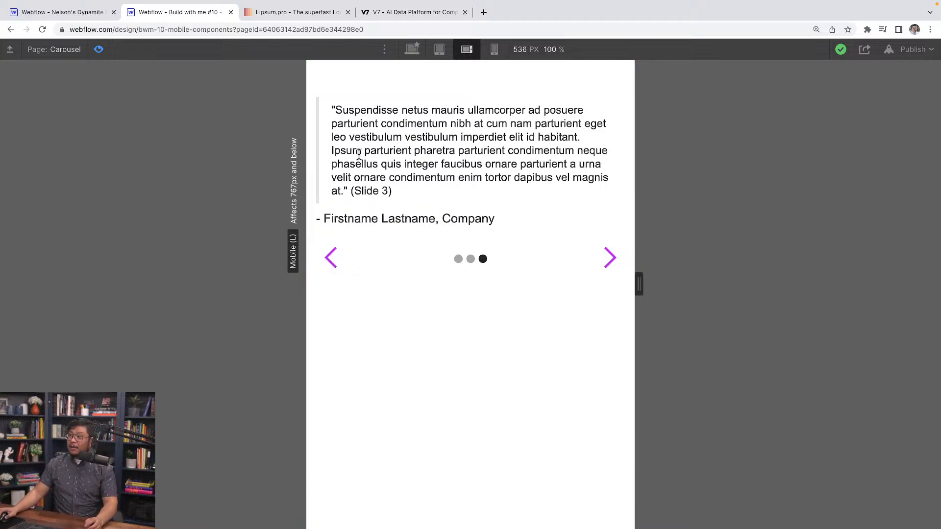
pyautogui.moveTo(638, 283); pyautogui.dragTo(592, 279)
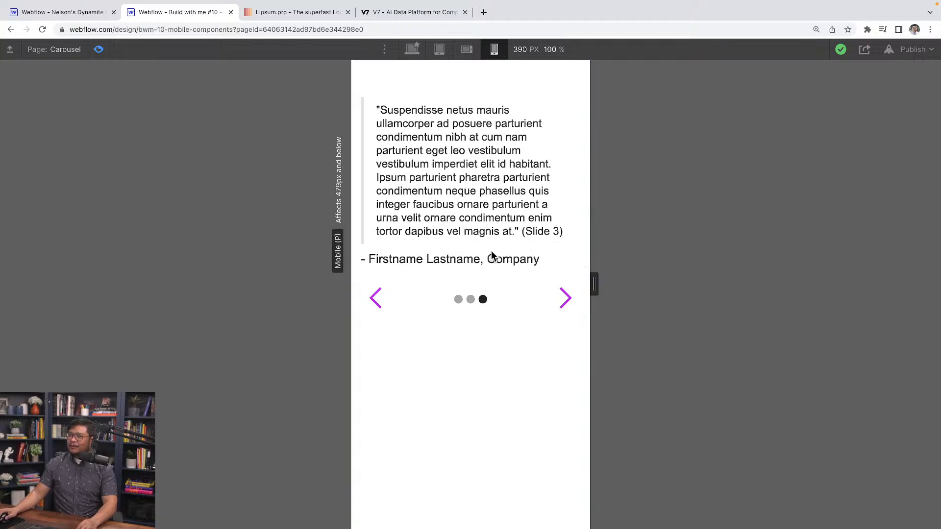
pyautogui.moveTo(594, 283); pyautogui.dragTo(717, 311)
pyautogui.click(421, 51)
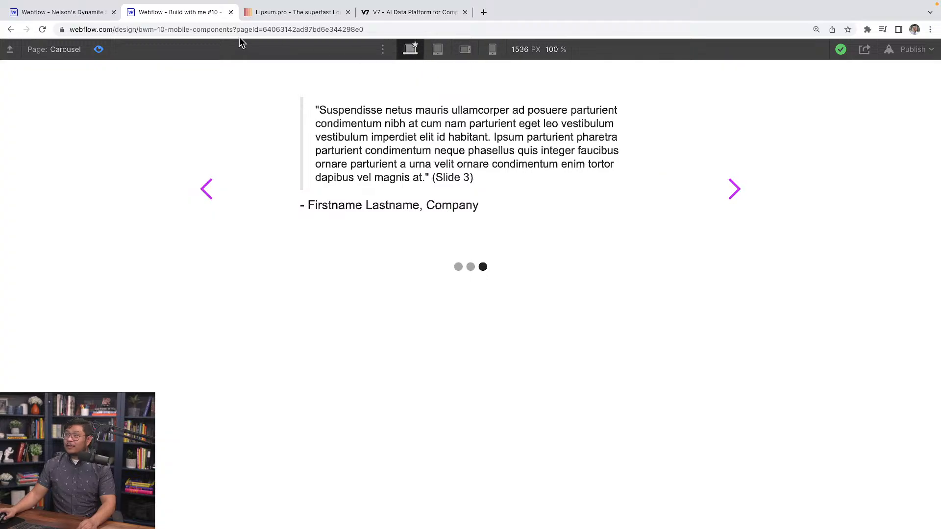
# Switch back to the tabs project and create a new page named "Carousel".
pyautogui.click(81, 16)
pyautogui.press('p')
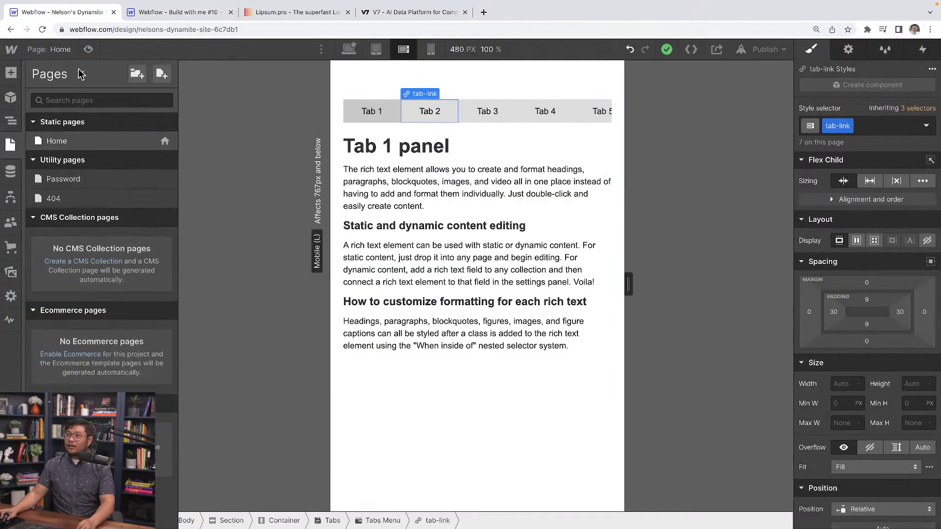
pyautogui.click(156, 79)
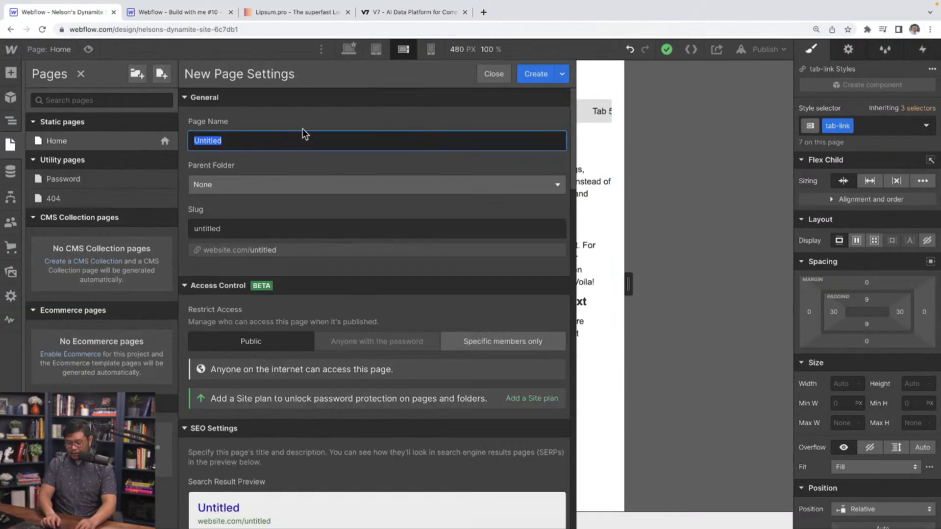
pyautogui.write('Carousel')
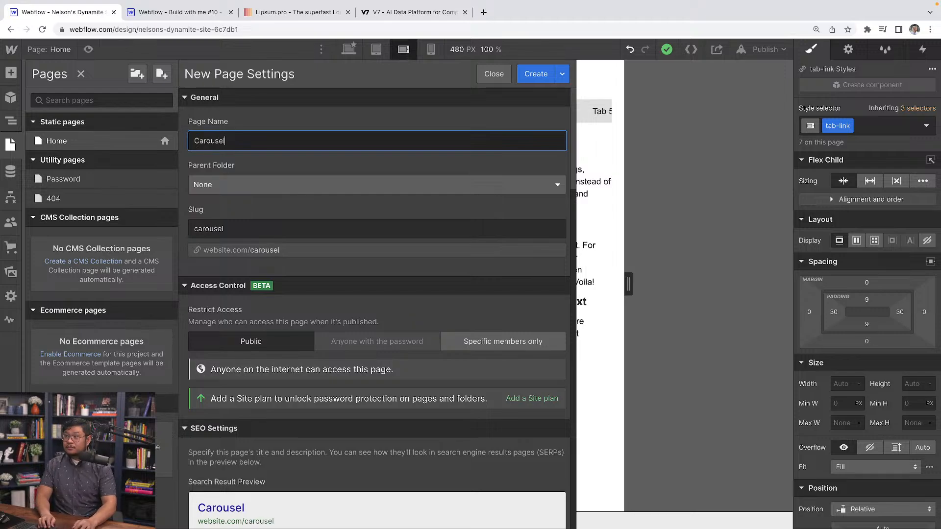
pyautogui.press('Return')
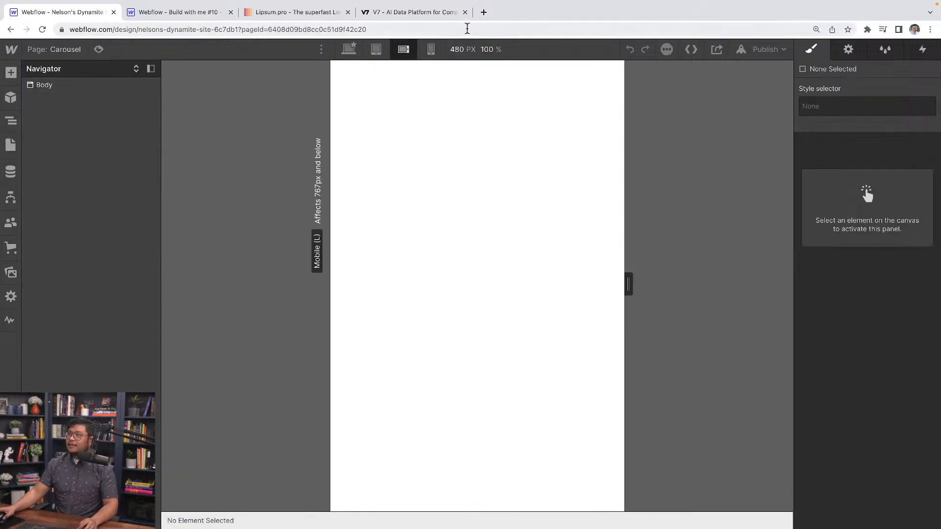
# At the desktop breakpoint, add a Section to the Body and apply the existing "Section" class to it.
pyautogui.click(349, 58)
pyautogui.click(414, 167)
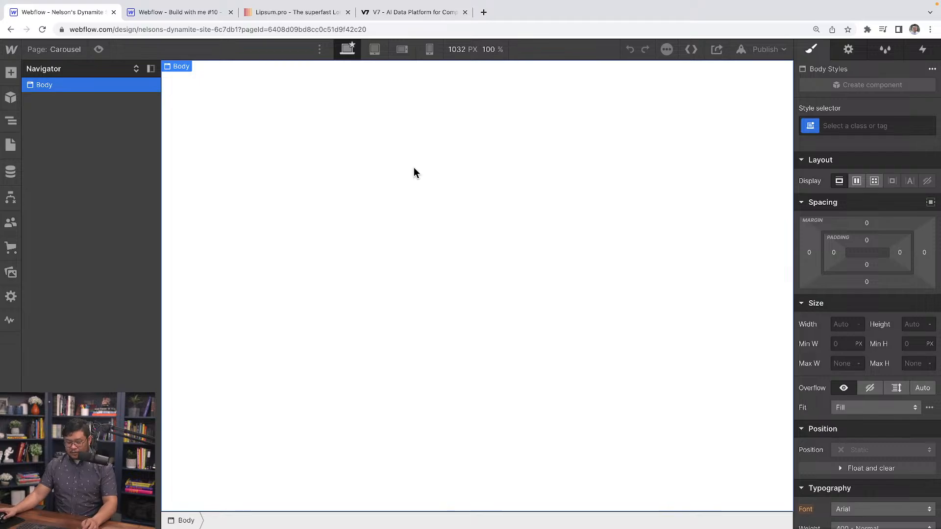
pyautogui.hotkey('ctrl', 'e')
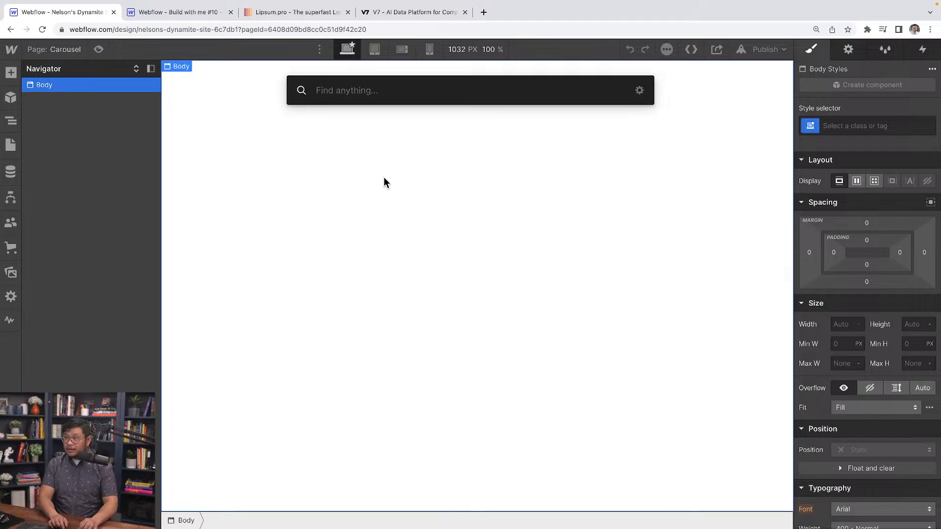
pyautogui.write('section')
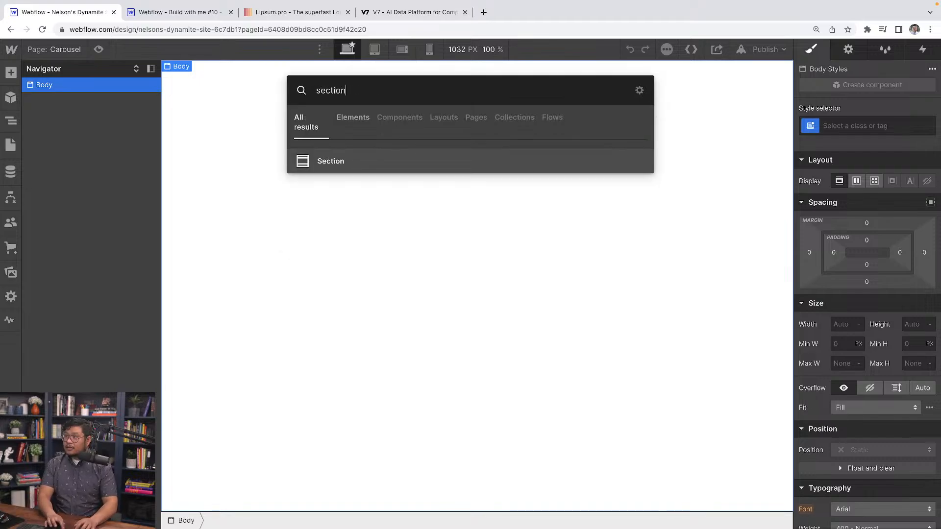
pyautogui.press('Return')
pyautogui.hotkey('ctrl', 'Return')
pyautogui.write('sec')
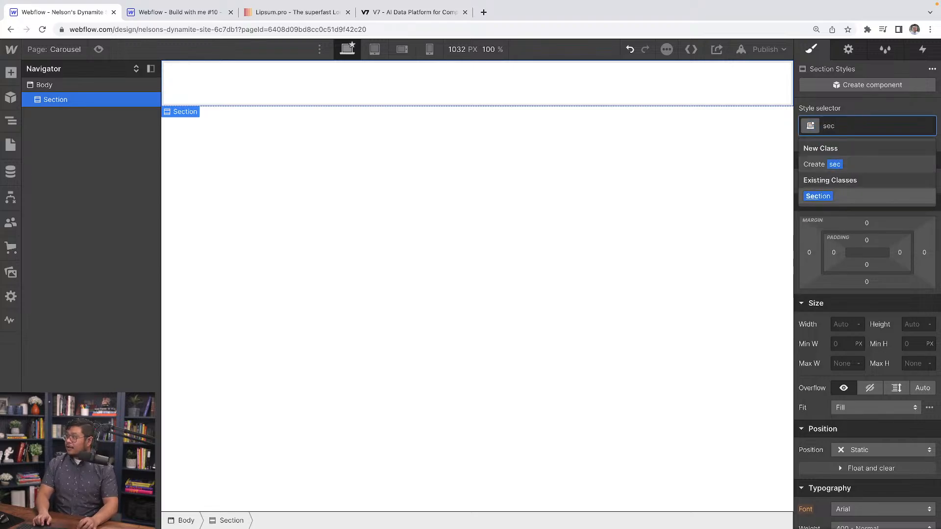
pyautogui.press('Return')
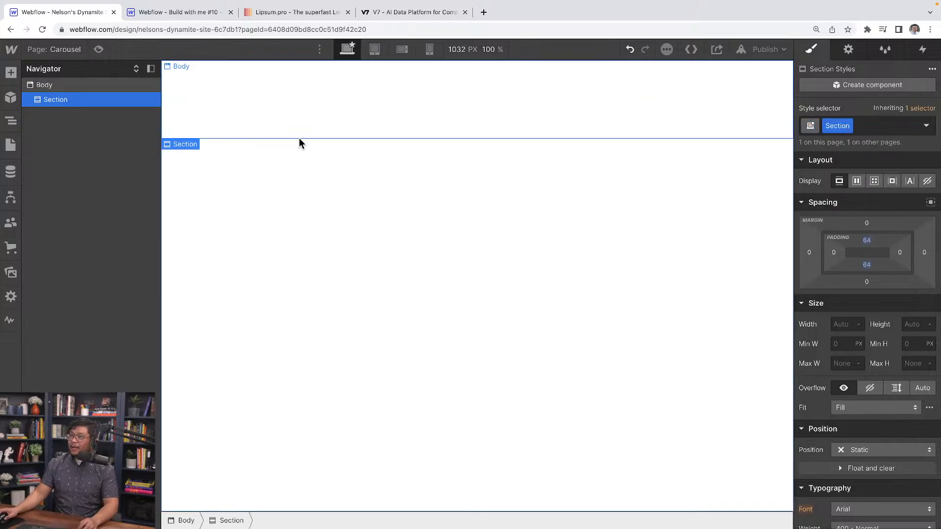
# Add a Container inside the section and apply the existing "Container" class to it.
pyautogui.hotkey('ctrl', 'k')
pyautogui.write('contain')
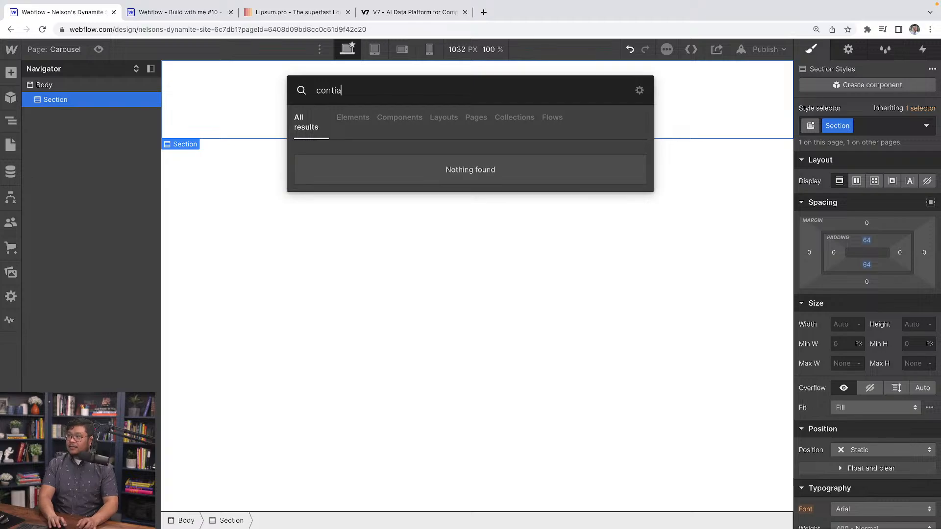
pyautogui.press('Return')
pyautogui.hotkey('ctrl', 'Return')
pyautogui.write('cont')
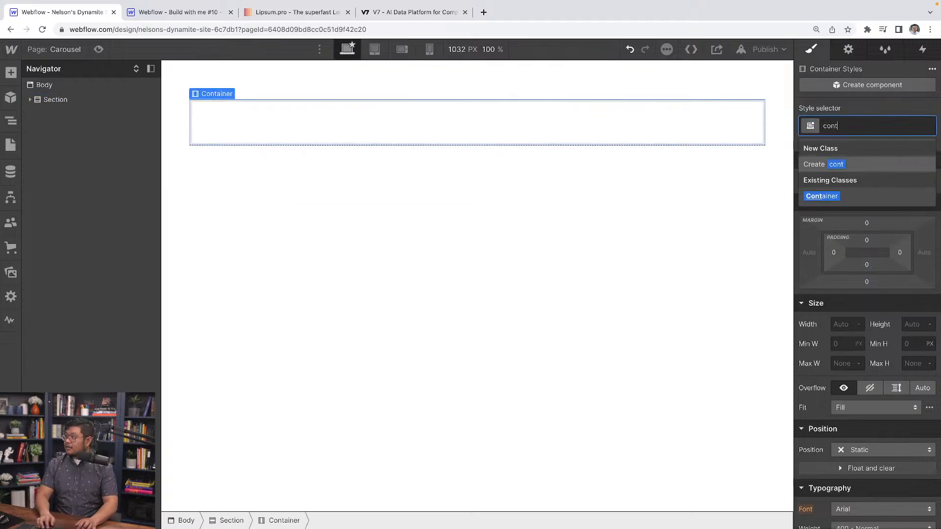
pyautogui.press('Return')
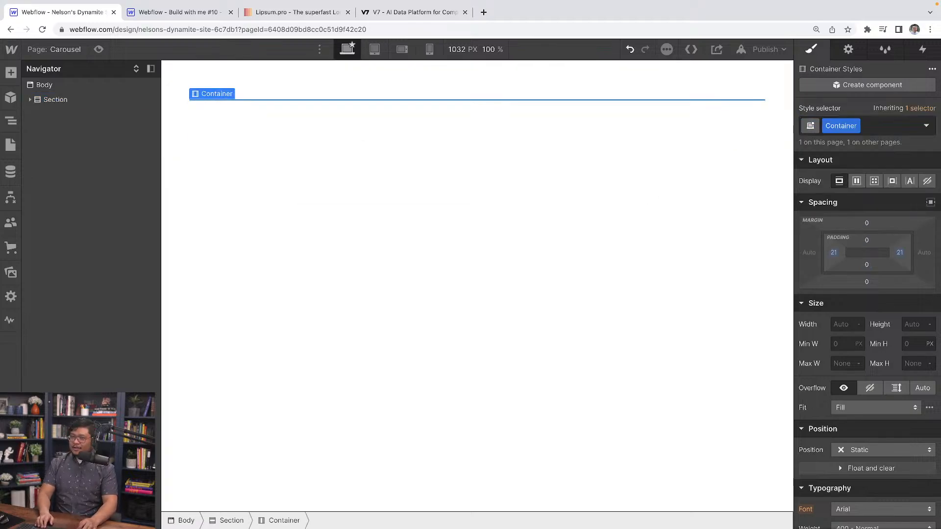
# Add a Slider element inside the container and dismiss its settings.
pyautogui.hotkey('ctrl', 'k')
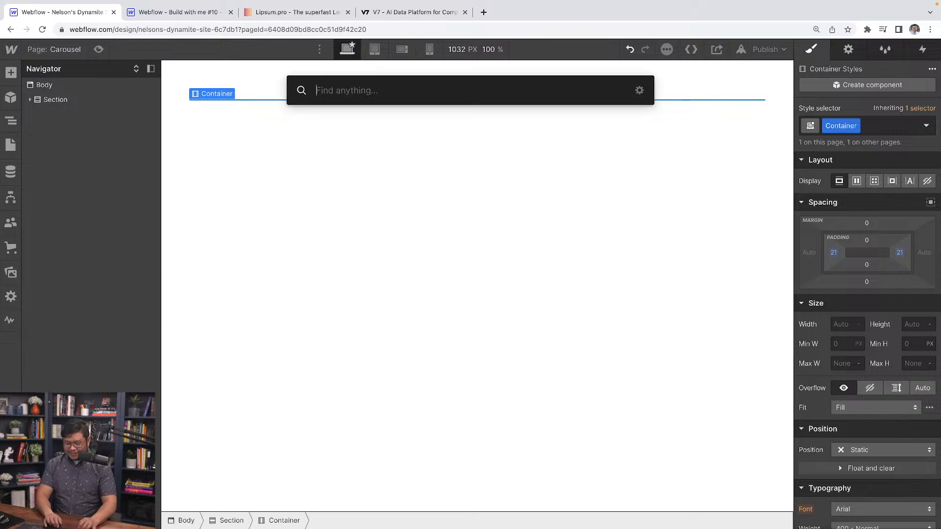
pyautogui.write('slider')
pyautogui.press('Return')
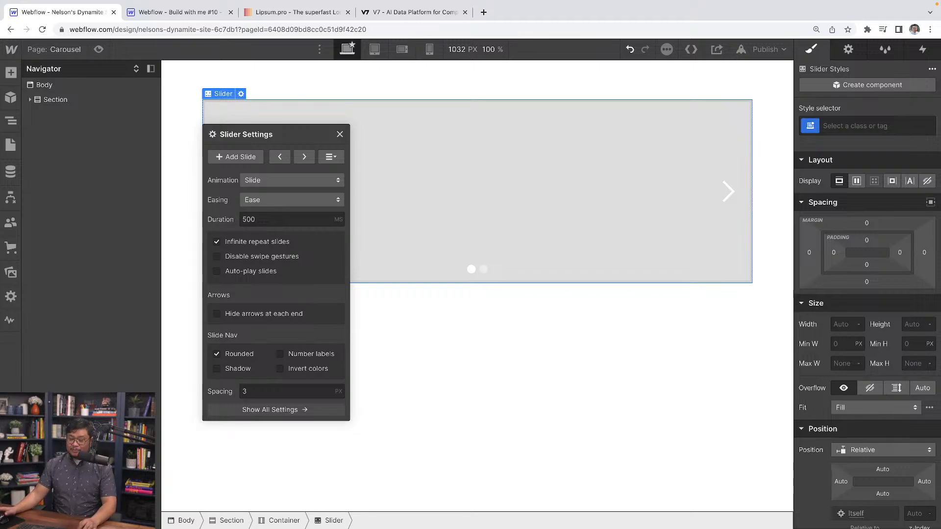
pyautogui.click(496, 212)
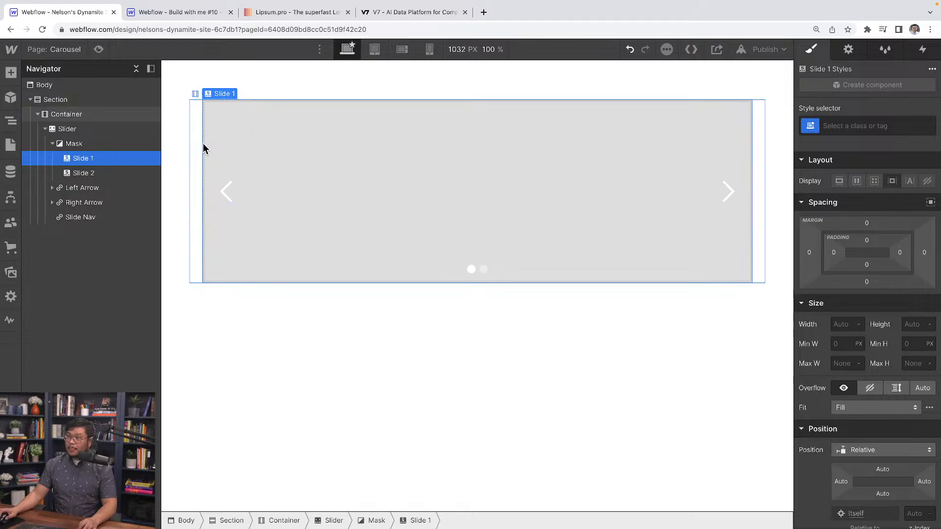
# Set the Slider's background color to the transparent swatch.
pyautogui.click(89, 130)
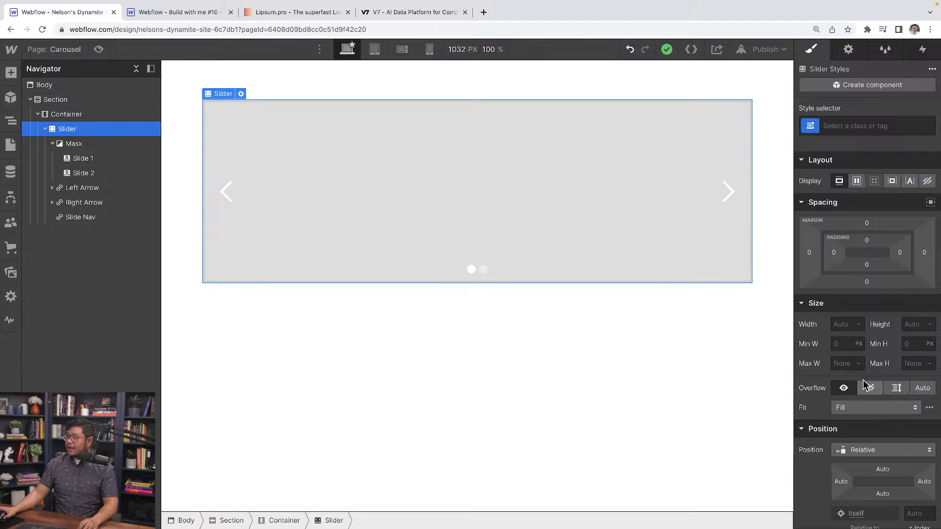
pyautogui.scroll(-8, 865, 385)
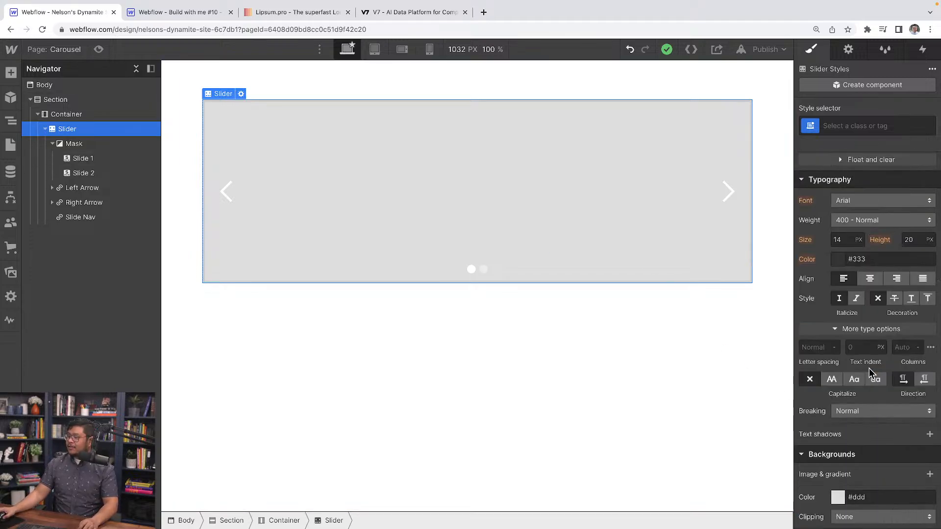
pyautogui.scroll(-5, 869, 368)
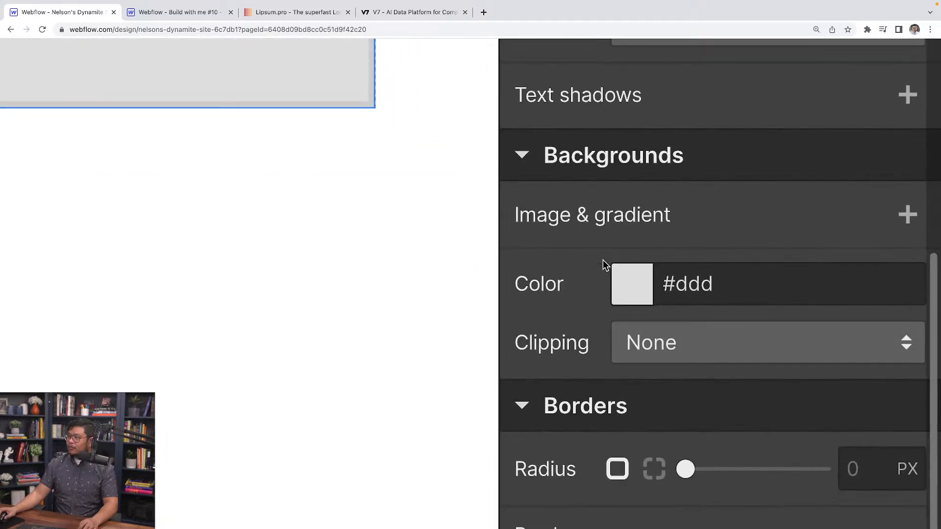
pyautogui.click(641, 289)
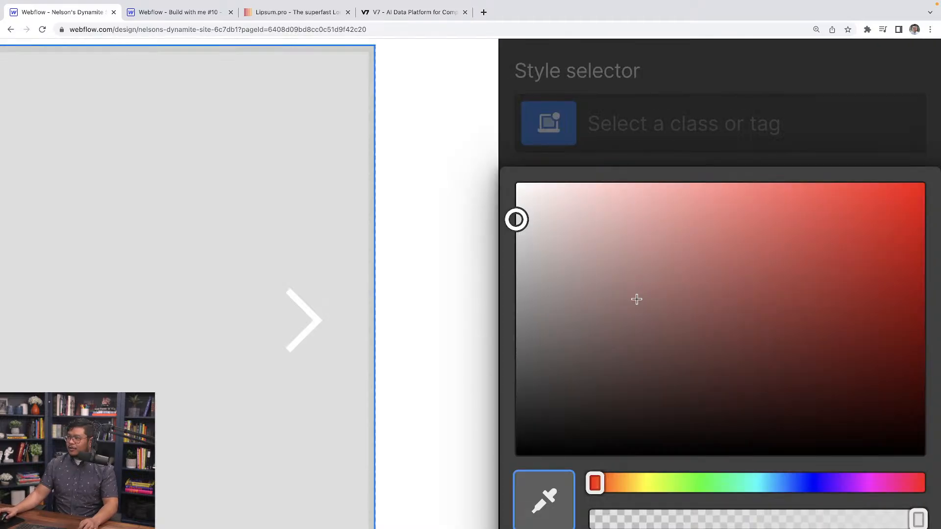
pyautogui.scroll(-3, 636, 299)
pyautogui.scroll(-3, 576, 409)
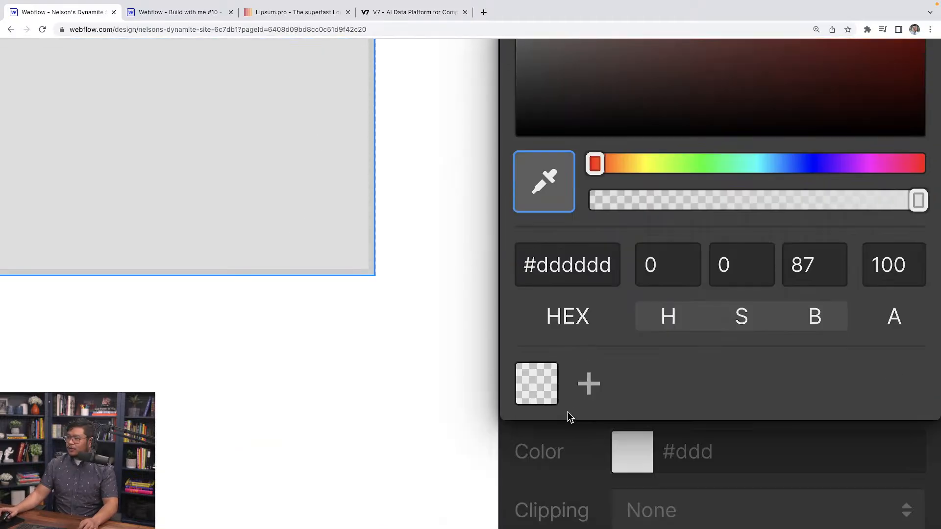
pyautogui.click(535, 381)
pyautogui.scroll(-5, 616, 234)
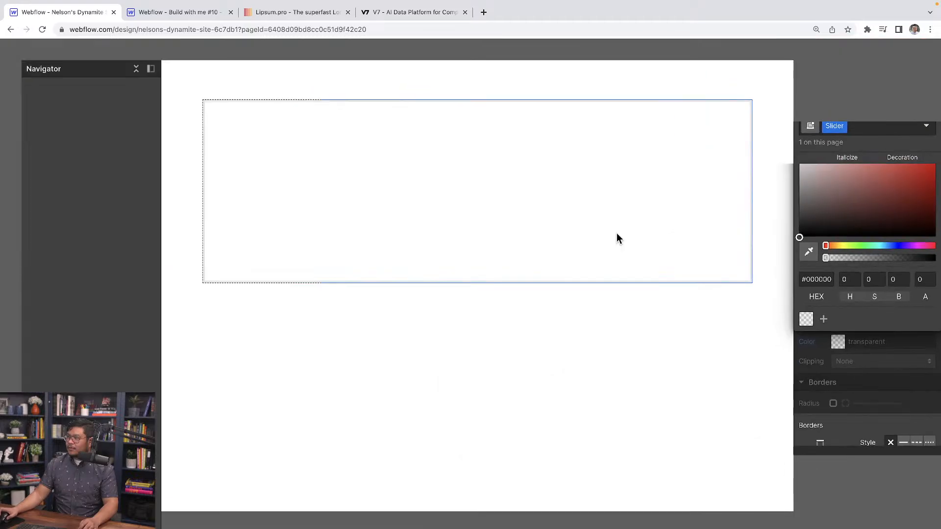
# Create a new class named "arrow" on the slider's Left Arrow.
pyautogui.click(382, 135)
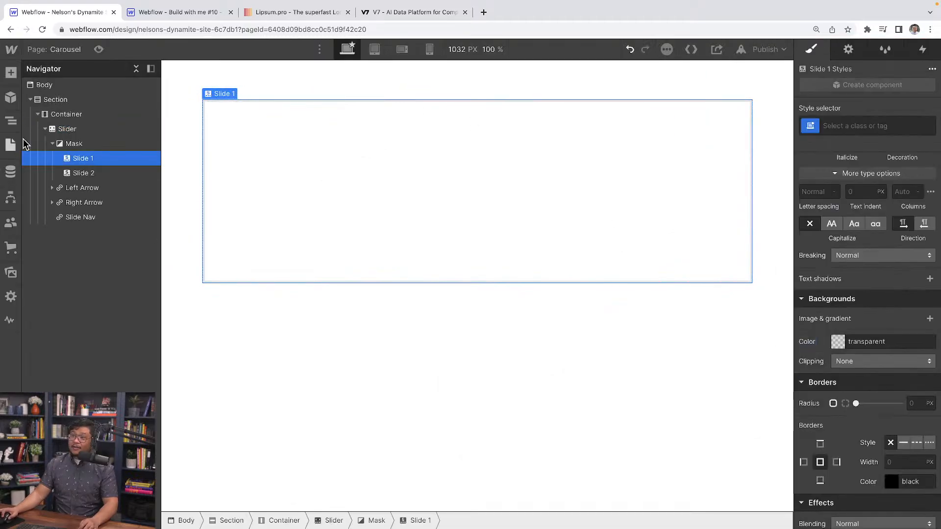
pyautogui.click(73, 127)
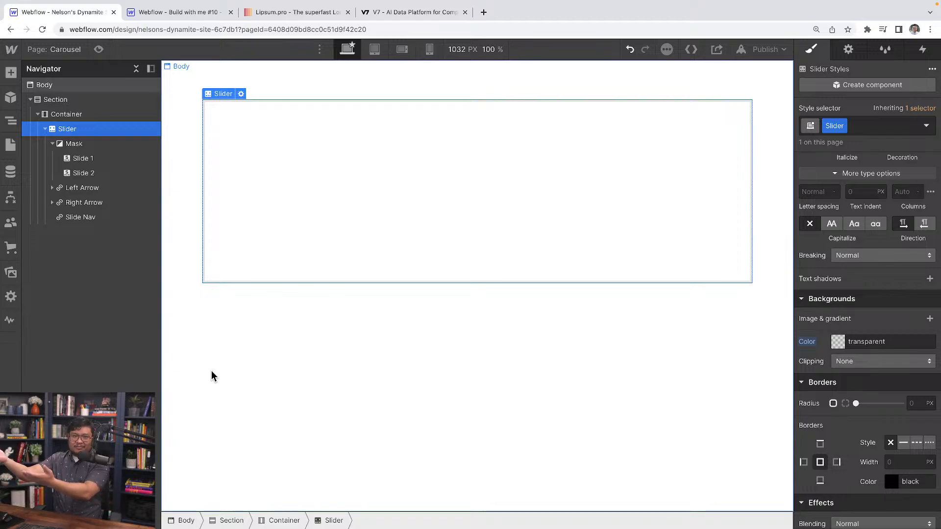
pyautogui.click(91, 191)
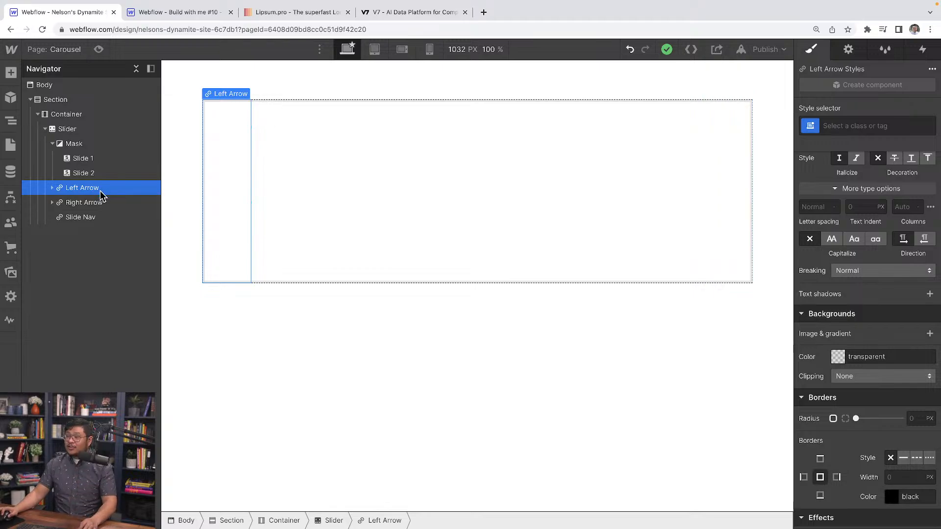
pyautogui.click(867, 126)
pyautogui.write('a')
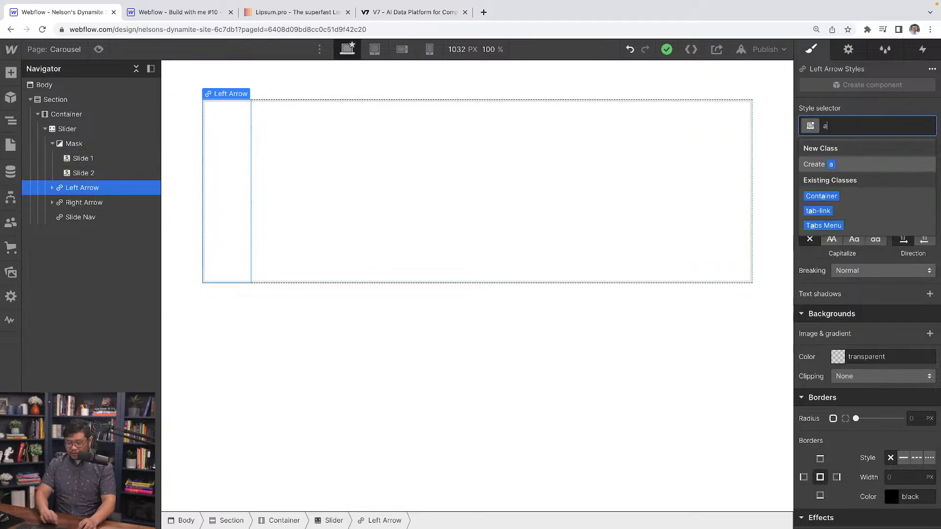
pyautogui.write('rrow')
pyautogui.press('Return')
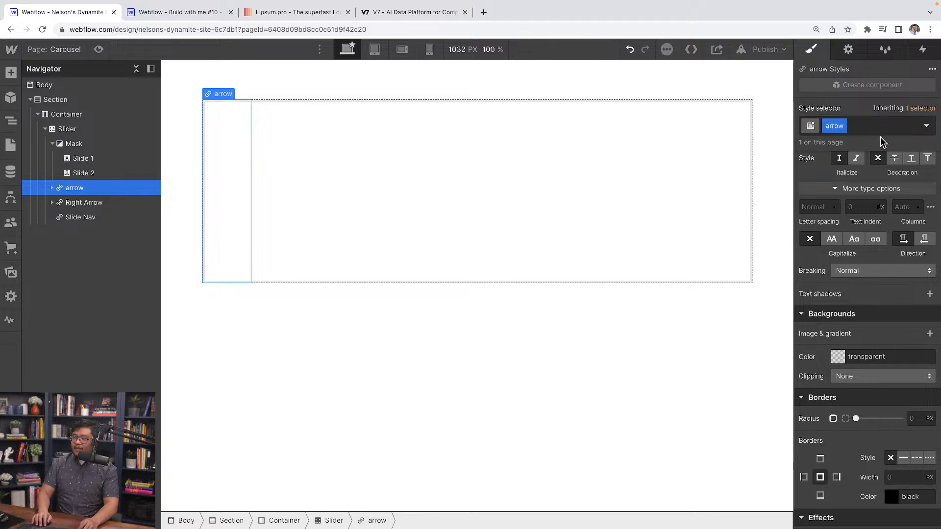
# Apply the existing "arrow" class to the slider's Right Arrow.
pyautogui.press('Down')
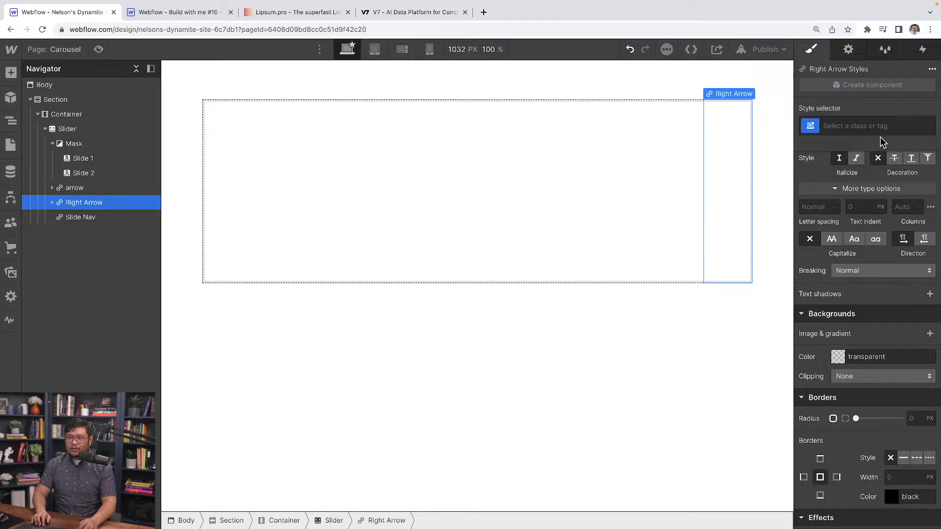
pyautogui.click(880, 137)
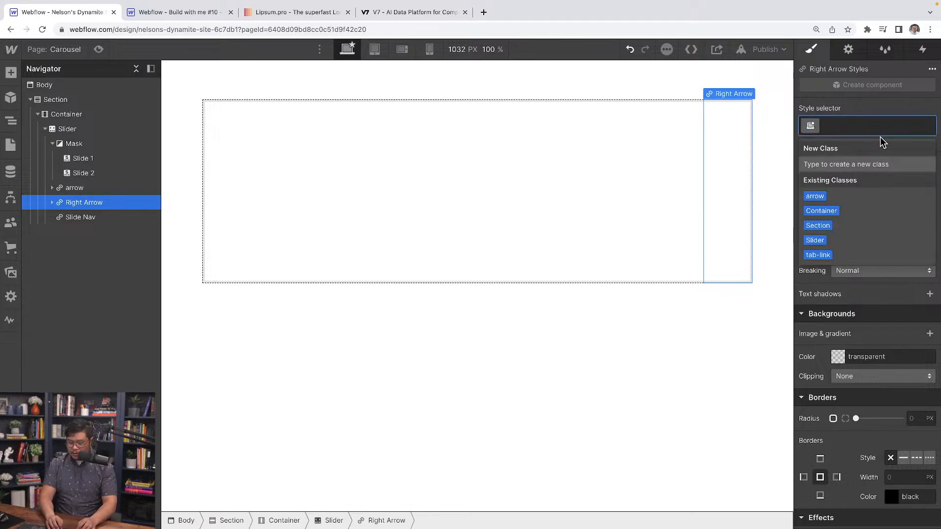
pyautogui.write('arr')
pyautogui.press('Down')
pyautogui.press('Return')
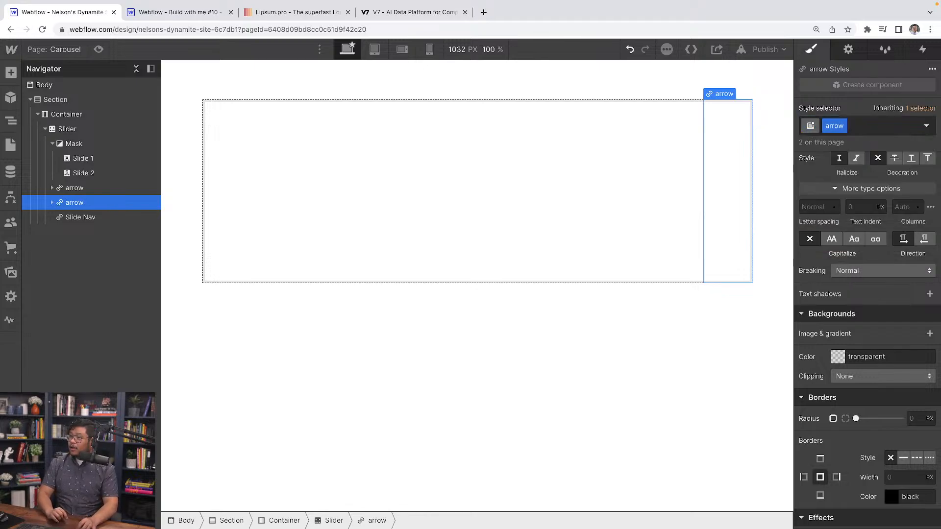
# Set the "arrow" class's typography color to purple #b120ff.
pyautogui.scroll(3, 832, 265)
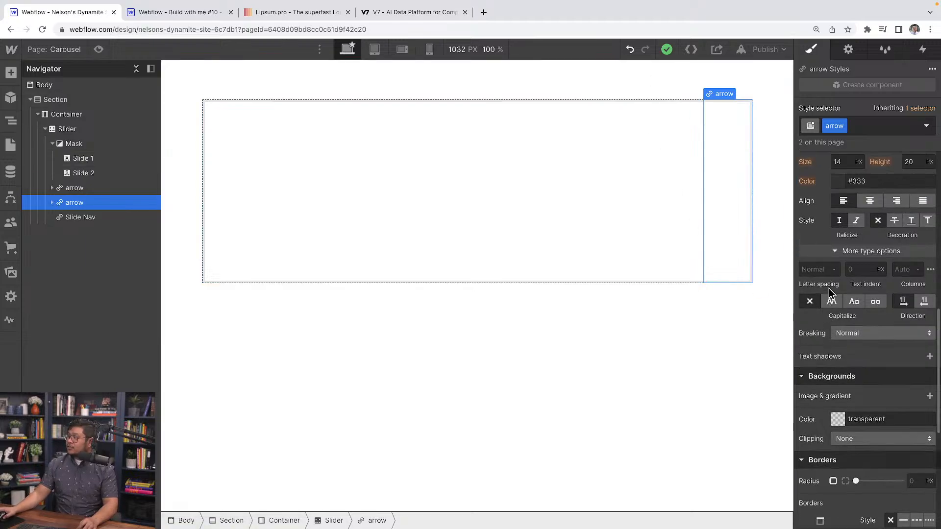
pyautogui.scroll(1, 841, 210)
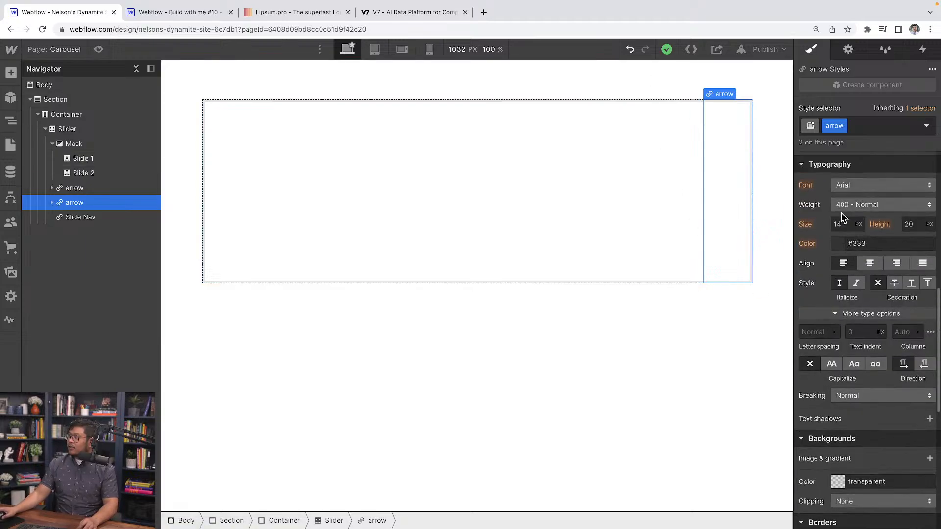
pyautogui.click(839, 246)
pyautogui.moveTo(902, 359); pyautogui.dragTo(919, 259)
pyautogui.click(927, 176)
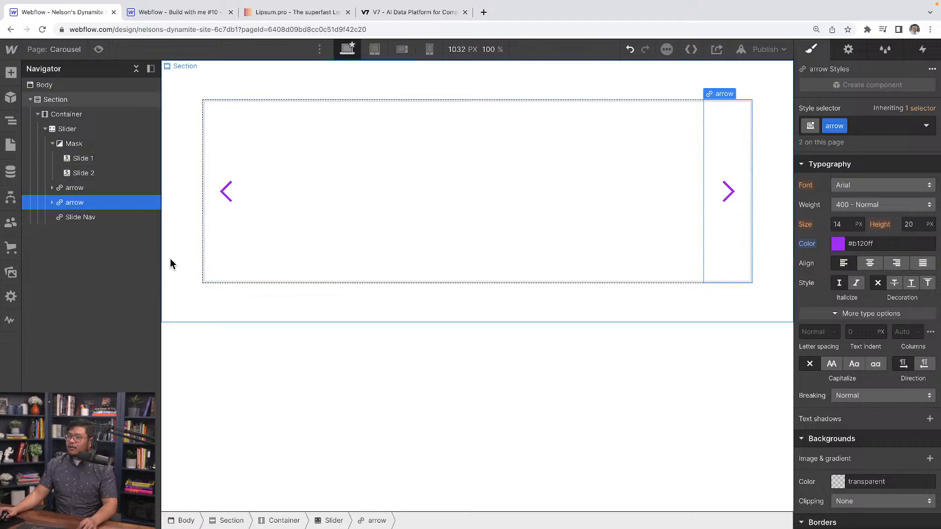
# Add a Div Block inside Slide 1.
pyautogui.click(31, 163)
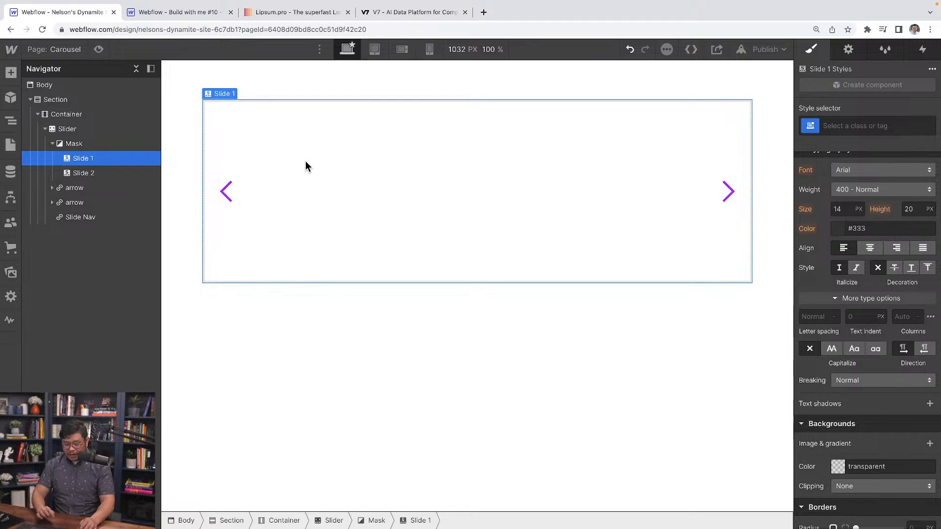
pyautogui.hotkey('ctrl', 'e')
pyautogui.write('div')
pyautogui.press('Return')
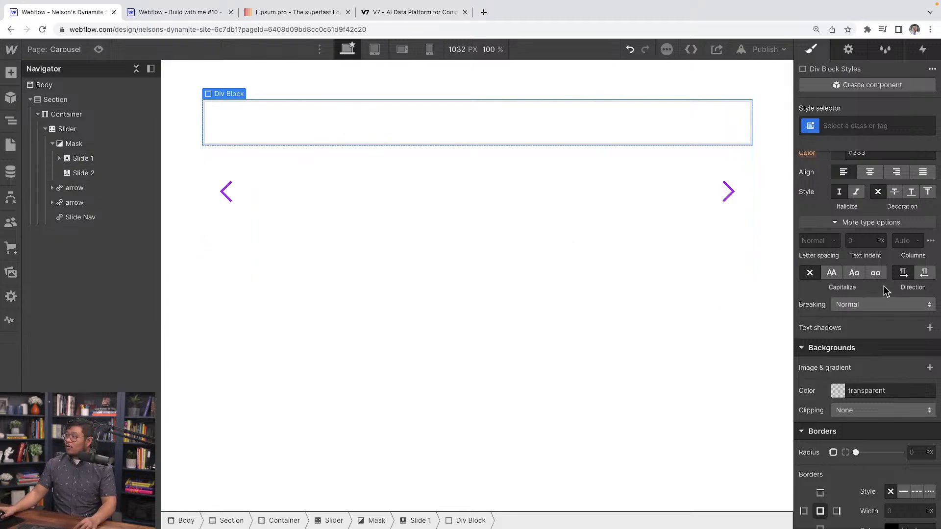
# Expand Slide 1 and add a Block Quote inside its Div Block.
pyautogui.scroll(7, 882, 275)
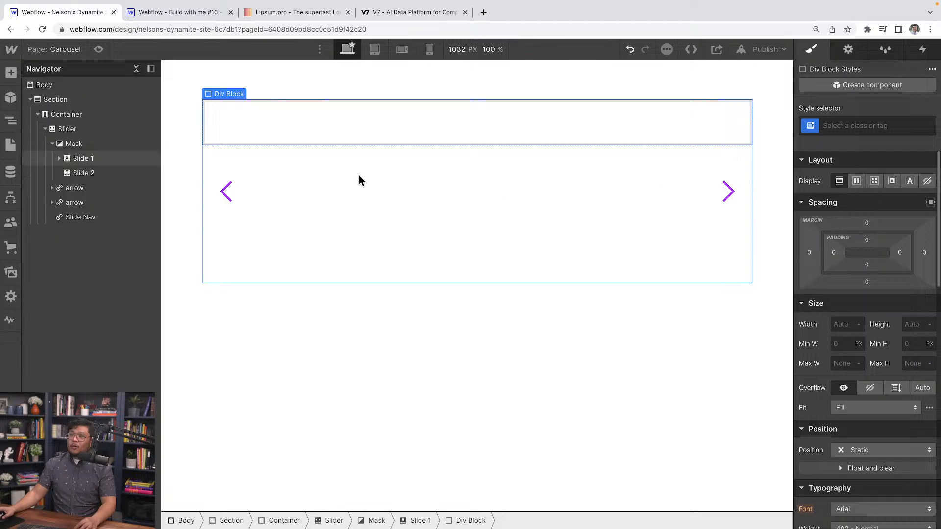
pyautogui.click(105, 163)
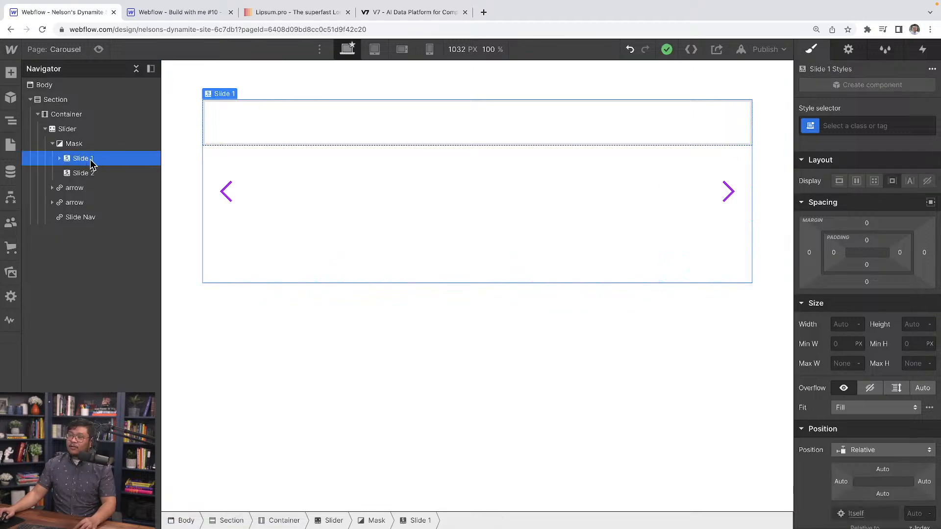
pyautogui.click(60, 158)
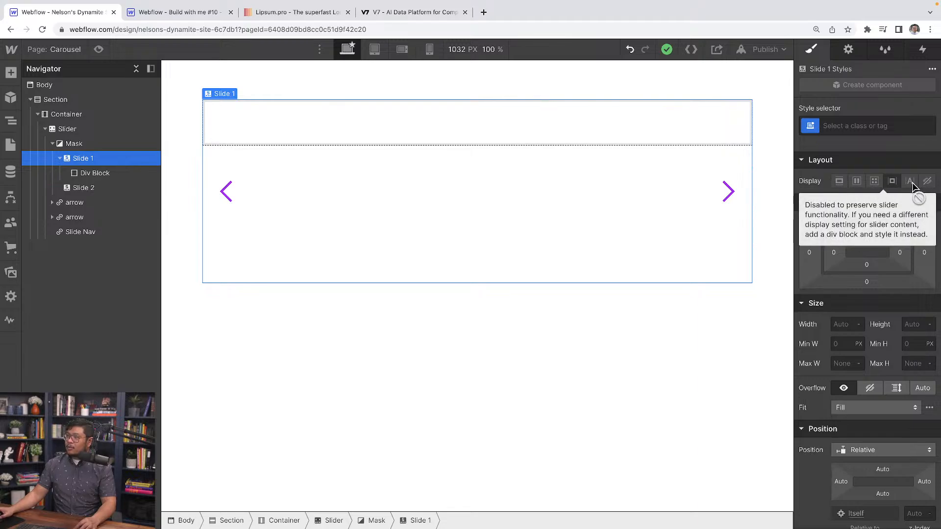
pyautogui.click(106, 174)
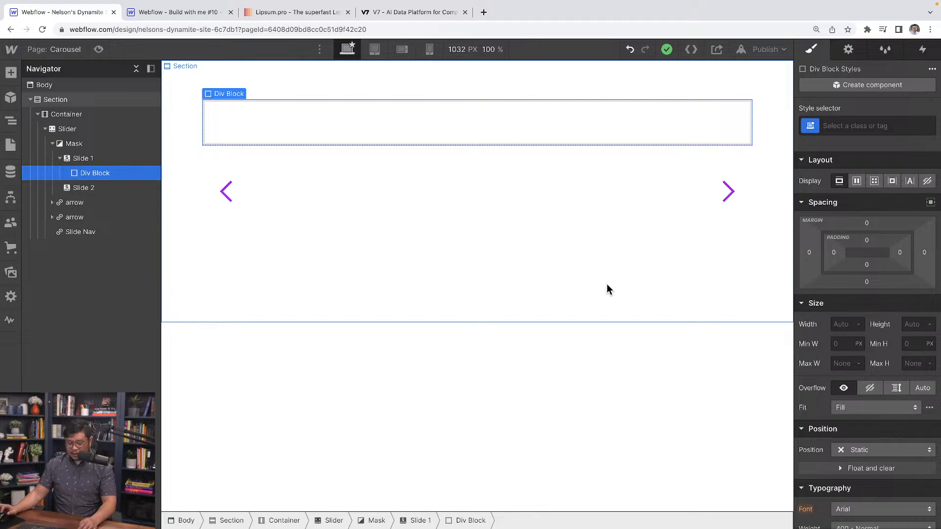
pyautogui.press('super+k')
pyautogui.write('block')
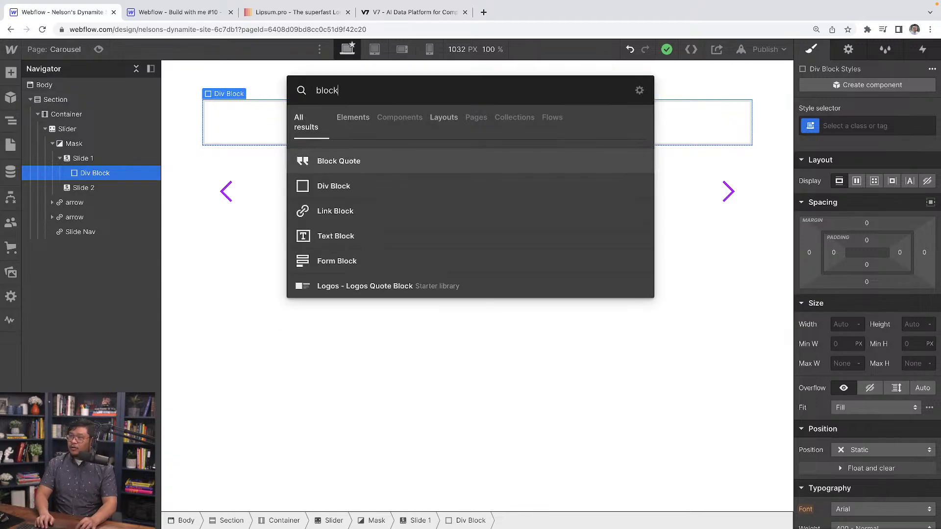
pyautogui.press('Return')
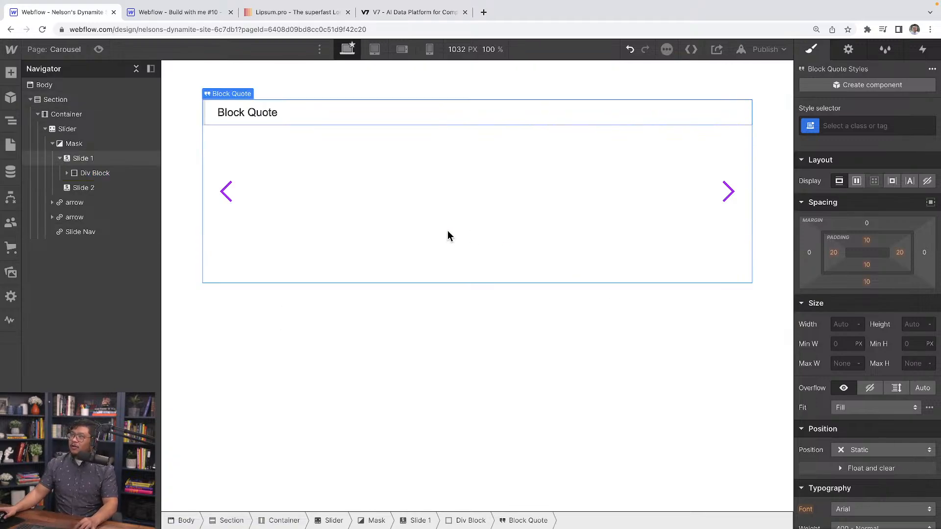
# Generate one paragraph of placeholder text on lipsum.pro and replace the Block Quote's text in Webflow with it.
pyautogui.click(287, 15)
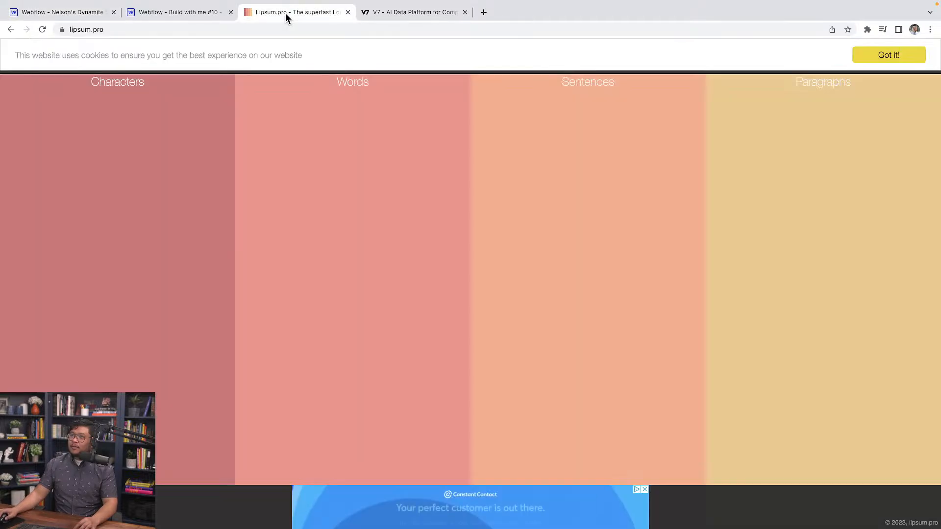
pyautogui.click(776, 91)
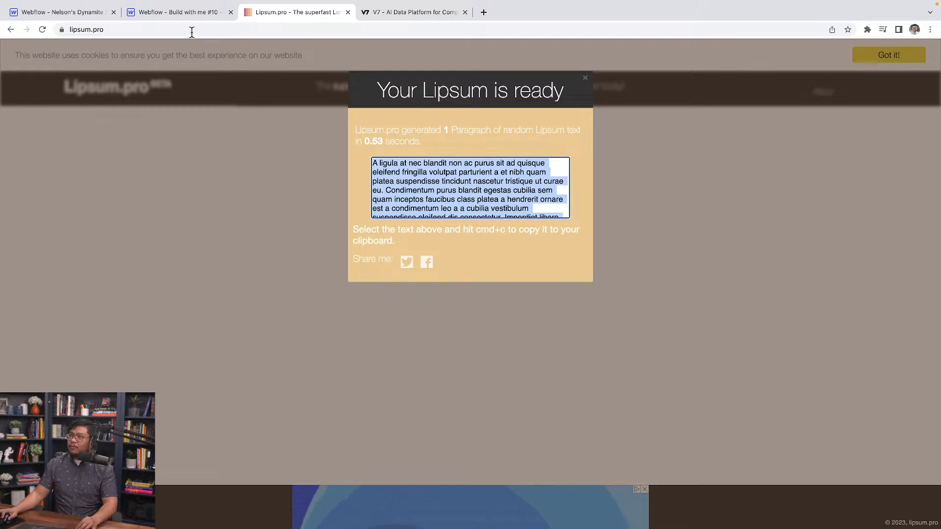
pyautogui.click(62, 12)
pyautogui.click(268, 113)
pyautogui.doubleClick(269, 112)
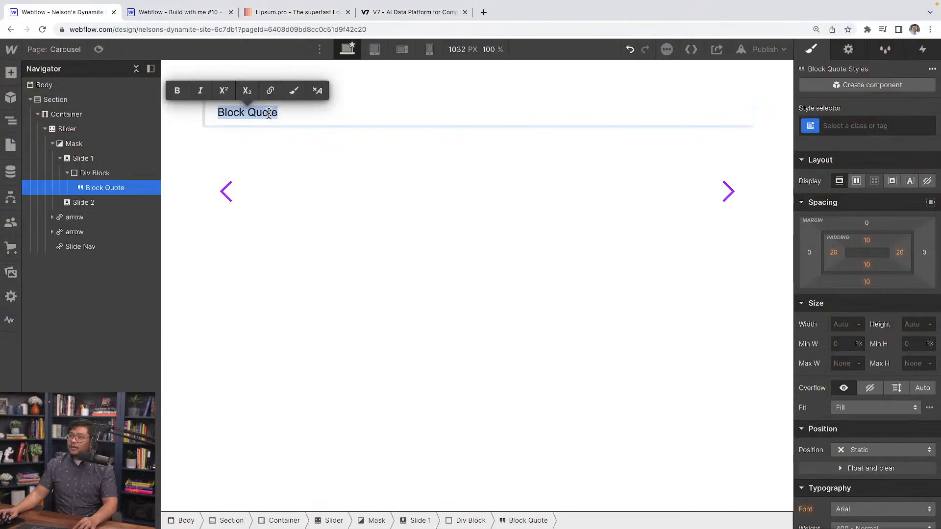
pyautogui.write('A ligula at nec blandit non ac purus sit ad quisque eleifend fringilla volutpat parturient a et nibh quam platea suspendisse tincidunt nascetur tristique ut curae eu. Condimentum purus blandit egestas cubilia sem quam inceptos faucibus class platea a hendrerit ornare est a condimentum leo a a cubilia vestibulum suspendisse eleifend dis consectetur. Imperdiet libero laoreet suscipit eu eu mi a nam amet neque nisl a tristique feugiat sociosqu.')
# Italicize the whole Block Quote text and append "(Slide 1)" at its end.
pyautogui.hotkey('ctrl', 'a')
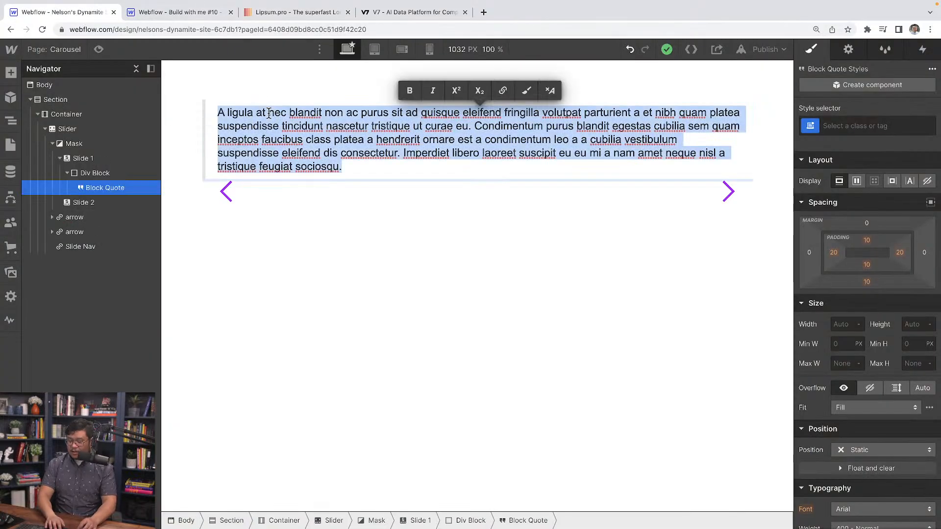
pyautogui.hotkey('ctrl', 'i')
pyautogui.click(356, 165)
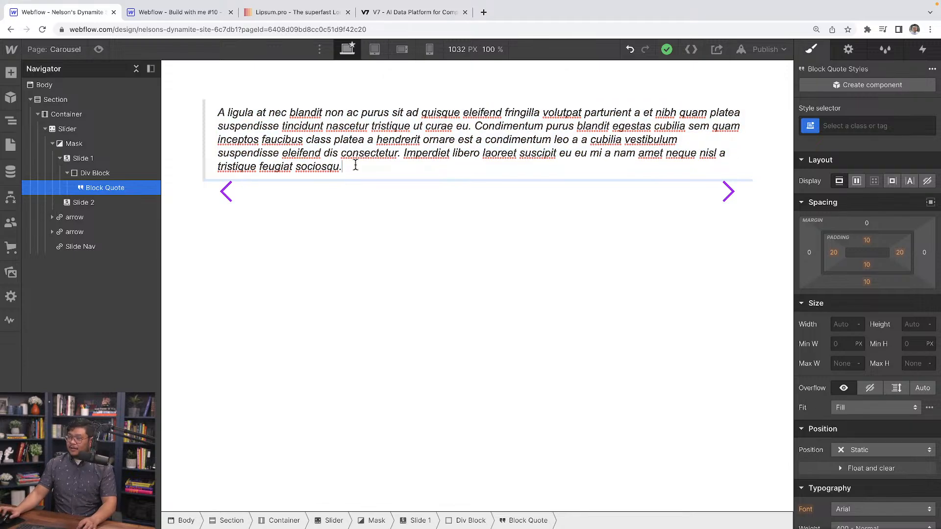
pyautogui.write('(Slide 1')
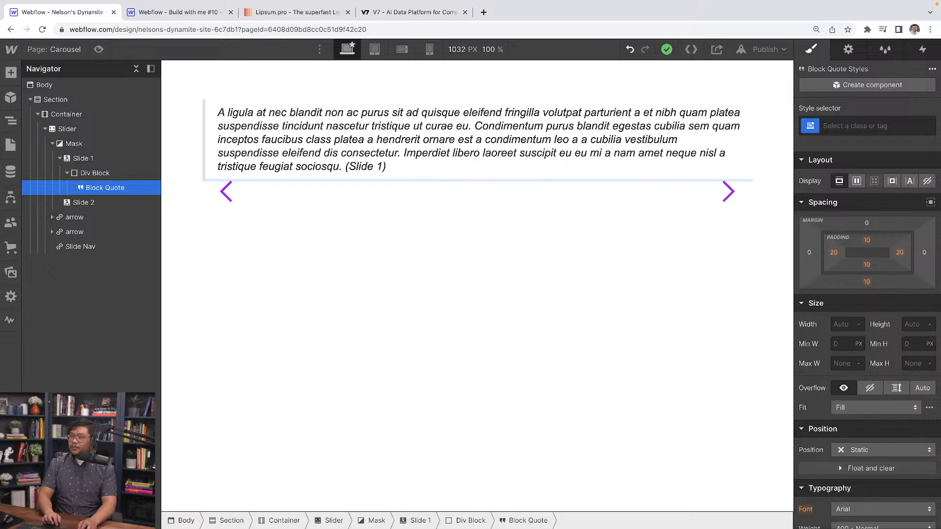
pyautogui.press('Escape')
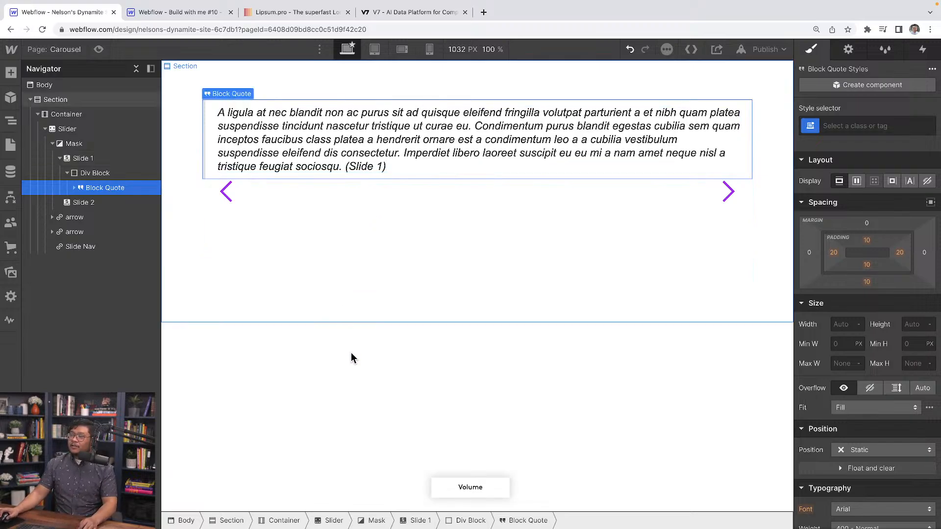
pyautogui.doubleClick(372, 150)
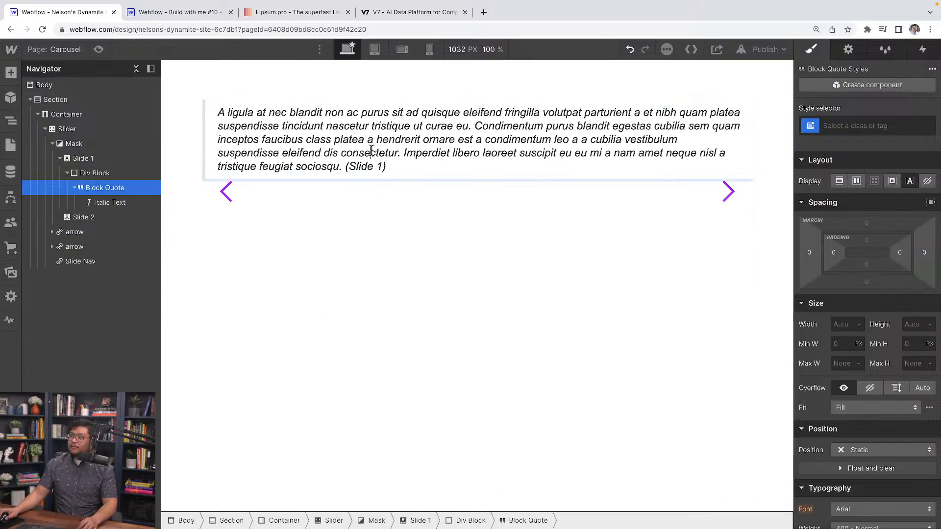
pyautogui.click(357, 227)
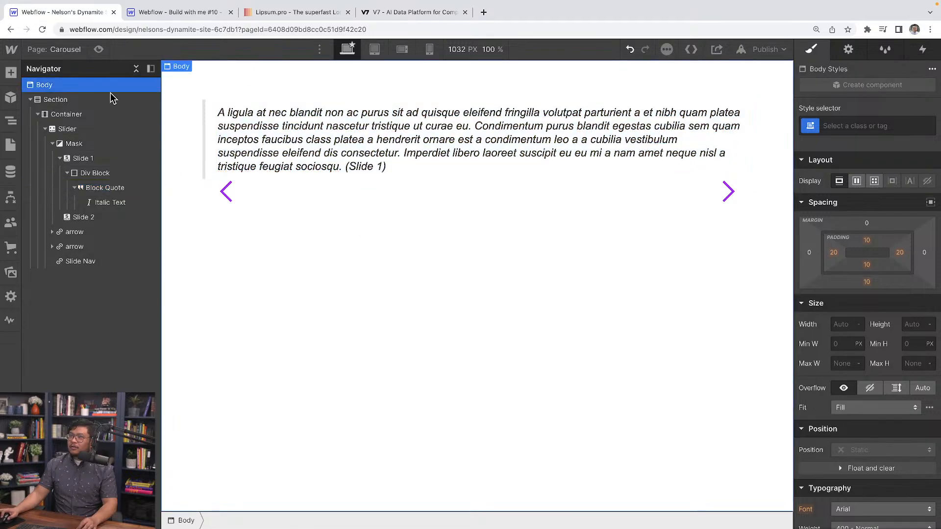
# Preview the carousel at tablet and narrower widths to examine how the arrows sit against the quote text.
pyautogui.click(99, 50)
pyautogui.click(438, 51)
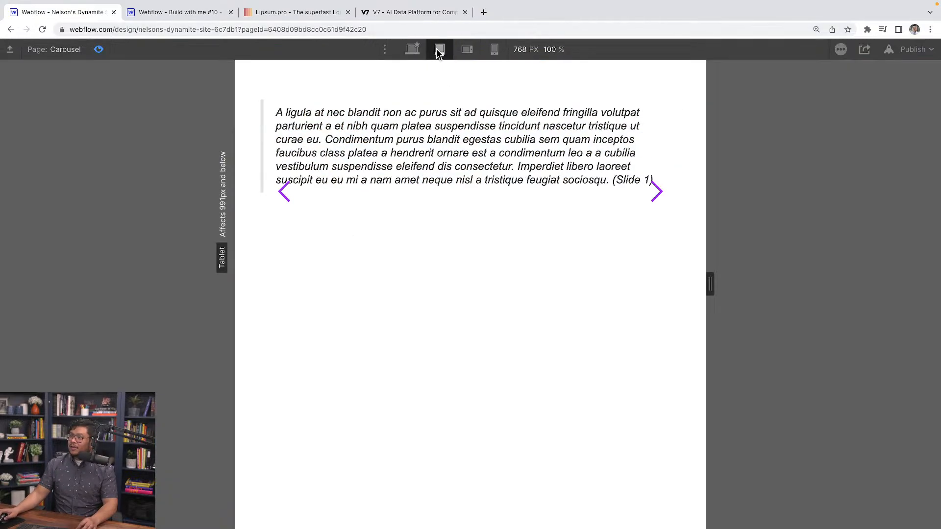
pyautogui.moveTo(711, 279); pyautogui.dragTo(611, 293)
pyautogui.click(409, 49)
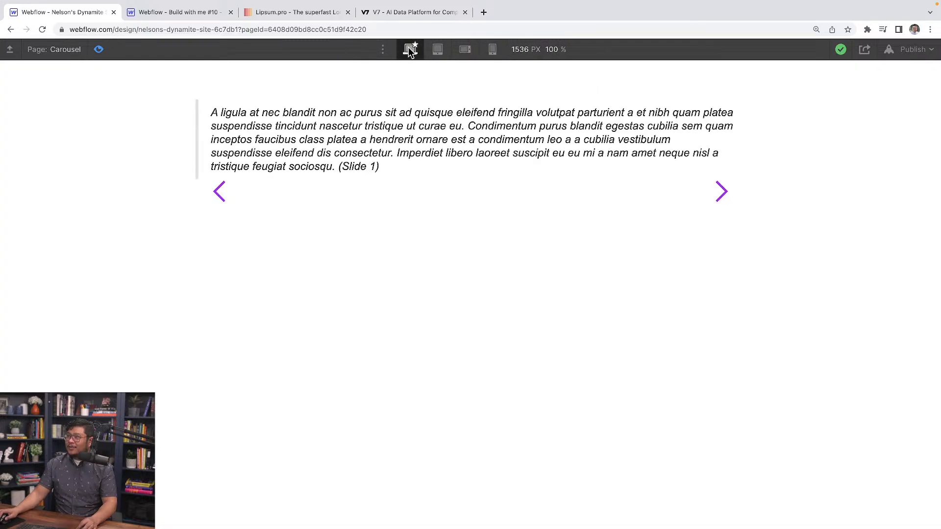
pyautogui.click(98, 50)
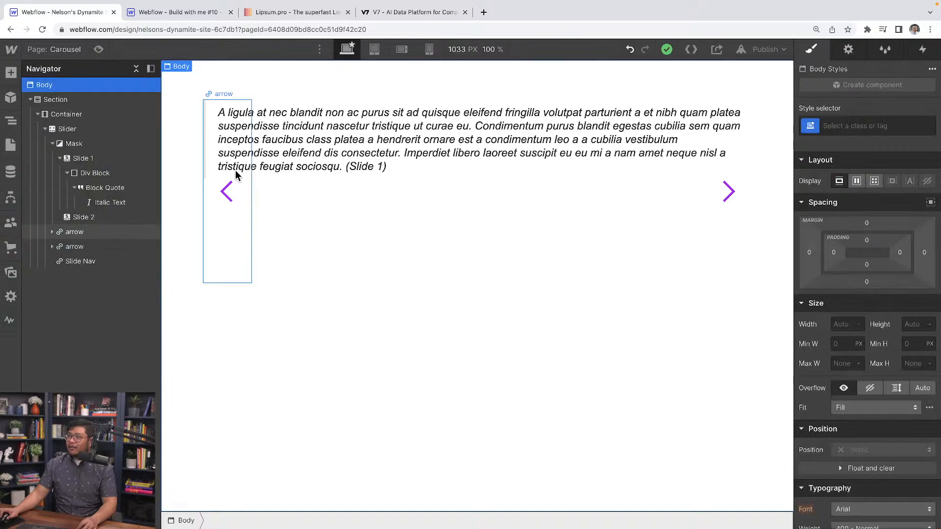
# Create a "slide-content" class on Slide 1's Div Block with left and right padding of 80, and preview the page.
pyautogui.click(275, 174)
pyautogui.click(846, 128)
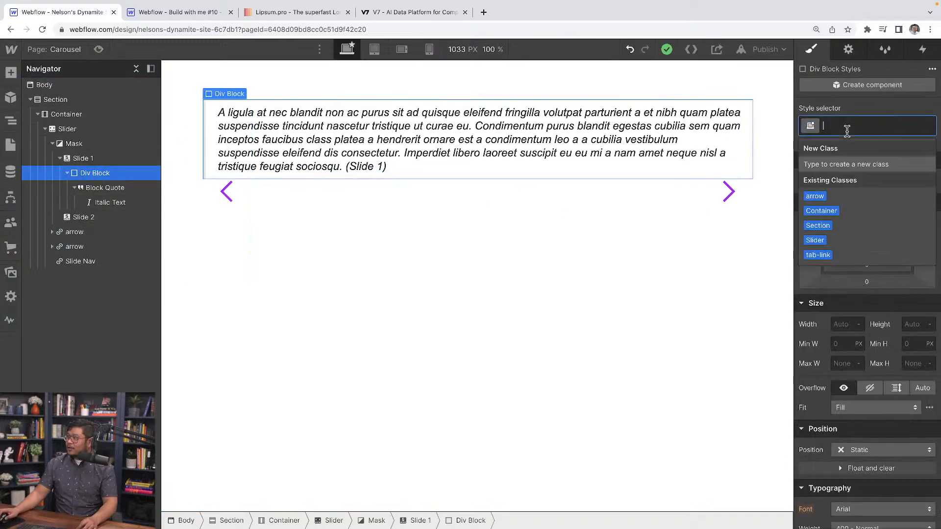
pyautogui.write('slide-content')
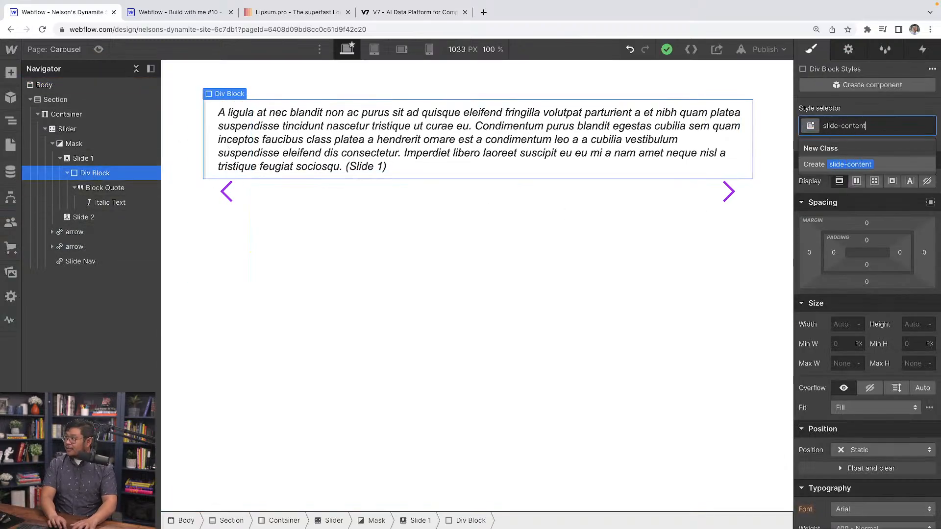
pyautogui.press('Return')
pyautogui.moveTo(834, 257); pyautogui.dragTo(882, 253)
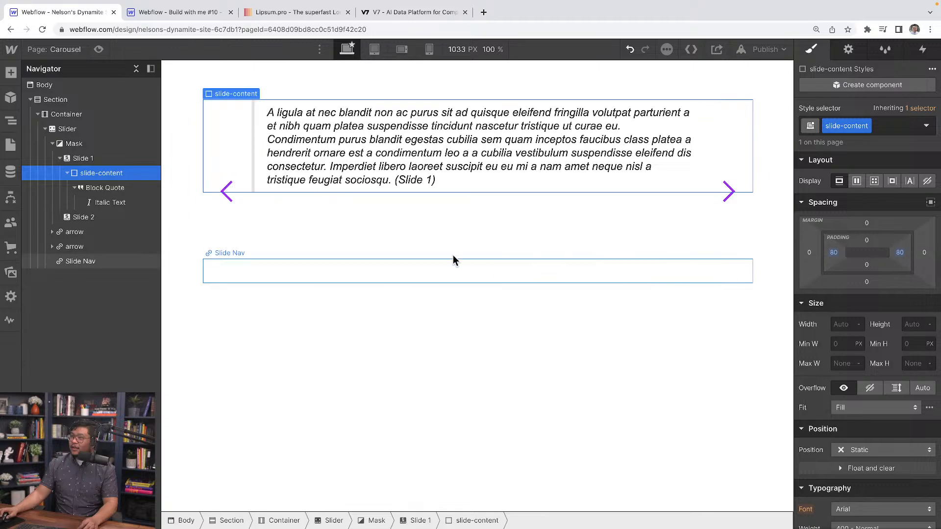
pyautogui.click(98, 49)
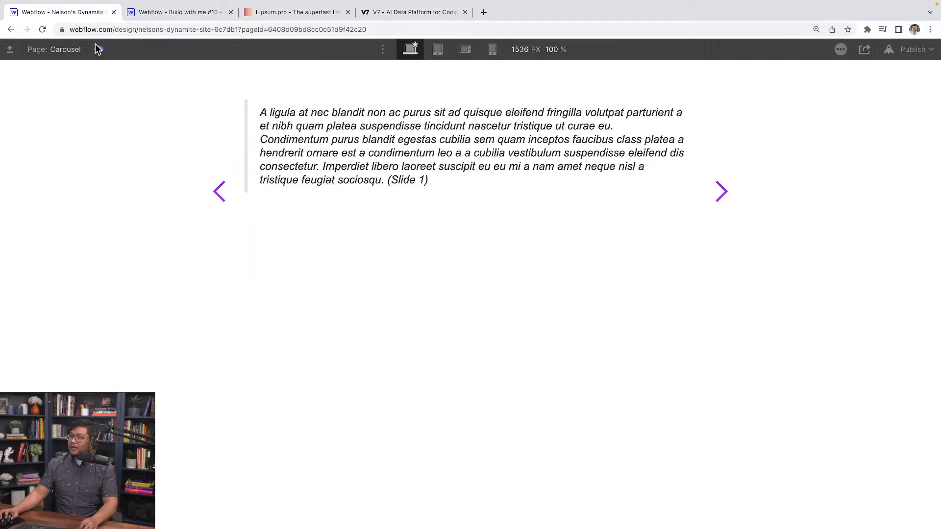
# Preview the carousel at tablet width and widen the canvas to examine the padded quote beside the arrows.
pyautogui.click(465, 49)
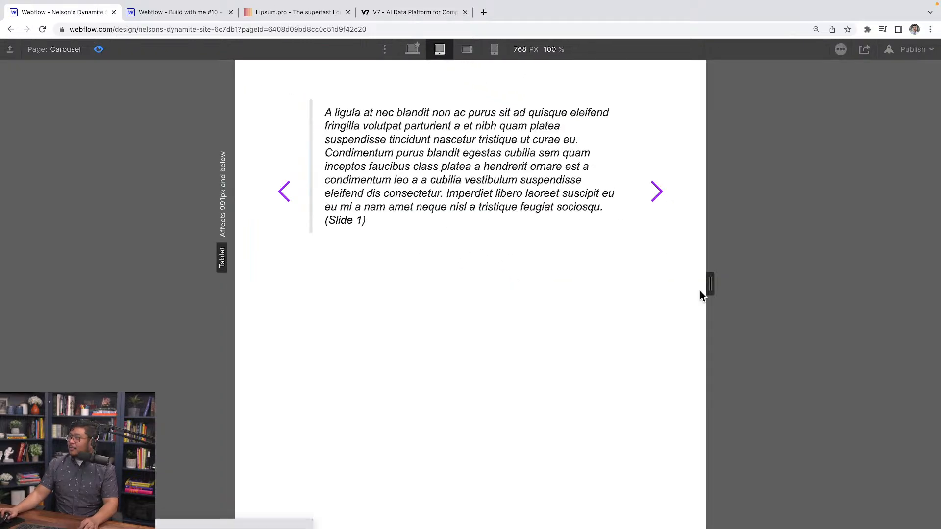
pyautogui.moveTo(704, 289); pyautogui.dragTo(748, 285)
pyautogui.click(97, 50)
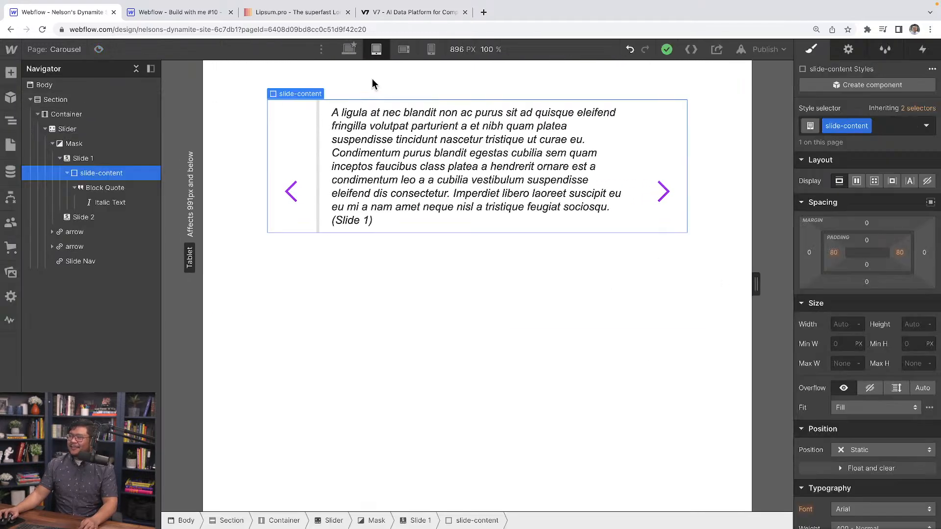
# At the base desktop breakpoint, turn on inverted colors for the carousel's Slide Nav dots.
pyautogui.click(348, 49)
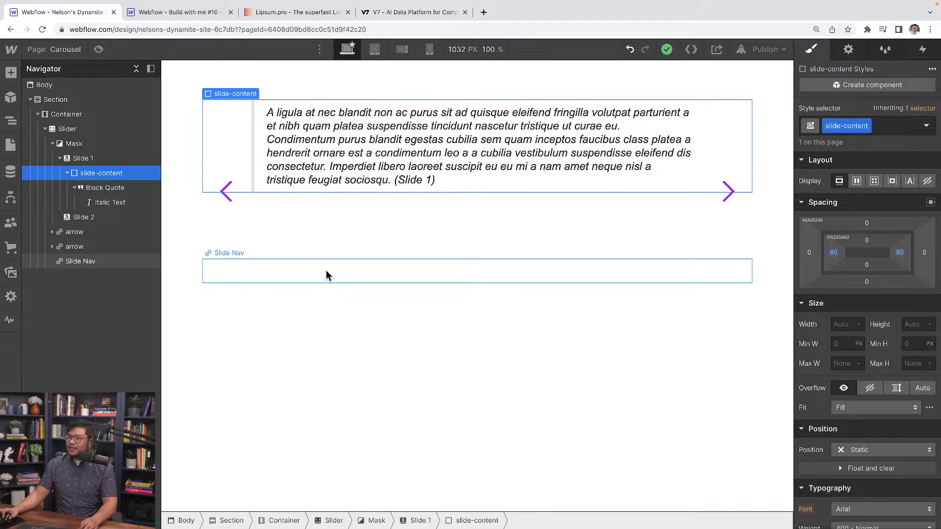
pyautogui.click(308, 276)
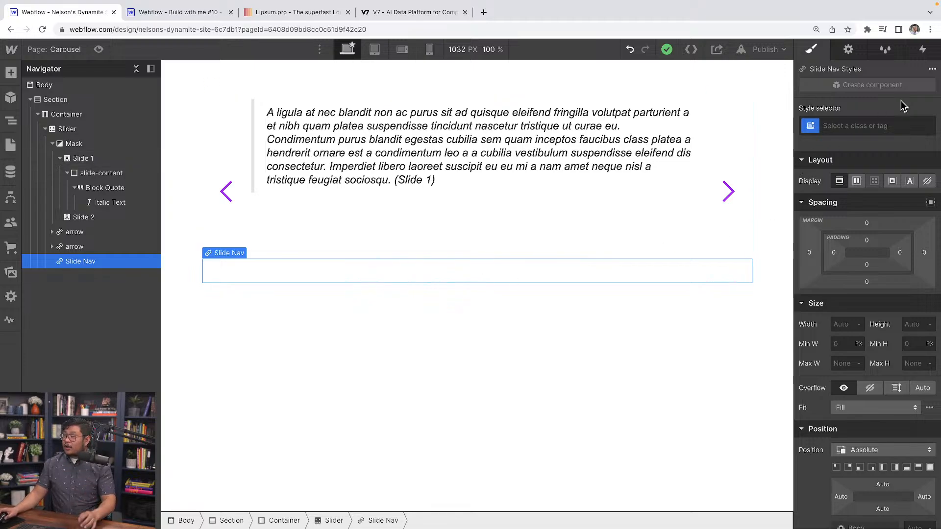
pyautogui.click(855, 53)
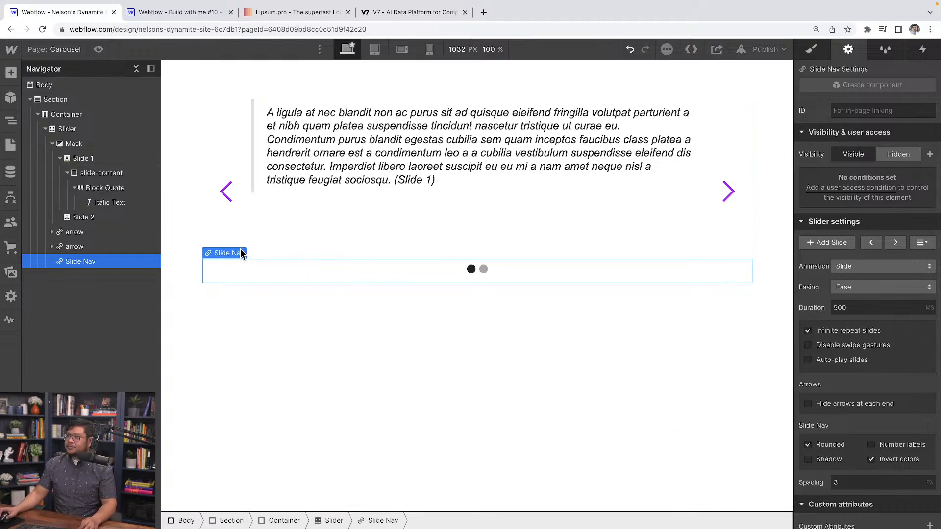
# Copy the slide-content block from Slide 1 into Slide 2.
pyautogui.click(323, 247)
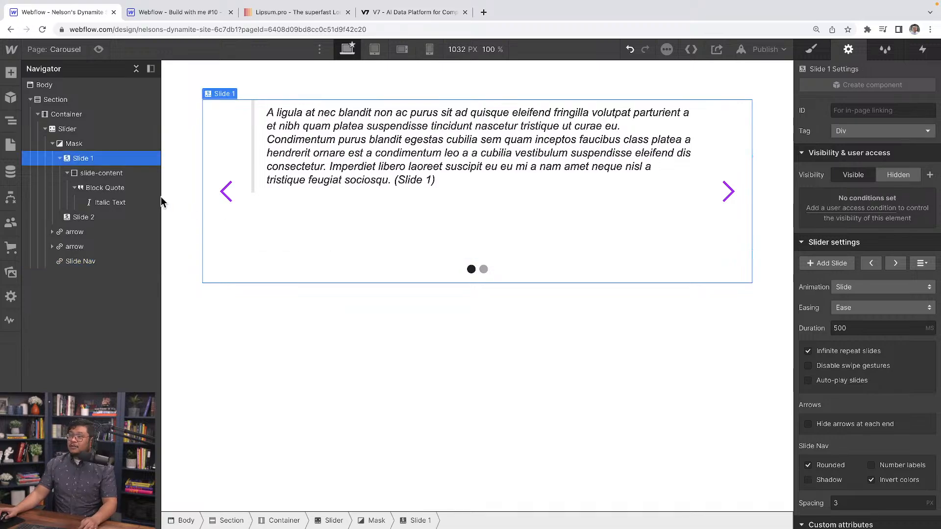
pyautogui.click(101, 174)
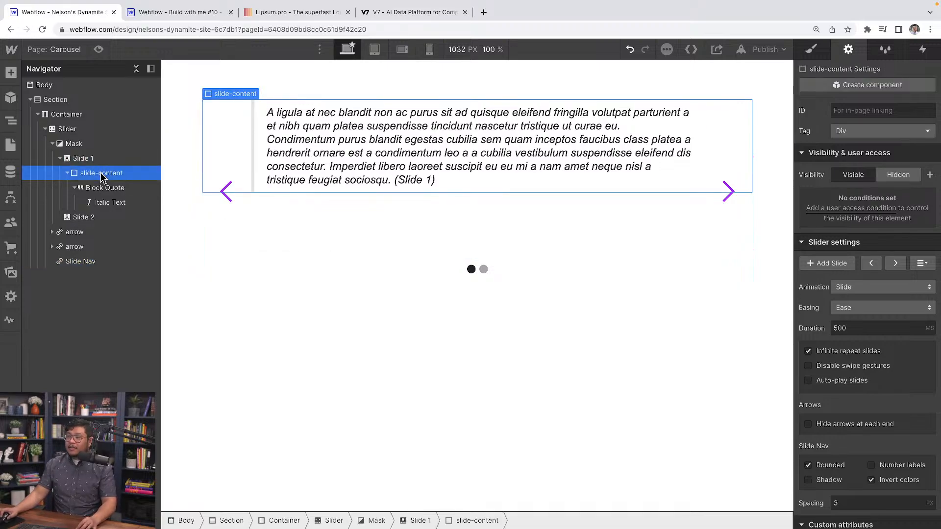
pyautogui.click(80, 218)
pyautogui.hotkey('ctrl', 'v')
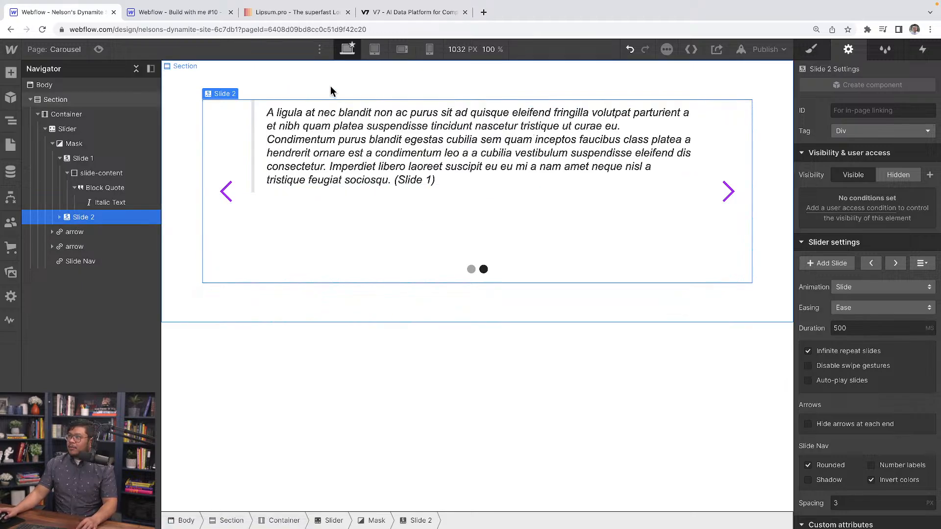
# Preview the two-slide carousel at desktop and tablet widths to check its height and navigation dots.
pyautogui.click(100, 49)
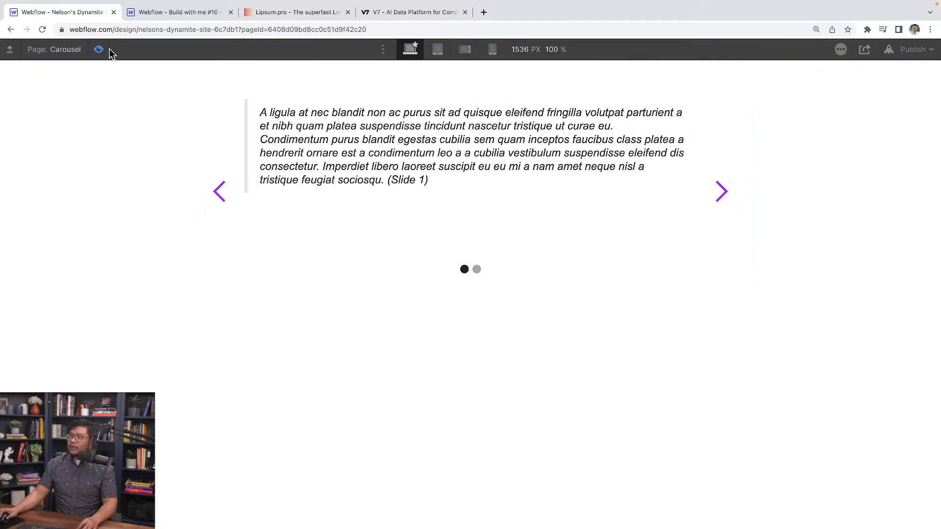
pyautogui.click(438, 49)
pyautogui.moveTo(712, 292)
pyautogui.mouseDown()
pyautogui.moveTo(703, 284)
pyautogui.moveTo(670, 292)
pyautogui.moveTo(654, 281)
pyautogui.moveTo(580, 288)
pyautogui.moveTo(710, 284)
pyautogui.mouseUp()
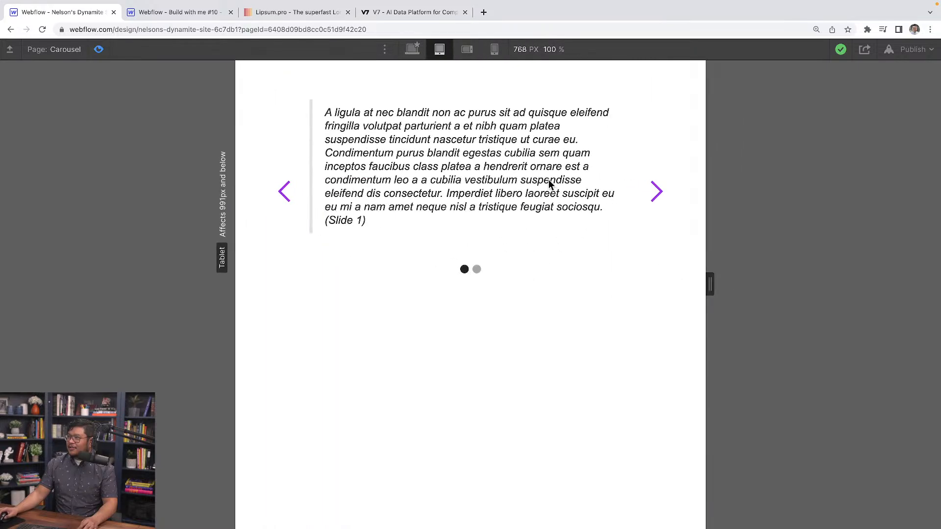
pyautogui.click(413, 50)
pyautogui.press('super+shift+p')
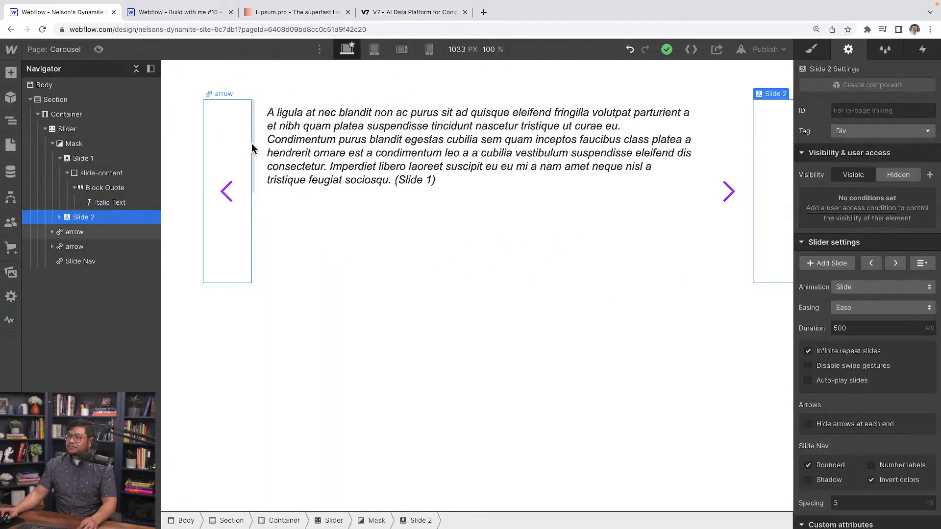
# Set the Slider's height to Auto and give the slide-content class a bottom padding of 42.
pyautogui.click(70, 134)
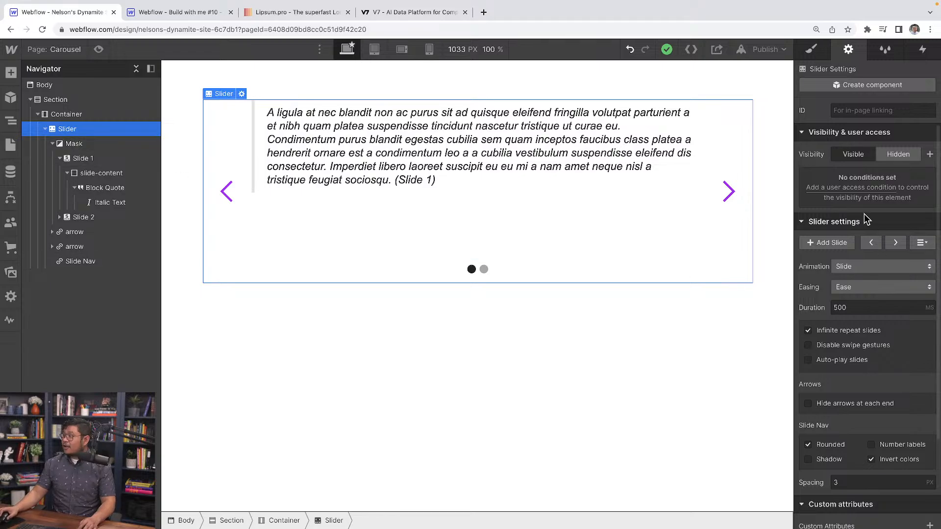
pyautogui.click(811, 49)
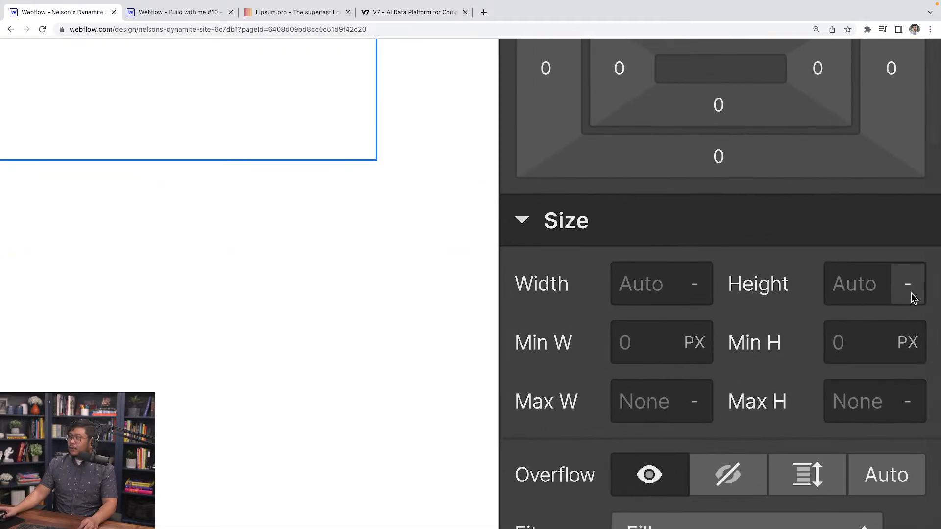
pyautogui.click(908, 286)
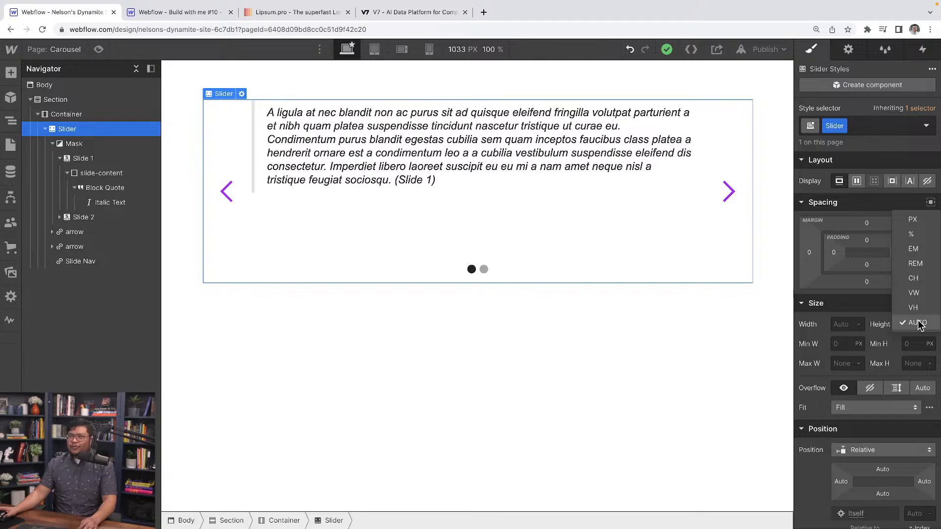
pyautogui.click(917, 324)
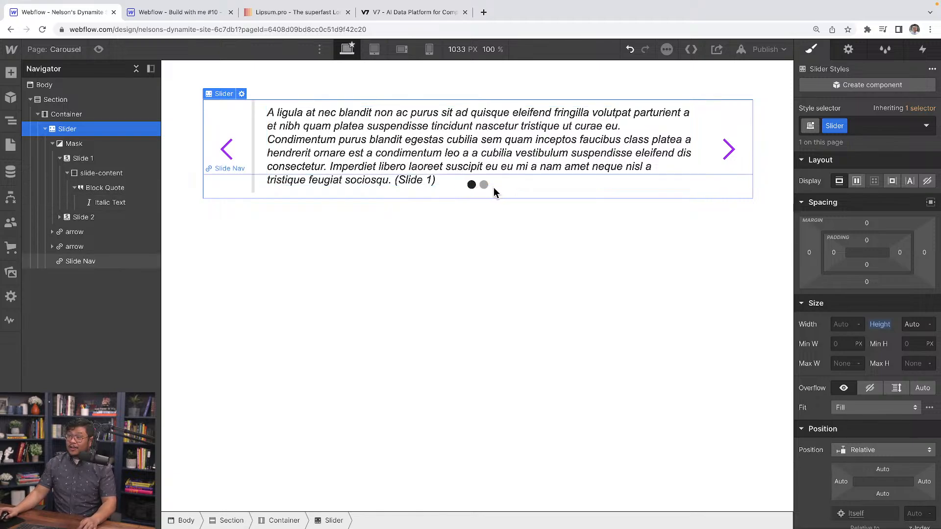
pyautogui.click(141, 172)
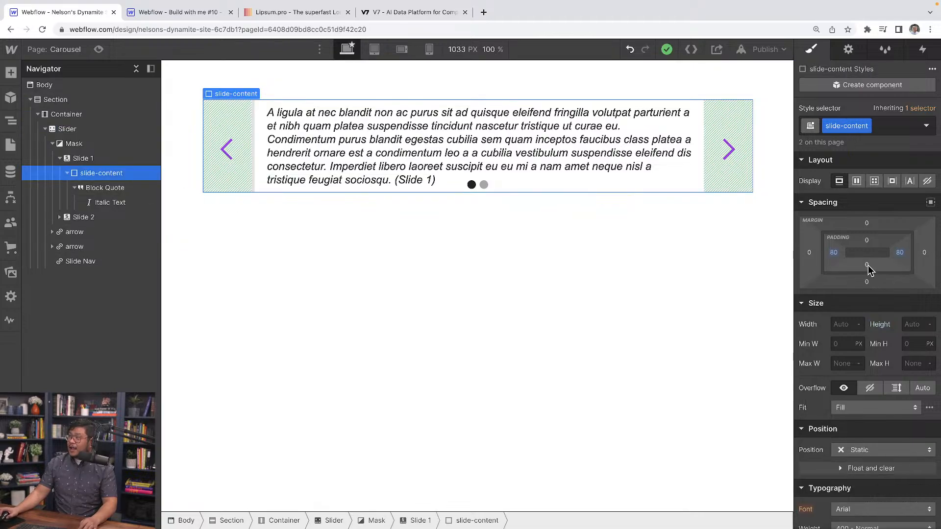
pyautogui.moveTo(868, 266); pyautogui.dragTo(877, 240)
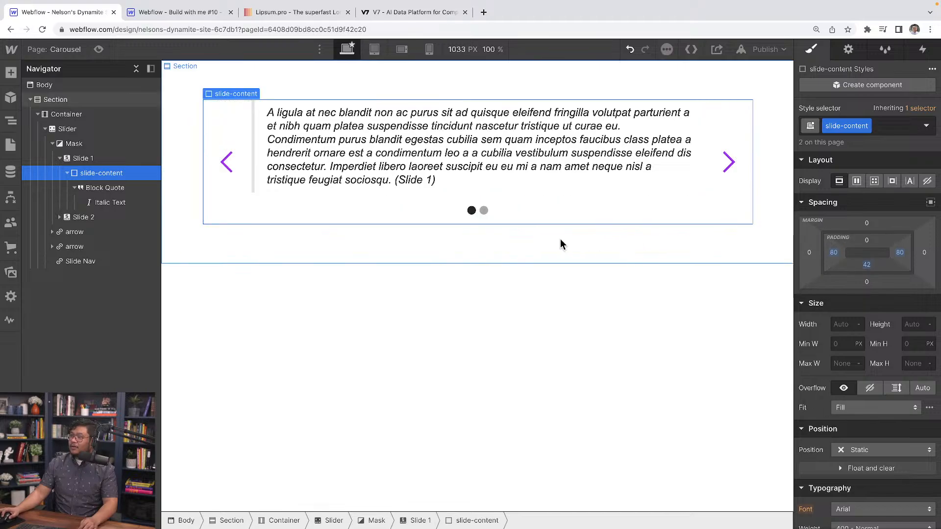
# Preview the carousel at desktop, tablet and progressively narrower mobile widths to examine how the quote text and arrows fit.
pyautogui.click(98, 50)
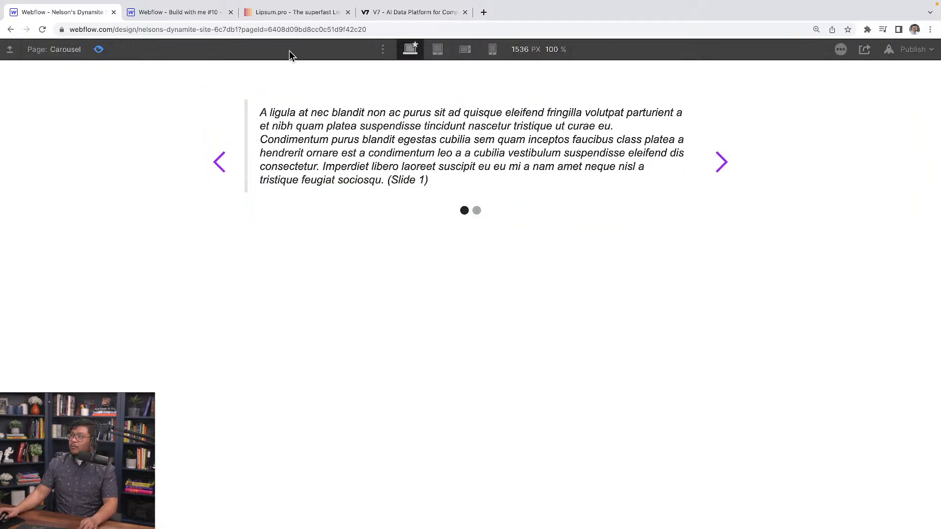
pyautogui.click(443, 49)
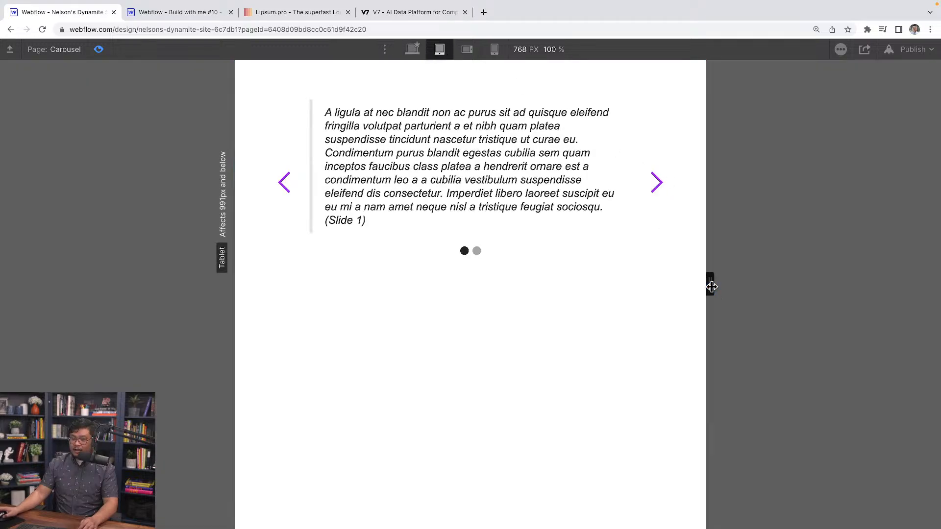
pyautogui.moveTo(711, 287); pyautogui.dragTo(685, 298)
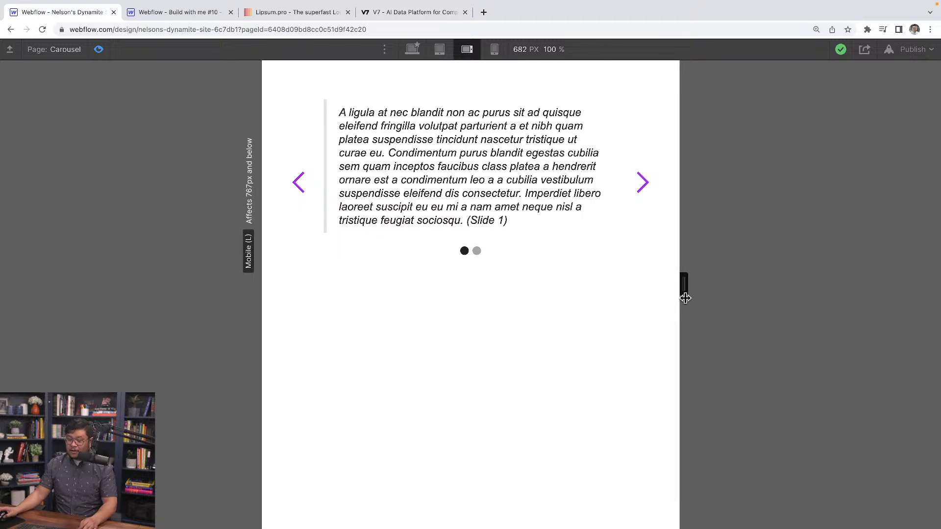
pyautogui.moveTo(685, 298); pyautogui.dragTo(644, 312)
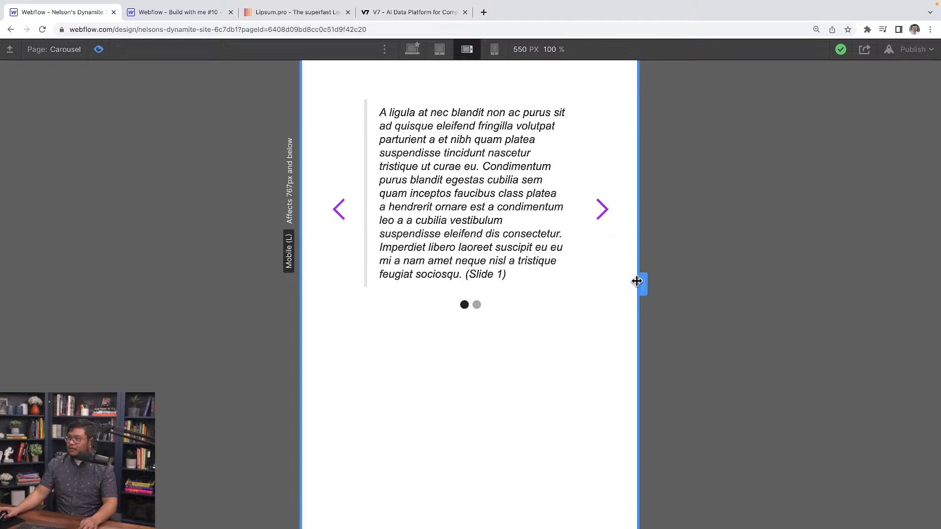
pyautogui.moveTo(637, 281)
pyautogui.mouseDown()
pyautogui.moveTo(676, 282)
pyautogui.moveTo(586, 284)
pyautogui.moveTo(651, 282)
pyautogui.mouseUp()
pyautogui.click(414, 50)
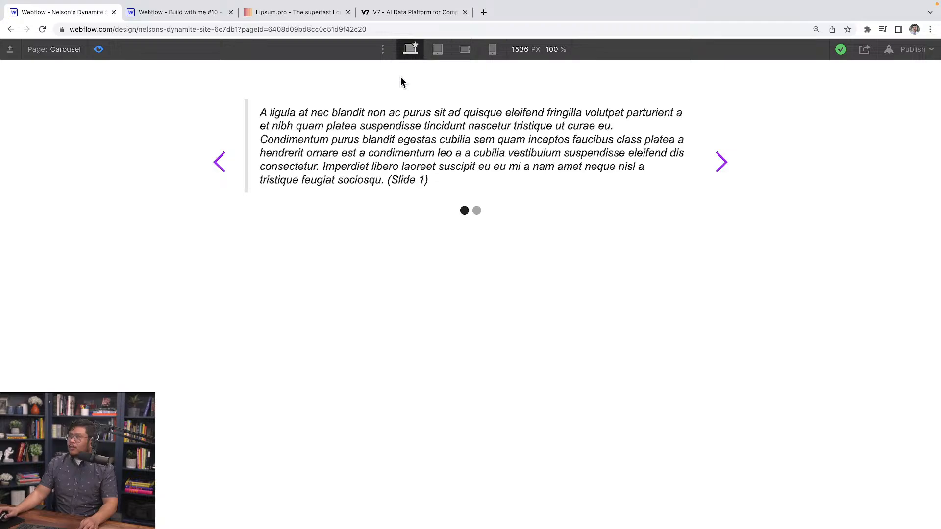
pyautogui.click(99, 49)
# At the mobile landscape breakpoint, anchor the arrow class to the bottom left and set its width and height to 50 px.
pyautogui.click(386, 52)
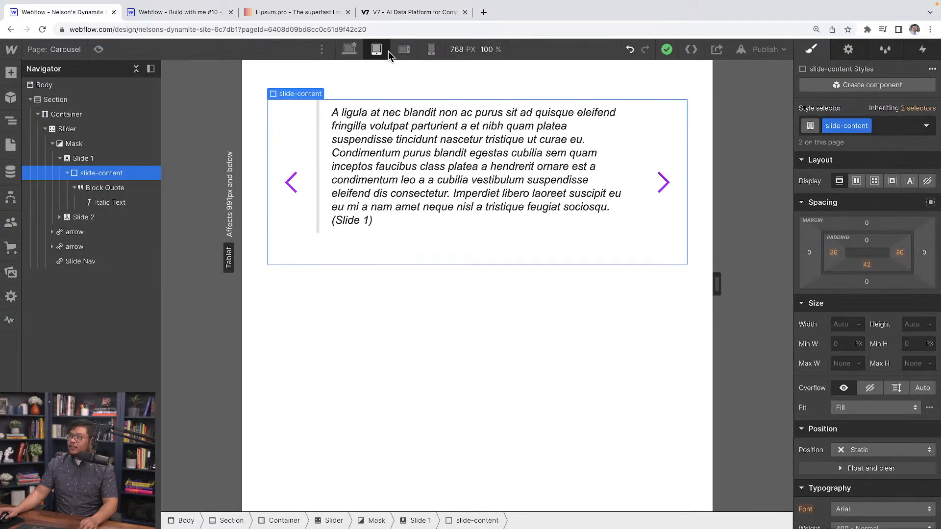
pyautogui.click(403, 50)
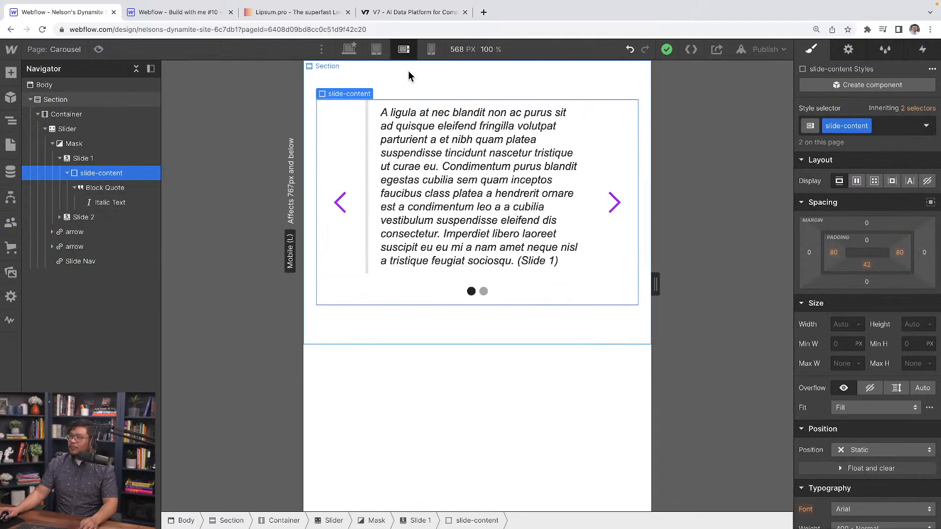
pyautogui.click(341, 186)
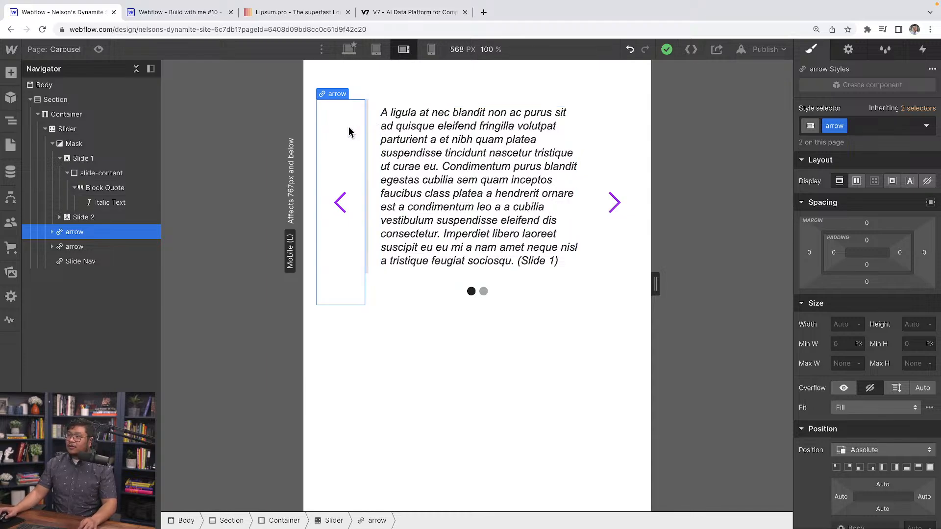
pyautogui.scroll(-2, 902, 279)
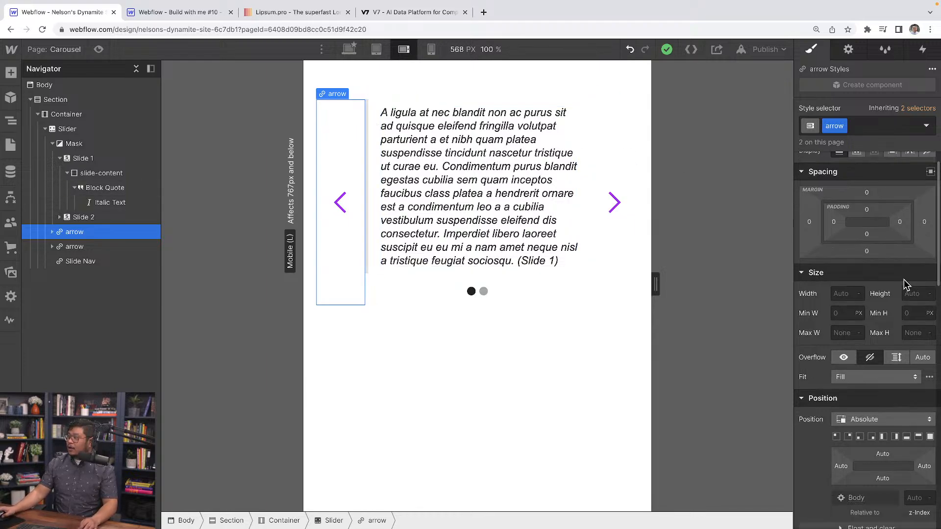
pyautogui.scroll(-1, 900, 289)
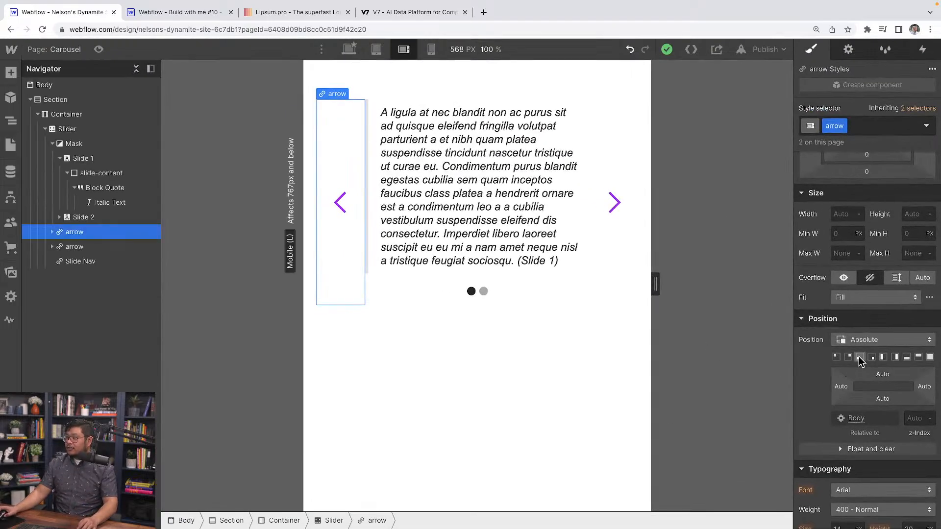
pyautogui.click(859, 357)
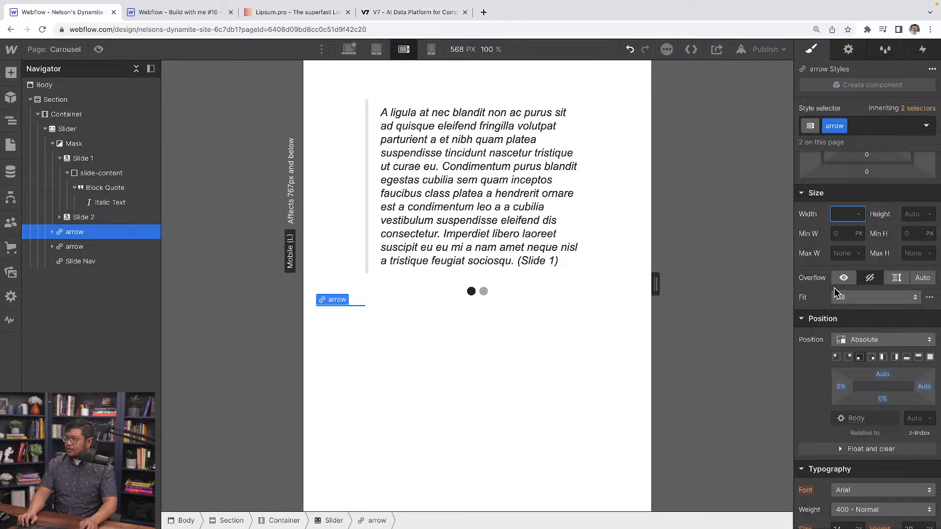
pyautogui.write('50')
pyautogui.press('Tab')
pyautogui.write('50')
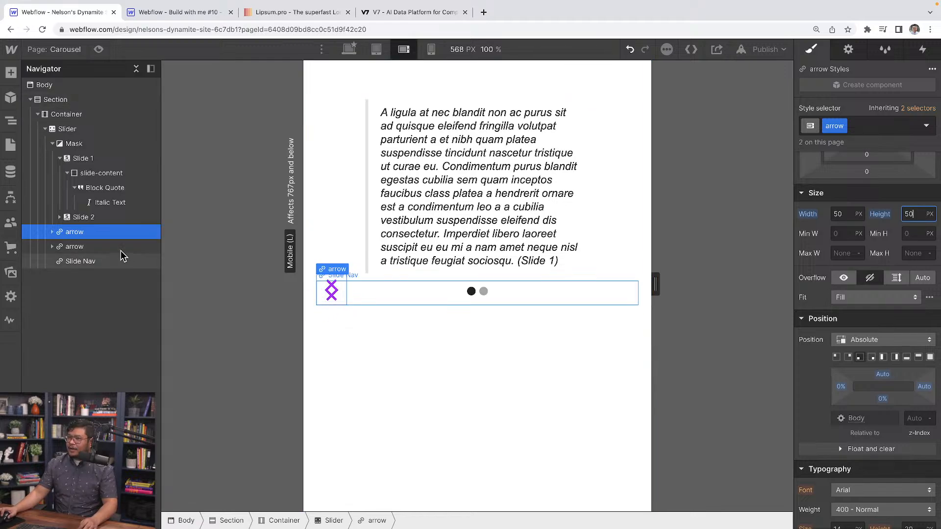
# Add a "right" combo class to the second arrow and anchor it to the bottom right.
pyautogui.click(64, 249)
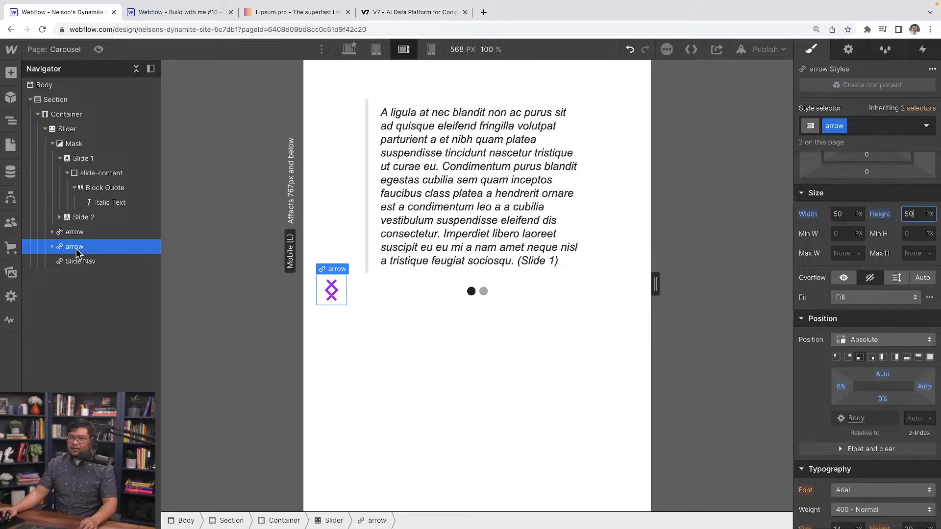
pyautogui.click(855, 125)
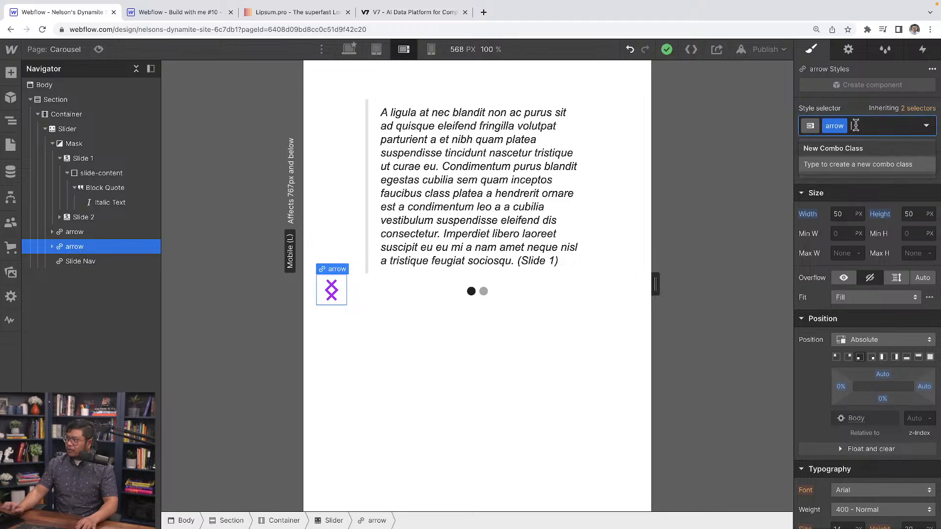
pyautogui.write('right')
pyautogui.press('Return')
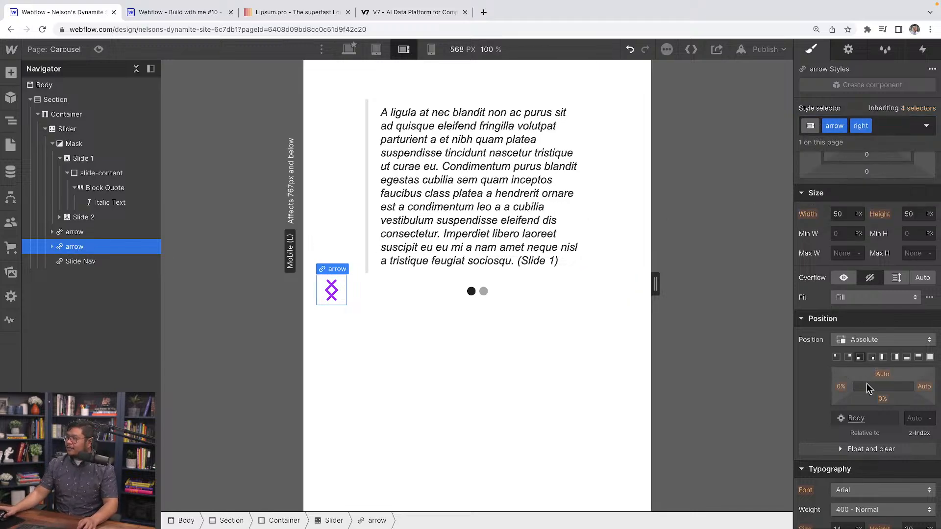
pyautogui.click(873, 358)
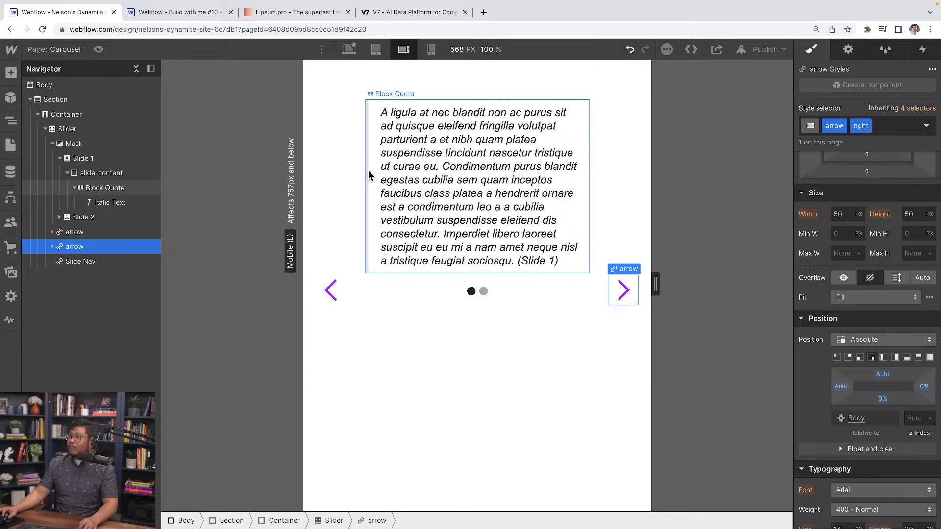
# Set the slide-content class's left and right padding to 0 at the mobile landscape breakpoint.
pyautogui.click(140, 175)
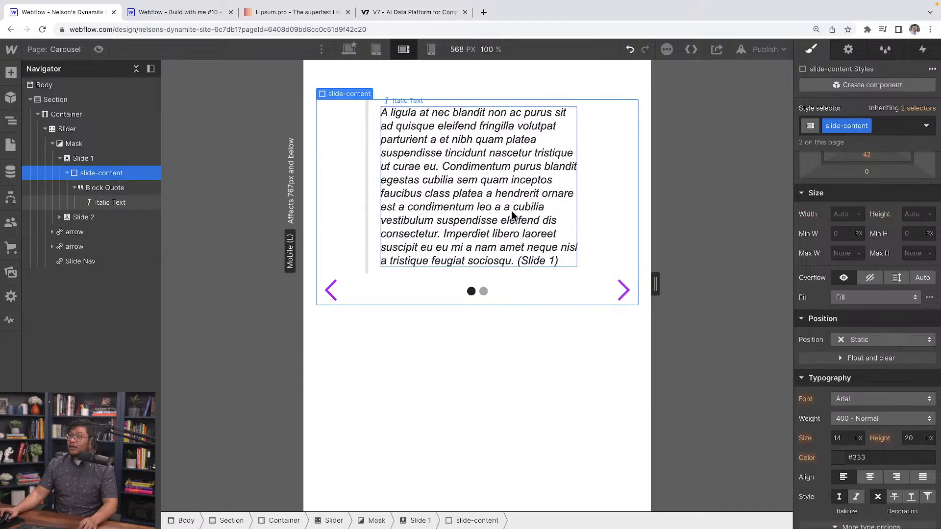
pyautogui.scroll(3, 874, 254)
pyautogui.moveTo(834, 254); pyautogui.dragTo(766, 257)
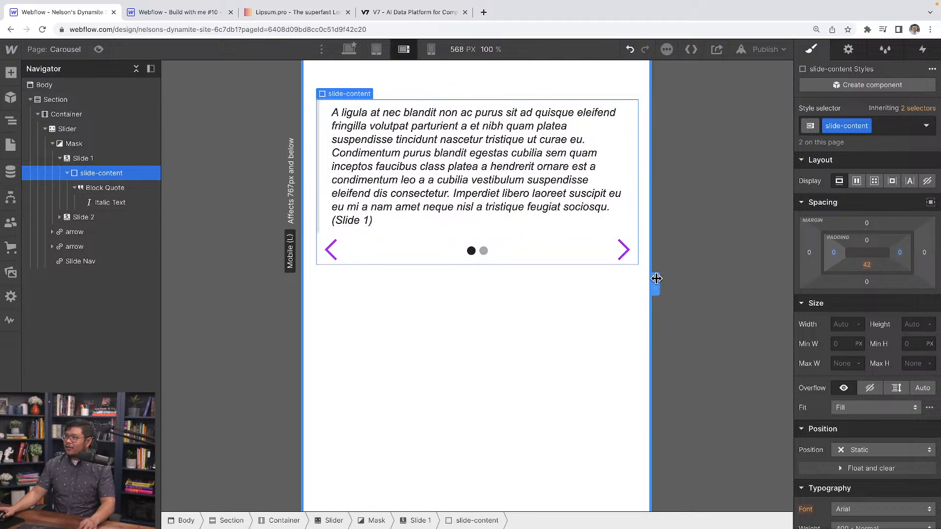
# Check the carousel at the mobile landscape, mobile portrait and desktop breakpoints, and review the Slider's size settings at desktop.
pyautogui.moveTo(657, 279)
pyautogui.mouseDown()
pyautogui.moveTo(586, 284)
pyautogui.moveTo(613, 287)
pyautogui.moveTo(571, 276)
pyautogui.moveTo(652, 276)
pyautogui.mouseUp()
pyautogui.click(431, 49)
pyautogui.click(354, 47)
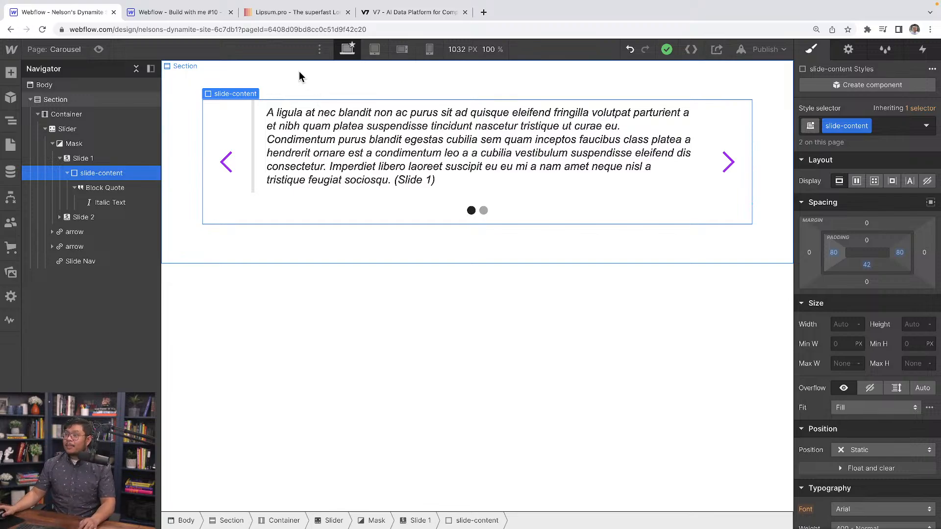
pyautogui.click(79, 129)
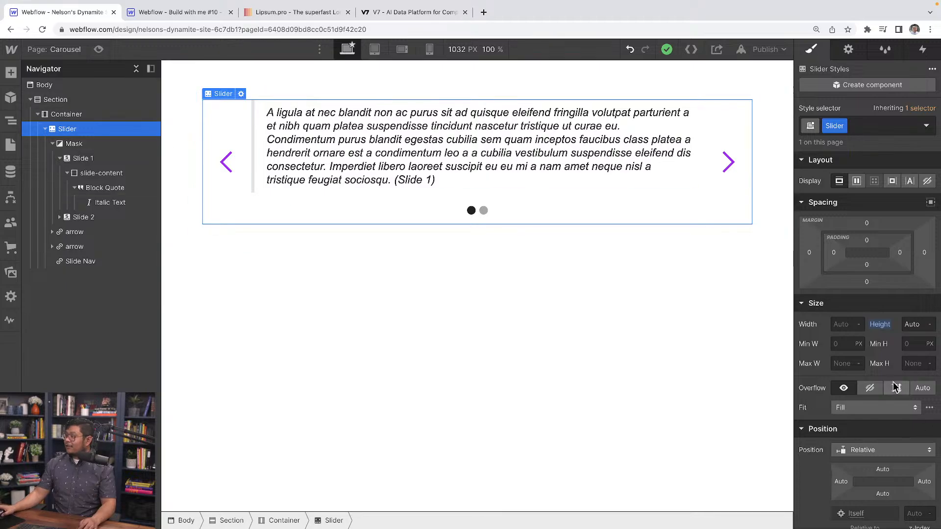
pyautogui.scroll(-1, 904, 329)
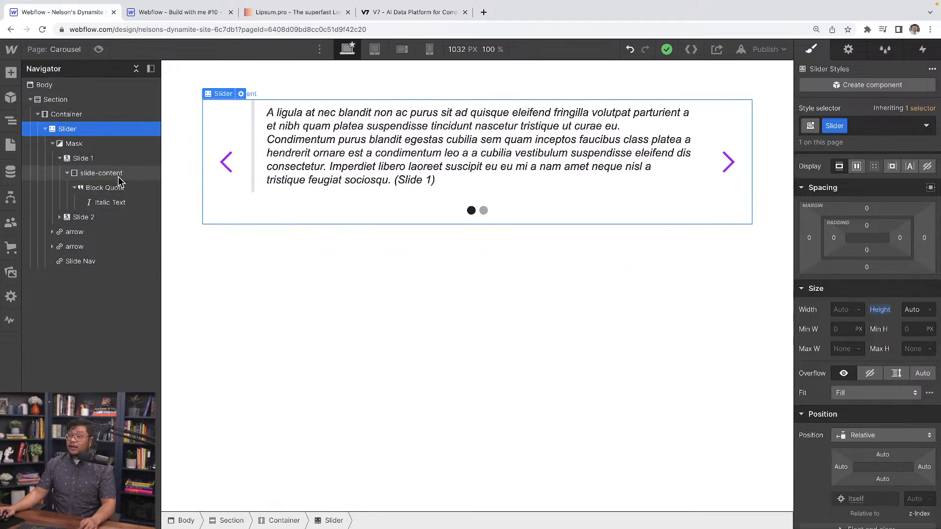
# Compare the first arrow's size and position settings across the tablet, mobile landscape, mobile portrait and desktop breakpoints.
pyautogui.click(102, 231)
pyautogui.click(376, 49)
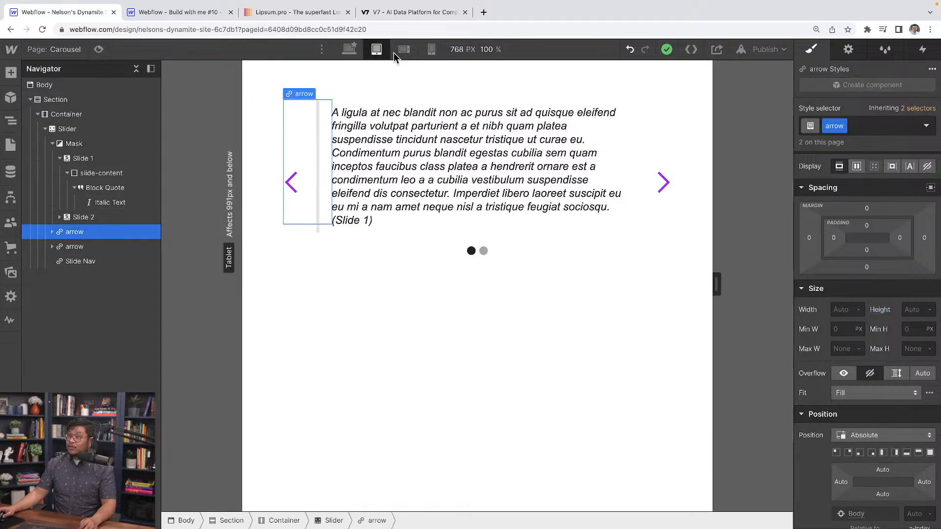
pyautogui.click(402, 50)
pyautogui.click(430, 50)
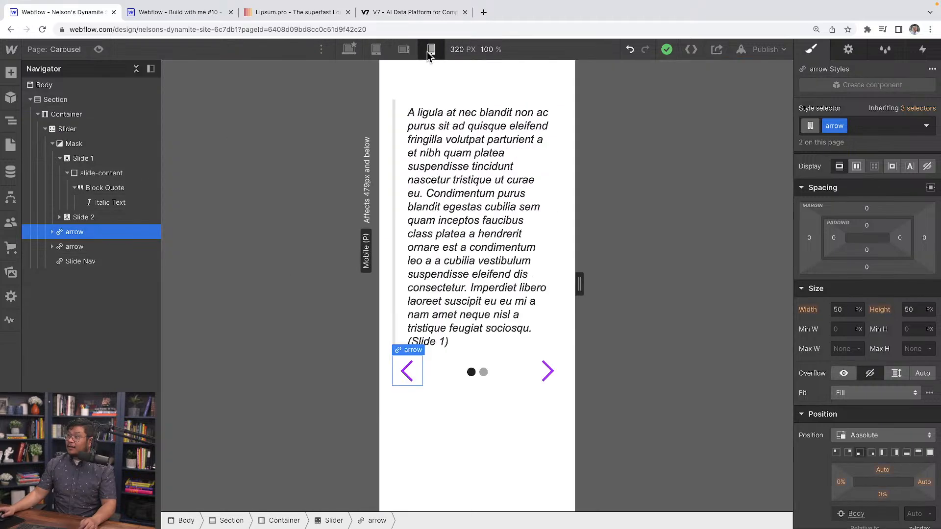
pyautogui.click(347, 50)
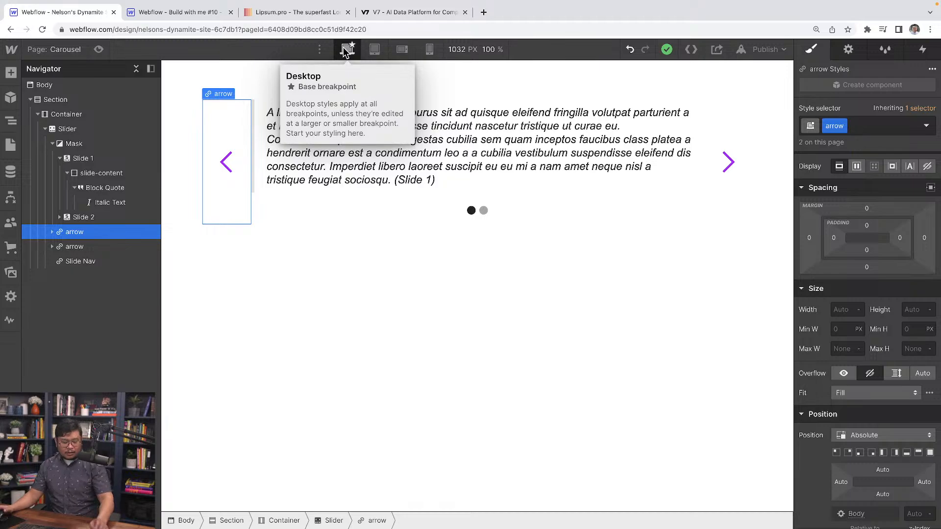
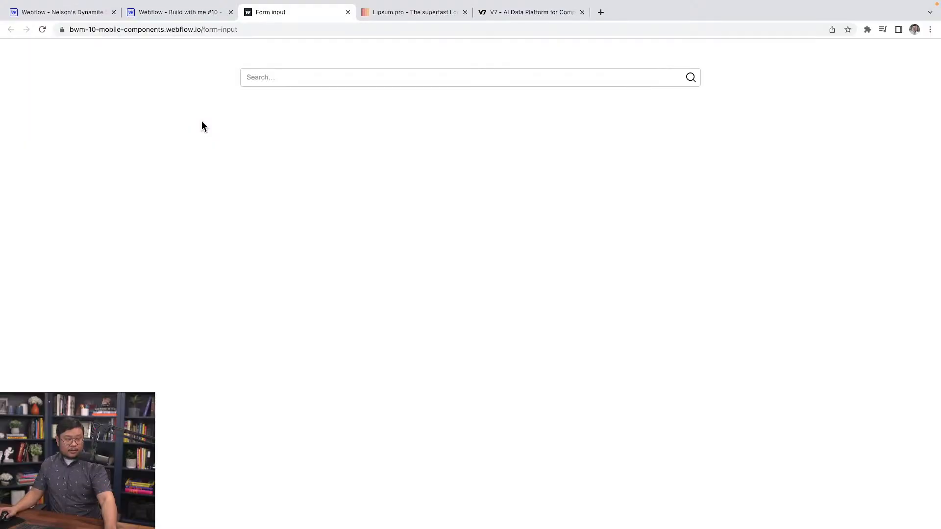
# Test the published form-input page's search field at desktop width and in the 665 px responsive view, closing the mobile search overlay.
pyautogui.click(307, 78)
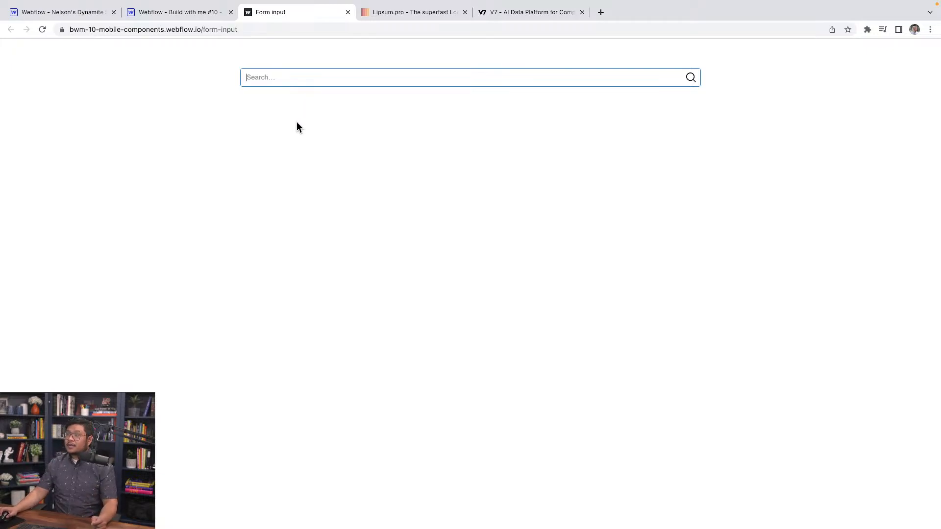
pyautogui.click(338, 141)
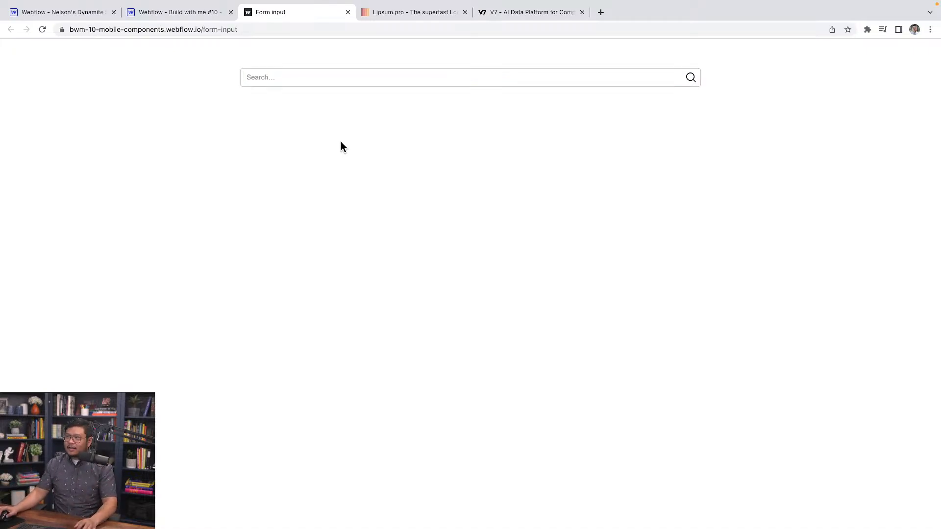
pyautogui.rightClick(401, 138)
pyautogui.click(443, 316)
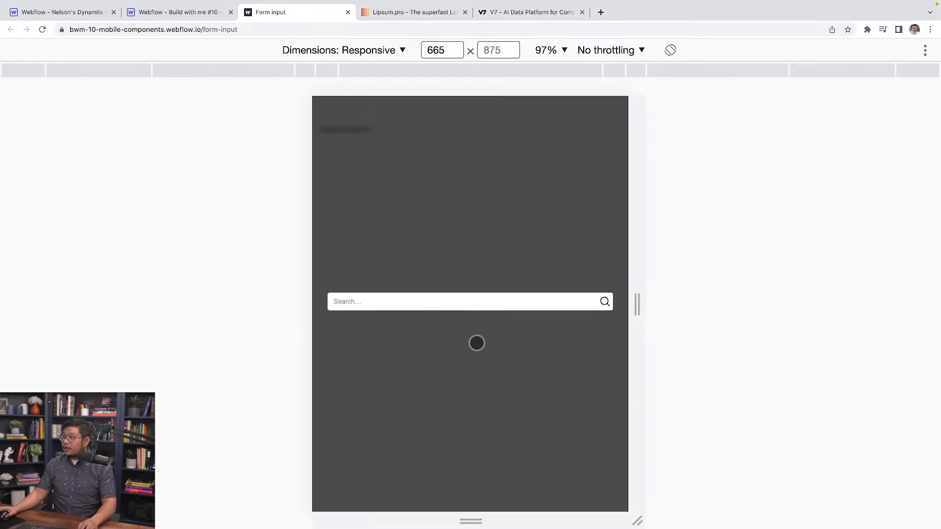
pyautogui.rightClick(475, 368)
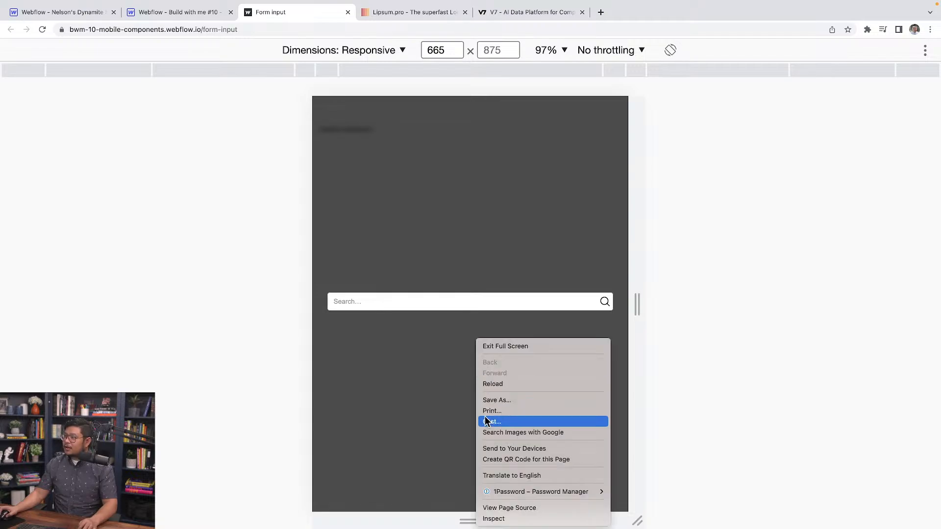
pyautogui.click(379, 388)
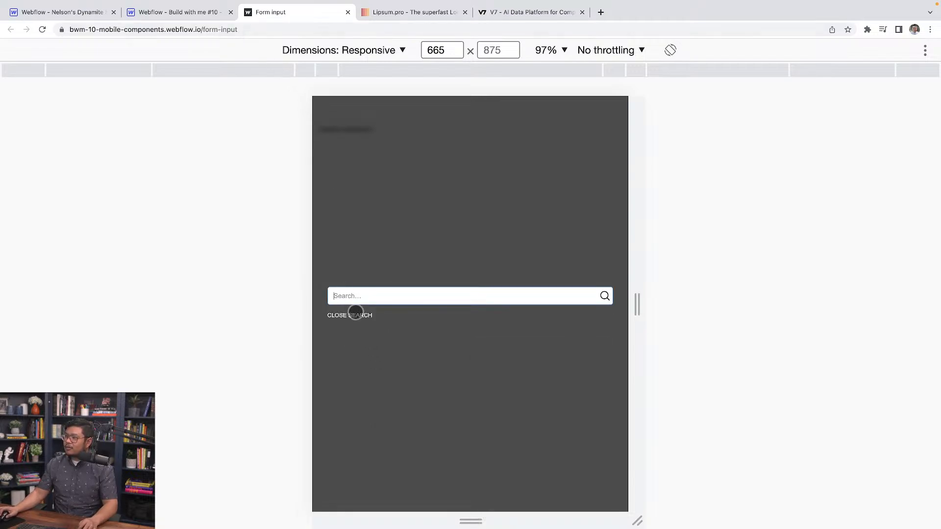
pyautogui.click(356, 315)
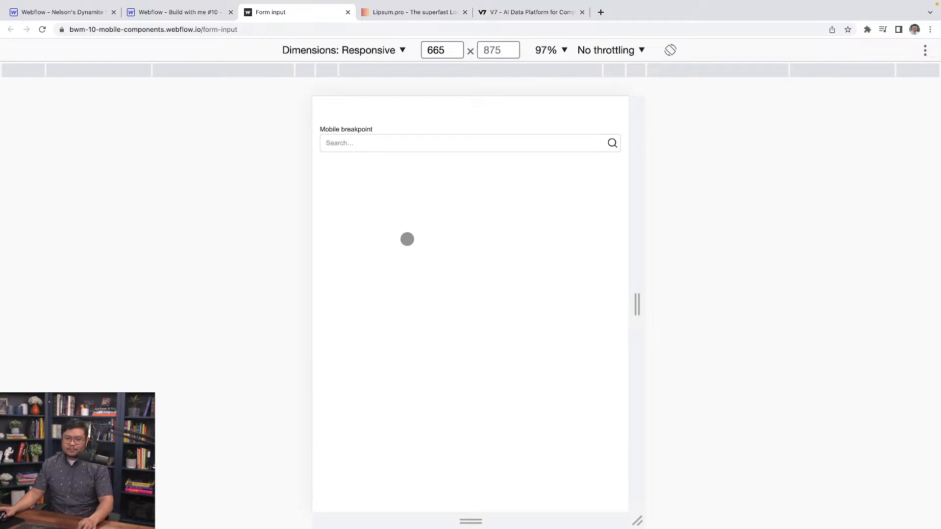
# Resize the responsive preview to 742 px and 709 px wide and test opening and closing the search overlay at 709 px.
pyautogui.moveTo(636, 314)
pyautogui.mouseDown()
pyautogui.moveTo(729, 305)
pyautogui.moveTo(655, 314)
pyautogui.mouseUp()
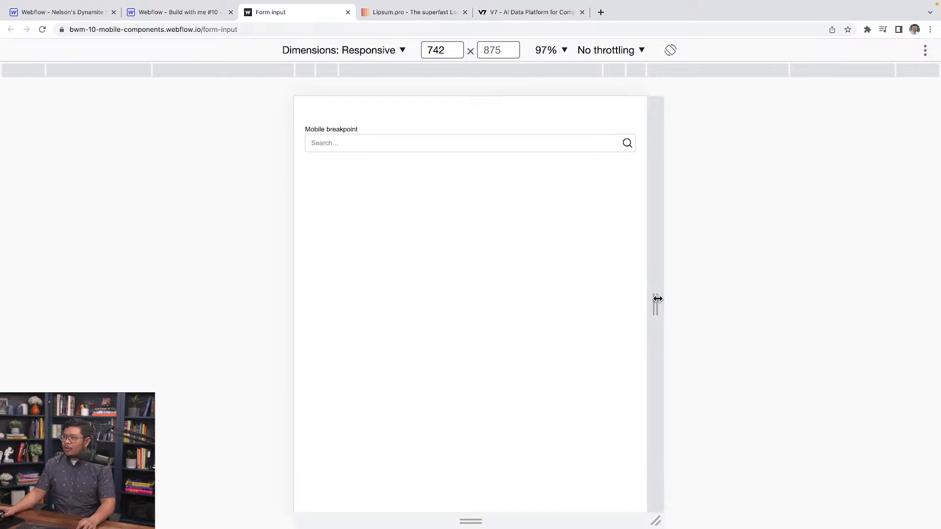
pyautogui.moveTo(655, 301)
pyautogui.mouseDown()
pyautogui.moveTo(818, 294)
pyautogui.moveTo(647, 298)
pyautogui.mouseUp()
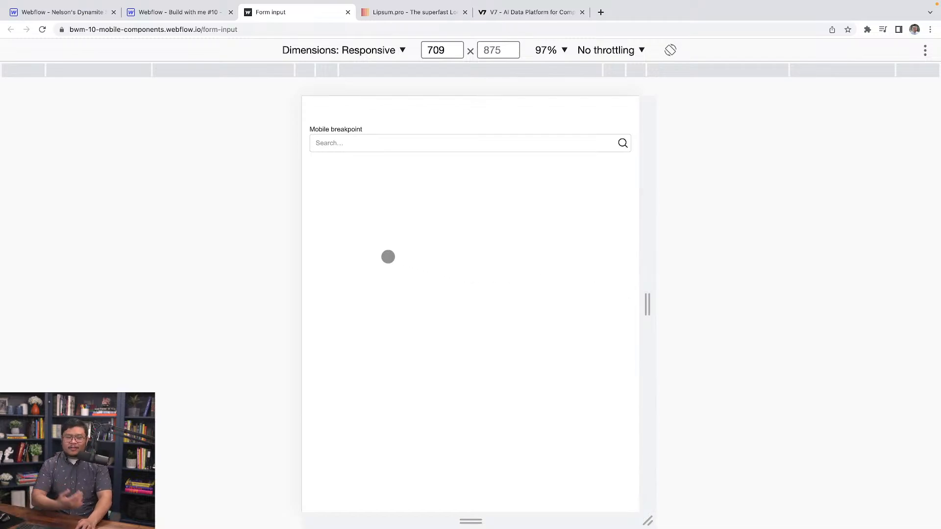
pyautogui.click(357, 145)
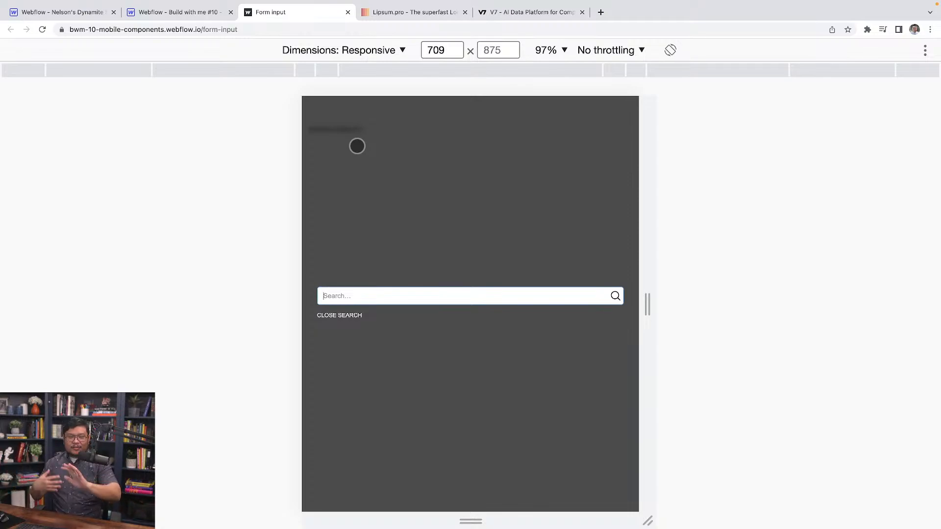
pyautogui.click(348, 316)
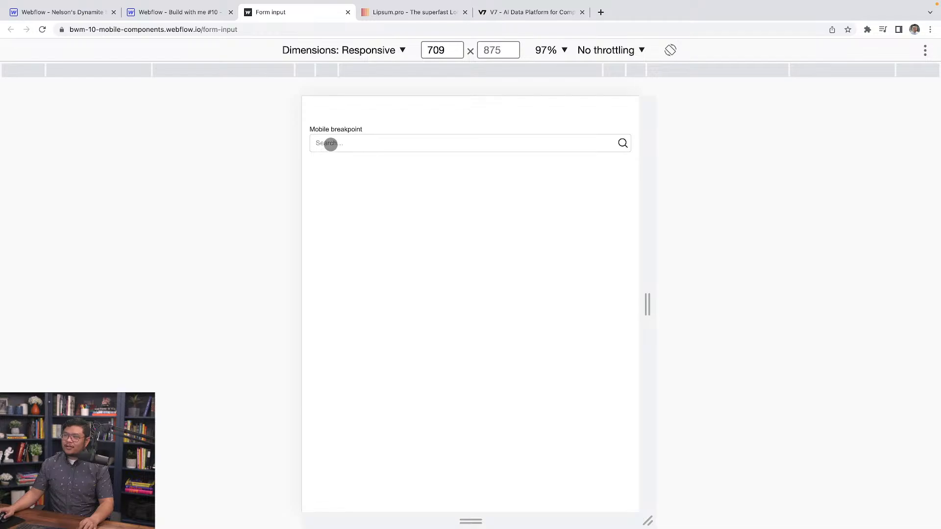
pyautogui.click(330, 143)
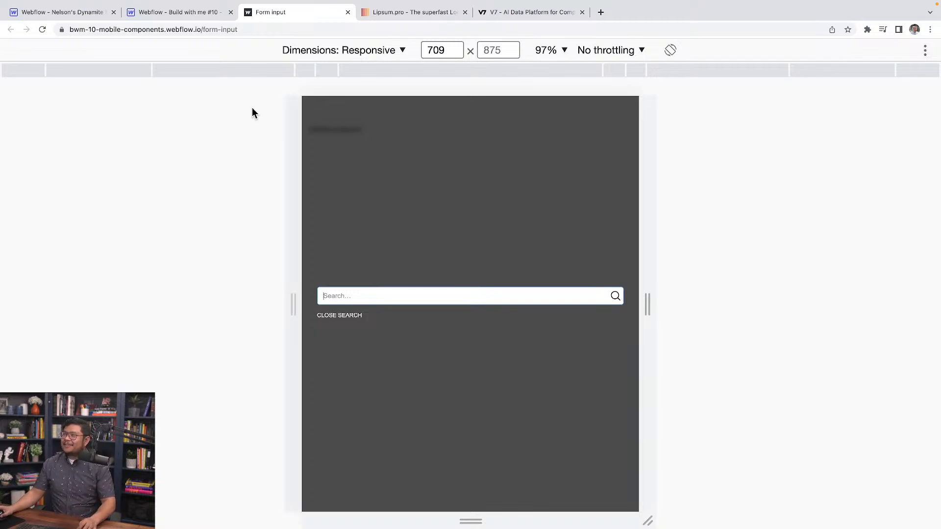
# Switch to the Webflow Designer and create a new page named "Site search".
pyautogui.click(70, 12)
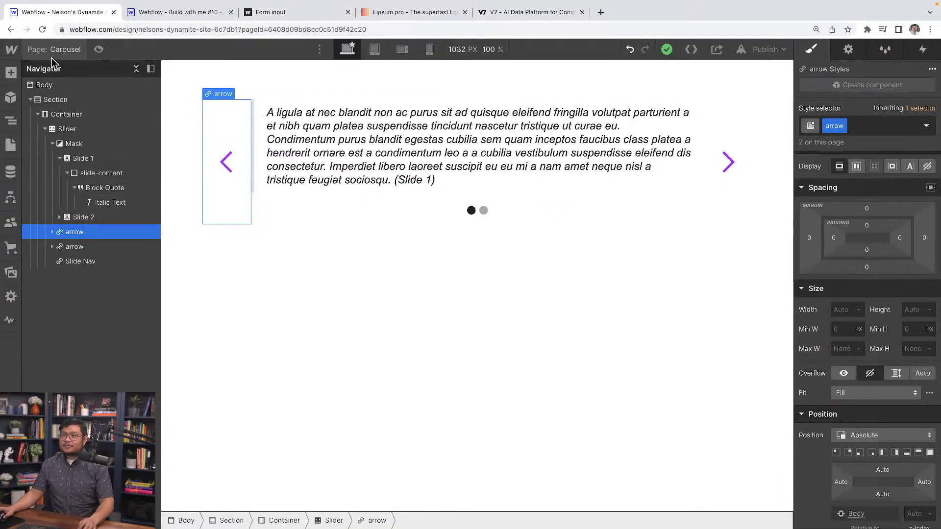
pyautogui.press('p')
pyautogui.click(162, 74)
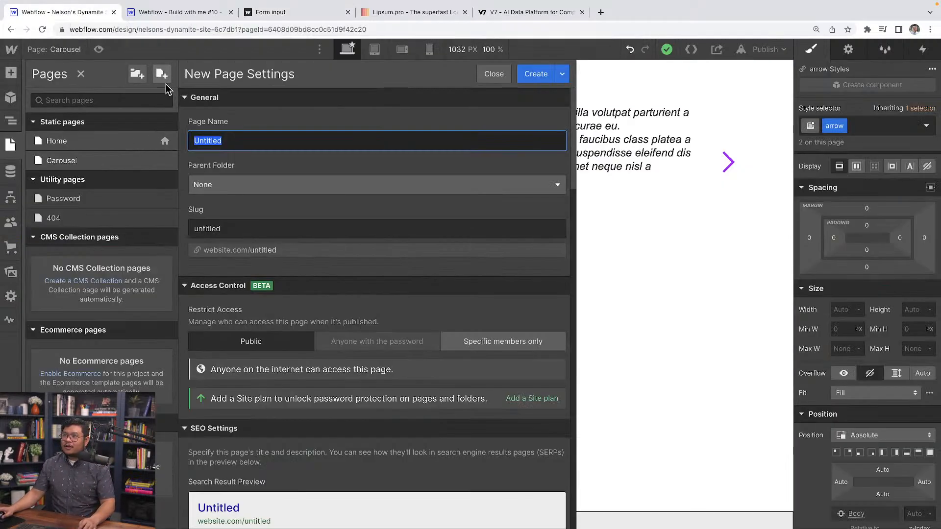
pyautogui.write('Site sdar')
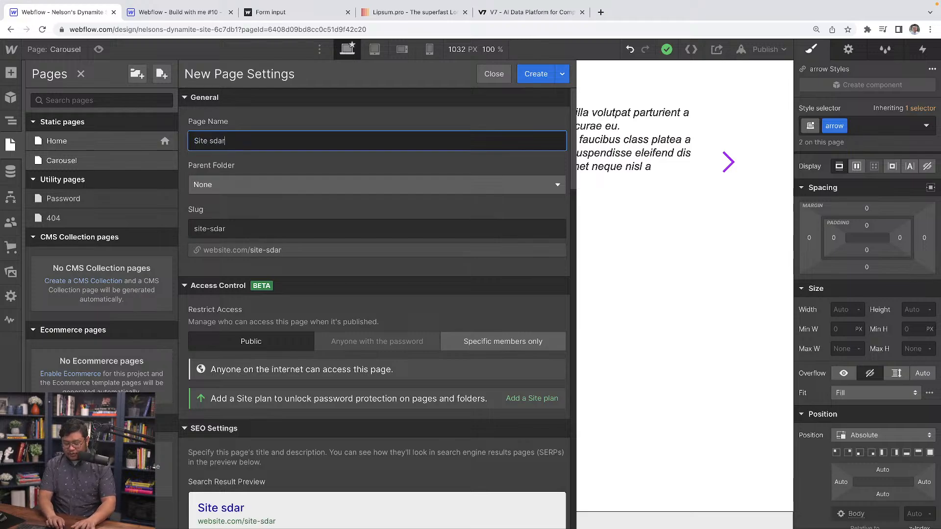
pyautogui.press('BackSpace')
pyautogui.press('BackSpace')
pyautogui.press('BackSpace')
pyautogui.write('earch')
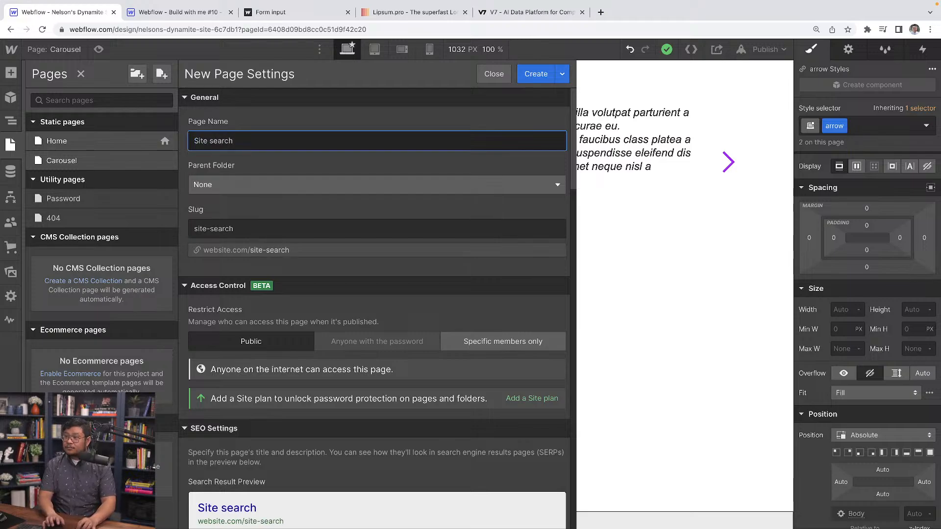
pyautogui.press('Return')
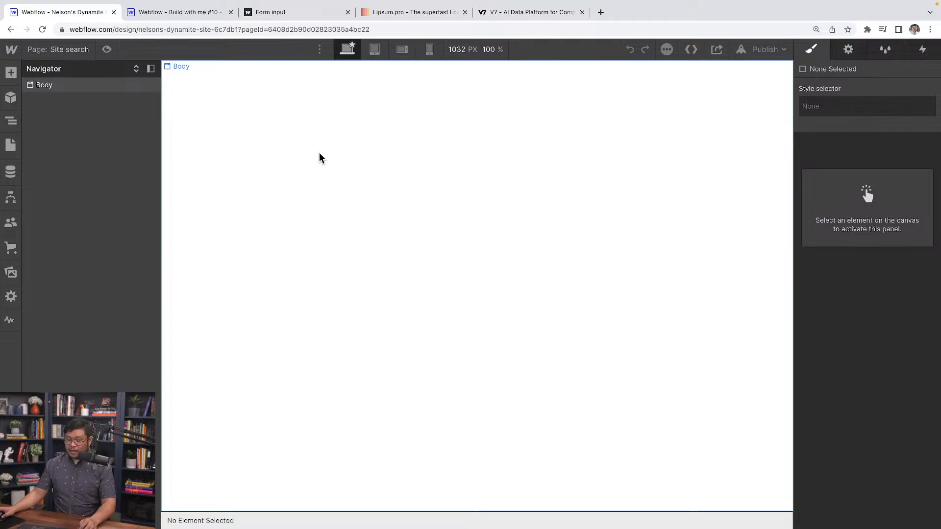
# Add a Section to the page body and place a Container inside it.
pyautogui.click(319, 153)
pyautogui.press('super+e')
pyautogui.write('section')
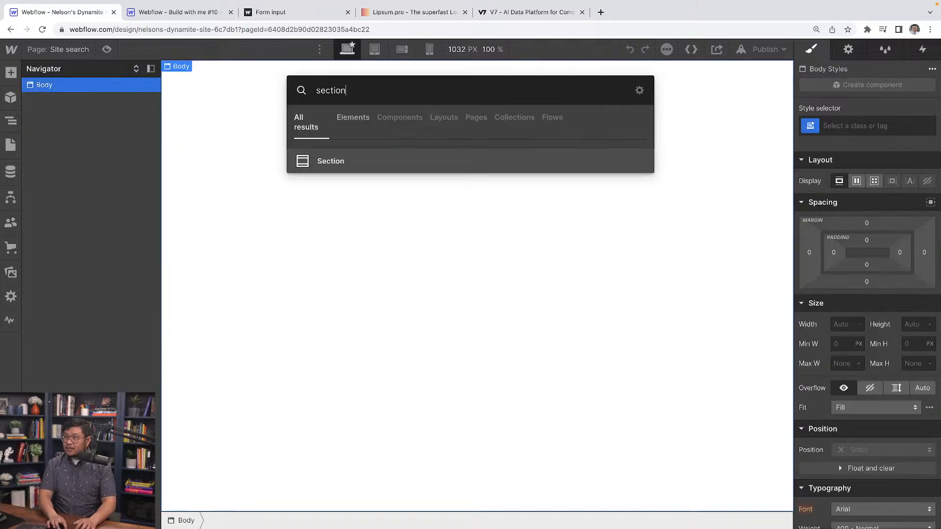
pyautogui.press('Return')
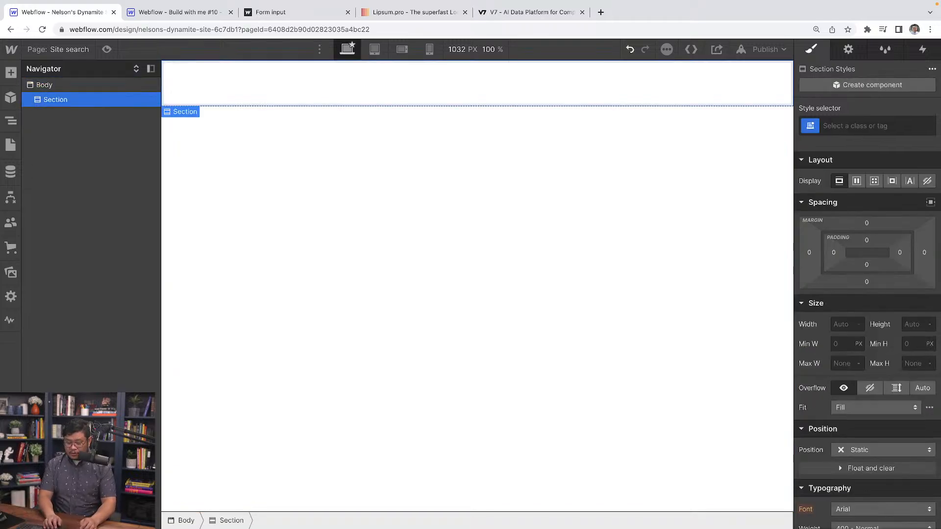
pyautogui.press('super+e')
pyautogui.write('cot')
pyautogui.press('BackSpace')
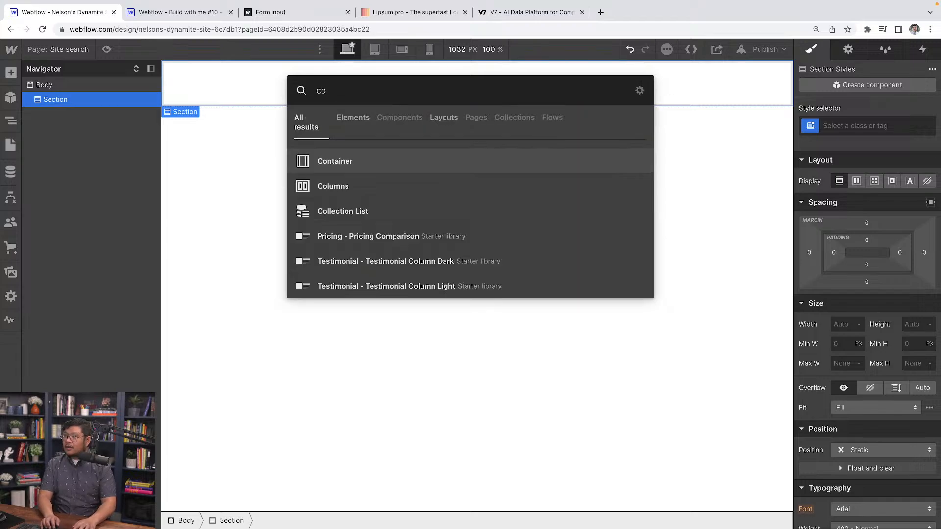
pyautogui.press('Return')
# Add a Search element inside the container.
pyautogui.press('super+e')
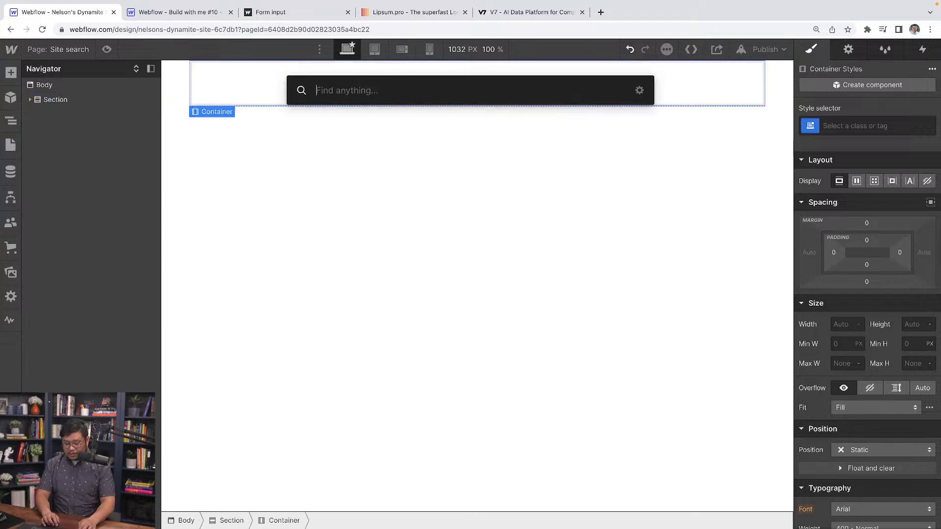
pyautogui.write('site')
pyautogui.press('BackSpace')
pyautogui.press('BackSpace')
pyautogui.press('BackSpace')
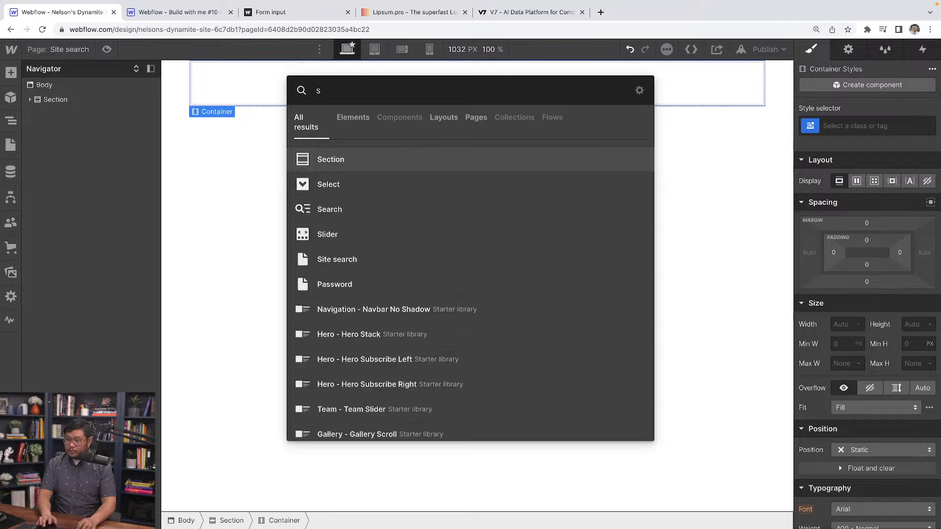
pyautogui.write('ea')
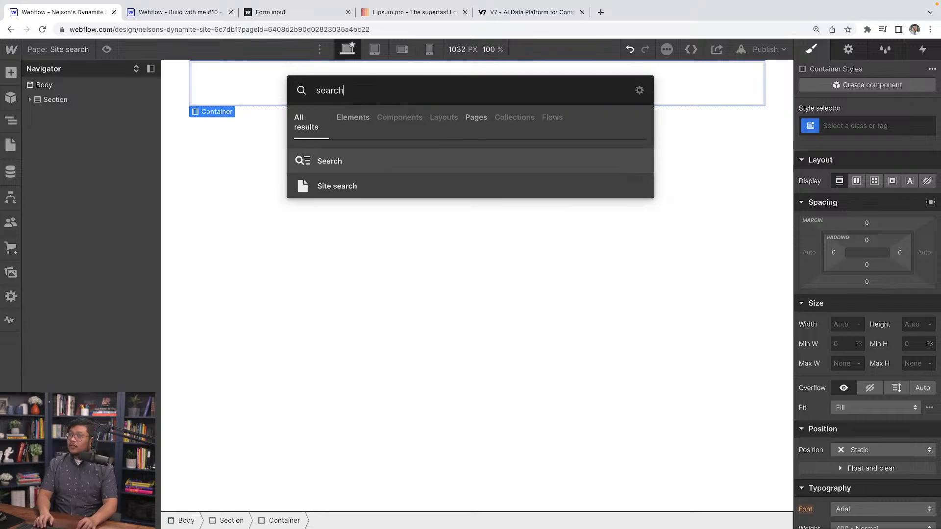
pyautogui.write('rch')
pyautogui.press('Return')
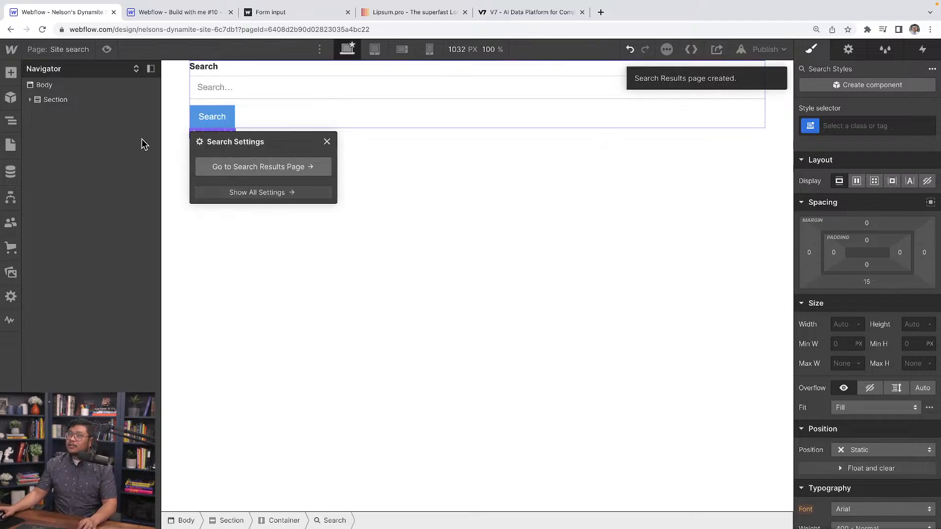
# Apply the existing Section class to the new section.
pyautogui.click(56, 100)
pyautogui.hotkey('ctrl', 'Return')
pyautogui.write('c')
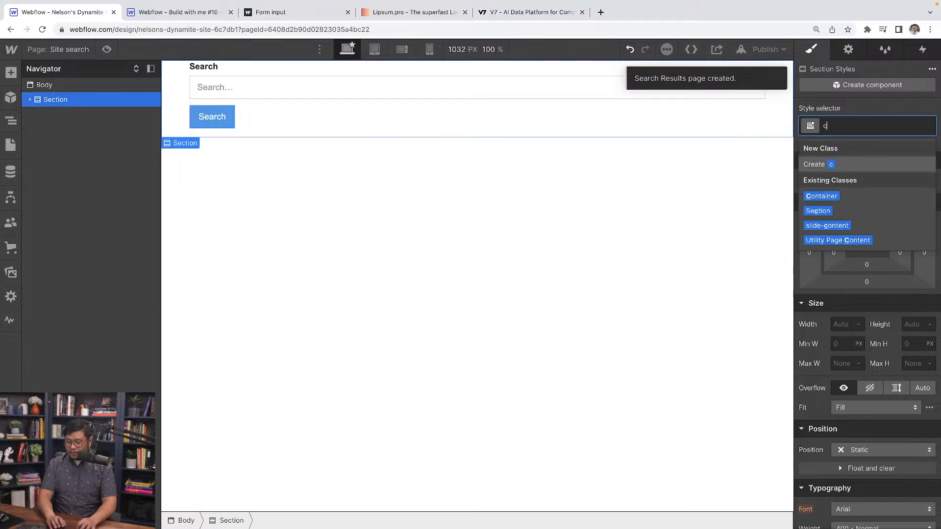
pyautogui.press('Down')
pyautogui.press('Down')
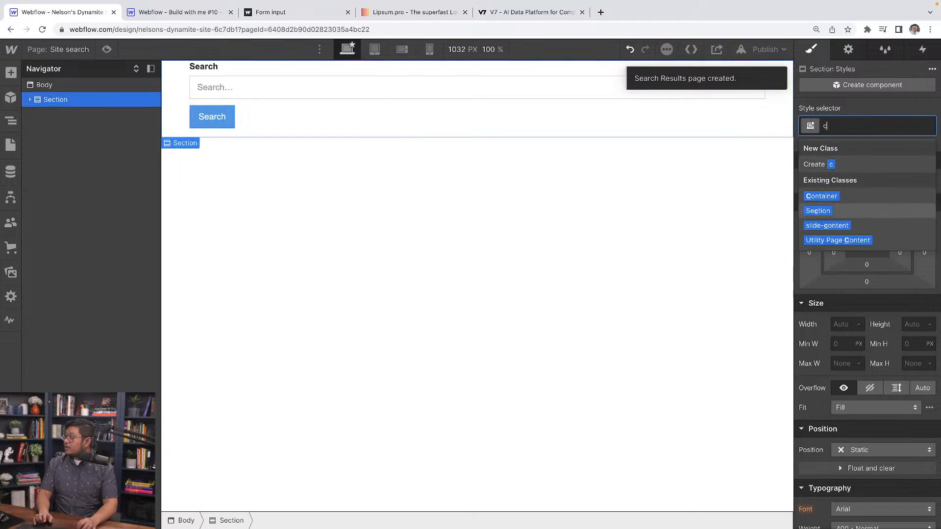
pyautogui.press('Return')
# Apply the existing Container class to the container inside the section.
pyautogui.click(30, 99)
pyautogui.click(63, 115)
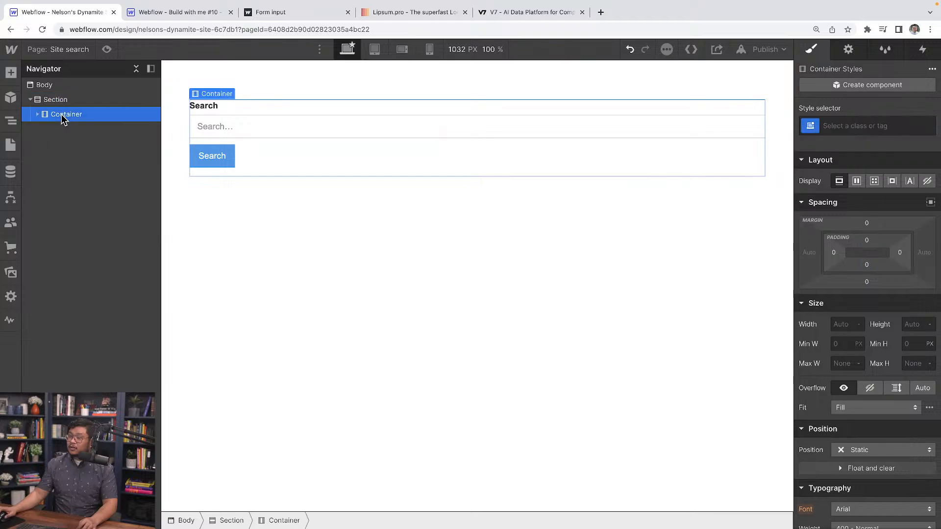
pyautogui.hotkey('ctrl', 'Return')
pyautogui.write('conta')
pyautogui.press('Down')
pyautogui.press('Return')
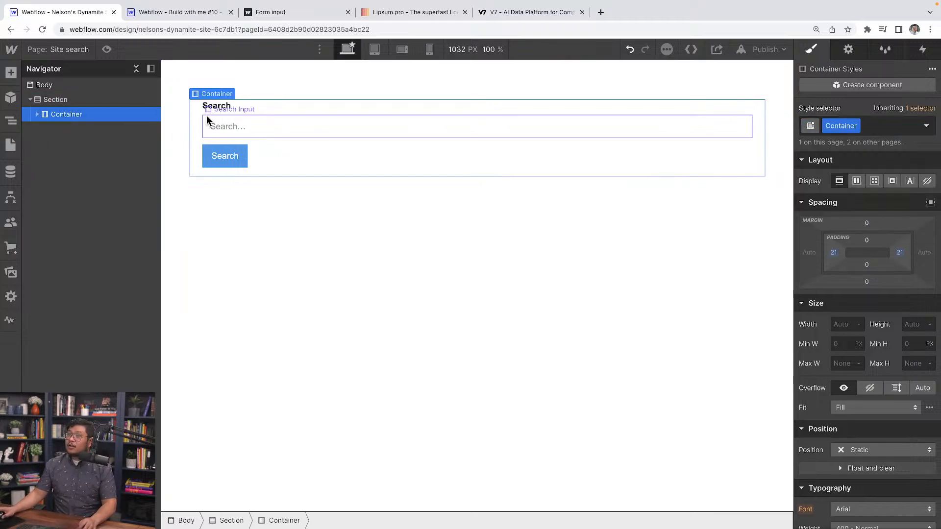
# Replace the search field label's text with "Hey, you're on the mobile breakpoint".
pyautogui.click(37, 114)
pyautogui.click(221, 106)
pyautogui.doubleClick(220, 106)
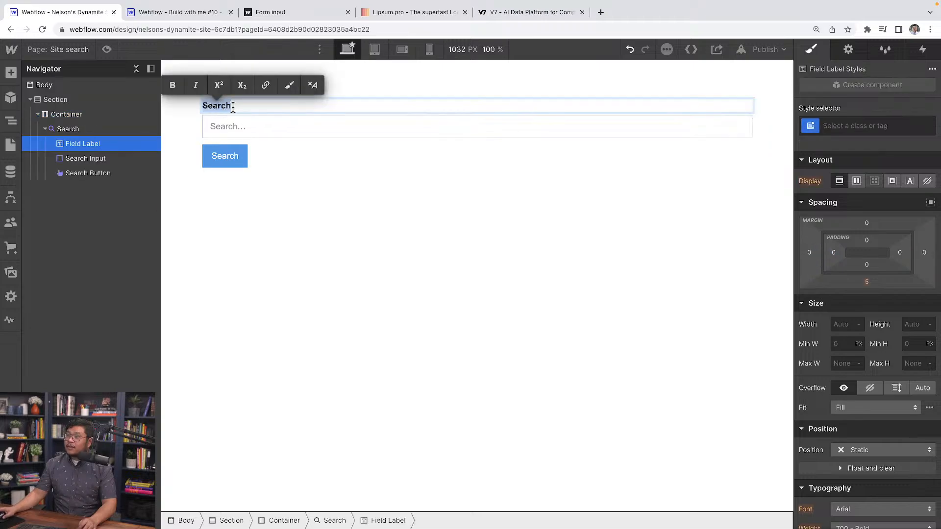
pyautogui.write('Mo')
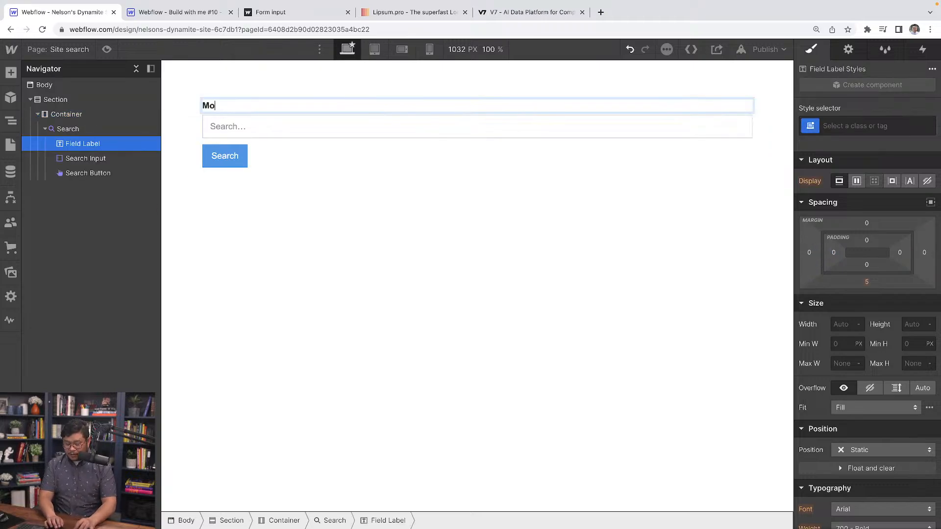
pyautogui.write('bile')
pyautogui.hotkey('ctrl', 'a')
pyautogui.press('BackSpace')
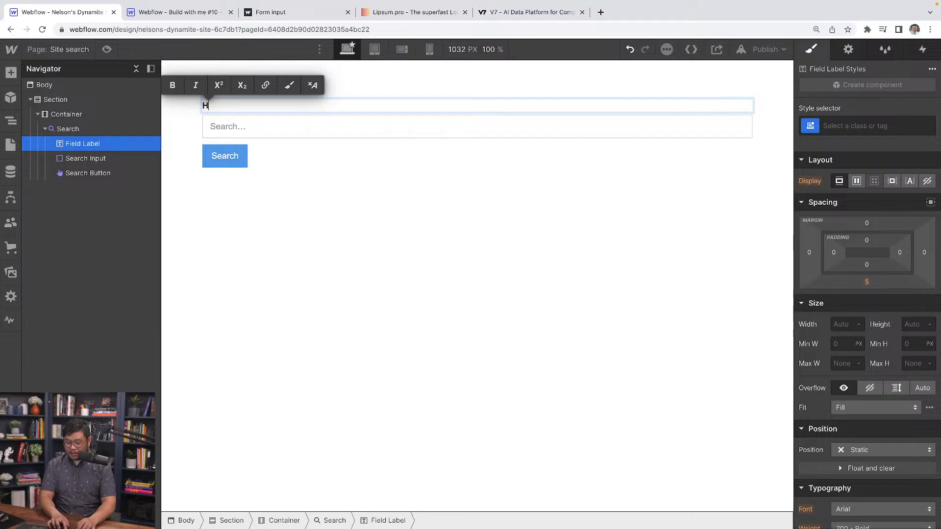
pyautogui.write("Hey, you're ion the mobile")
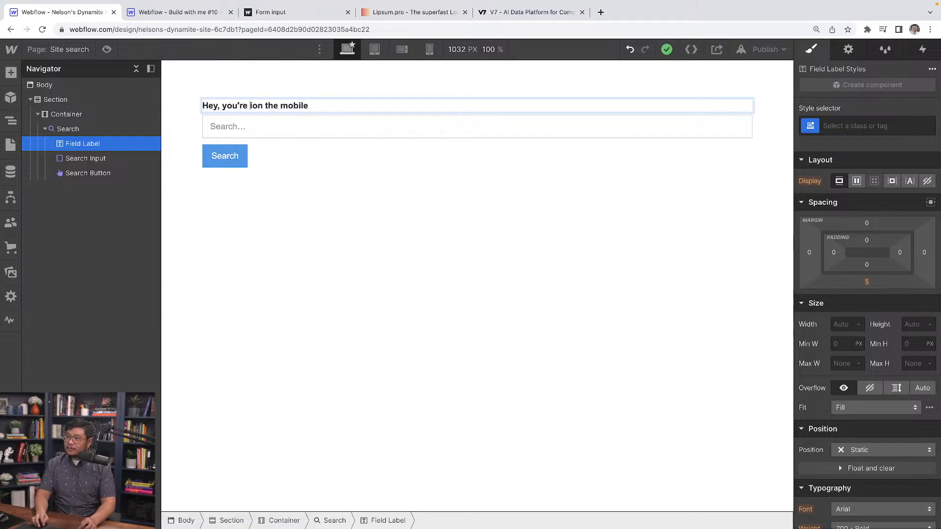
pyautogui.press('Delete')
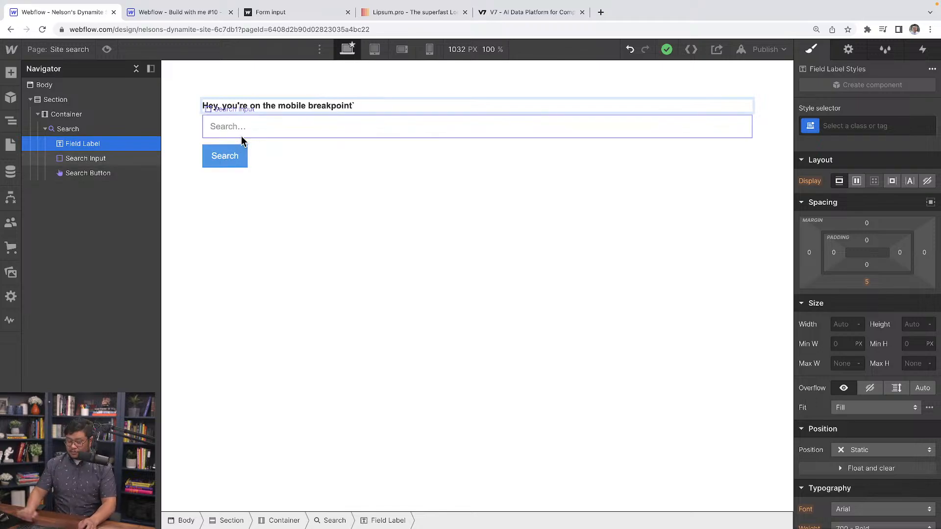
# Create a class named "breakpoint indicator" on the search field label.
pyautogui.click(862, 125)
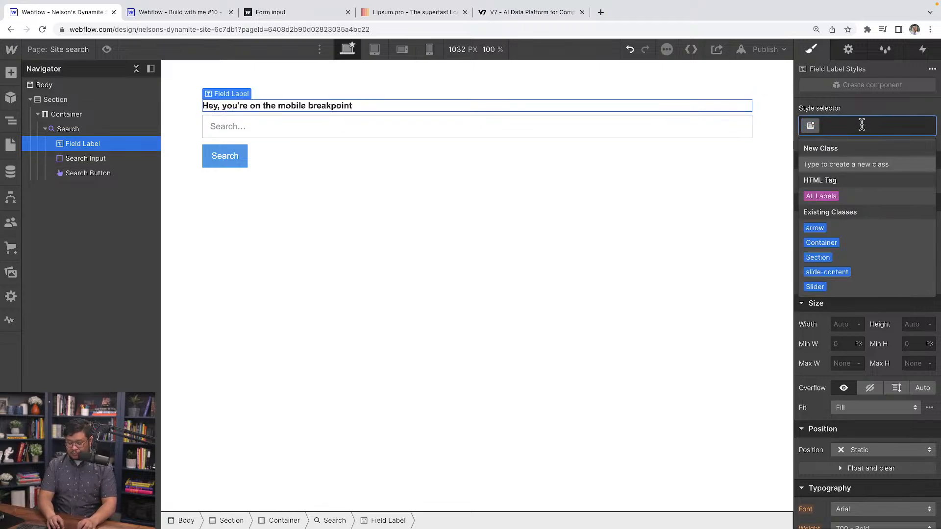
pyautogui.write('breakp')
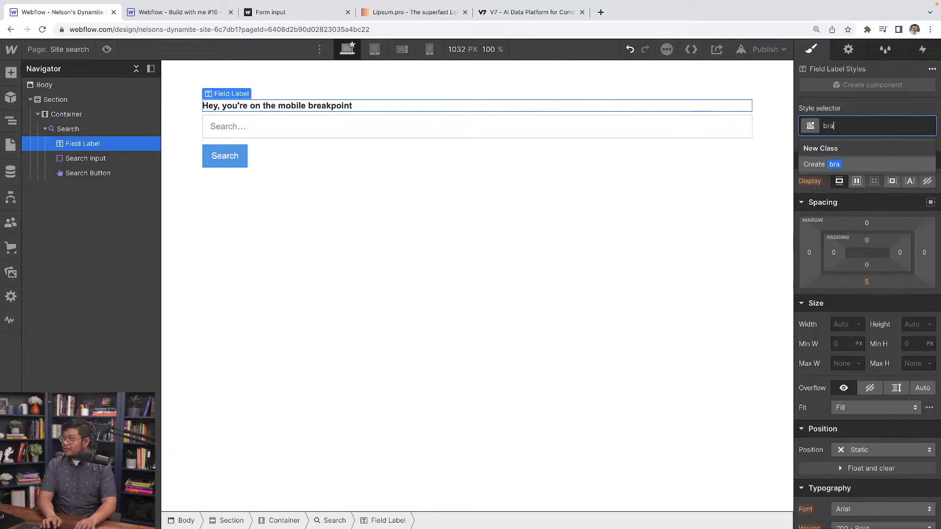
pyautogui.write('oint indicator')
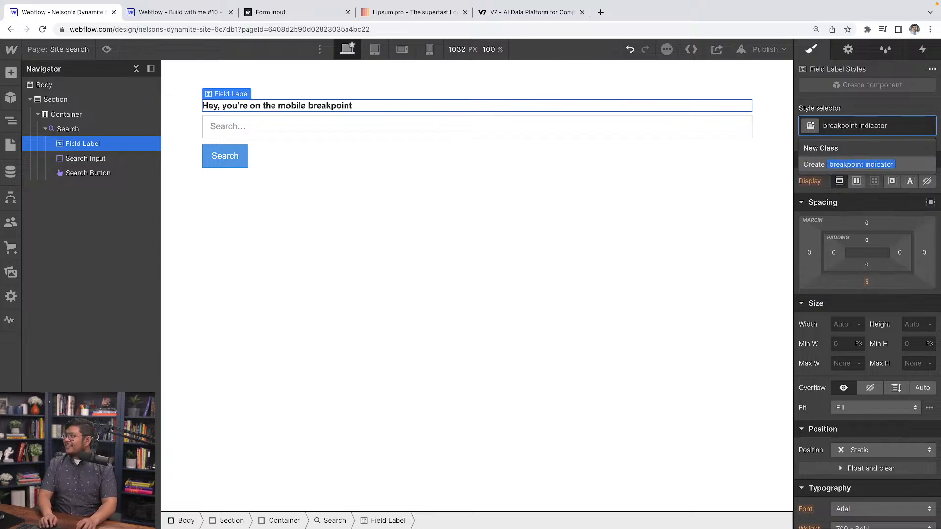
pyautogui.press('Return')
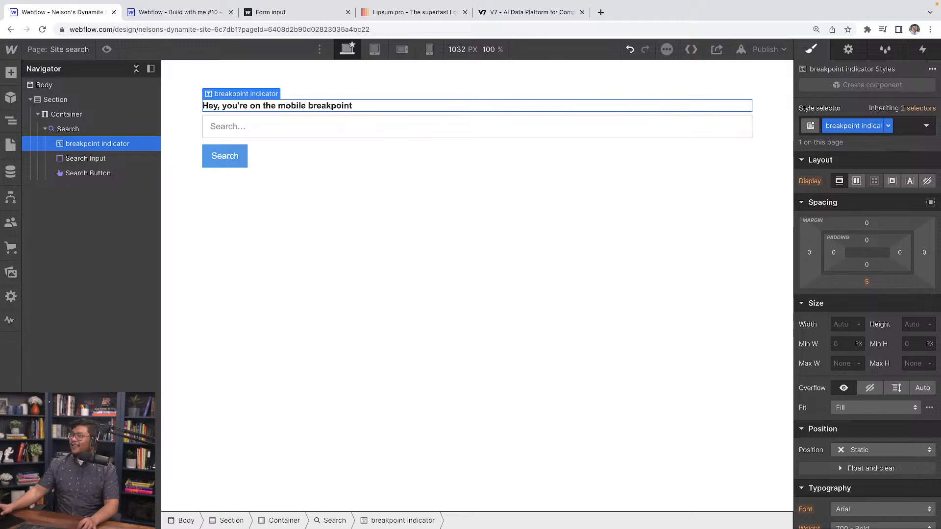
# Set the breakpoint indicator's display to None on desktop and to Block on the mobile landscape breakpoint.
pyautogui.click(927, 181)
pyautogui.click(402, 50)
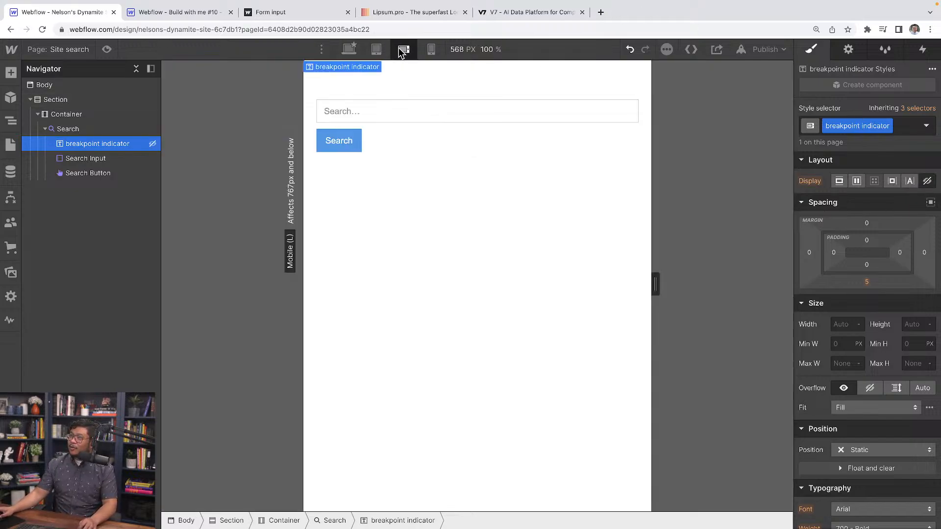
pyautogui.click(840, 182)
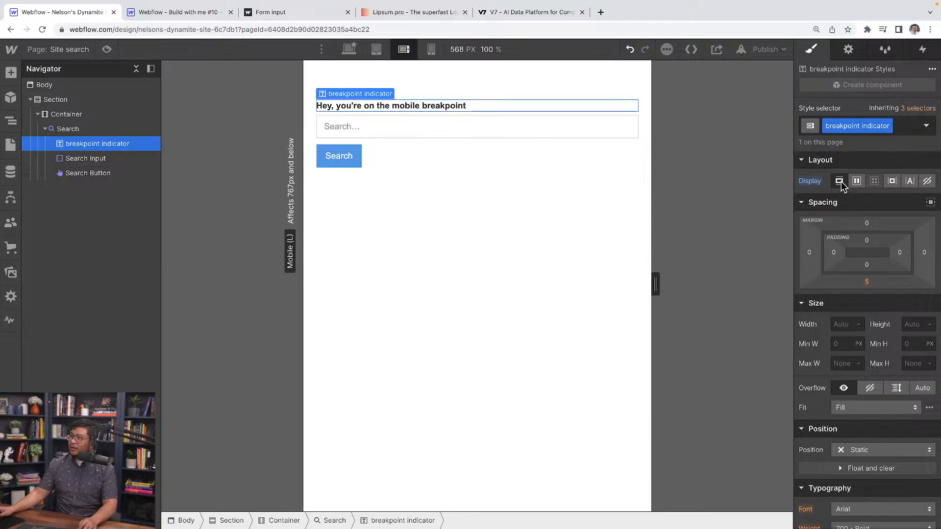
# Preview the search page at desktop and tablet widths, widening the tablet view to 986 px, to check the breakpoint label.
pyautogui.click(349, 49)
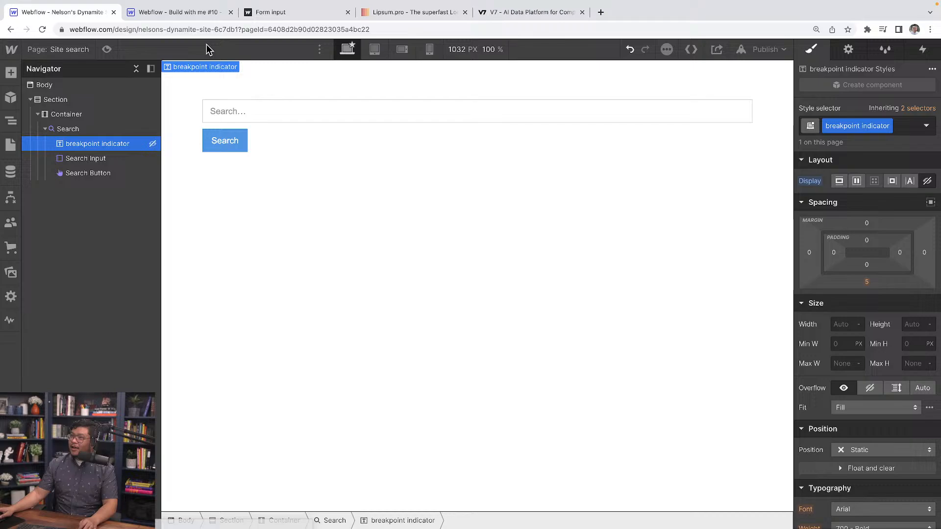
pyautogui.click(107, 49)
pyautogui.click(438, 49)
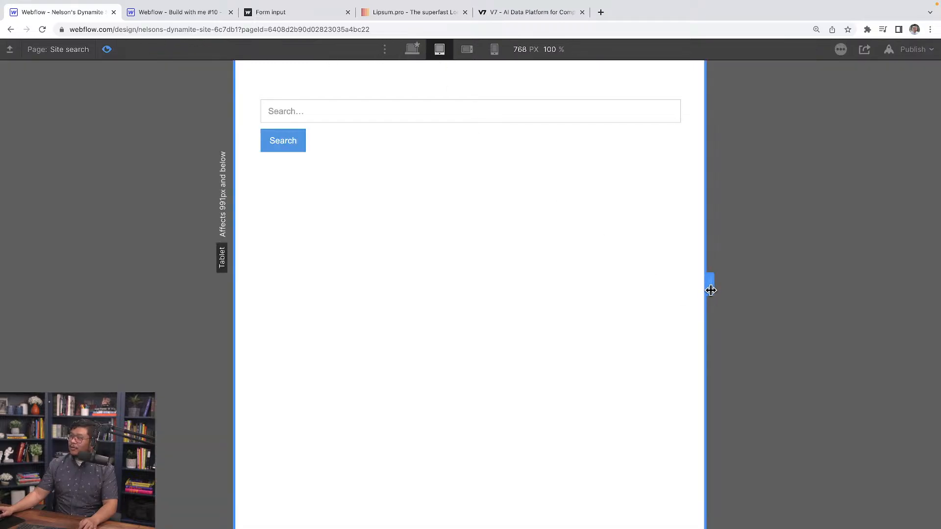
pyautogui.moveTo(712, 290); pyautogui.dragTo(769, 294)
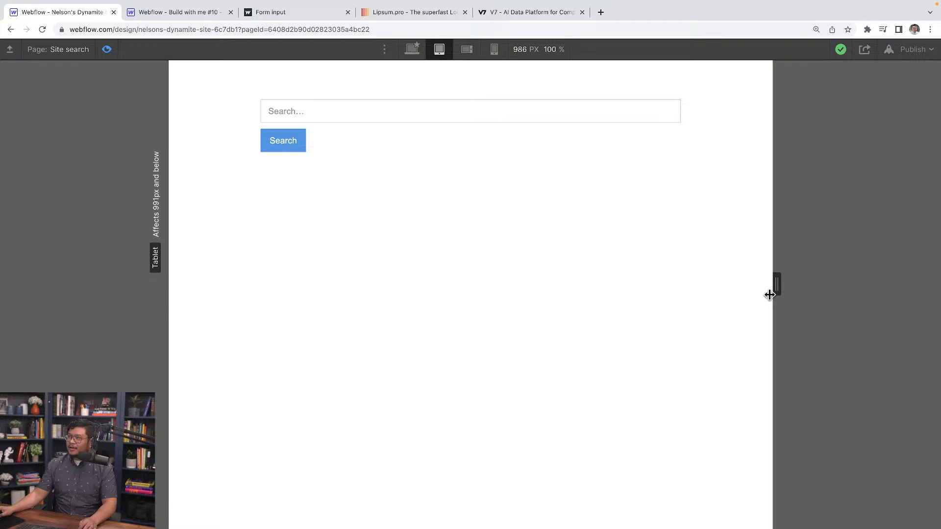
pyautogui.click(410, 49)
pyautogui.click(106, 50)
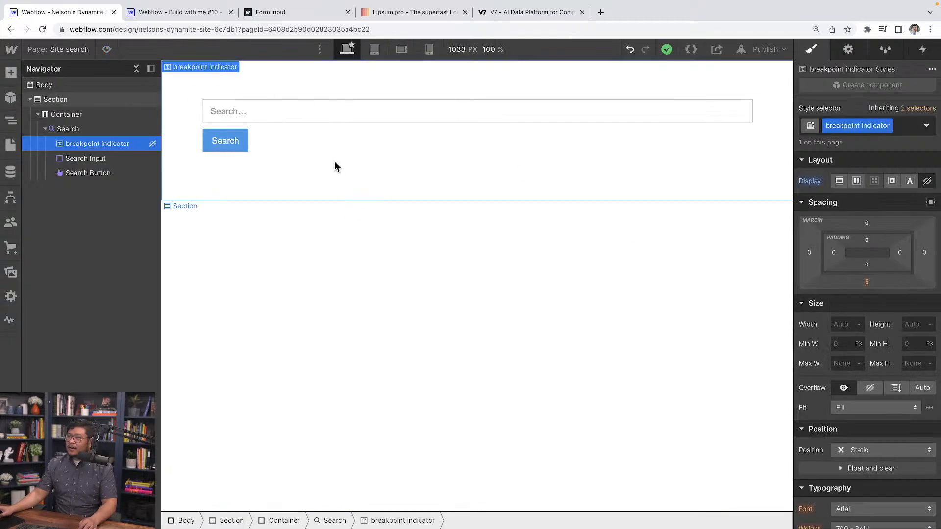
# Add a Rich Text element inside the container, below the search form.
pyautogui.click(44, 129)
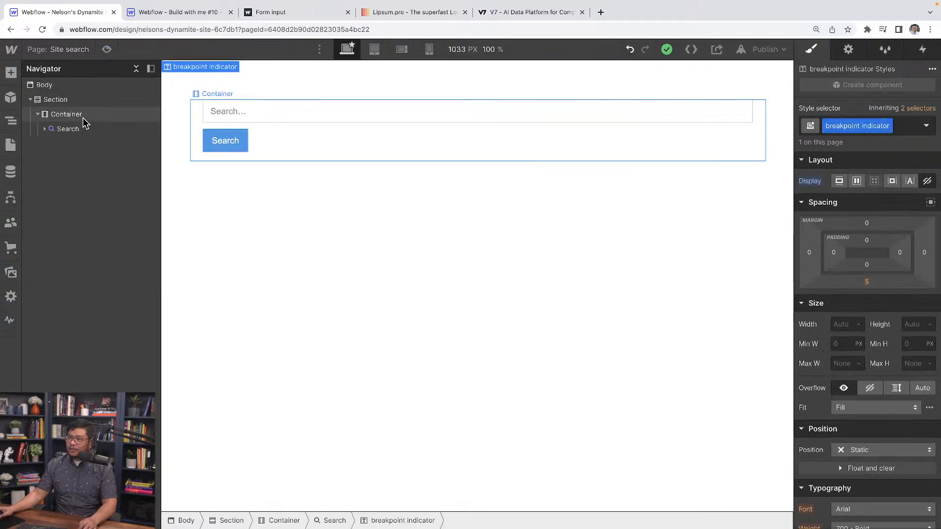
pyautogui.click(83, 116)
pyautogui.press('super+k')
pyautogui.write('rich')
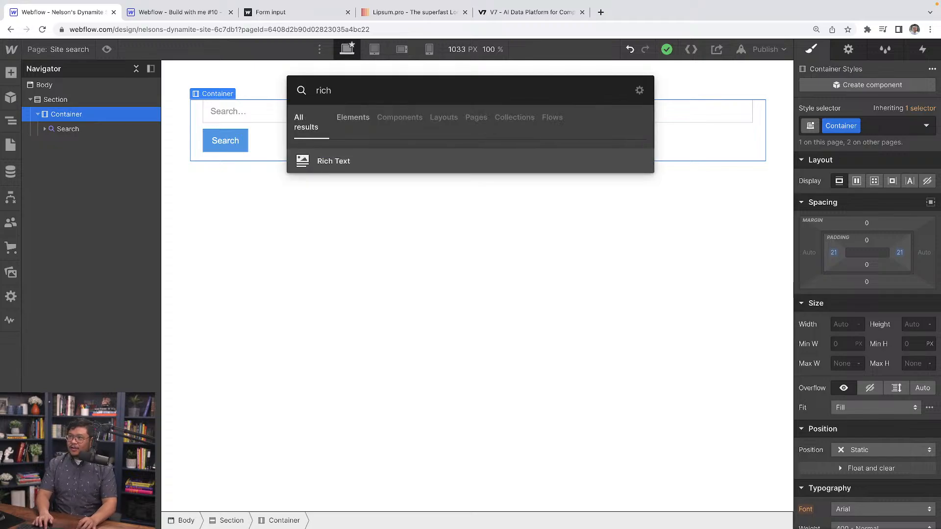
pyautogui.press('Return')
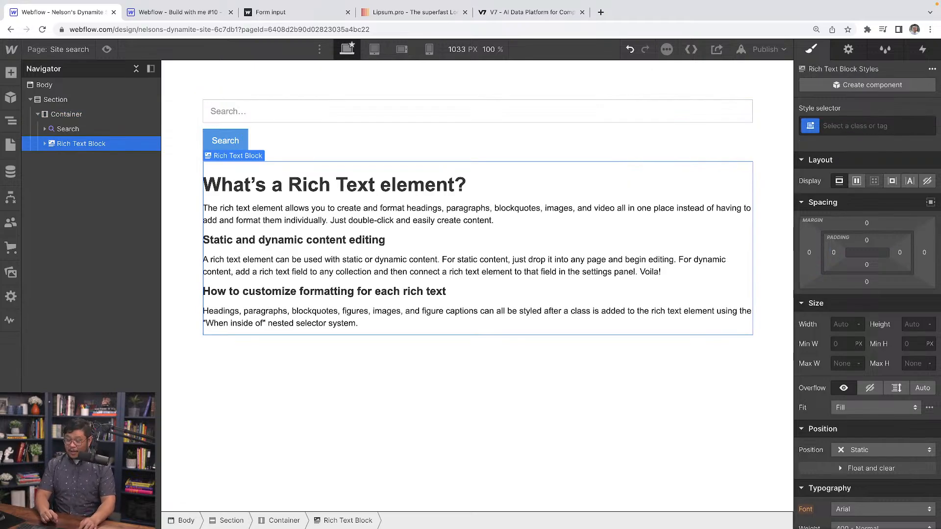
# Duplicate the rich text block four times to fill the page with content.
pyautogui.press('super+d')
pyautogui.press('super+d')
pyautogui.press('super+d')
pyautogui.press('super+d')
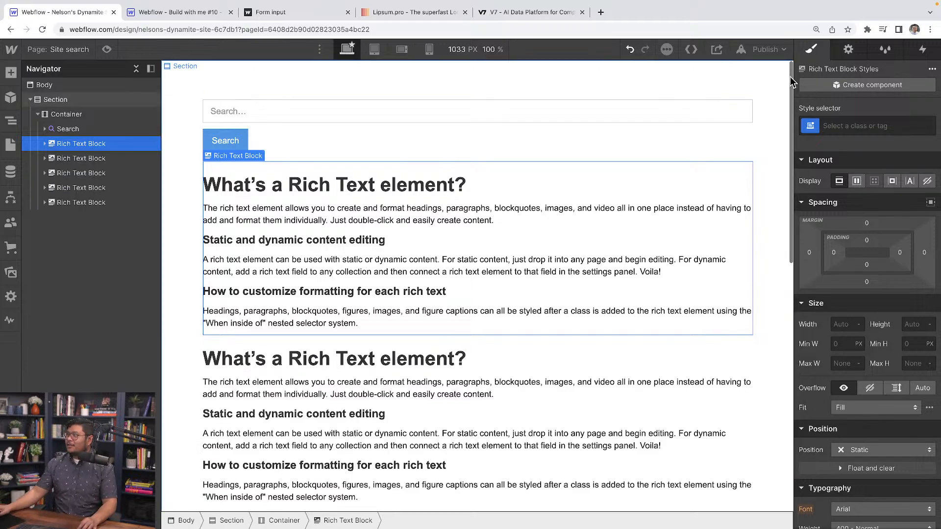
pyautogui.scroll(-5, 722, 218)
pyautogui.scroll(5, 498, 368)
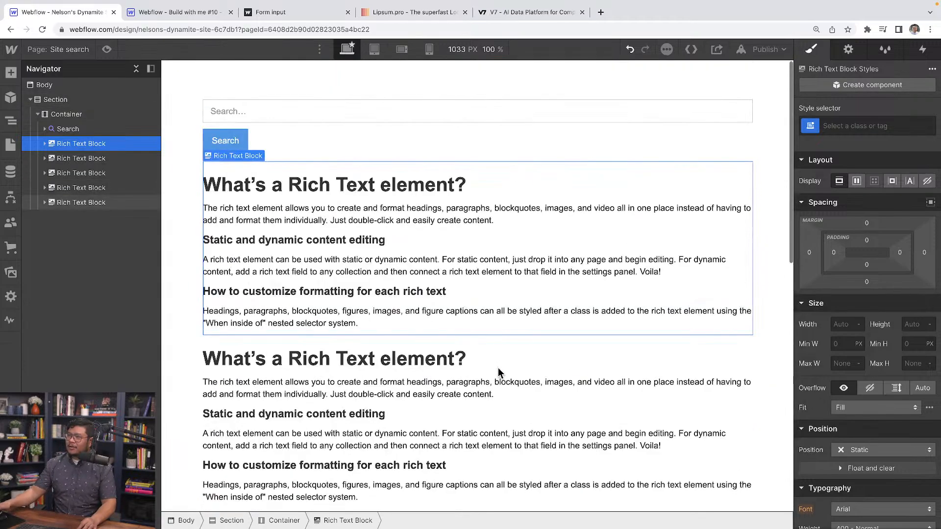
pyautogui.scroll(-5, 496, 378)
pyautogui.scroll(5, 494, 378)
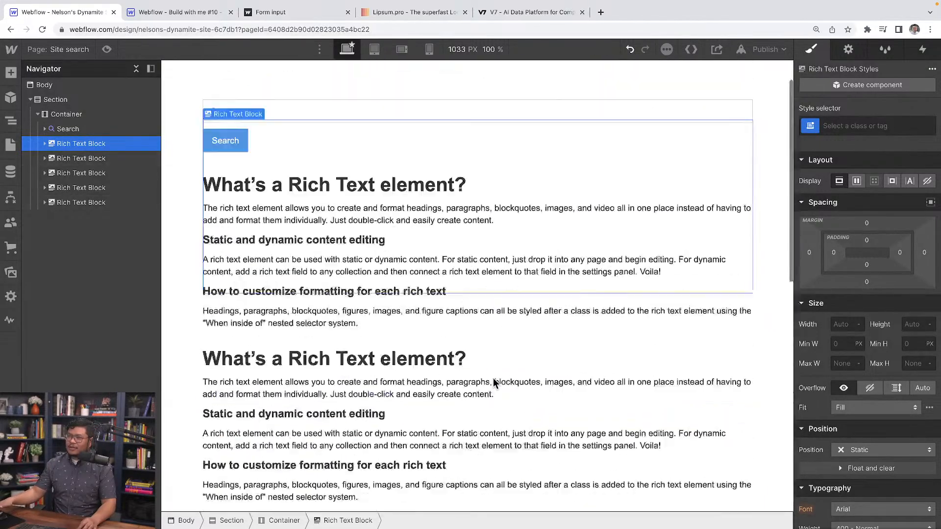
# Create a class named search-form on the Search element.
pyautogui.click(258, 112)
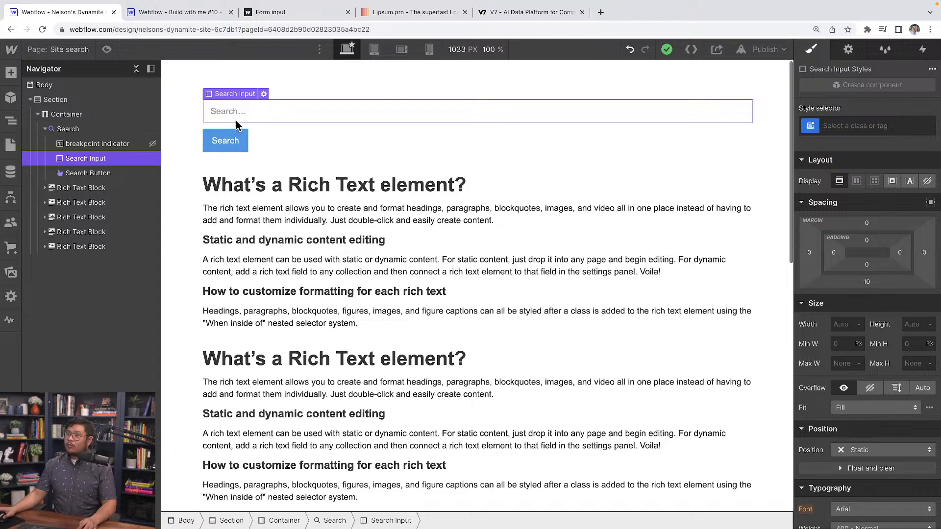
pyautogui.click(100, 129)
pyautogui.click(857, 128)
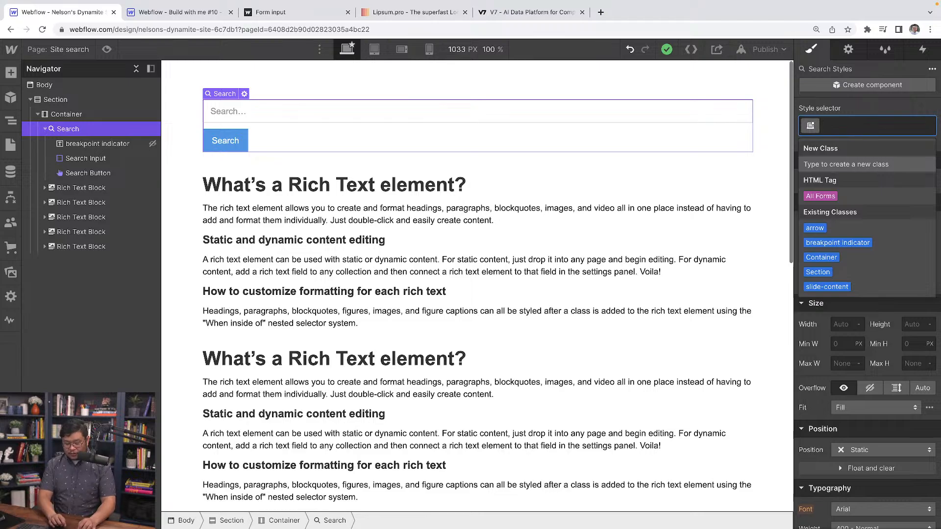
pyautogui.write('search-form')
pyautogui.press('Return')
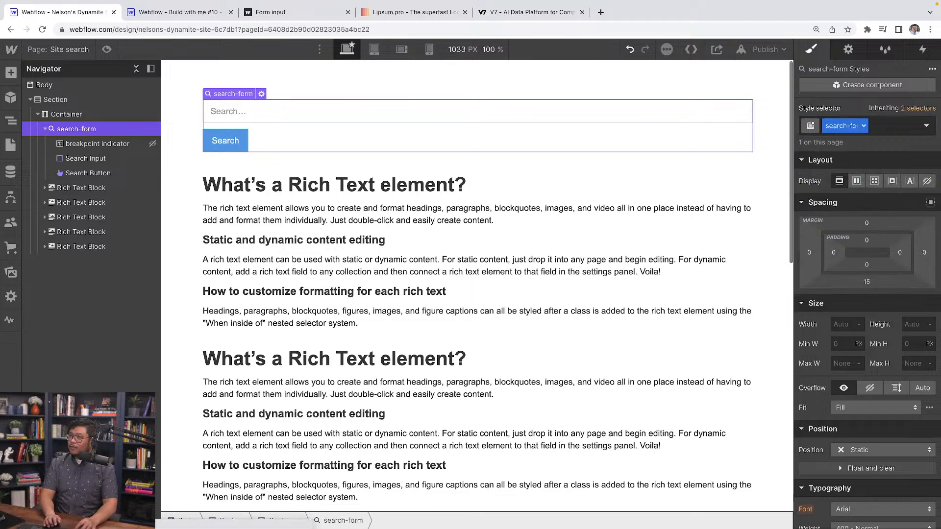
# Create a class named search-input on the search input field.
pyautogui.click(104, 159)
pyautogui.click(866, 125)
pyautogui.write('search-input')
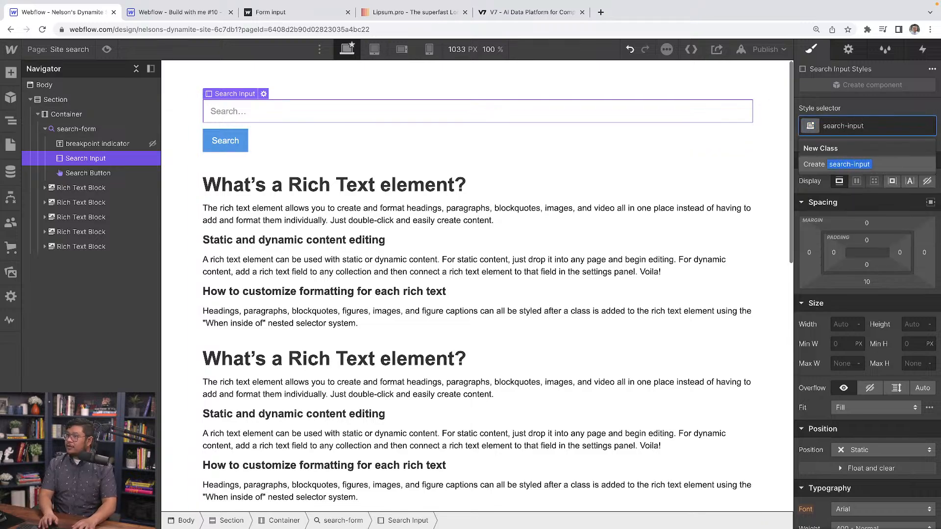
pyautogui.press('Return')
# Add a Text Block inside the search form, after the search button.
pyautogui.click(84, 174)
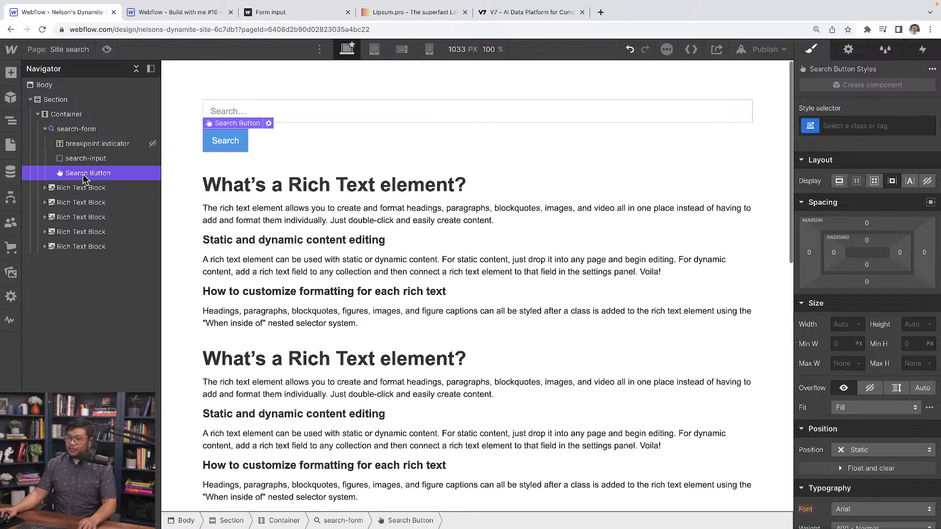
pyautogui.hotkey('ctrl', 'e')
pyautogui.write('text')
pyautogui.press('Down')
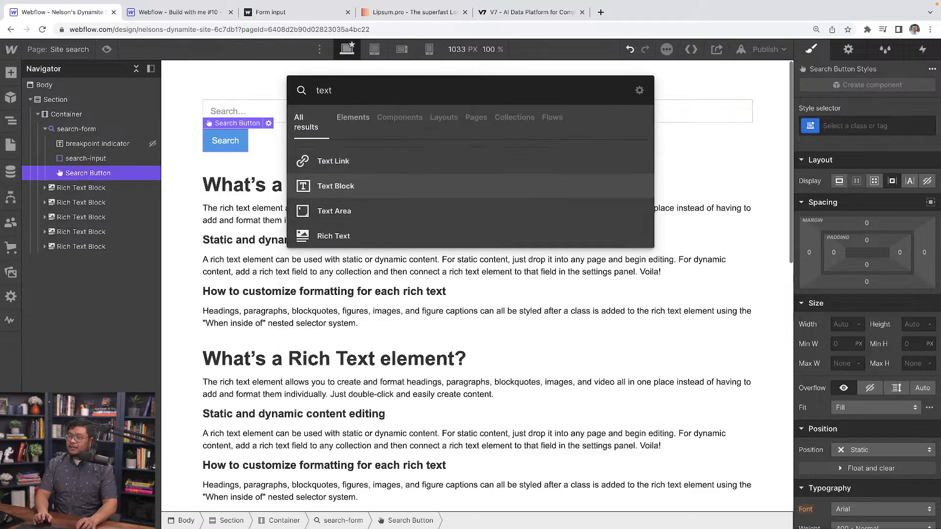
pyautogui.press('Return')
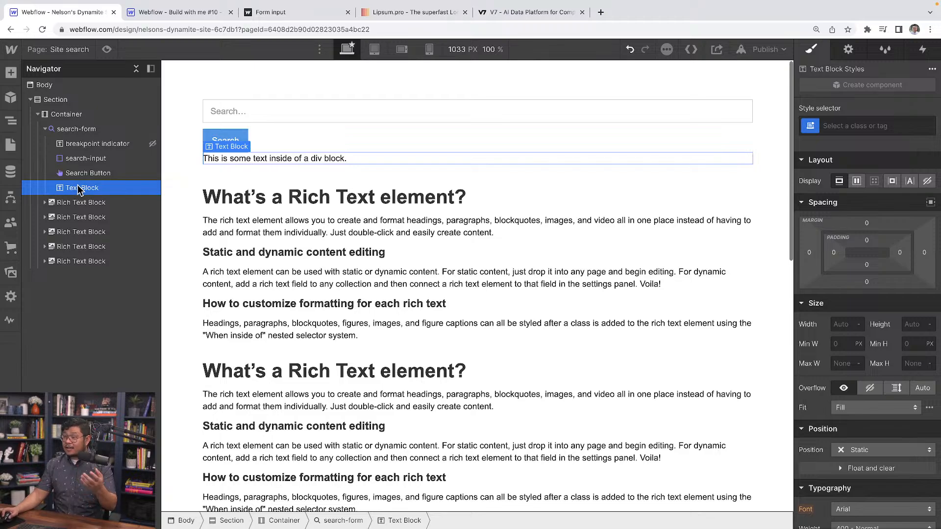
# Replace the new text block's placeholder text with "Close search".
pyautogui.doubleClick(282, 160)
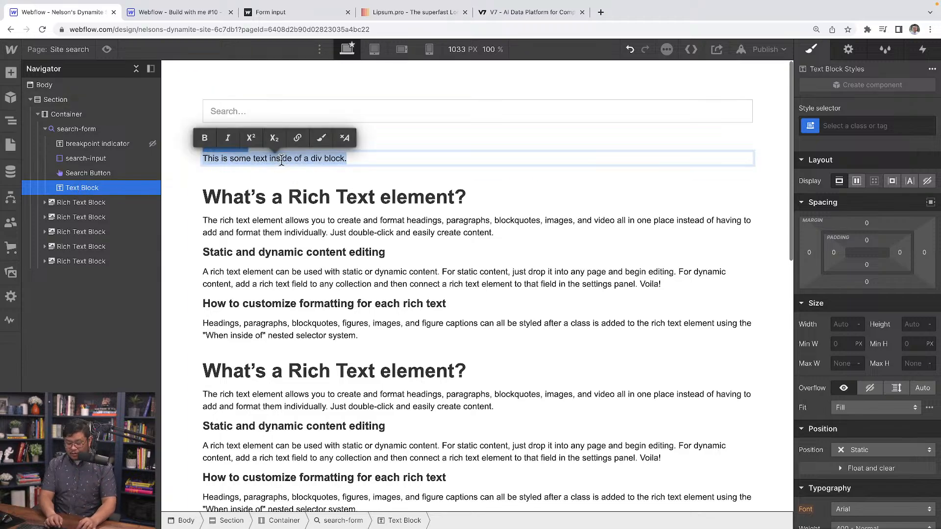
pyautogui.write('Close search')
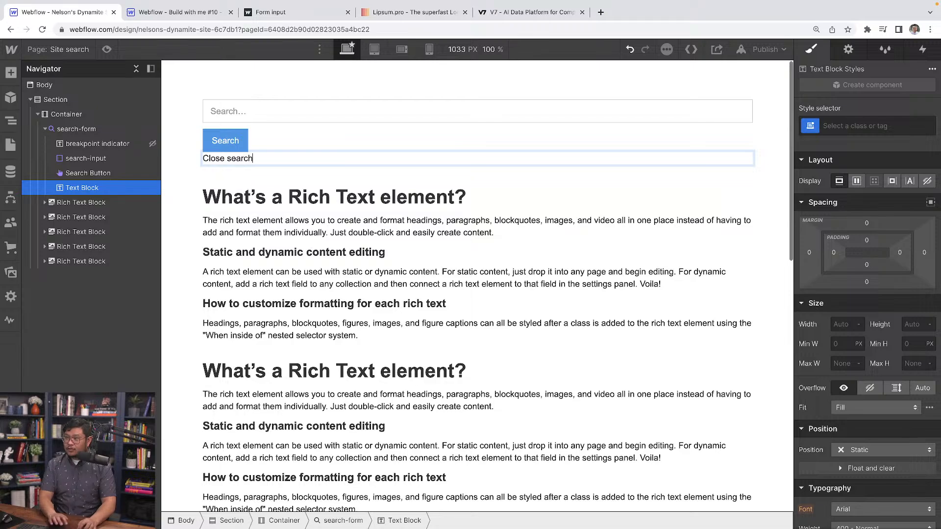
pyautogui.press('Escape')
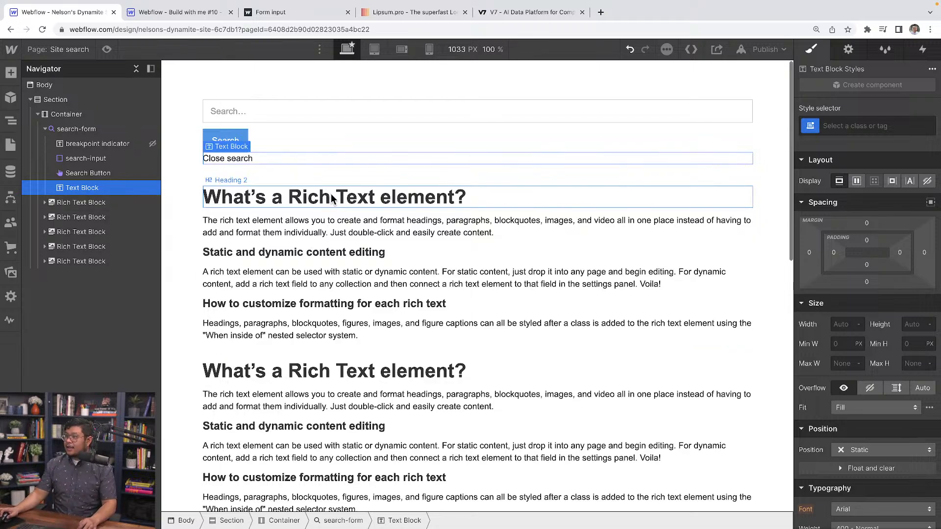
# Set the "Close search" text block's top margin to 12 px.
pyautogui.moveTo(867, 223); pyautogui.dragTo(868, 216)
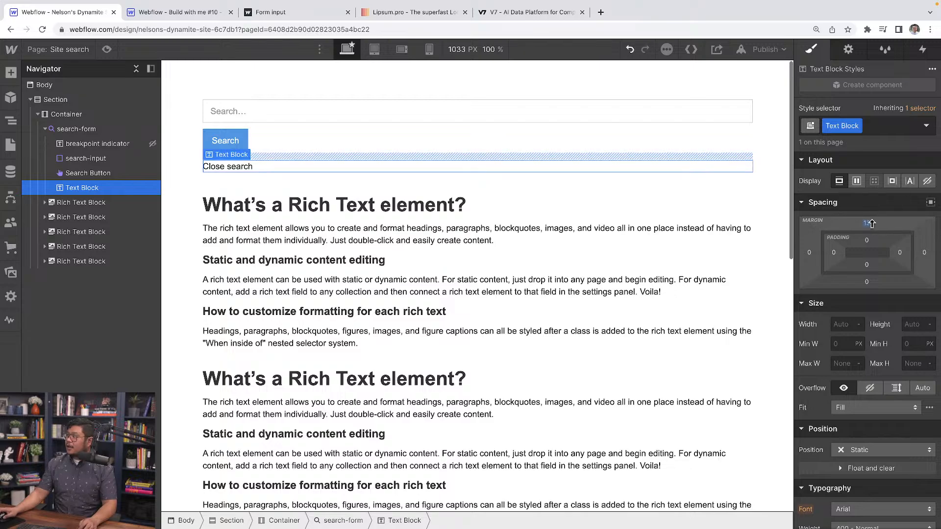
pyautogui.click(867, 223)
pyautogui.write('12')
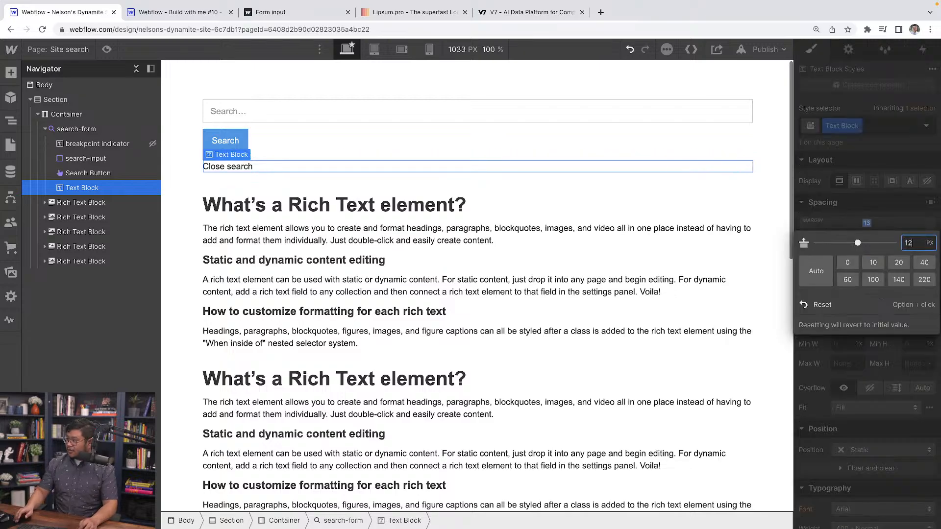
pyautogui.press('Return')
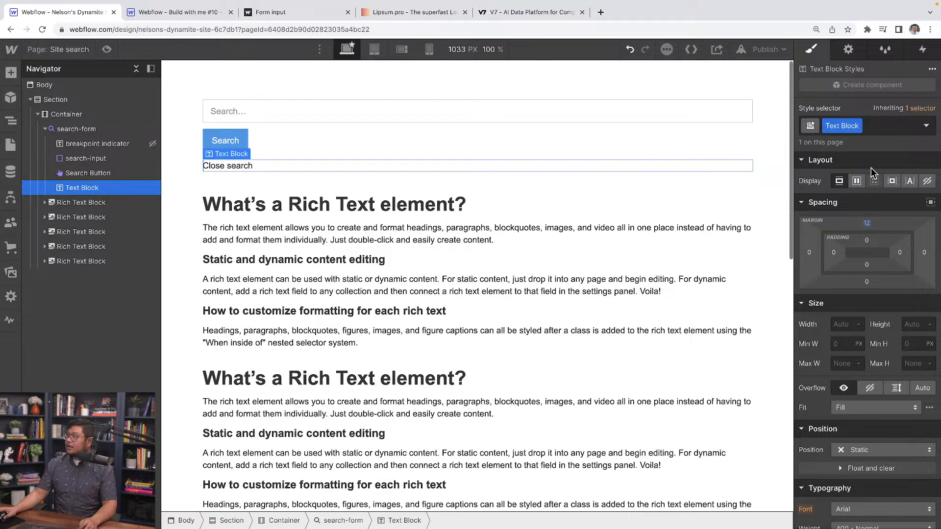
# Rename the "Close search" text block's class to close-search and set its display to None on desktop.
pyautogui.click(848, 128)
pyautogui.write('close')
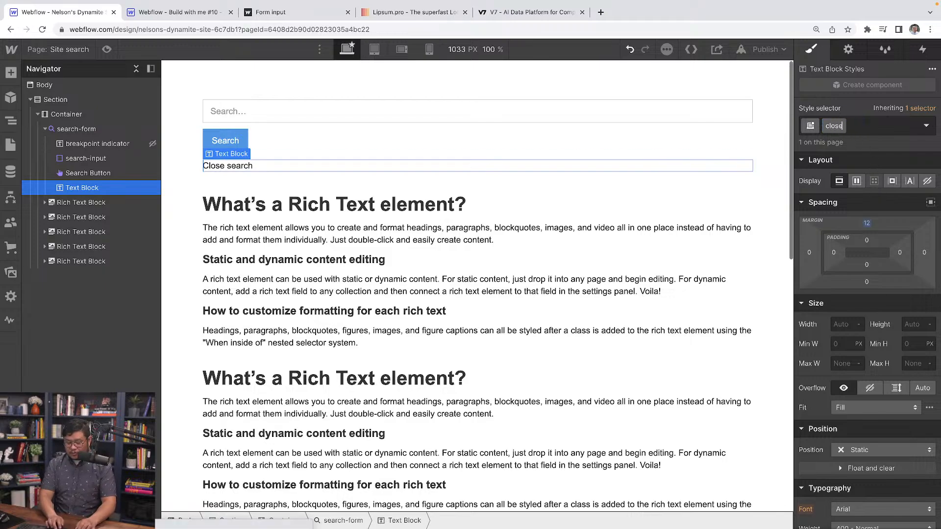
pyautogui.write('-search')
pyautogui.press('Return')
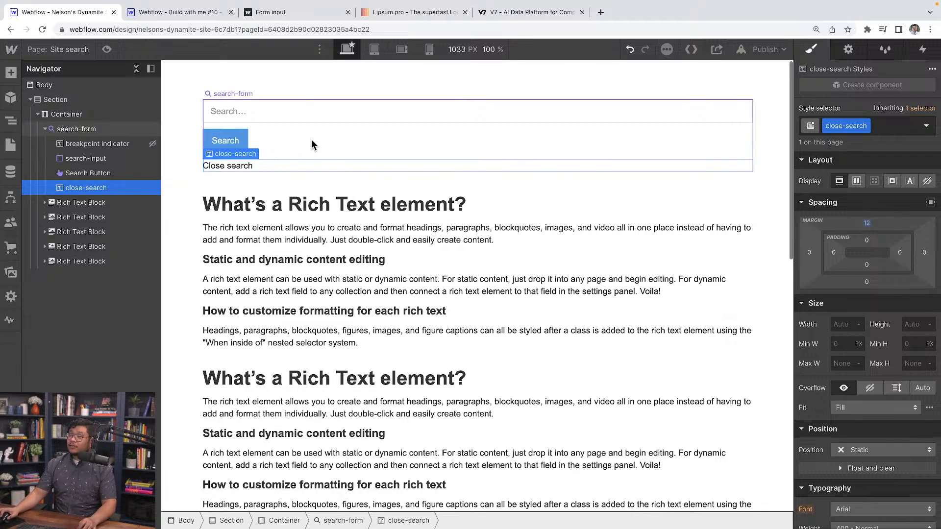
pyautogui.click(927, 182)
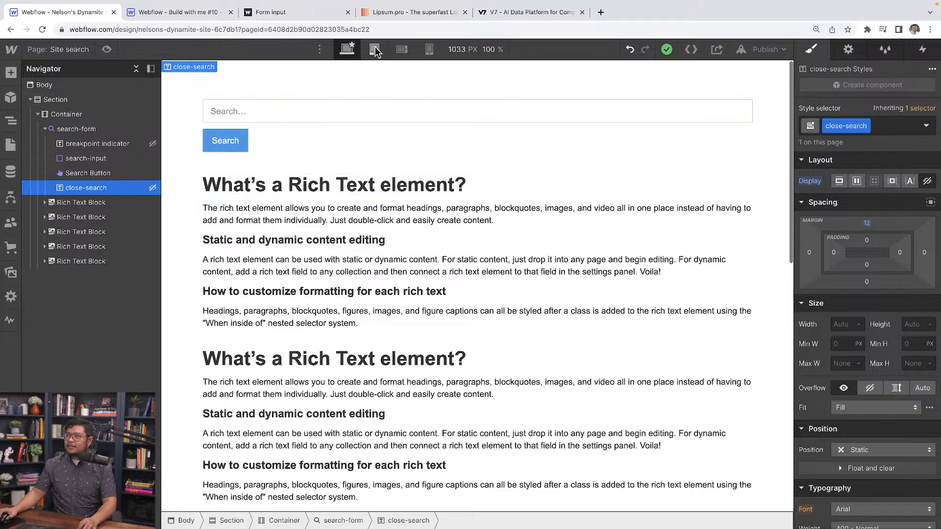
# Switch to the mobile landscape breakpoint and add a combo class named "focused" to the search form.
pyautogui.click(395, 54)
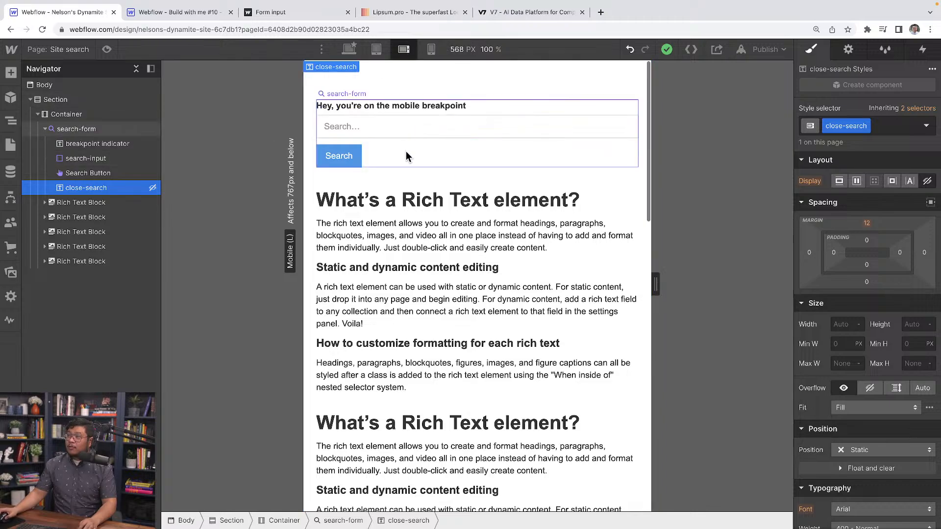
pyautogui.click(113, 130)
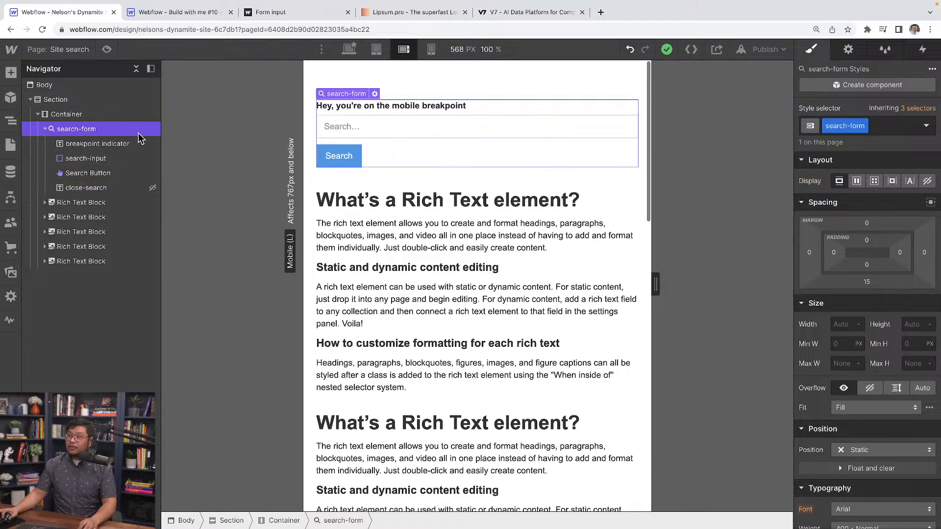
pyautogui.click(902, 128)
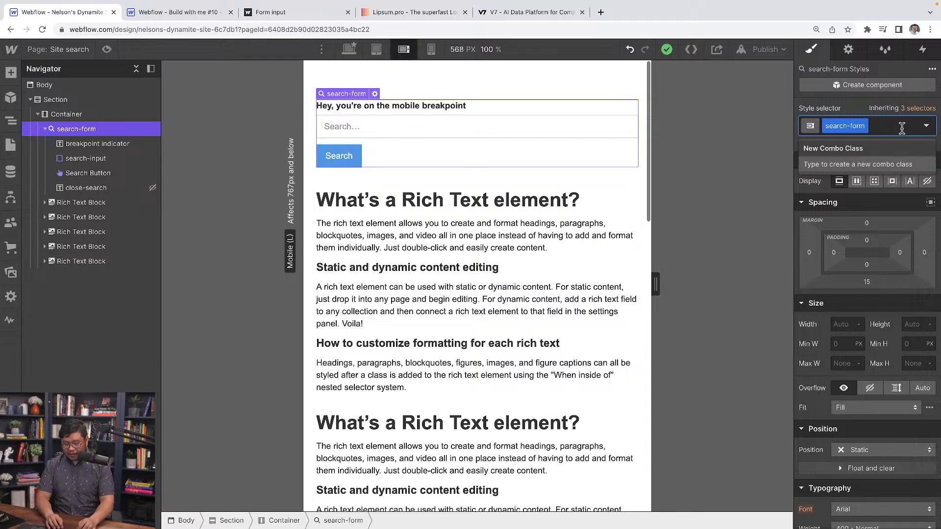
pyautogui.write('focused')
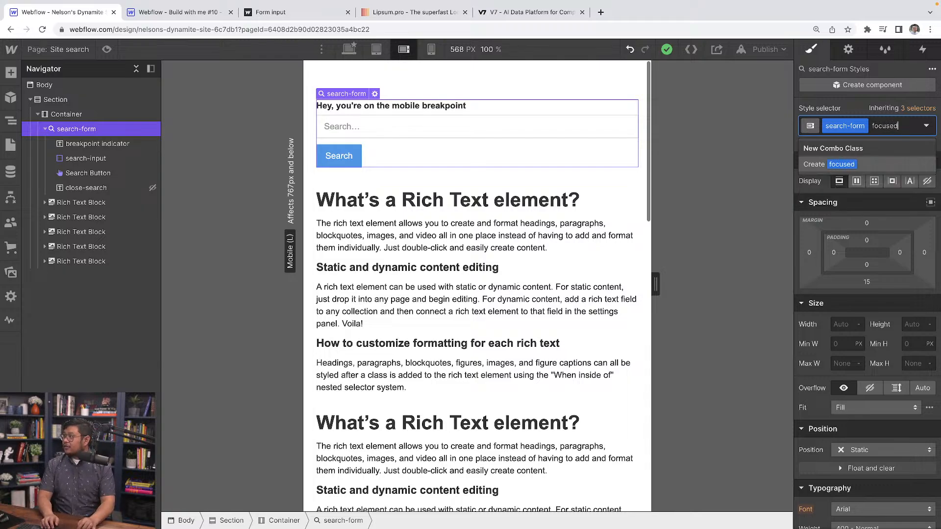
pyautogui.press('Return')
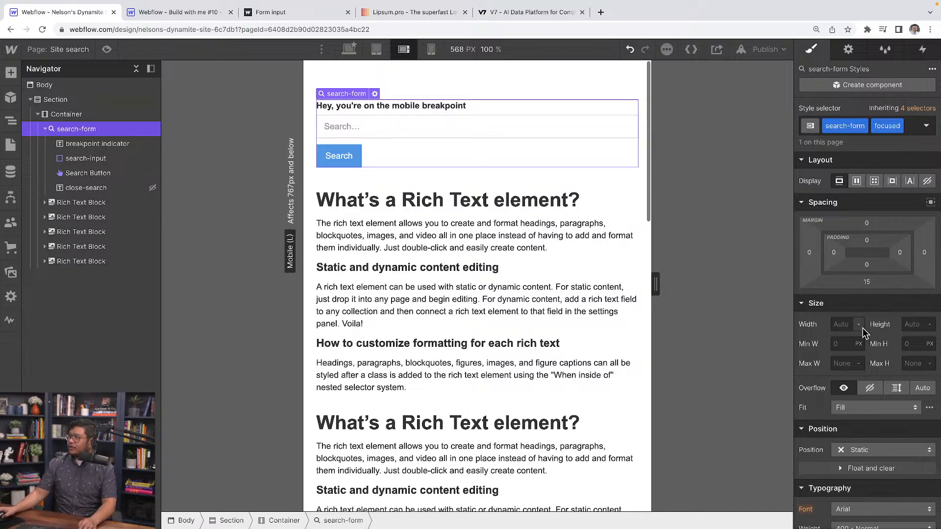
# Give the focused search form a Fixed position with z-index 1000, stretched full-screen with 0% offsets on all sides.
pyautogui.scroll(-2, 863, 326)
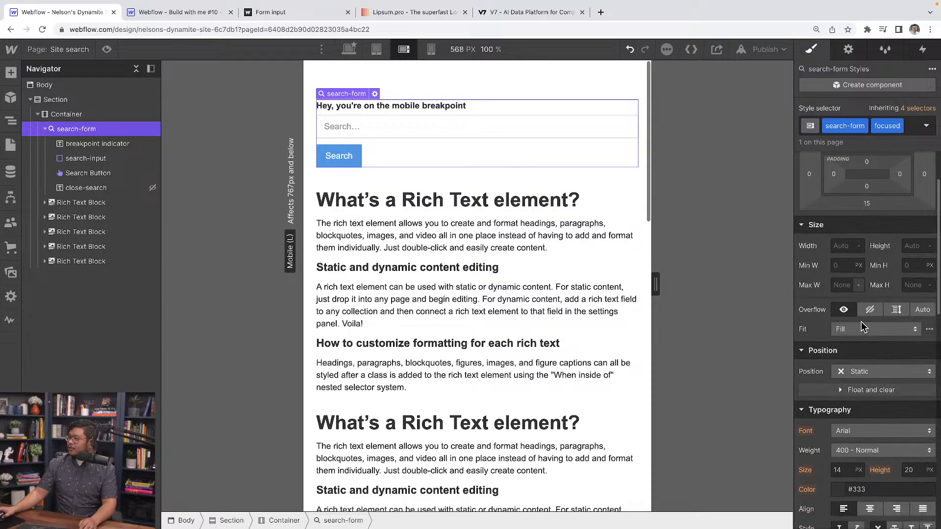
pyautogui.click(856, 355)
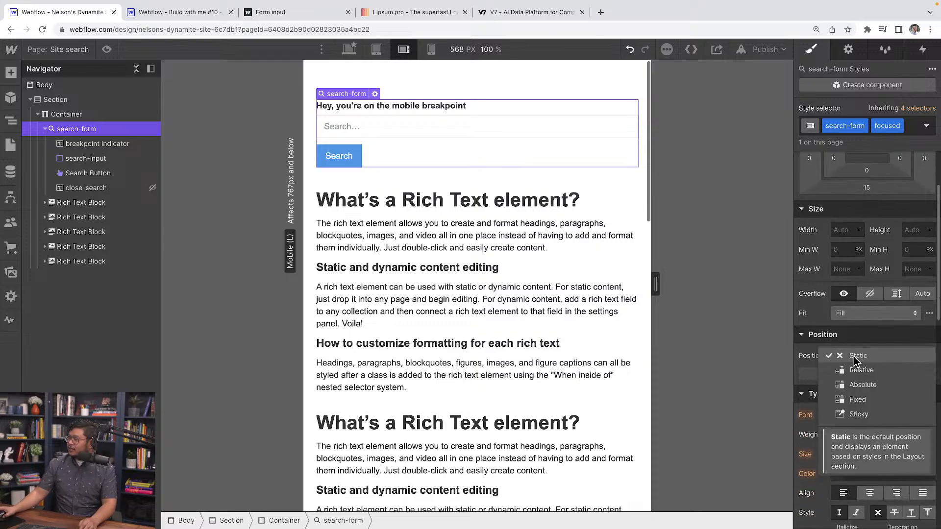
pyautogui.click(866, 402)
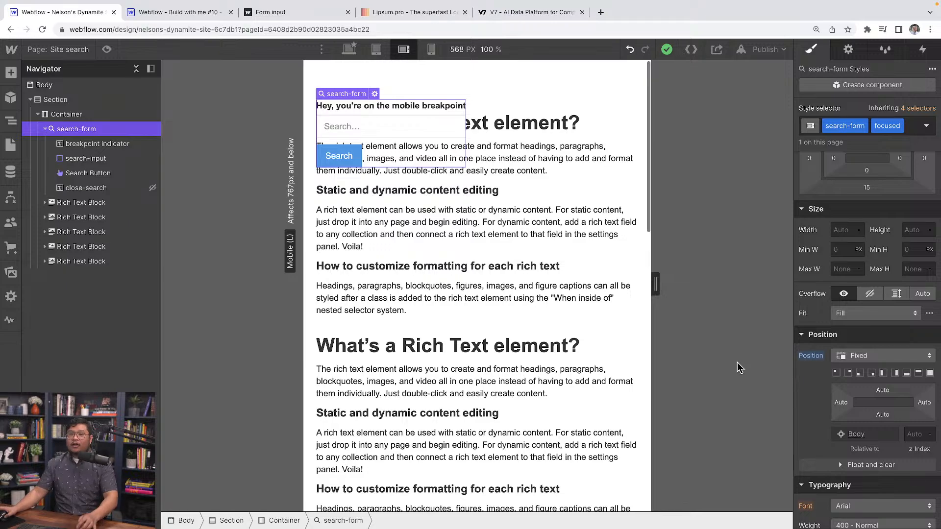
pyautogui.click(911, 435)
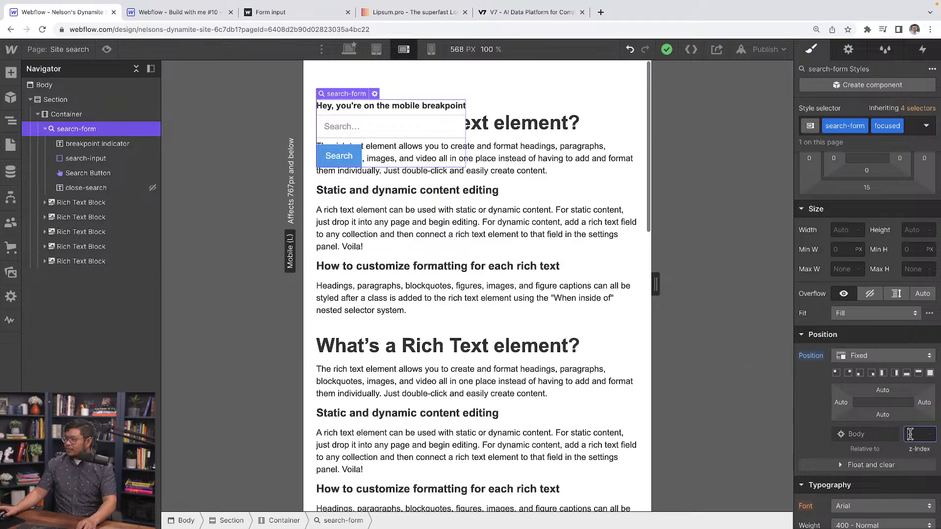
pyautogui.write('1')
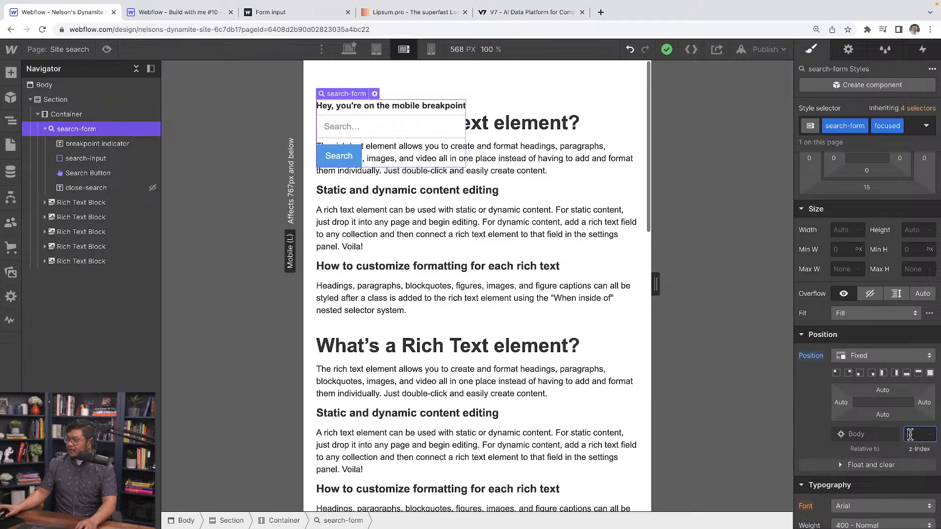
pyautogui.write('000')
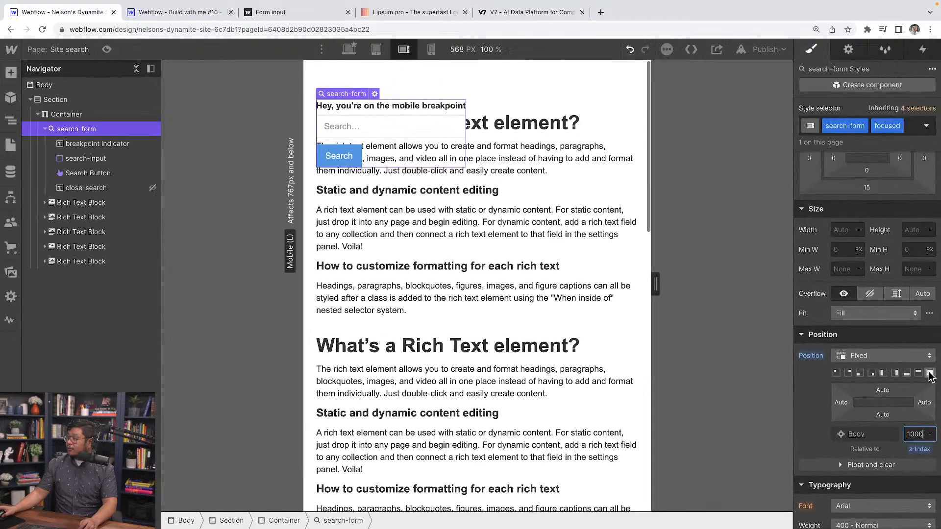
pyautogui.click(908, 199)
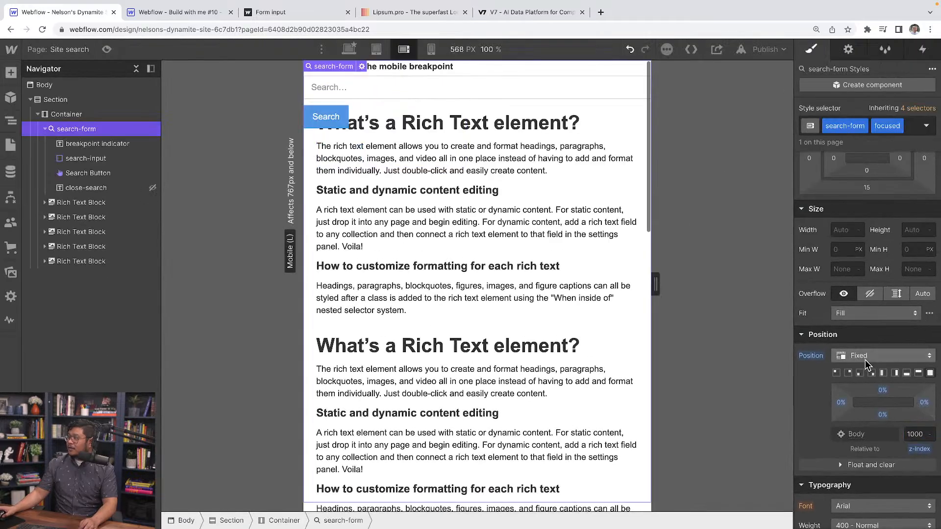
# Make the focused search form a vertical flexbox with centred align and justify, and set its left and right padding to 20 px.
pyautogui.scroll(2, 861, 204)
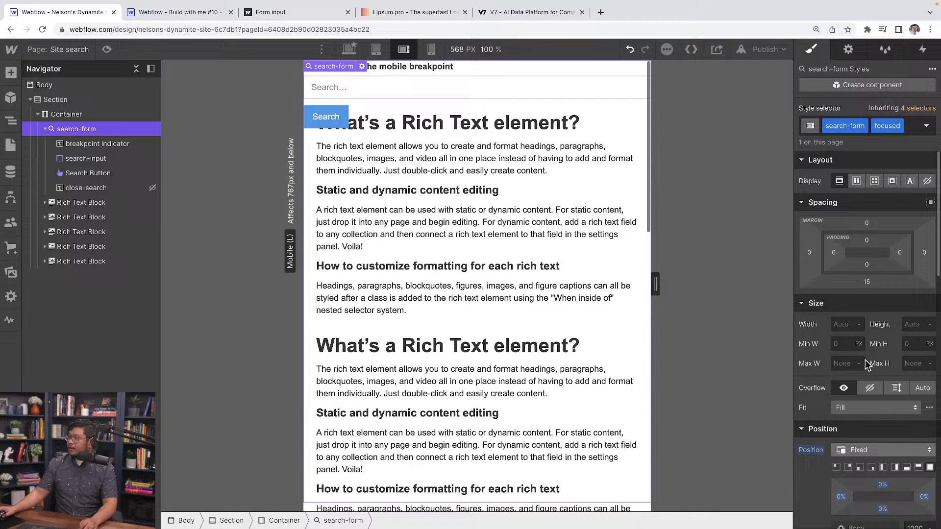
pyautogui.click(857, 182)
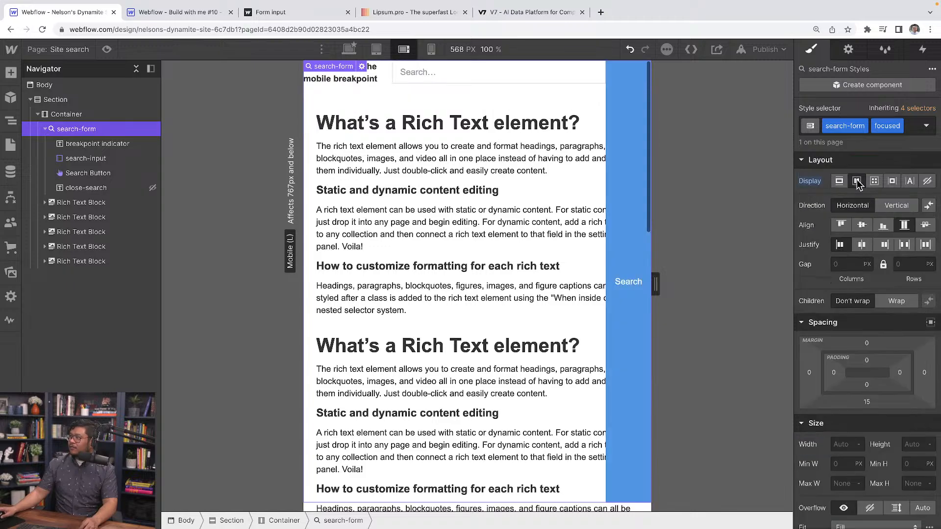
pyautogui.click(862, 225)
pyautogui.click(862, 245)
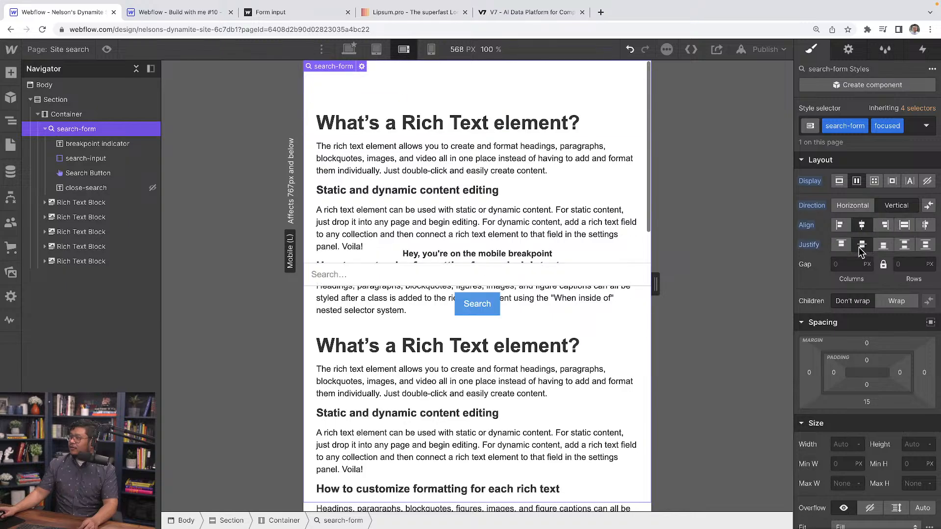
pyautogui.moveTo(834, 372); pyautogui.dragTo(847, 374)
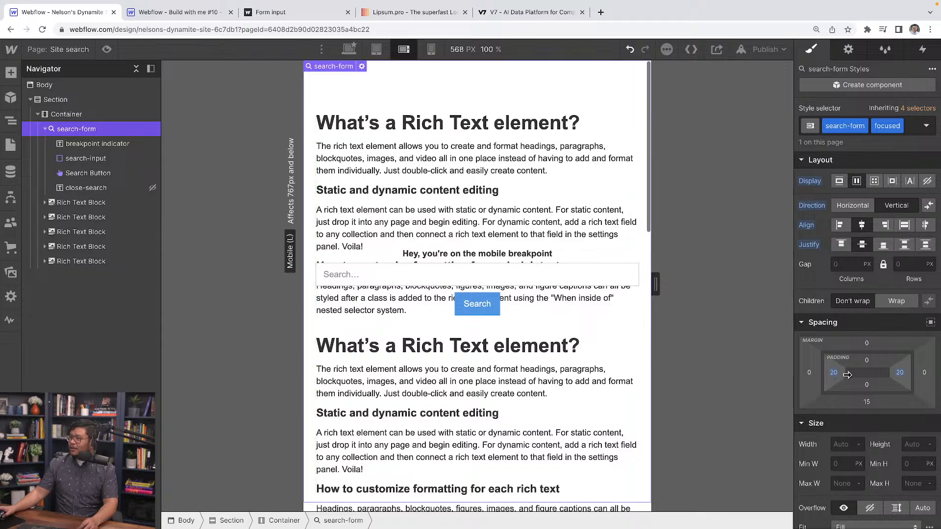
# Set the focused search form's background color to black (#000000) with 80% alpha.
pyautogui.scroll(-10, 849, 338)
pyautogui.scroll(-5, 849, 338)
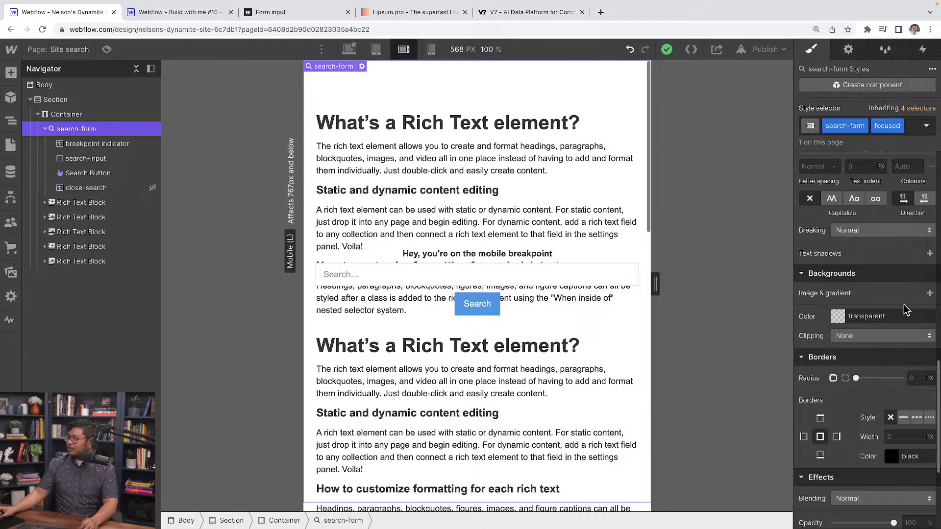
pyautogui.click(842, 319)
pyautogui.moveTo(851, 404); pyautogui.dragTo(750, 458)
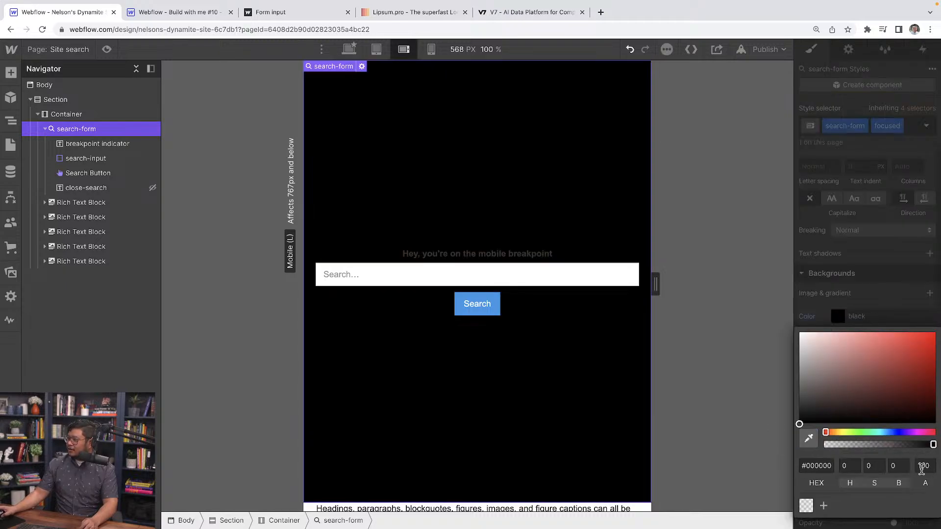
pyautogui.click(921, 466)
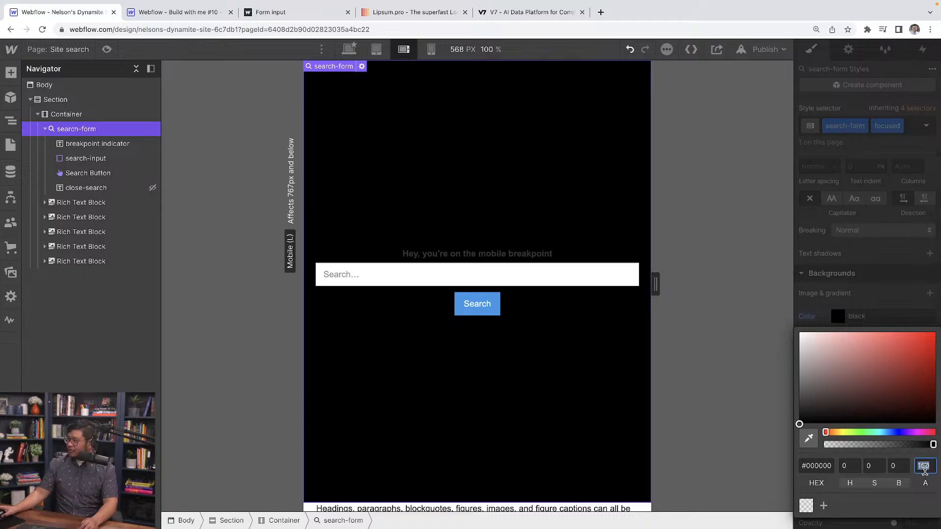
pyautogui.write('80')
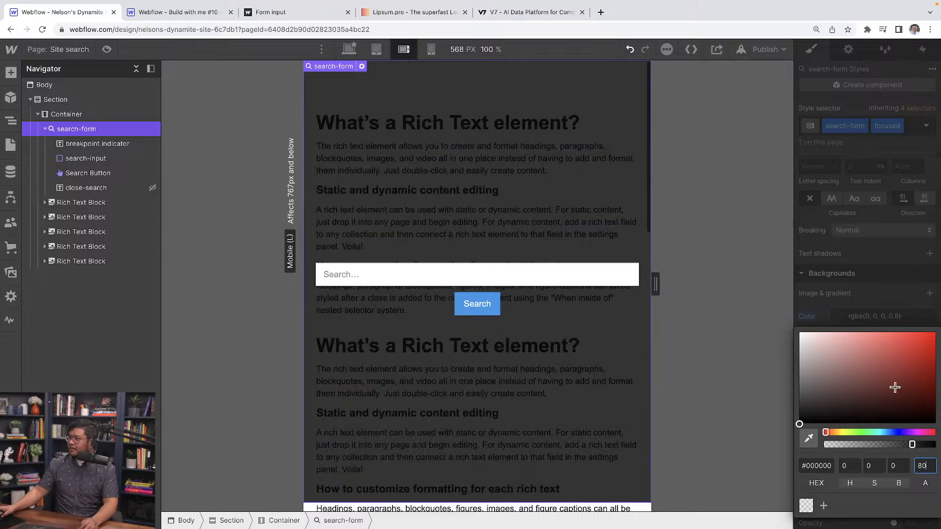
pyautogui.click(871, 296)
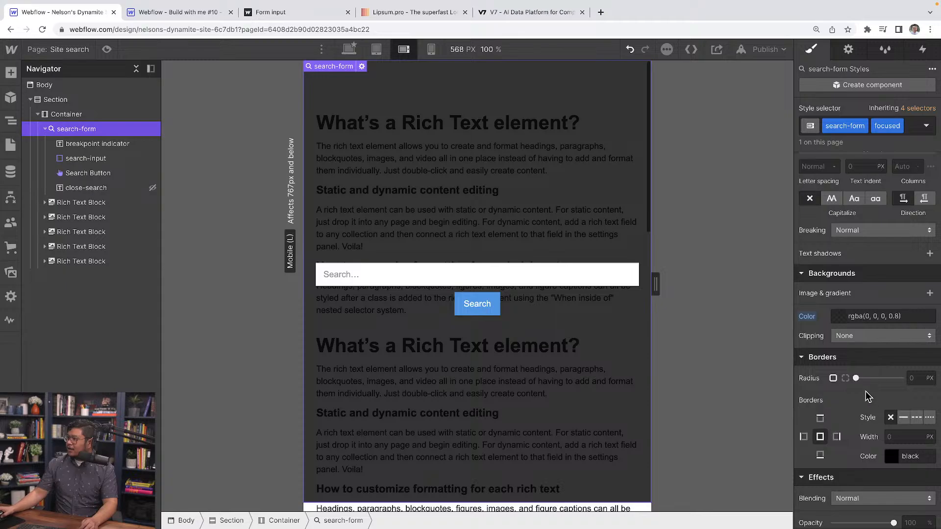
# Add a 5 px Blur backdrop filter to the focused search form.
pyautogui.scroll(-4, 870, 398)
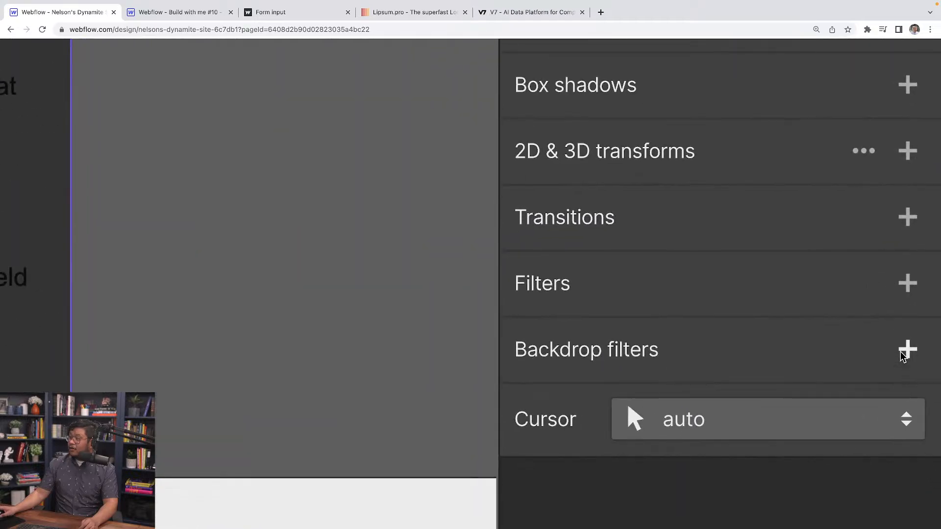
pyautogui.click(930, 470)
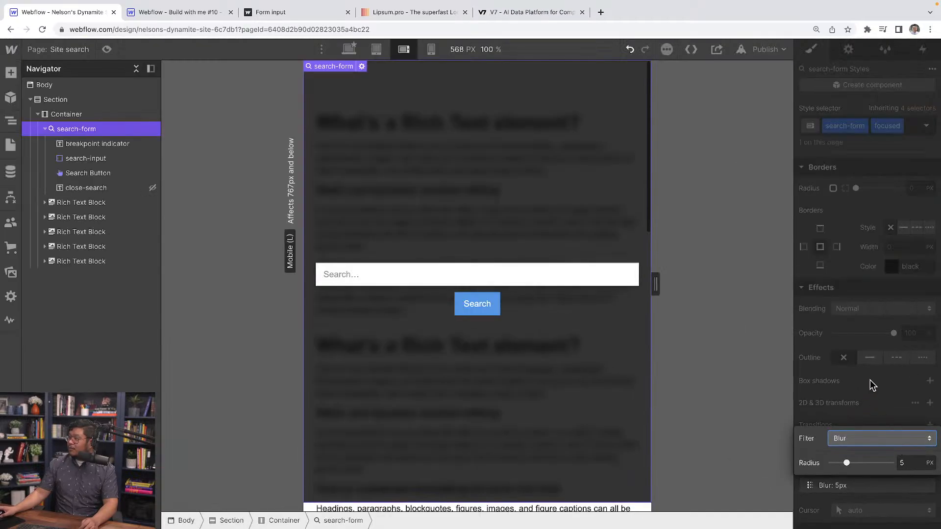
pyautogui.click(871, 384)
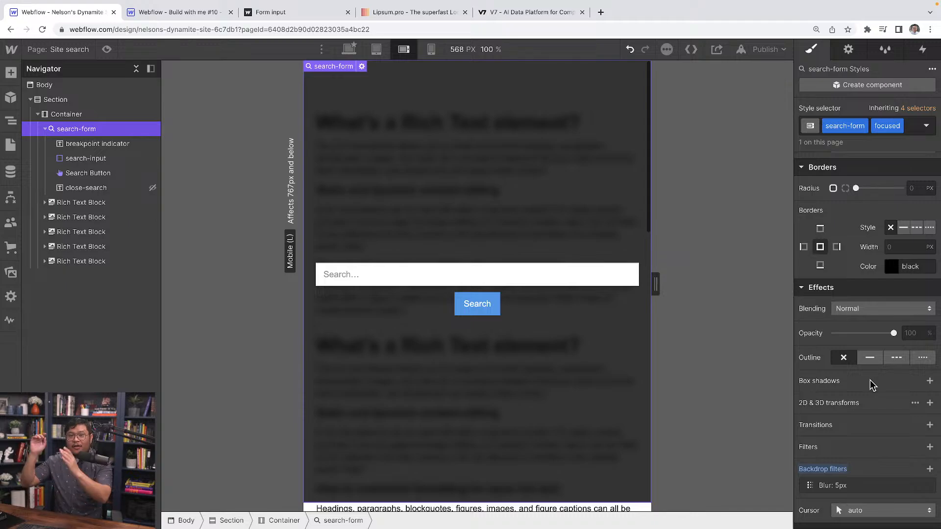
# Set the focused search form's typography color to white (#ffffff).
pyautogui.scroll(10, 841, 381)
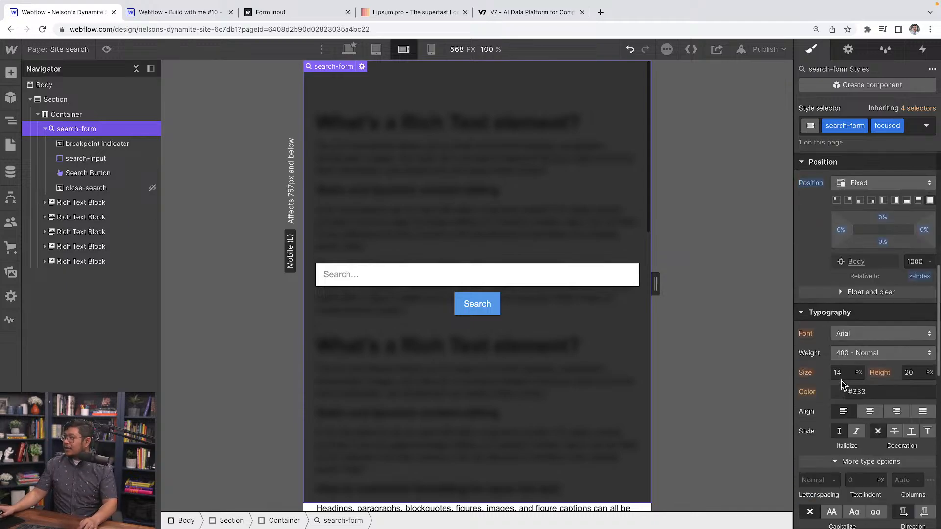
pyautogui.scroll(-8, 841, 380)
pyautogui.scroll(4, 837, 333)
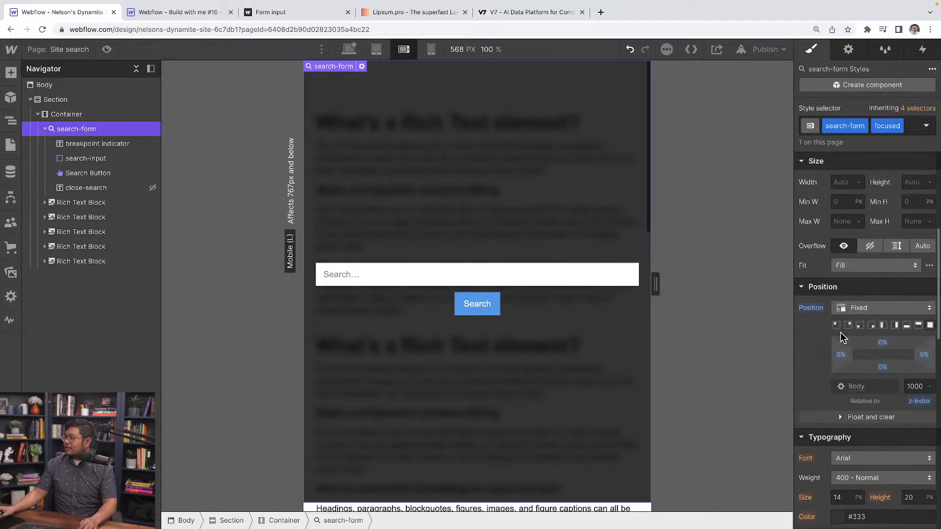
pyautogui.scroll(-4, 841, 363)
pyautogui.click(840, 391)
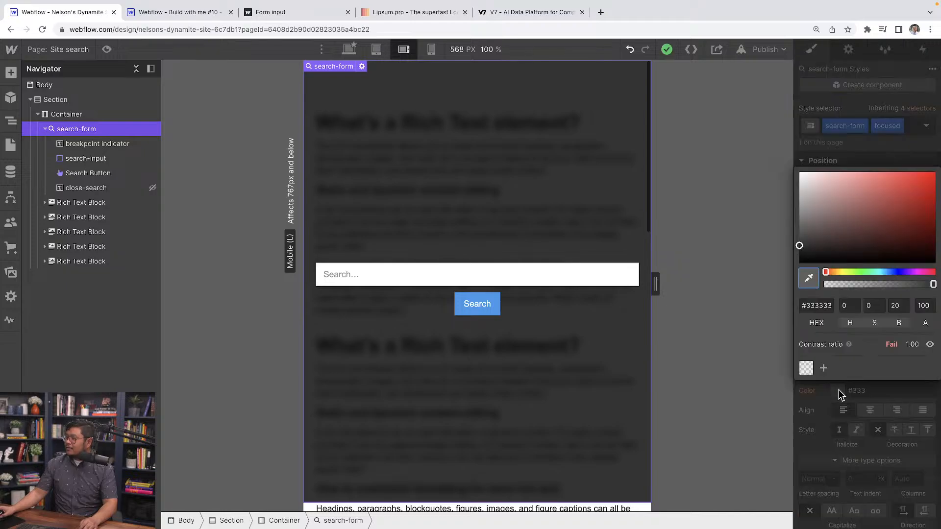
pyautogui.moveTo(863, 215); pyautogui.dragTo(722, 107)
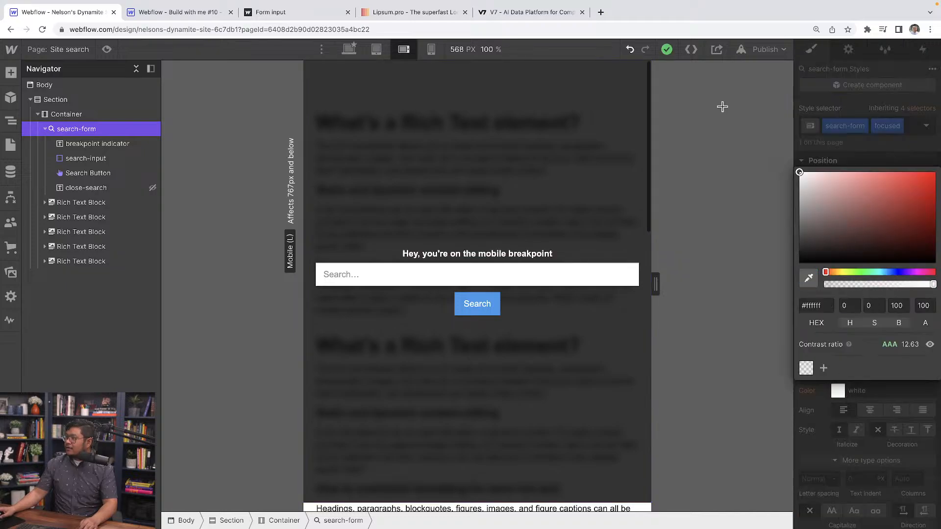
pyautogui.click(857, 148)
# Try a Block display on the close-search text block, return it to None, and reset the display setting to its inherited value.
pyautogui.click(122, 189)
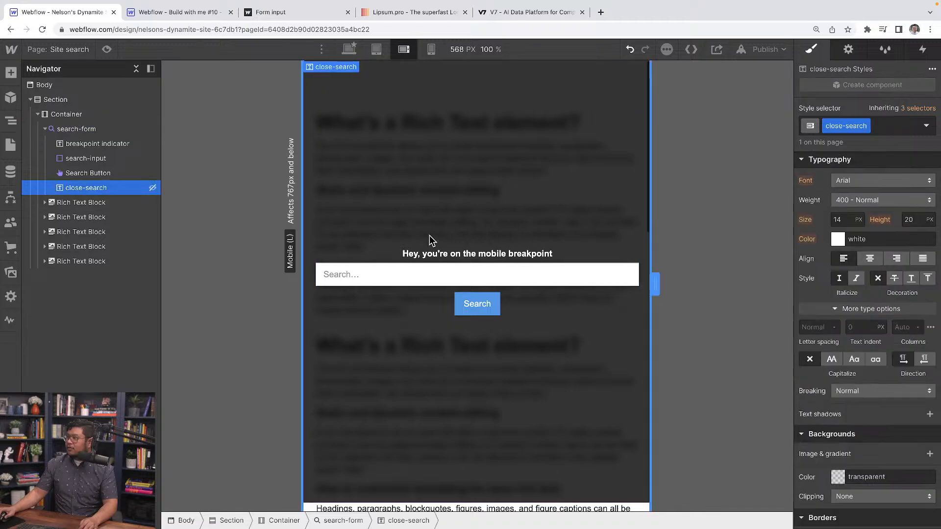
pyautogui.scroll(8, 892, 376)
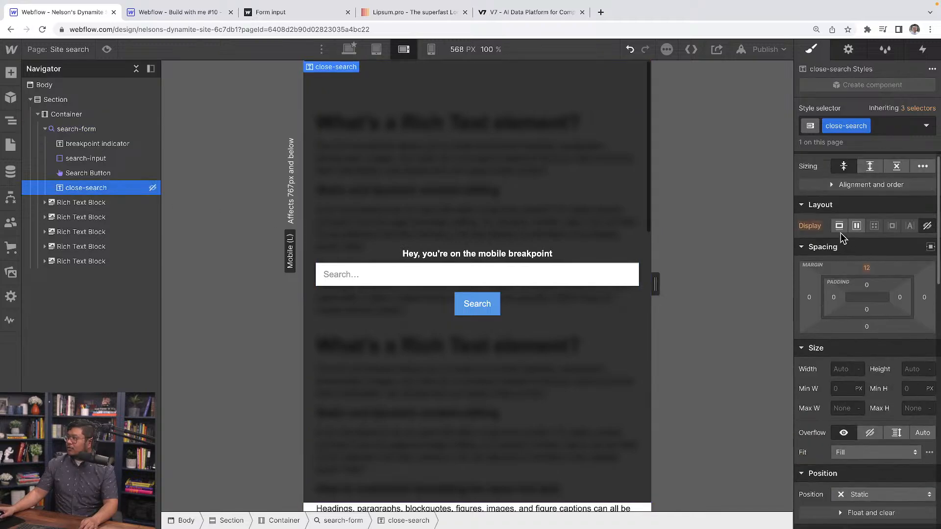
pyautogui.click(839, 226)
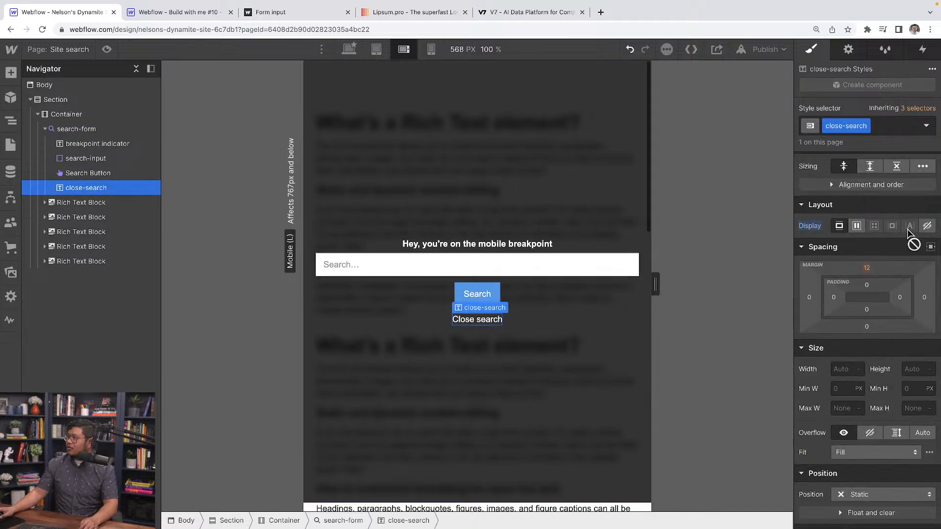
pyautogui.click(928, 226)
pyautogui.click(813, 226)
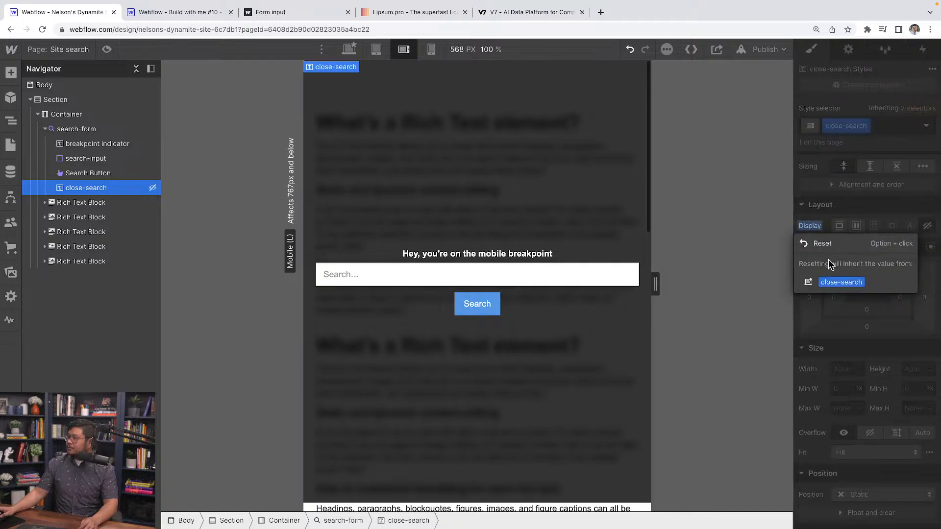
pyautogui.click(838, 247)
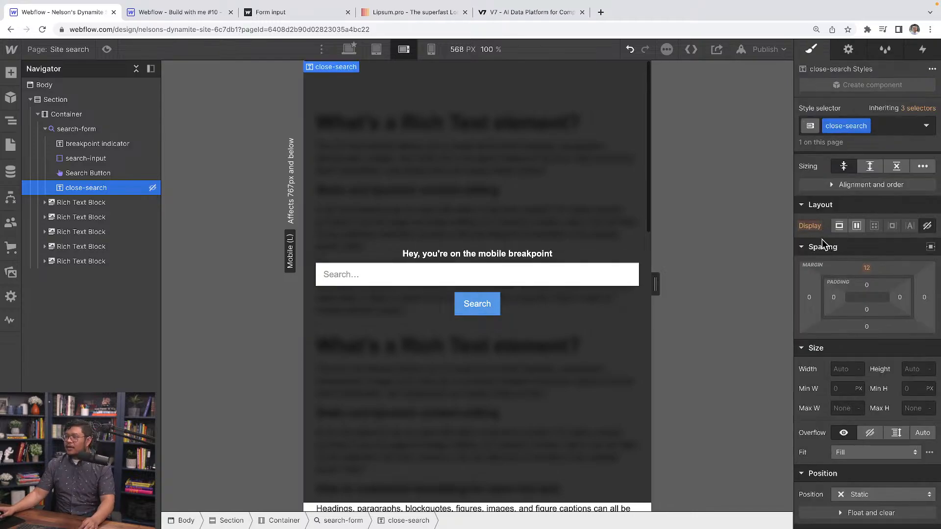
# Remove the focused combo class from the search form.
pyautogui.click(501, 191)
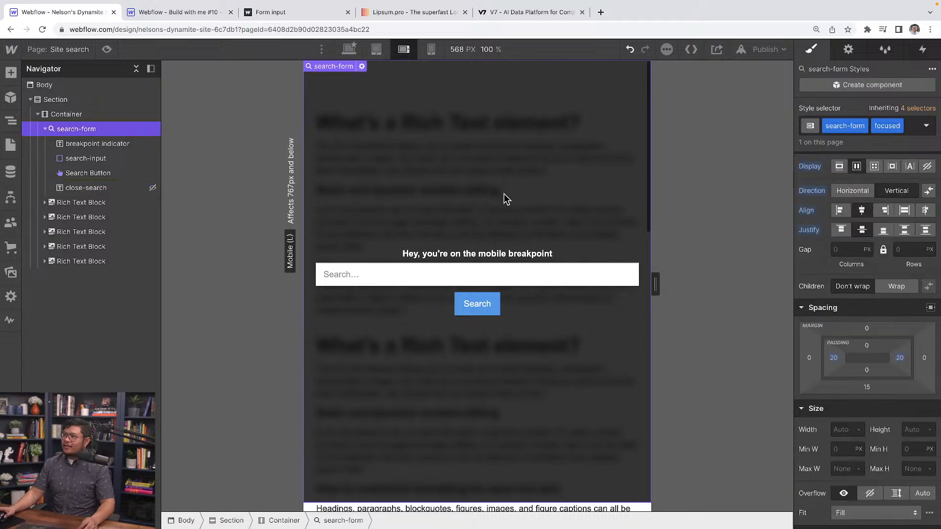
pyautogui.click(899, 126)
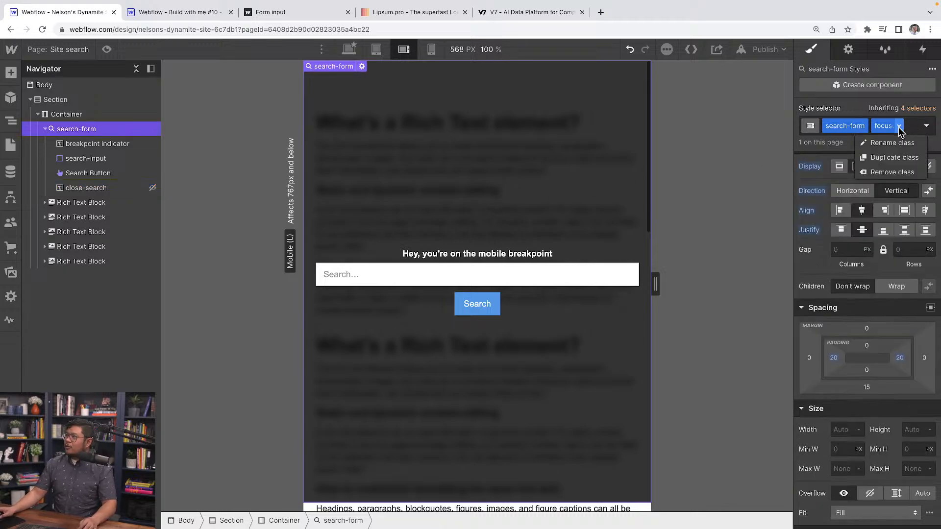
pyautogui.click(899, 175)
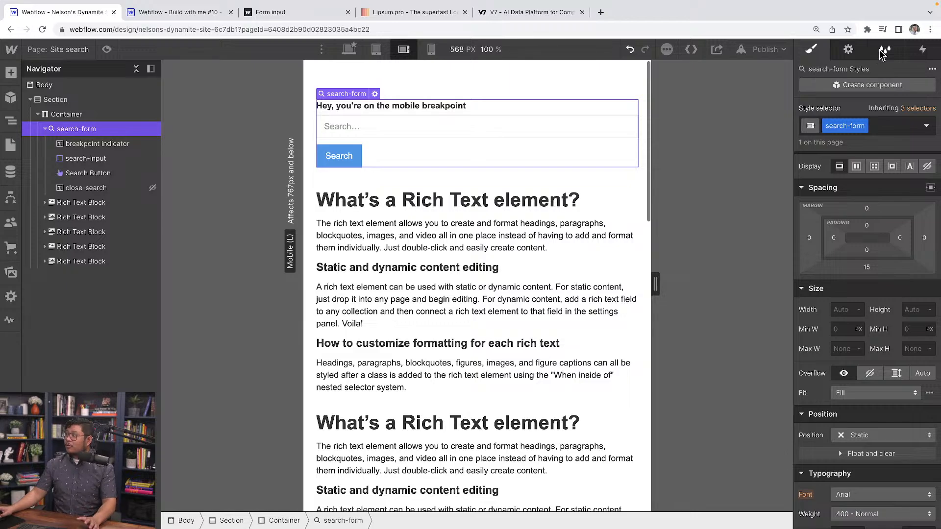
# Review the site's class list in the Style Manager and the search-form, search-input and close-search elements.
pyautogui.click(900, 52)
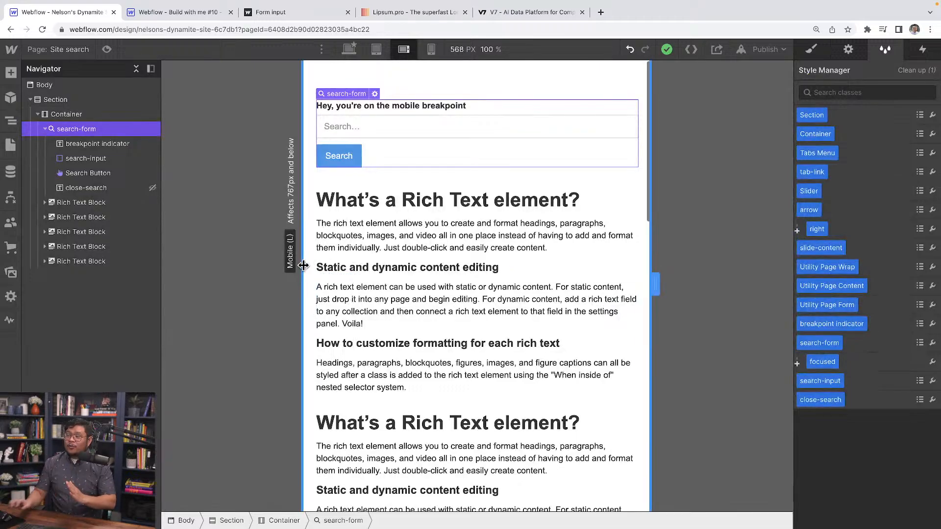
pyautogui.click(382, 129)
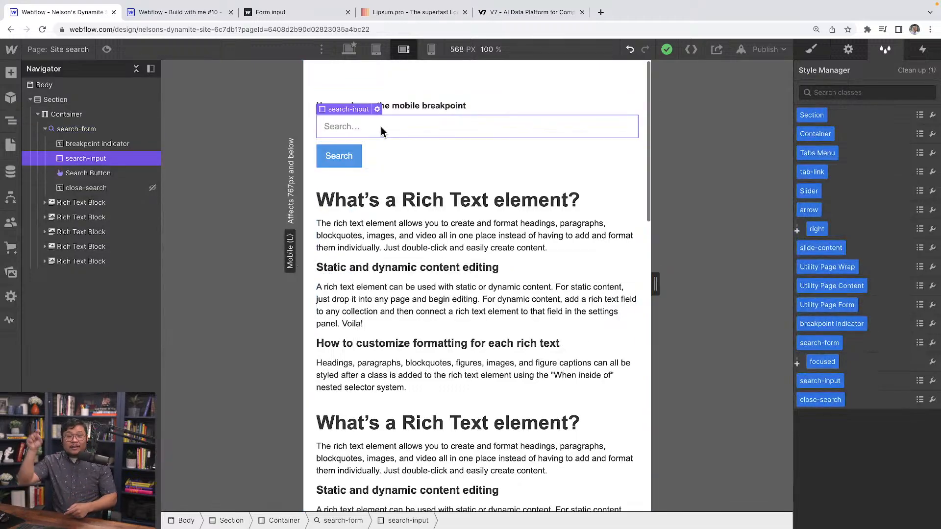
pyautogui.click(82, 130)
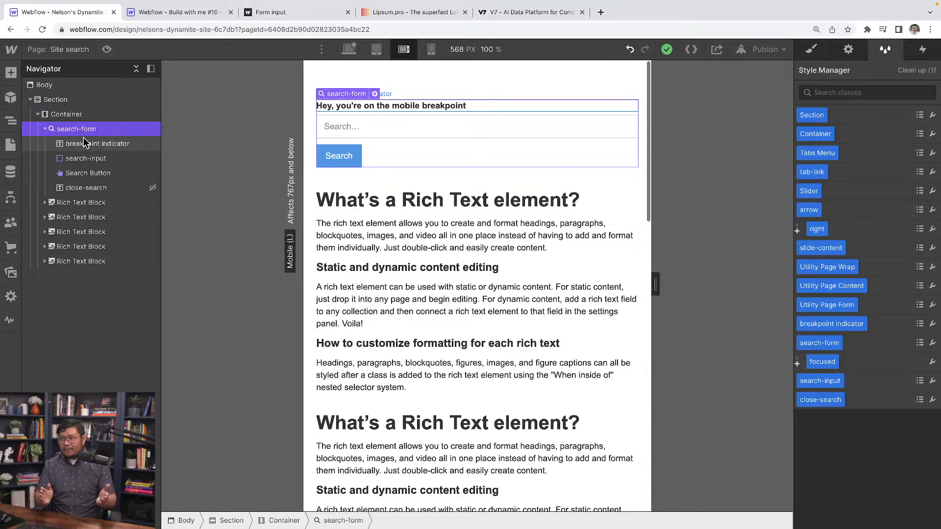
pyautogui.click(113, 191)
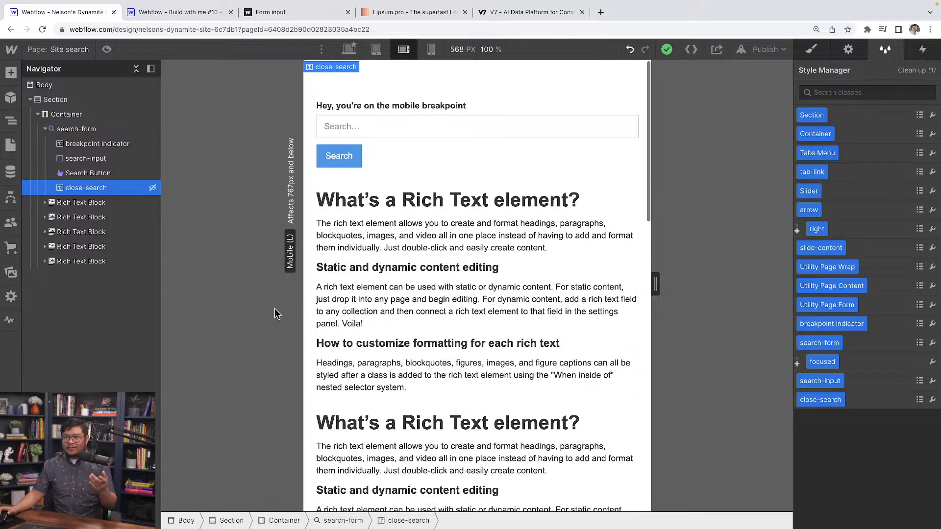
pyautogui.click(109, 129)
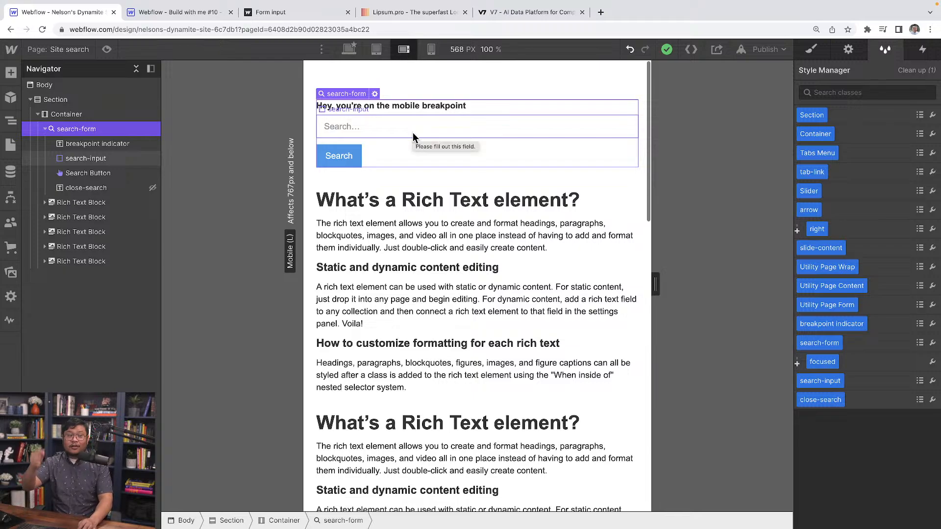
# Switch to the Build with me #10 project and copy the entire script before the </body> tag in the Form input page's settings.
pyautogui.click(182, 13)
pyautogui.click(74, 49)
pyautogui.click(73, 49)
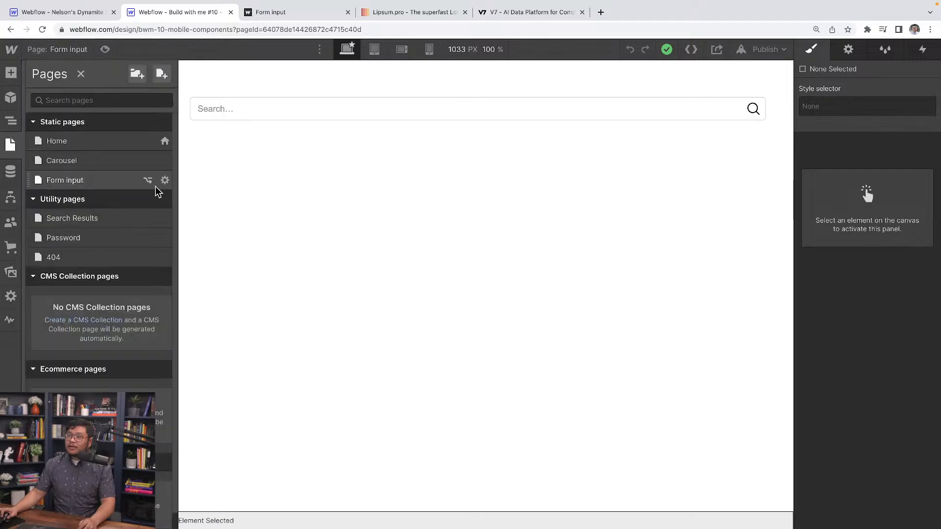
pyautogui.click(163, 180)
pyautogui.click(278, 324)
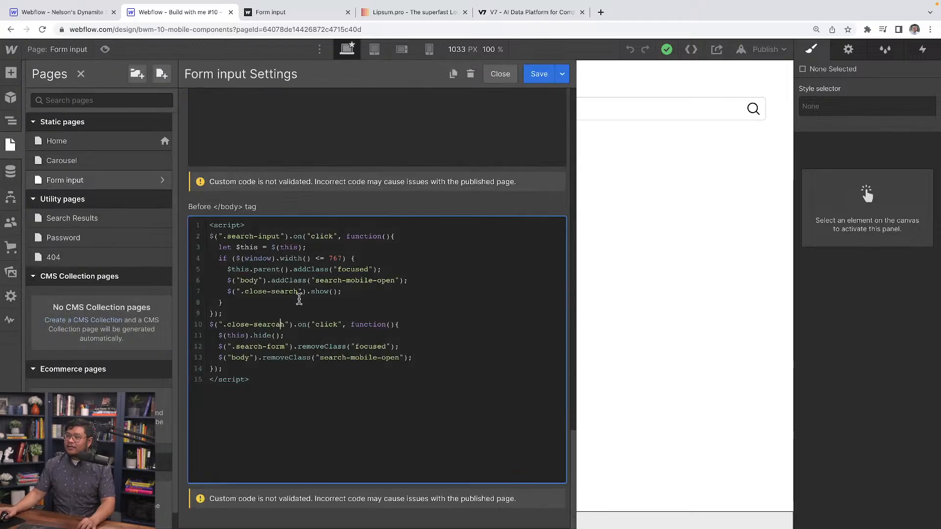
pyautogui.press('super+a')
pyautogui.press('super+c')
# Paste the script into the Before </body> tag custom code of the Site search page's settings in the first project.
pyautogui.click(78, 12)
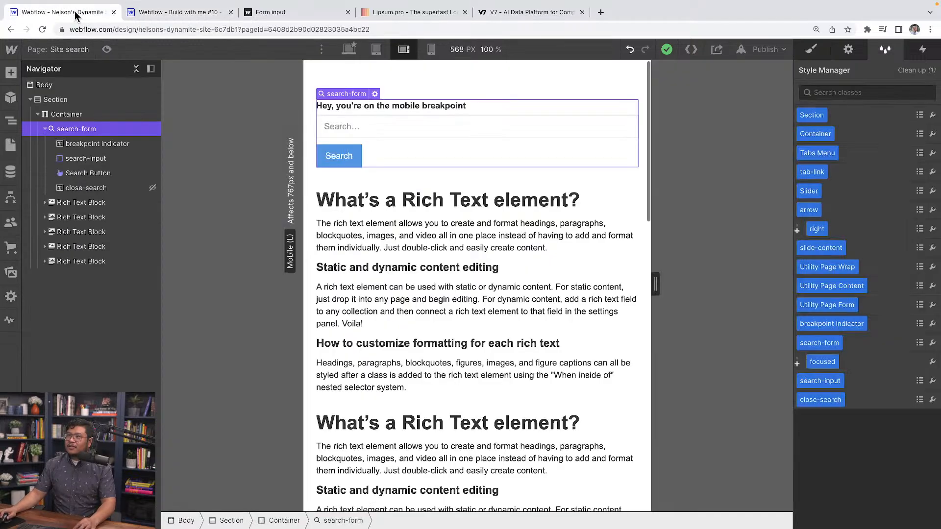
pyautogui.click(69, 49)
pyautogui.click(164, 181)
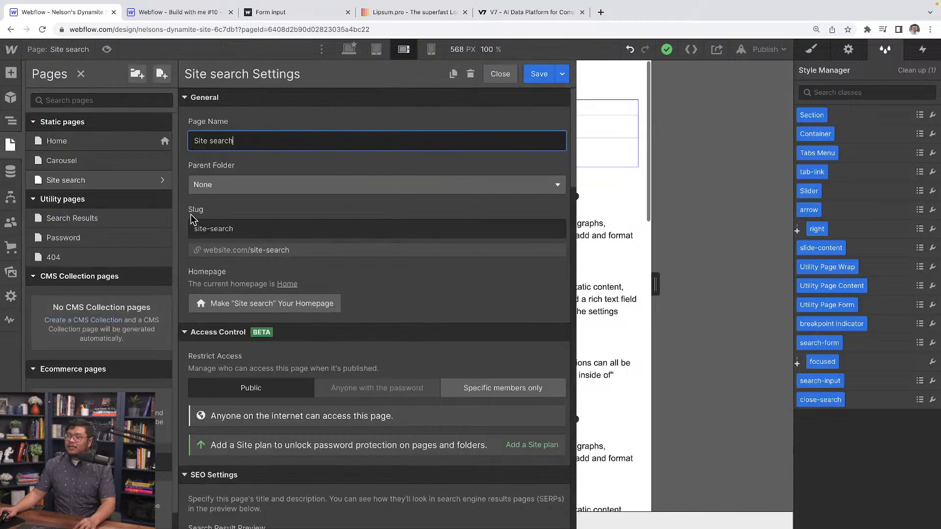
pyautogui.scroll(-10, 274, 301)
pyautogui.click(275, 314)
pyautogui.press('super+v')
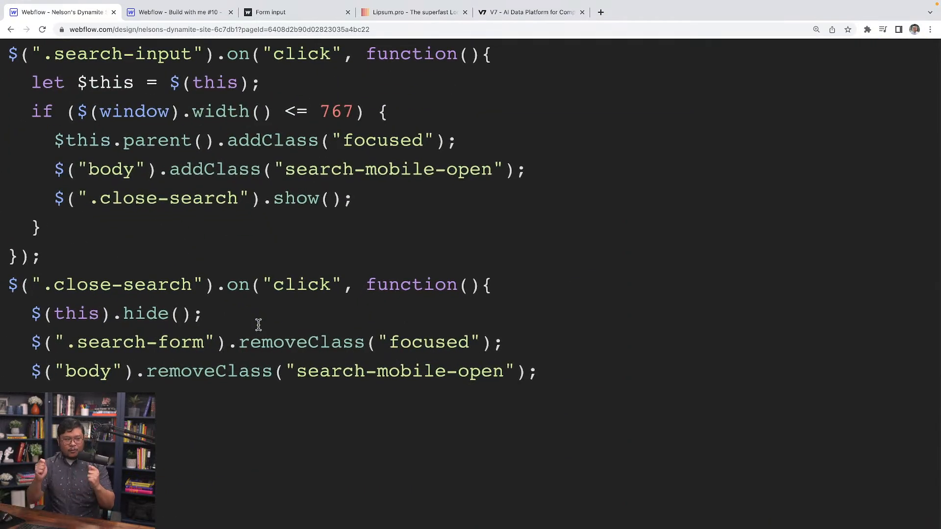
# Examine the script's click handler on .search-input and its $this variable declaration.
pyautogui.scroll(2, 258, 324)
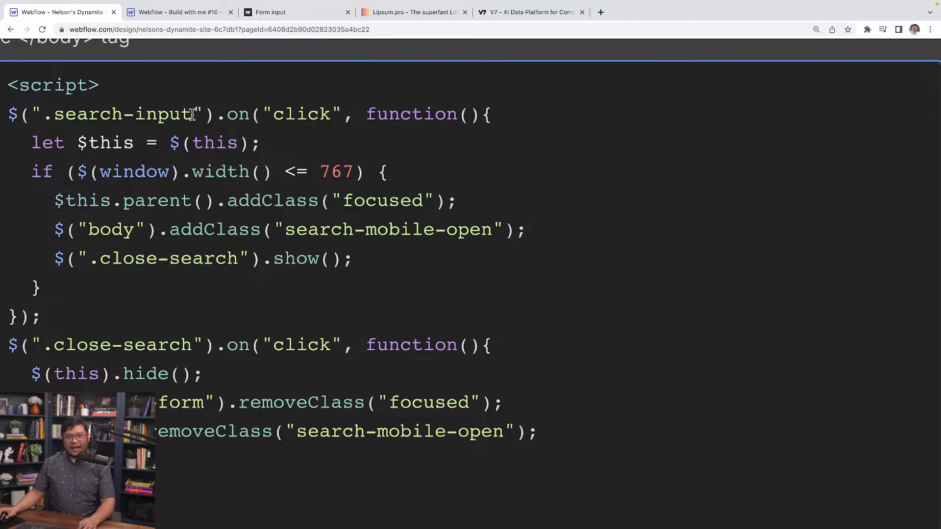
pyautogui.moveTo(193, 114); pyautogui.dragTo(50, 121)
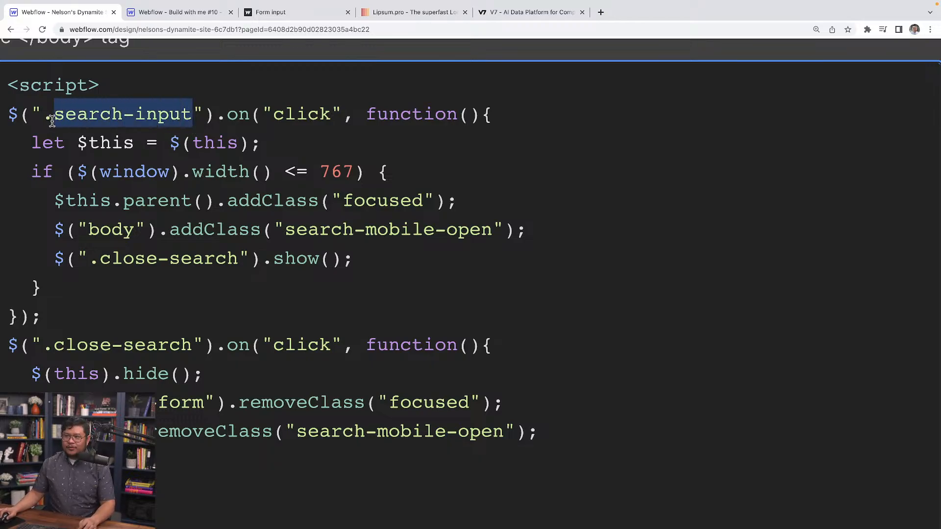
pyautogui.tripleClick(283, 115)
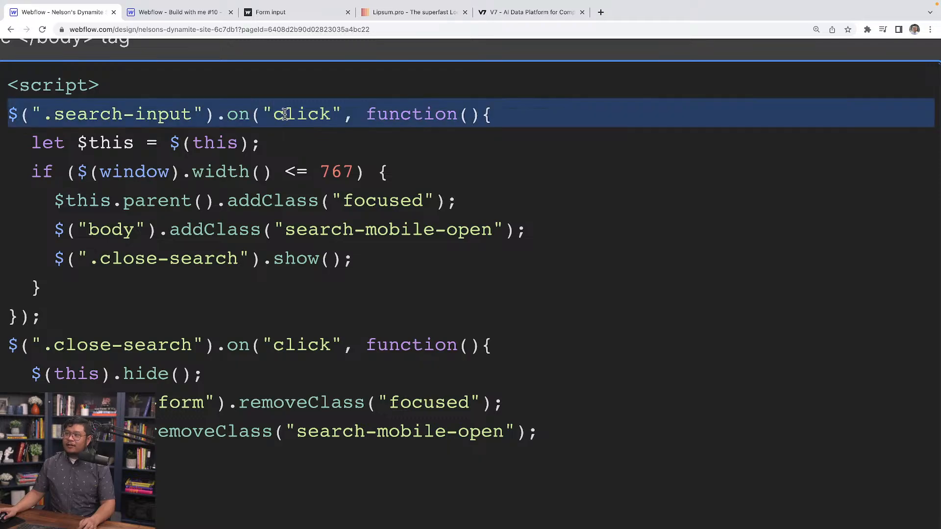
pyautogui.click(406, 114)
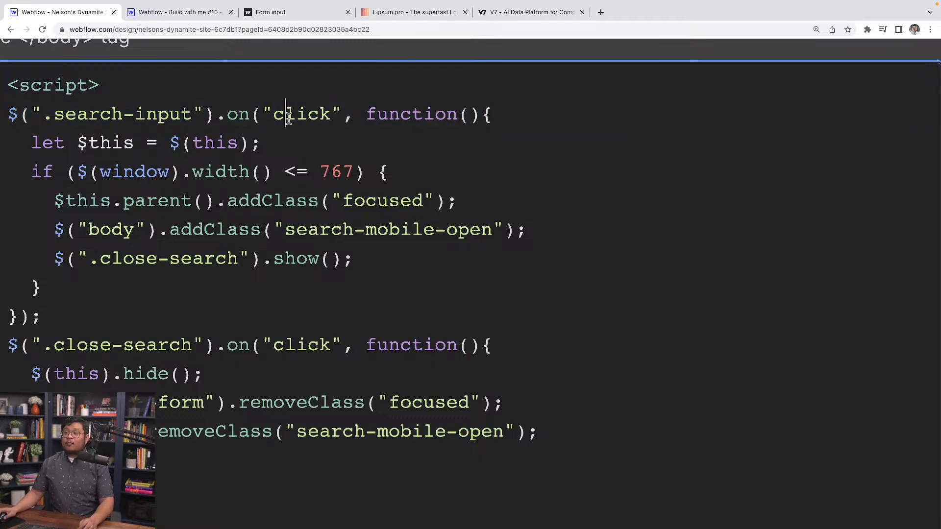
pyautogui.doubleClick(287, 115)
pyautogui.doubleClick(241, 114)
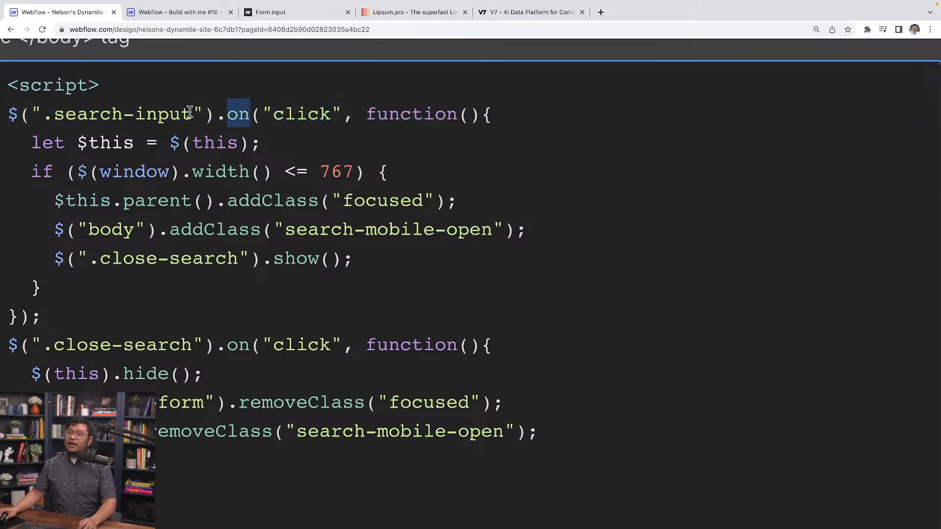
pyautogui.moveTo(192, 113); pyautogui.dragTo(56, 112)
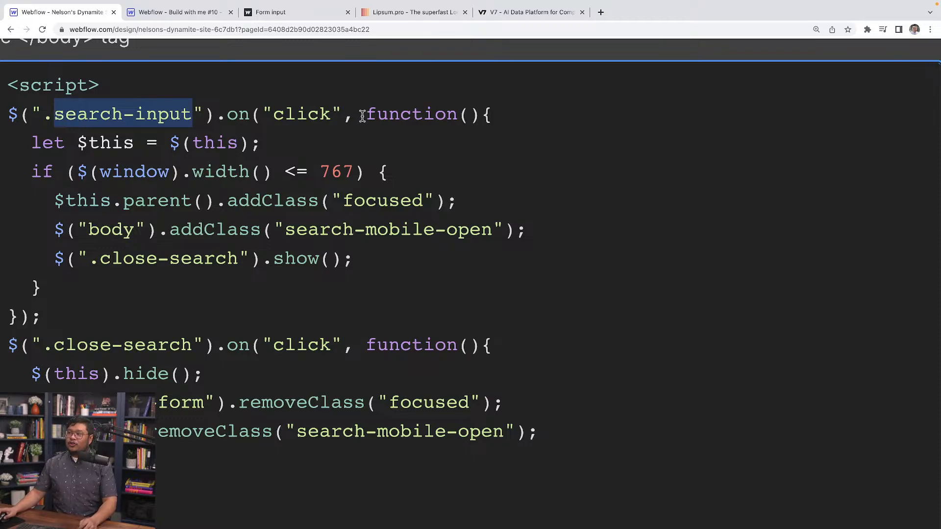
pyautogui.moveTo(362, 115); pyautogui.dragTo(557, 120)
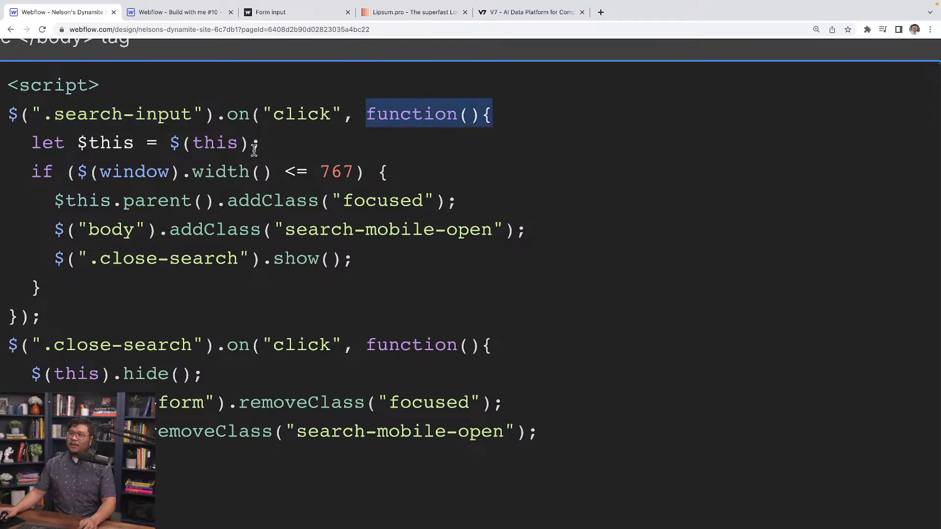
pyautogui.moveTo(251, 143); pyautogui.dragTo(167, 146)
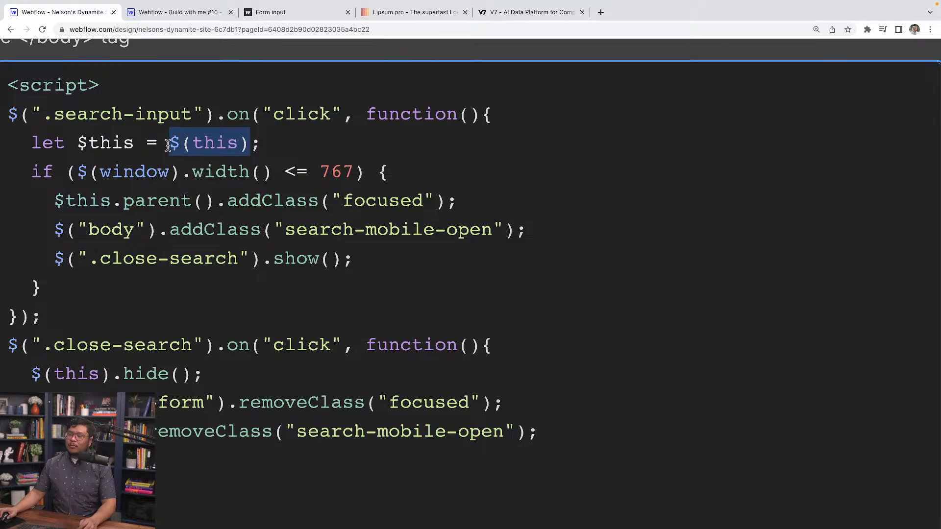
pyautogui.moveTo(212, 115); pyautogui.dragTo(25, 116)
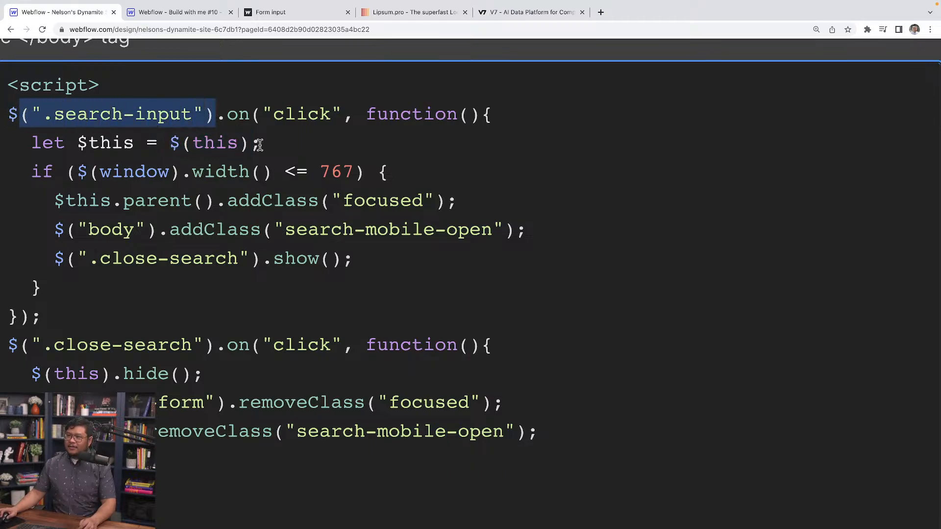
pyautogui.moveTo(135, 144); pyautogui.dragTo(79, 147)
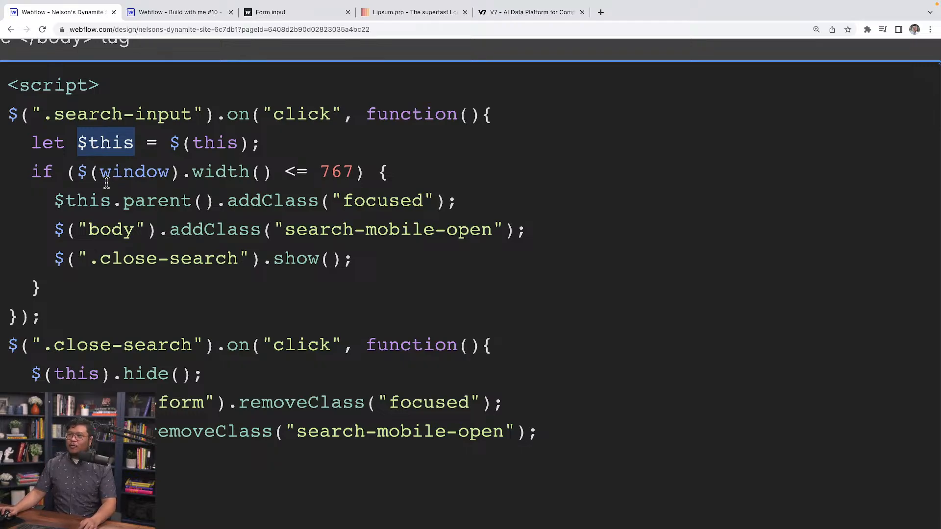
# Examine the script's if condition comparing the window width with 767.
pyautogui.moveTo(75, 176); pyautogui.dragTo(282, 177)
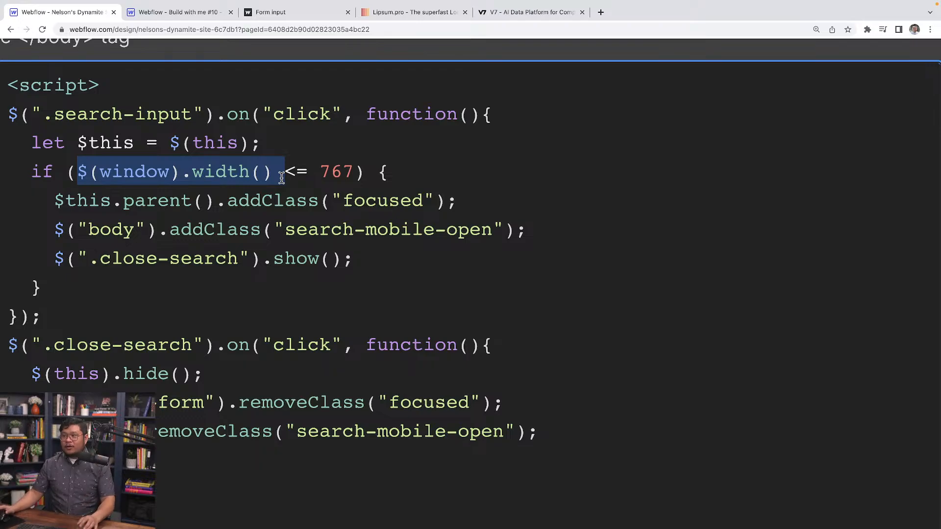
pyautogui.click(319, 177)
pyautogui.moveTo(286, 176); pyautogui.dragTo(292, 176)
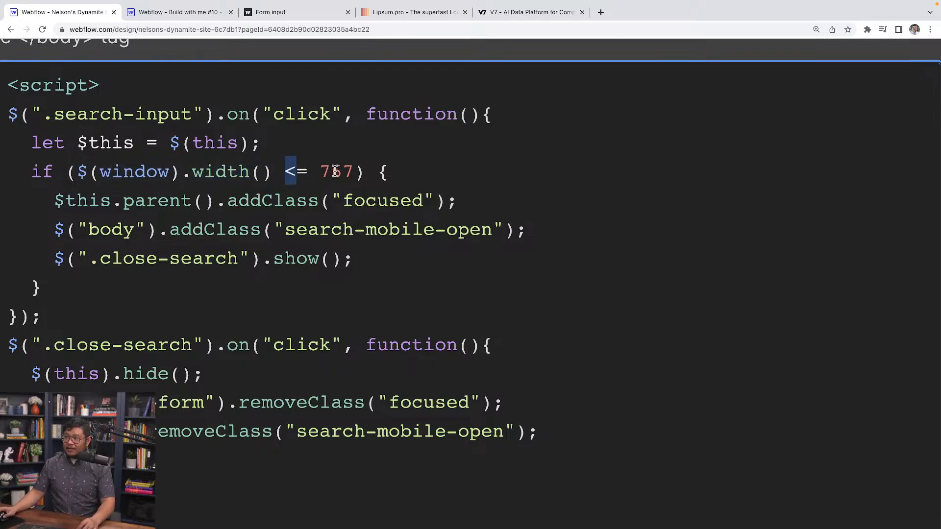
pyautogui.moveTo(187, 199); pyautogui.dragTo(198, 254)
pyautogui.click(356, 171)
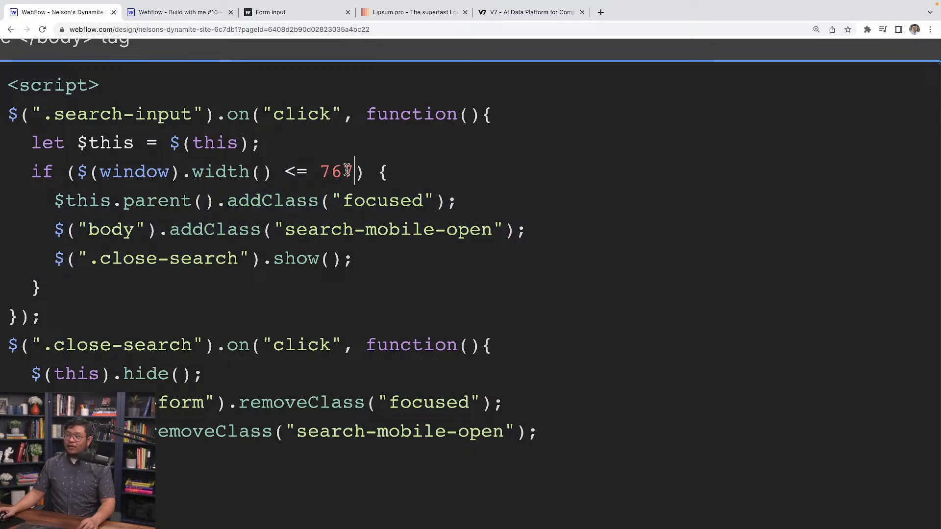
pyautogui.doubleClick(343, 174)
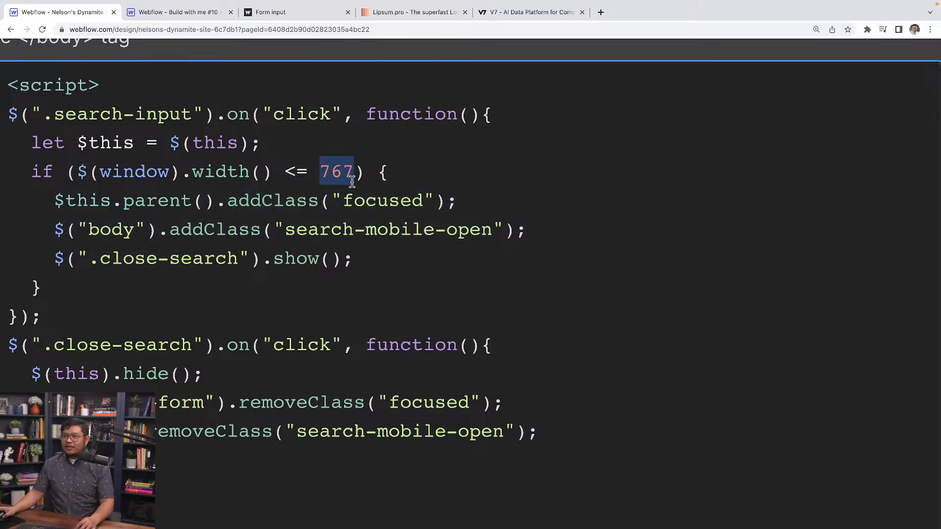
# Switch to the Build with me #10 project and check the Mobile landscape breakpoint's width range on the Form input page.
pyautogui.click(148, 43)
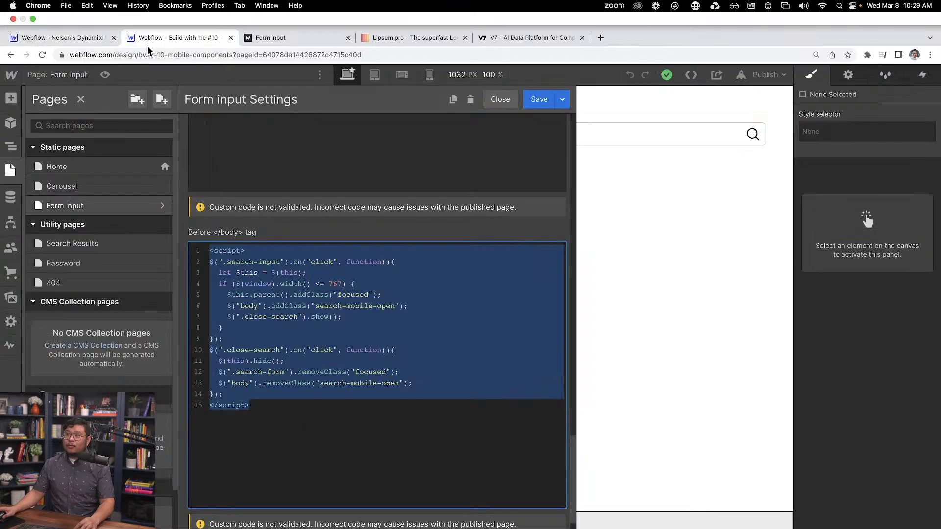
pyautogui.click(636, 174)
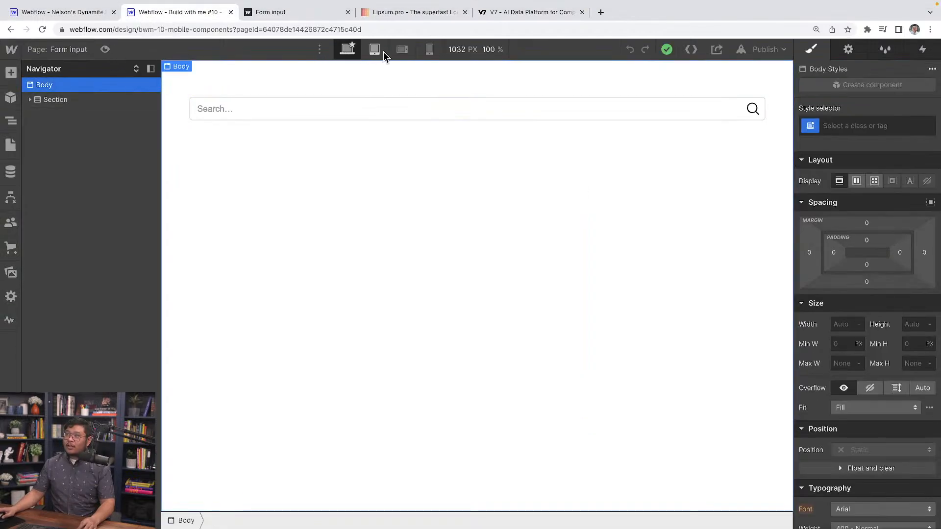
pyautogui.click(403, 49)
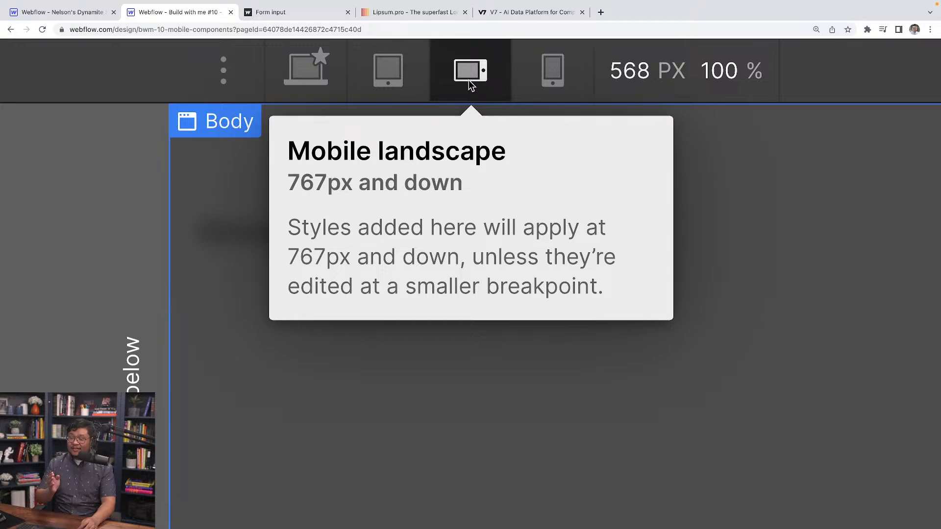
pyautogui.scroll(-5, 469, 82)
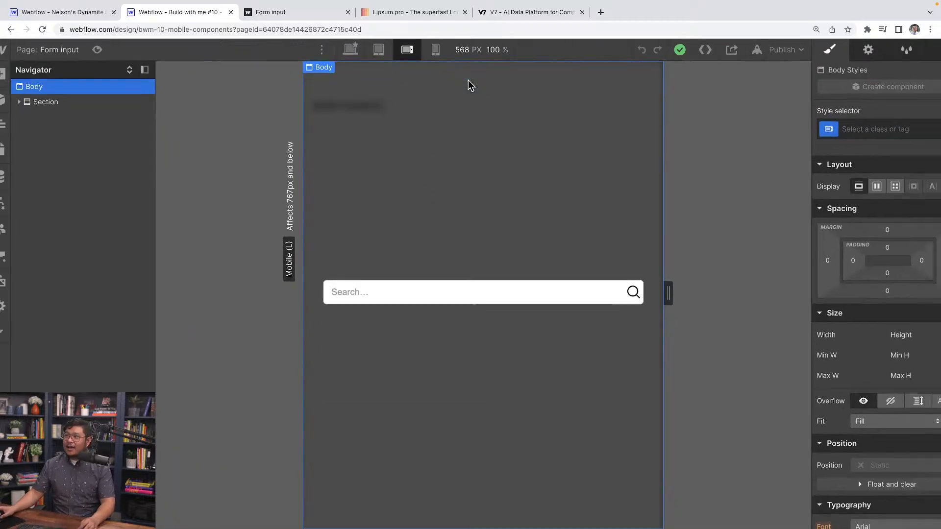
# Compare the script's $this.parent() call with the search-input's parent element on the Form input page of the Build with me #10 project.
pyautogui.click(88, 13)
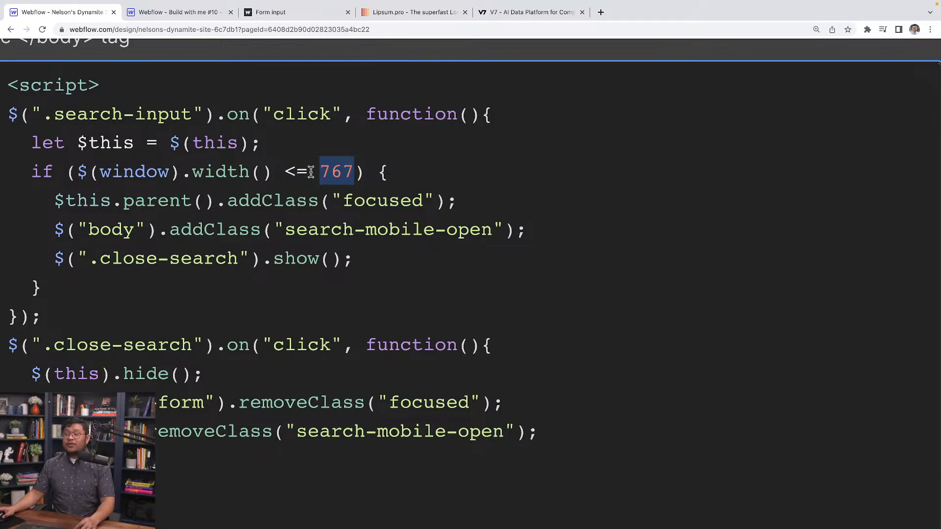
pyautogui.moveTo(109, 200); pyautogui.dragTo(47, 200)
pyautogui.moveTo(193, 114); pyautogui.dragTo(64, 115)
pyautogui.moveTo(112, 201); pyautogui.dragTo(214, 205)
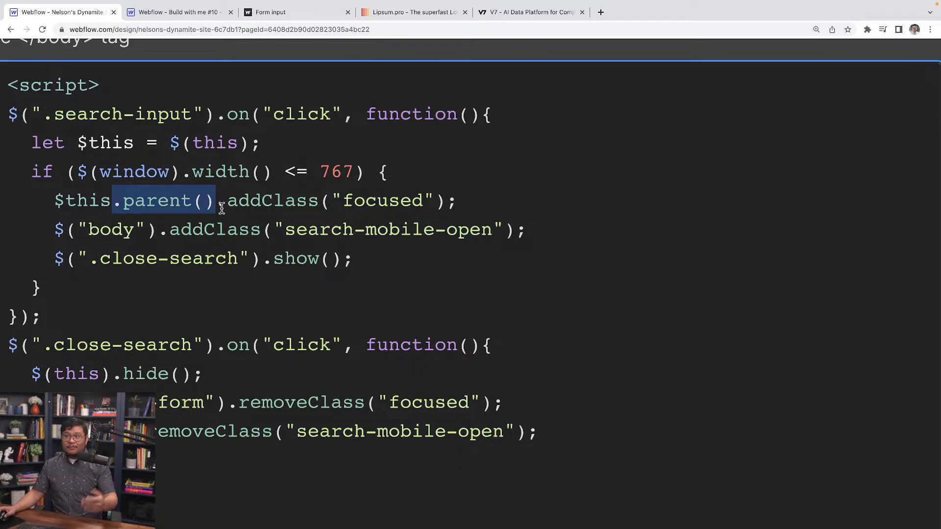
pyautogui.click(201, 14)
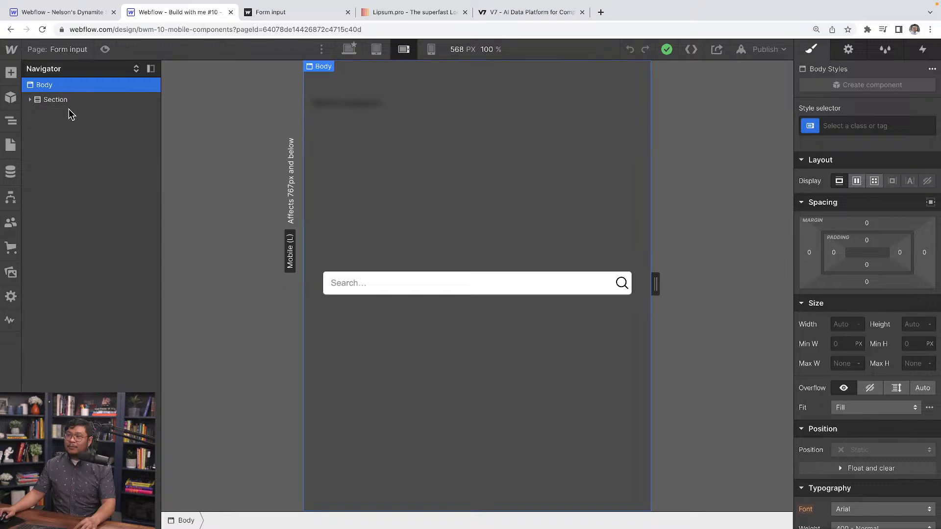
pyautogui.click(442, 286)
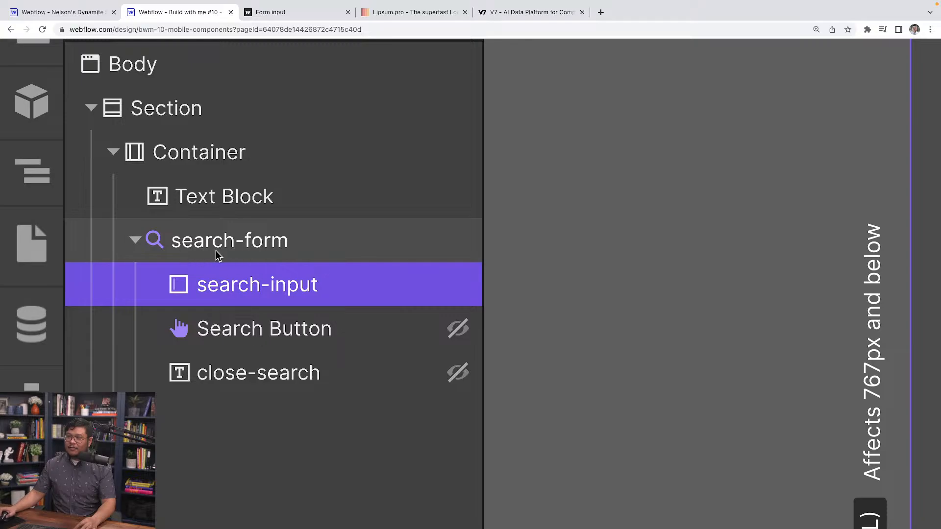
# Return to the Site search page's script, examine its addClass("focused") call and copy the class name search-mobile-open from the body line.
pyautogui.click(57, 13)
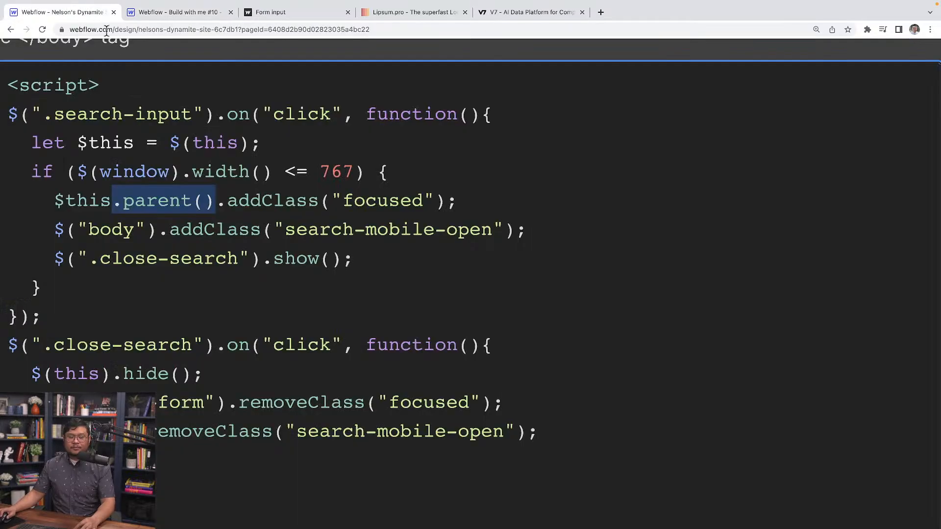
pyautogui.moveTo(282, 205); pyautogui.dragTo(449, 203)
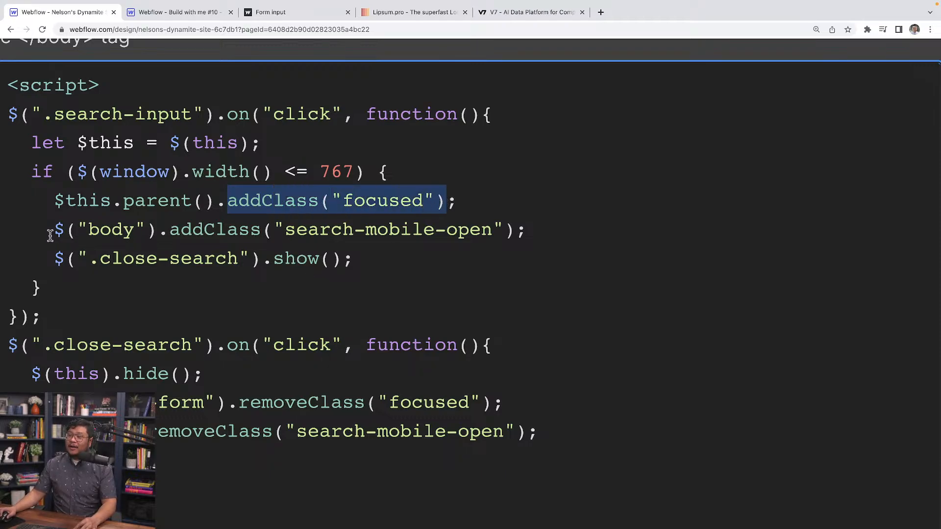
pyautogui.moveTo(50, 236); pyautogui.dragTo(287, 235)
pyautogui.hotkey('ctrl', 'c')
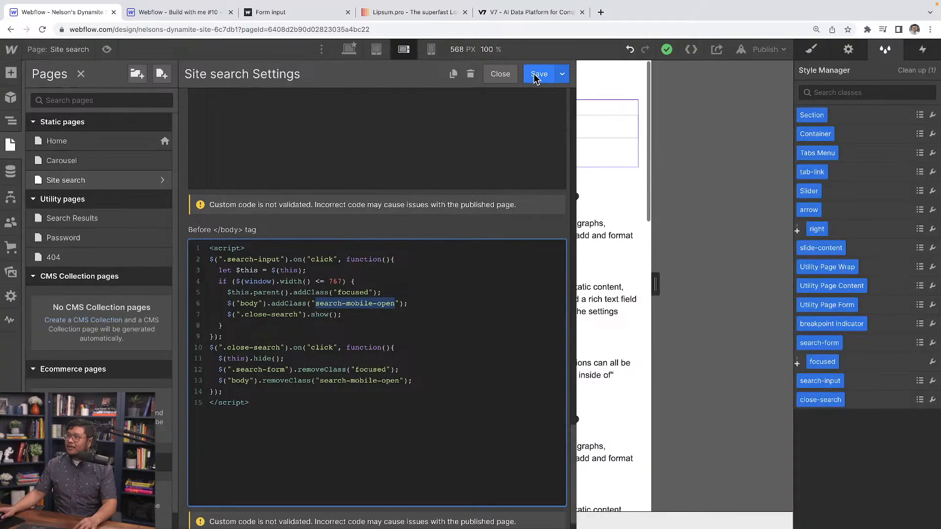
# Save the Site search page settings and create the class search-mobile-open on the Body element.
pyautogui.click(539, 75)
pyautogui.click(396, 90)
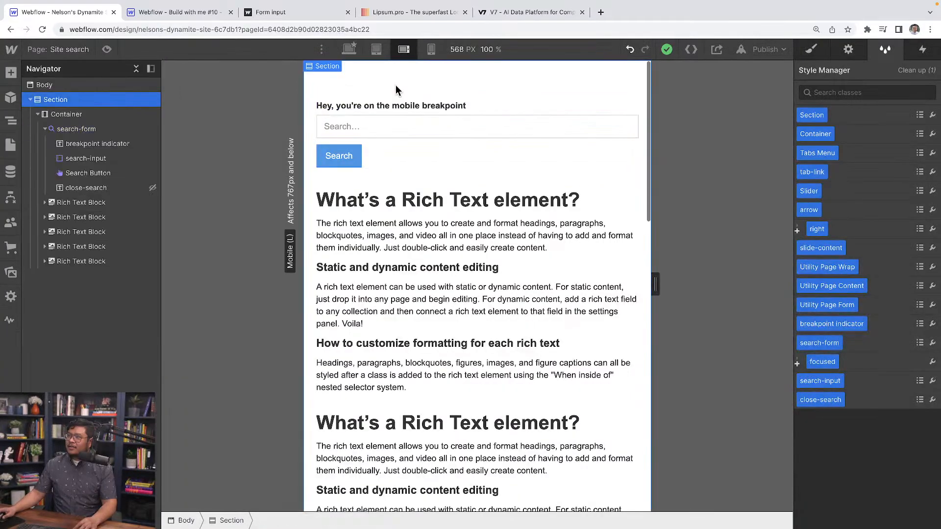
pyautogui.click(130, 86)
pyautogui.click(812, 49)
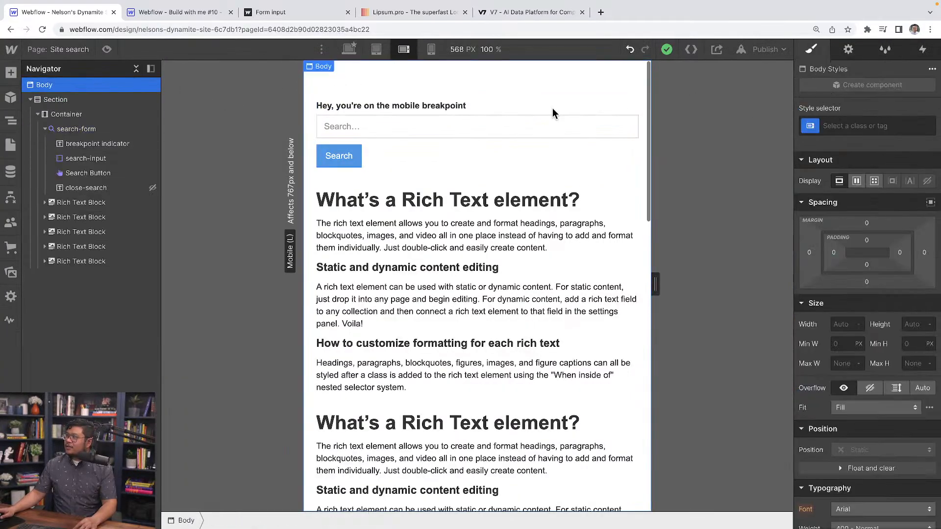
pyautogui.click(832, 125)
pyautogui.hotkey('ctrl', 'v')
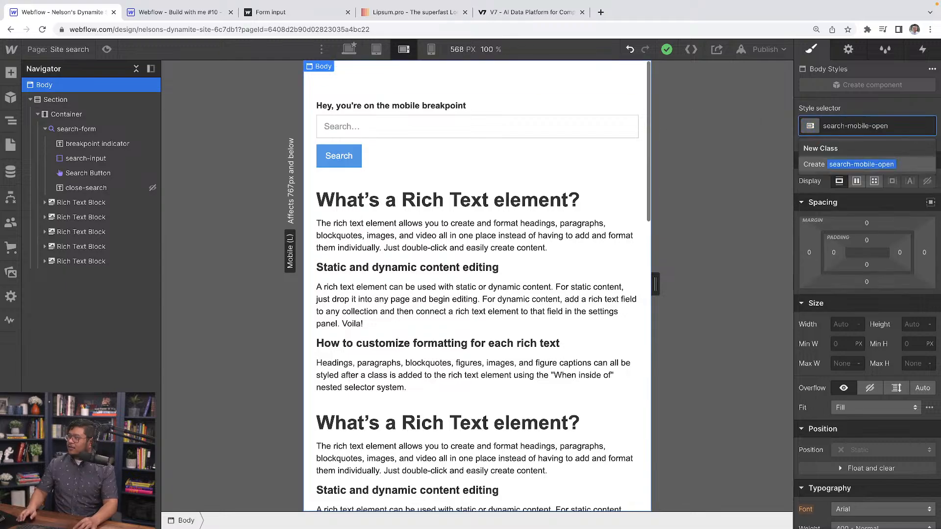
pyautogui.press('Return')
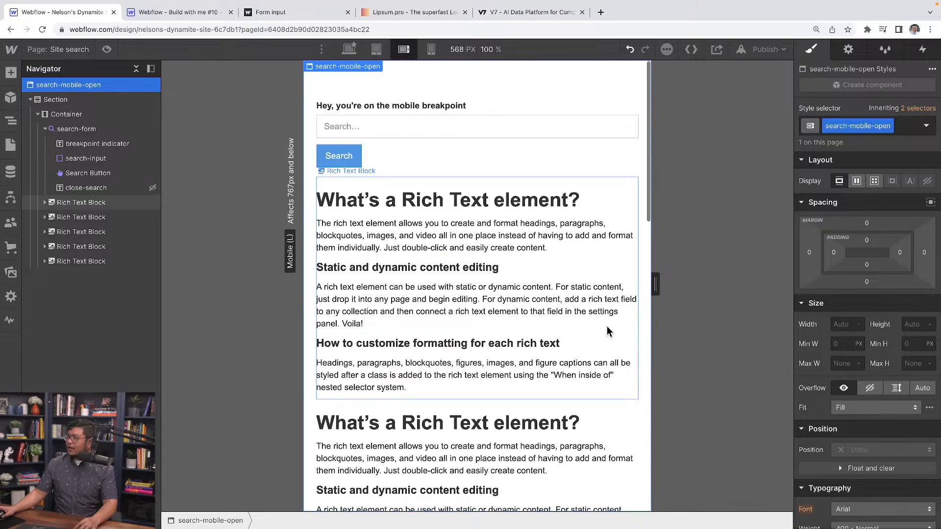
# Set the search-mobile-open class's overflow to hidden on the Mobile landscape breakpoint.
pyautogui.scroll(-6, 599, 310)
pyautogui.scroll(6, 599, 311)
pyautogui.scroll(-4, 600, 311)
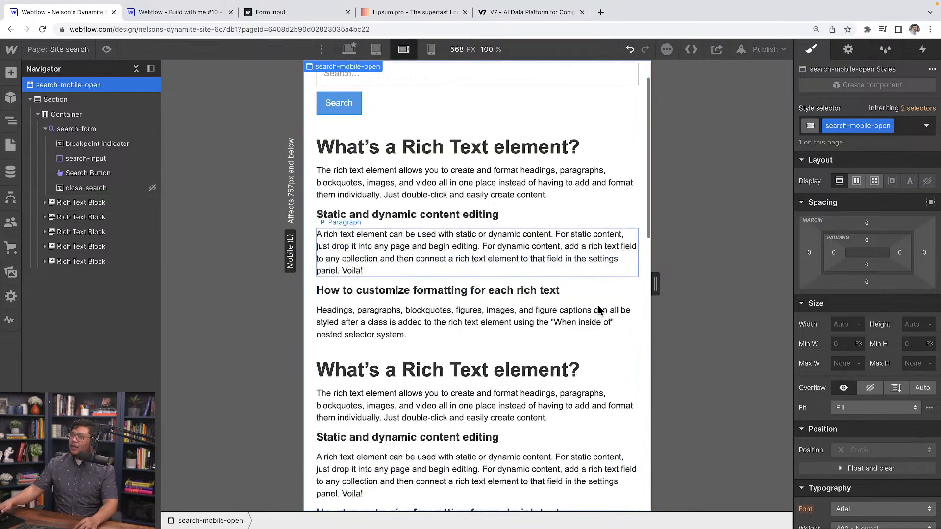
pyautogui.scroll(4, 600, 310)
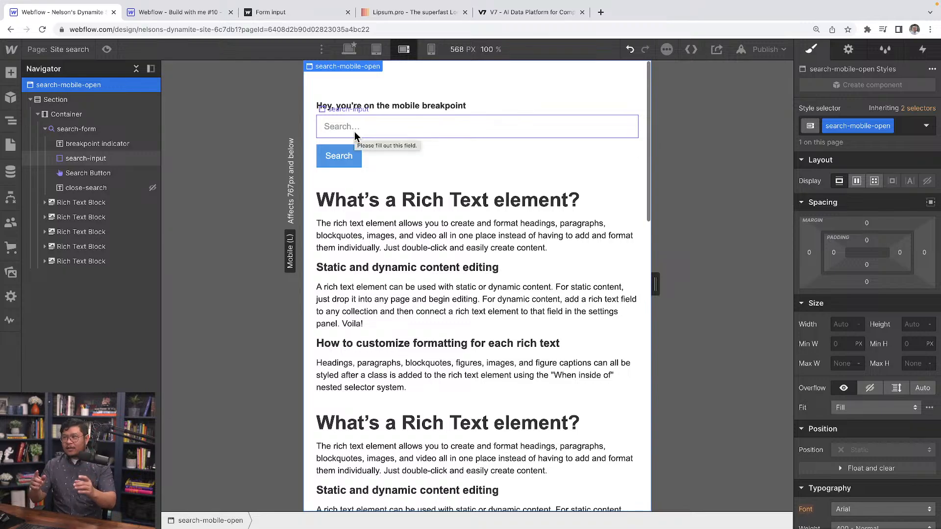
pyautogui.scroll(-4, 470, 304)
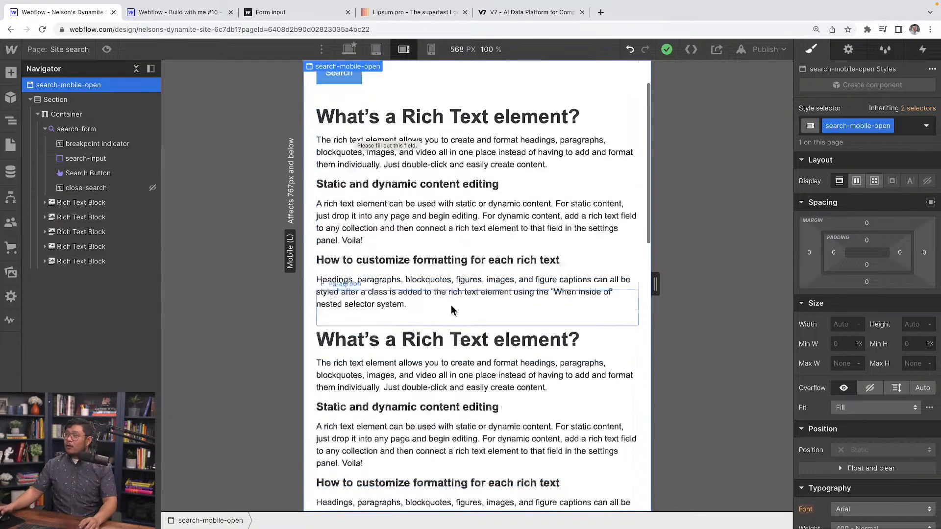
pyautogui.scroll(4, 449, 310)
pyautogui.scroll(-5, 449, 310)
pyautogui.scroll(5, 450, 310)
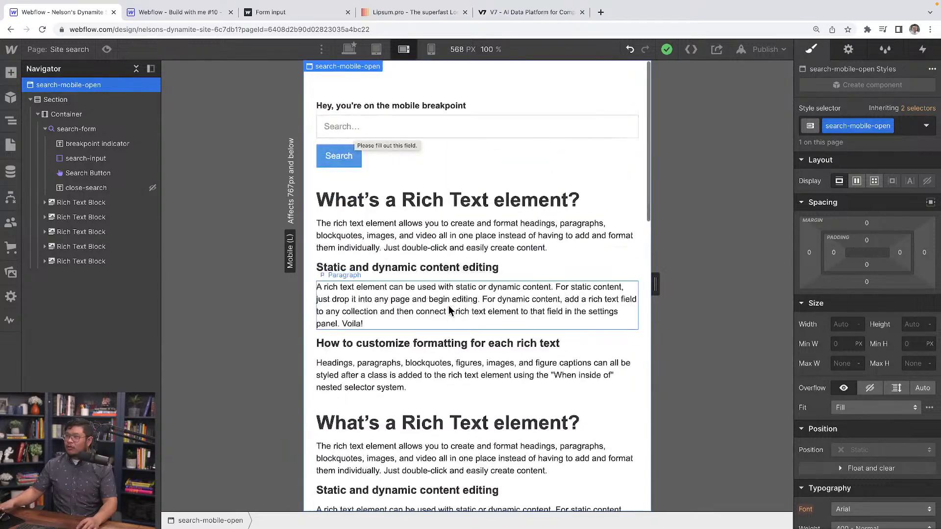
pyautogui.click(868, 391)
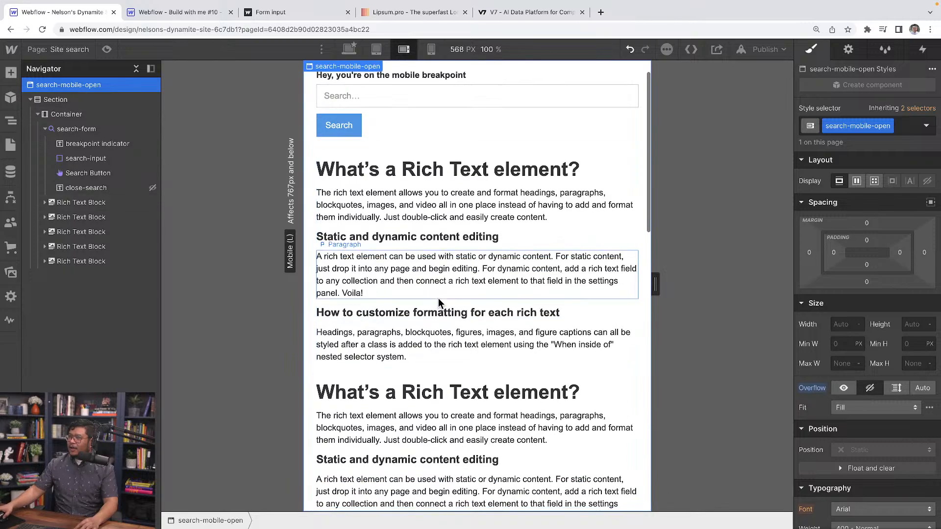
# Preview the Site search page to test its scrolling with the Body's hidden overflow, and return to editing.
pyautogui.press('super+shift+p')
pyautogui.scroll(-3, 388, 304)
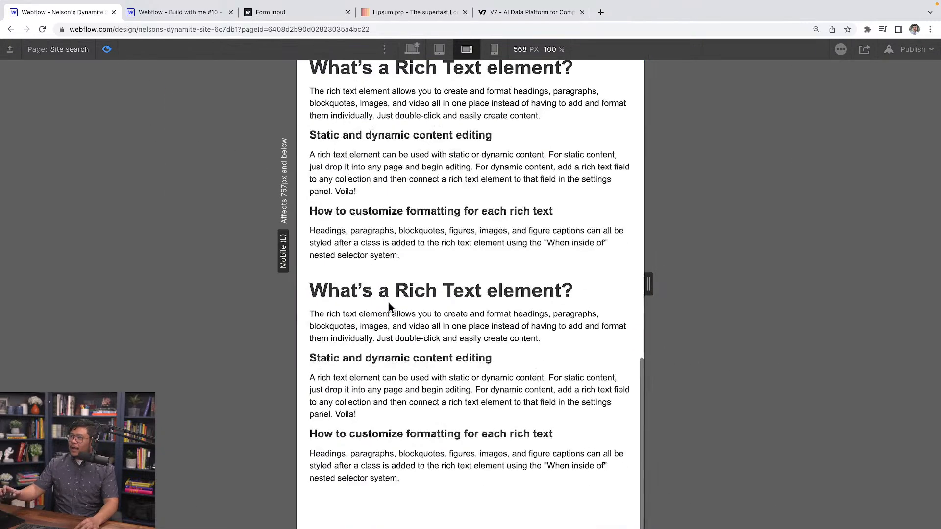
pyautogui.scroll(3, 388, 304)
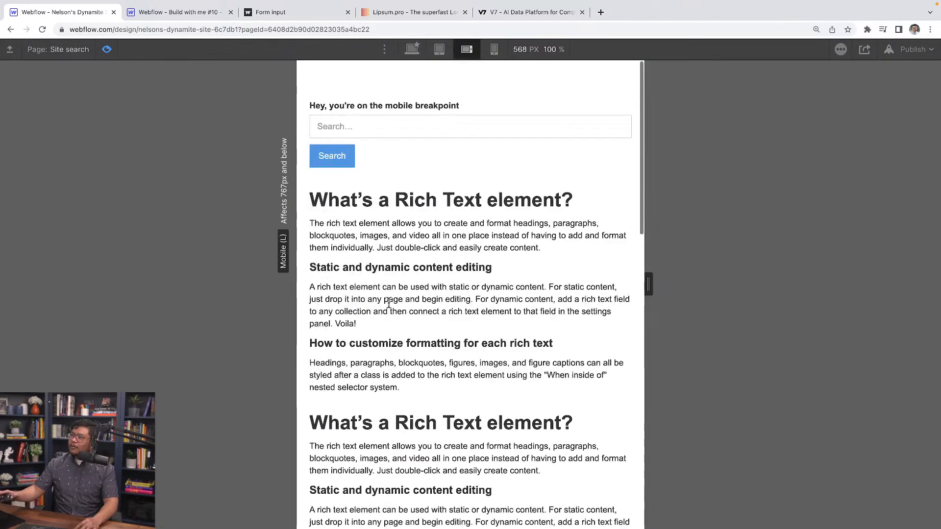
pyautogui.click(108, 48)
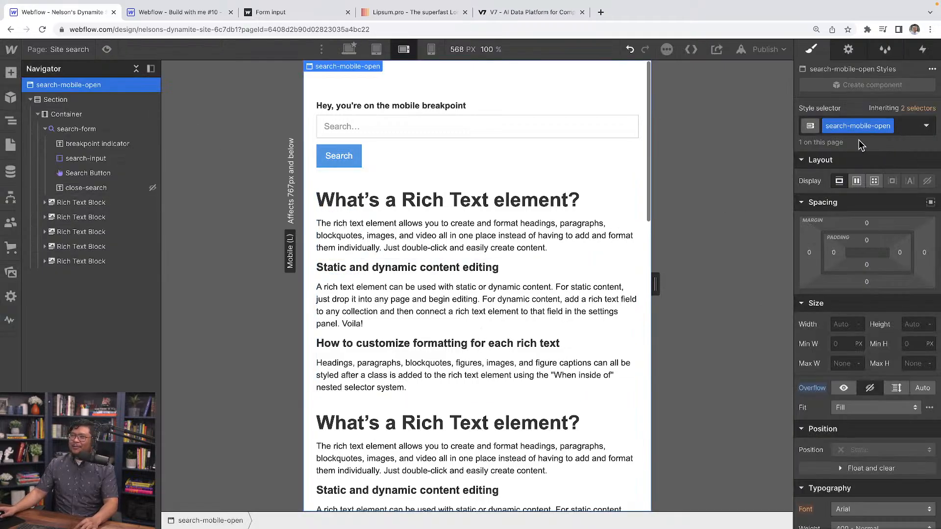
# Remove the search-mobile-open class from the Body element.
pyautogui.click(889, 129)
pyautogui.click(865, 169)
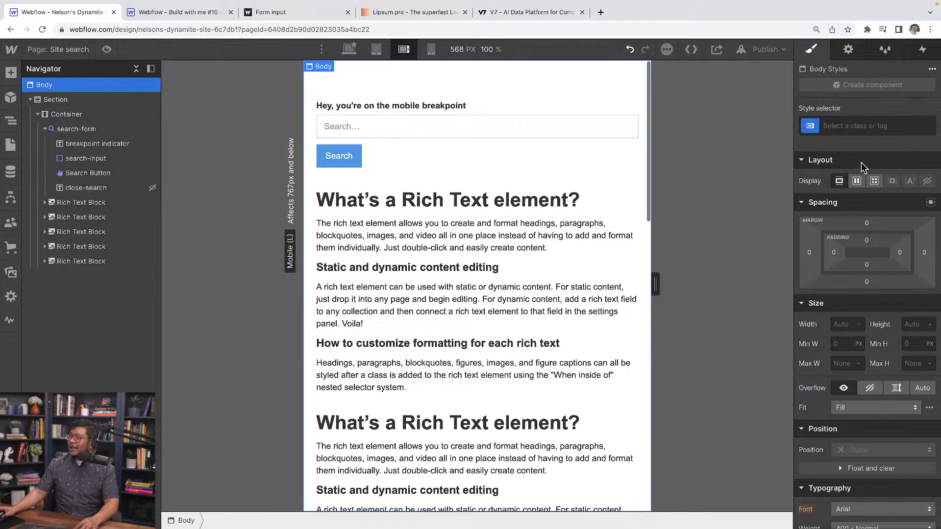
# Open the Site search page's custom code and examine the body addClass("search-mobile-open") and .close-search show() lines.
pyautogui.click(11, 145)
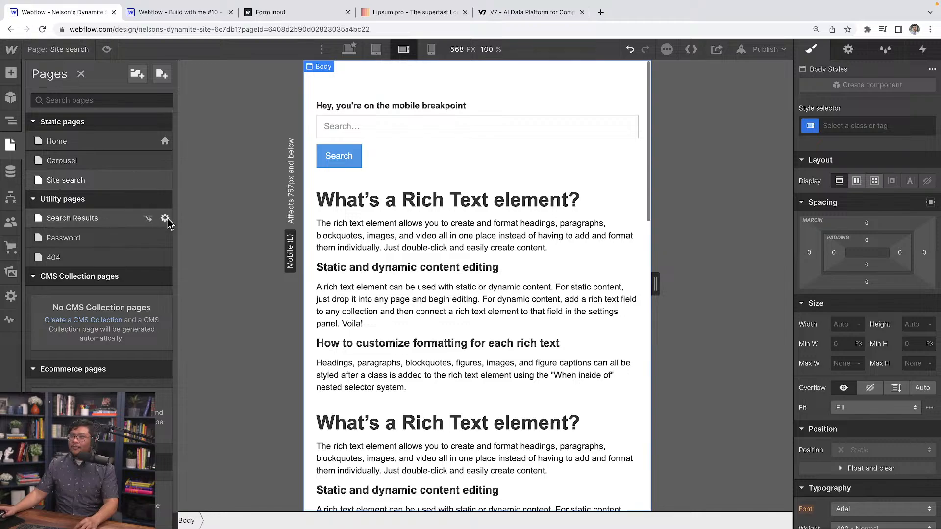
pyautogui.click(165, 182)
pyautogui.scroll(-3, 306, 242)
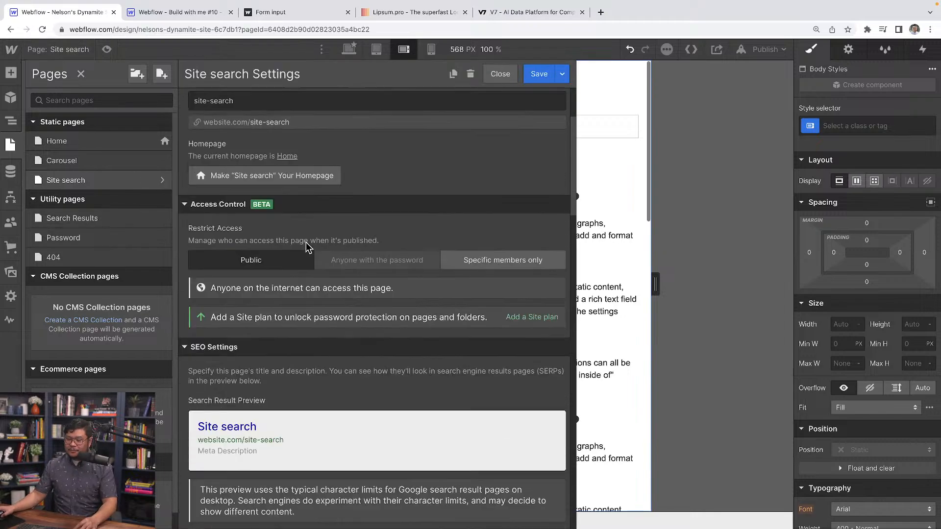
pyautogui.scroll(-15, 307, 243)
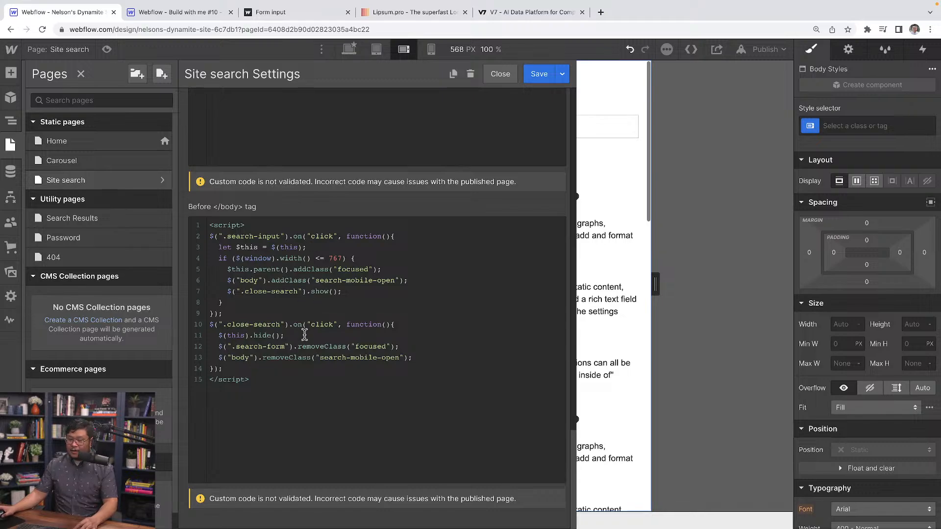
pyautogui.scroll(5, 274, 346)
pyautogui.scroll(1, 251, 343)
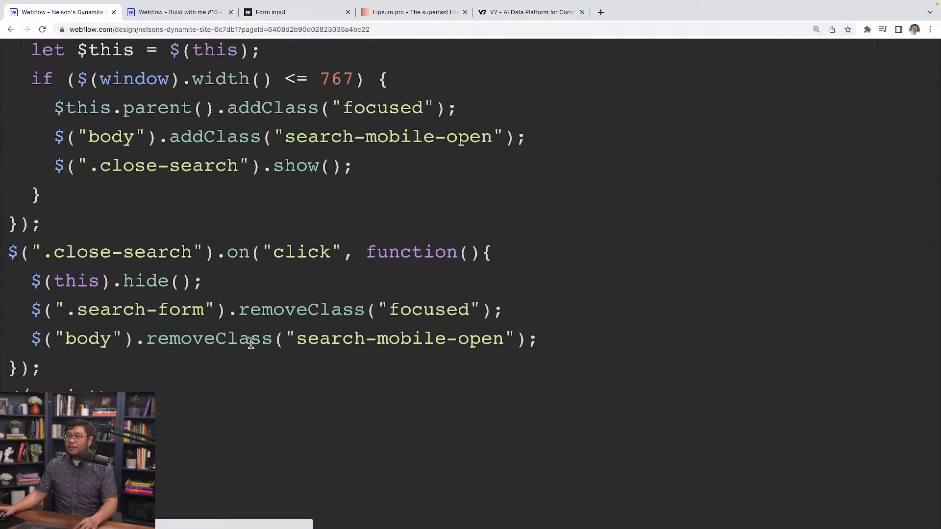
pyautogui.scroll(1, 251, 342)
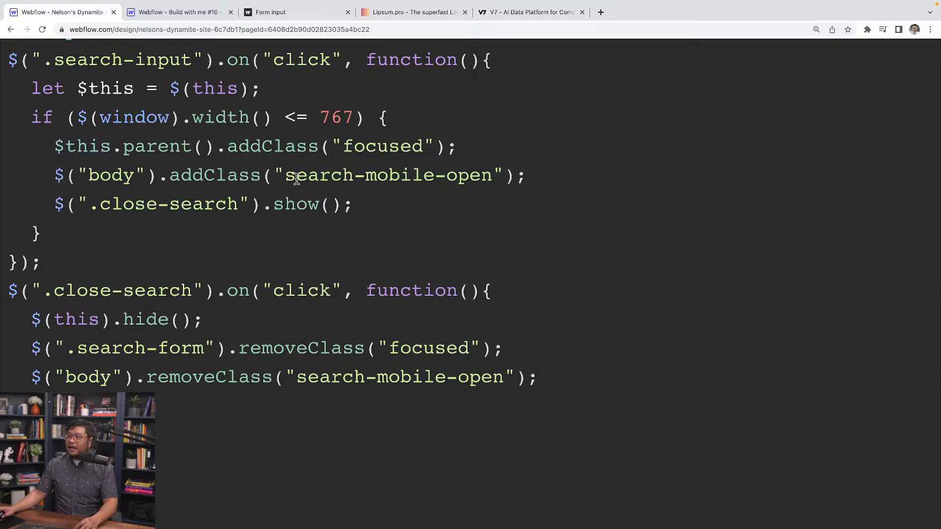
pyautogui.moveTo(294, 178); pyautogui.dragTo(493, 175)
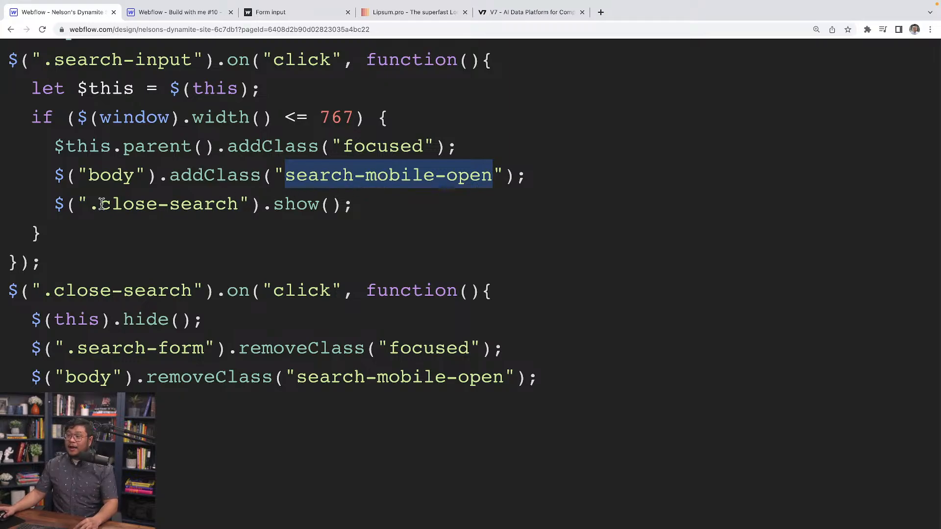
pyautogui.moveTo(101, 204); pyautogui.dragTo(239, 195)
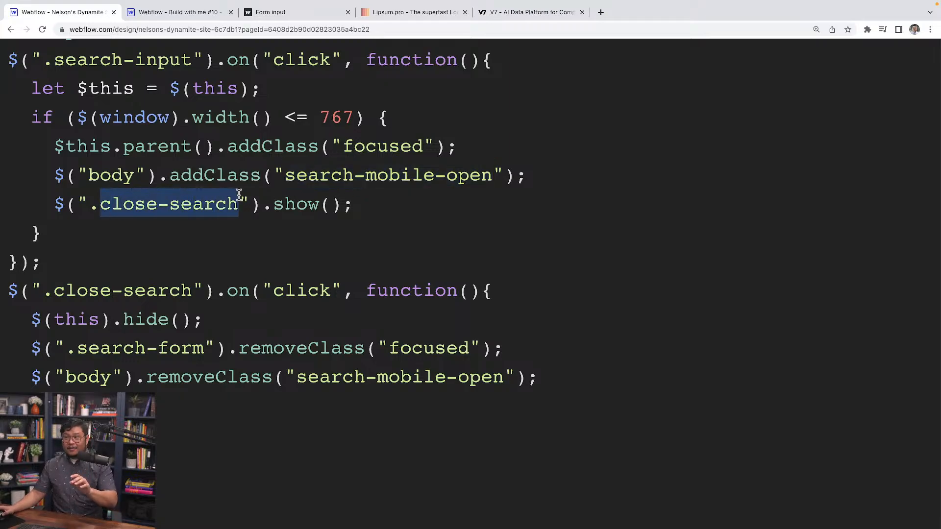
pyautogui.moveTo(266, 208); pyautogui.dragTo(344, 205)
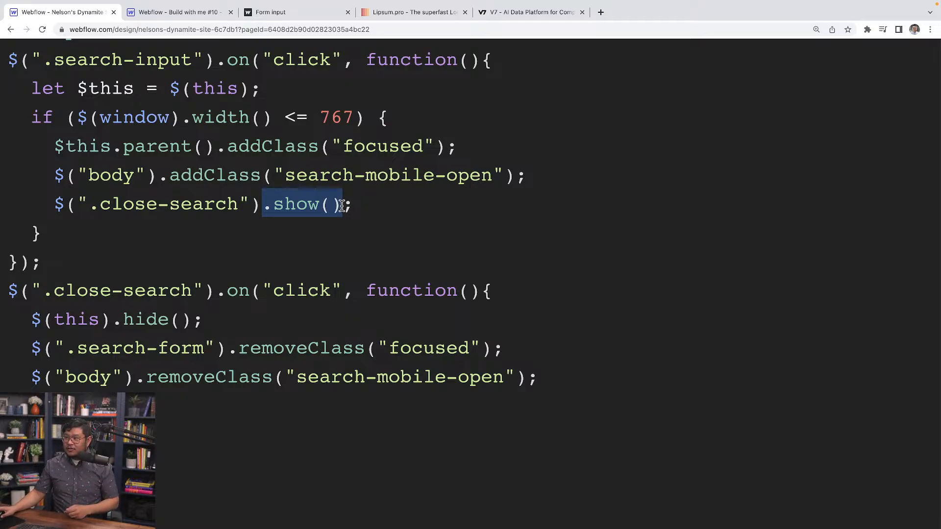
pyautogui.click(341, 206)
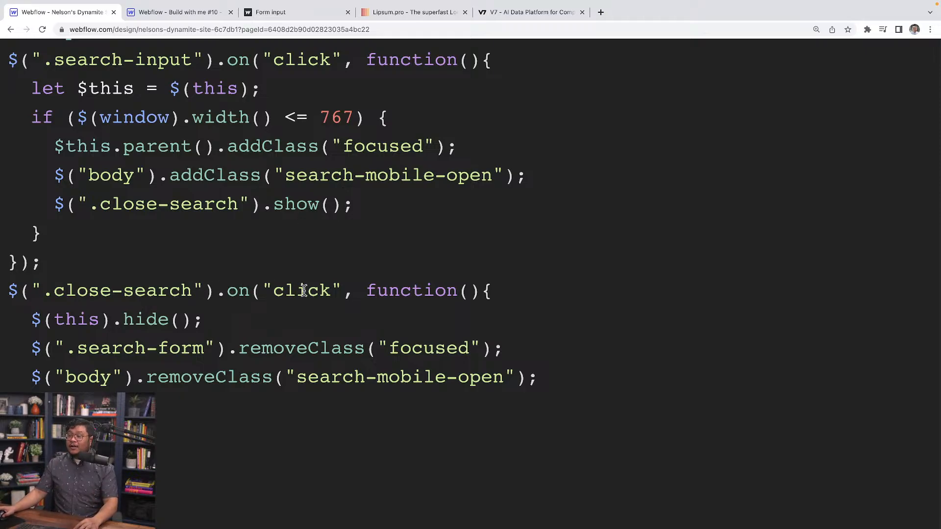
# Examine the script's .close-search click handler, including its $(this).hide() call and the two removeClass calls.
pyautogui.moveTo(193, 291); pyautogui.dragTo(111, 319)
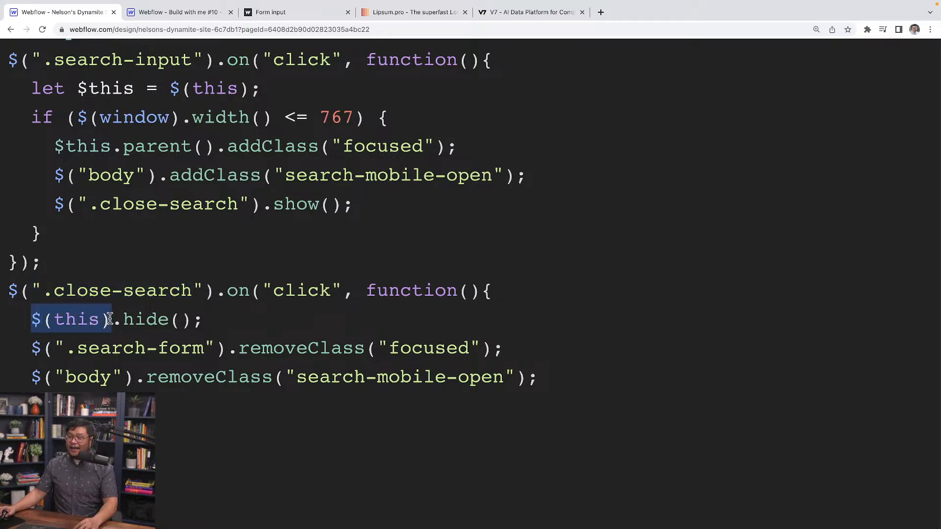
pyautogui.moveTo(193, 290); pyautogui.dragTo(31, 291)
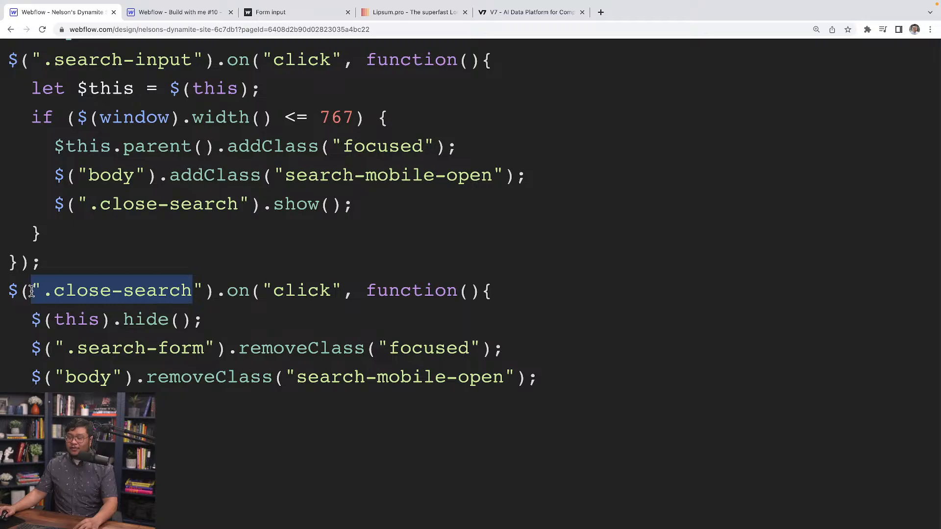
pyautogui.moveTo(193, 320); pyautogui.dragTo(60, 322)
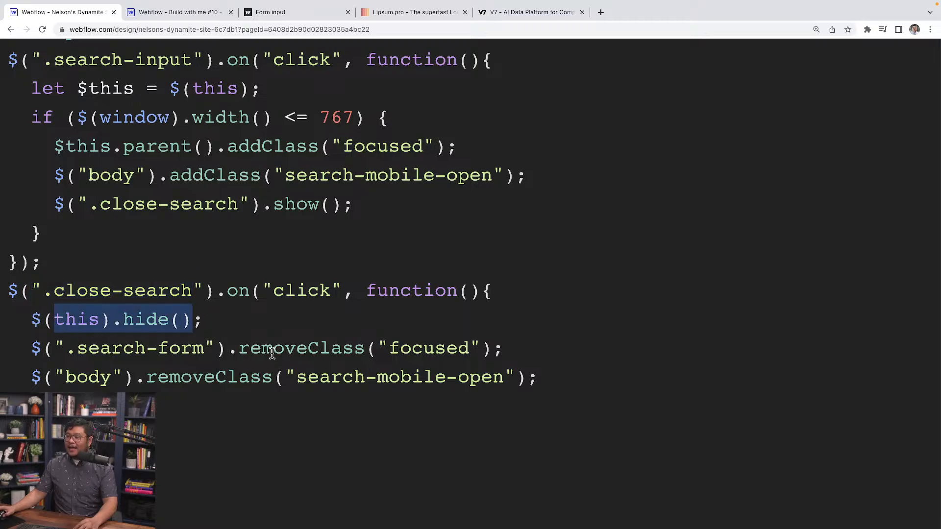
pyautogui.moveTo(251, 350); pyautogui.dragTo(371, 351)
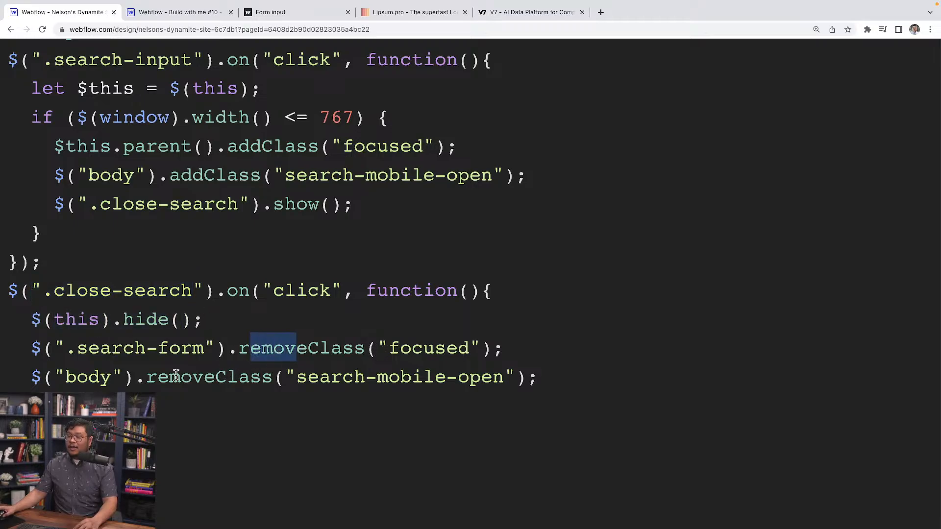
pyautogui.moveTo(296, 378); pyautogui.dragTo(514, 386)
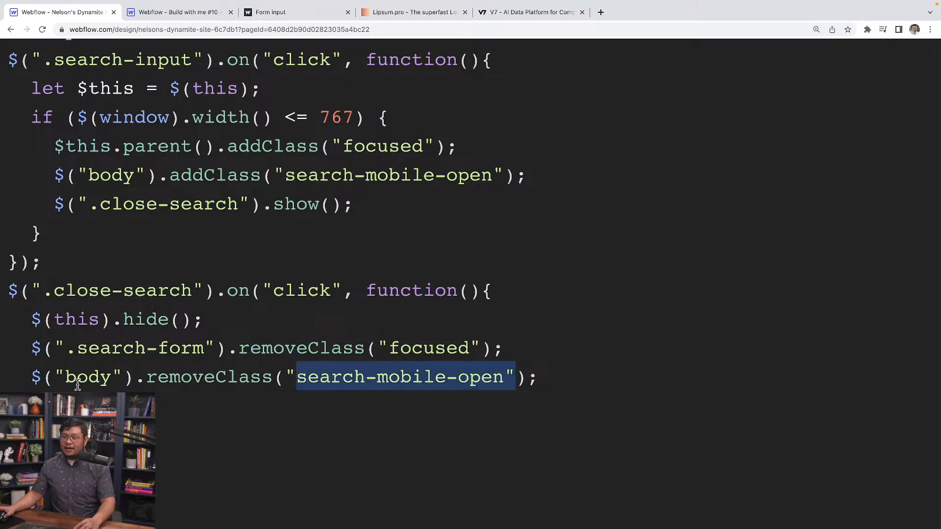
pyautogui.scroll(-3, 98, 373)
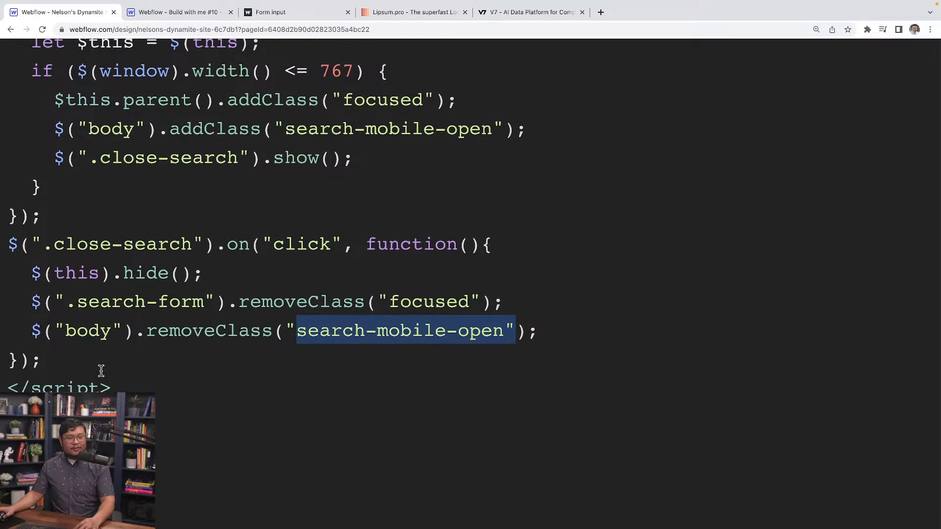
pyautogui.scroll(-5, 354, 295)
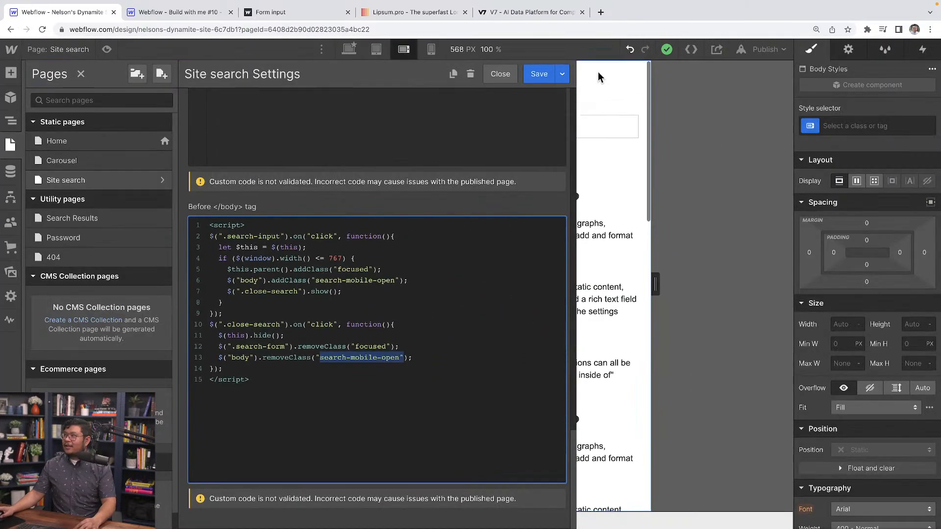
# Save the Site search page settings and publish the site to its webflow.io domain.
pyautogui.click(552, 76)
pyautogui.click(764, 50)
pyautogui.click(735, 202)
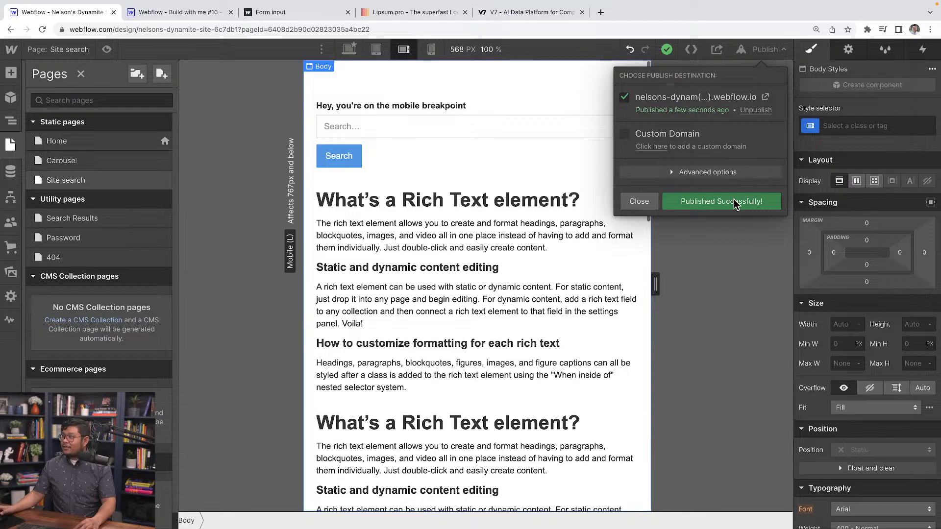
# Open the published Site search page on its webflow.io domain and inspect it in the browser's responsive device view.
pyautogui.click(766, 96)
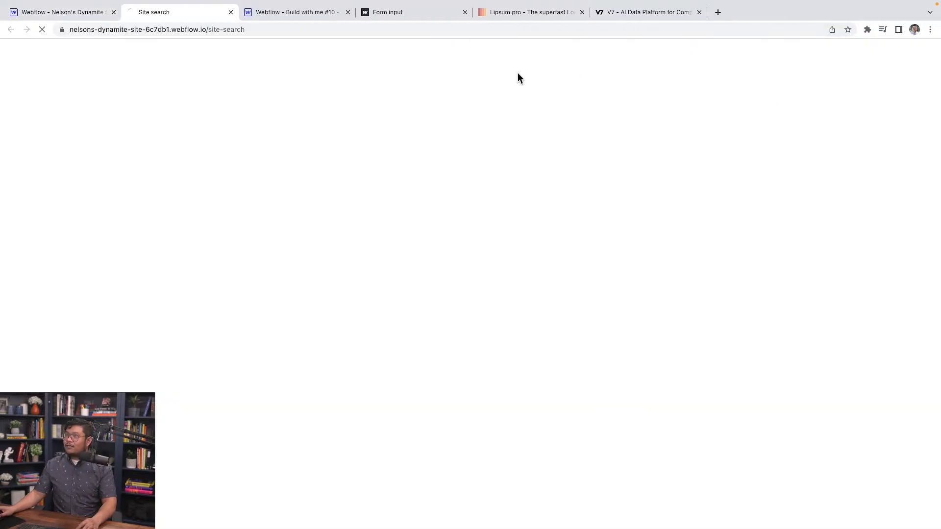
pyautogui.rightClick(168, 96)
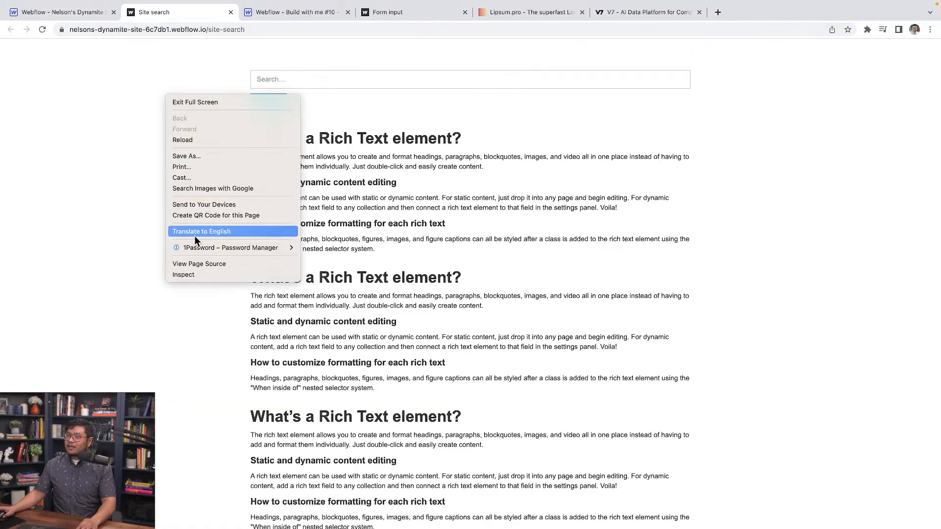
pyautogui.click(192, 272)
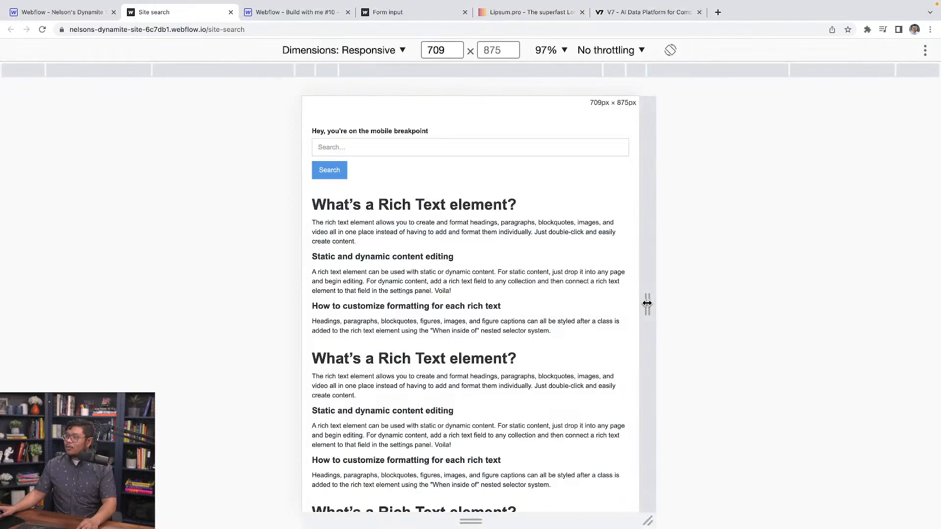
# Widen the responsive viewport to about 1284 px and test focusing and leaving the search field at desktop width.
pyautogui.moveTo(647, 304); pyautogui.dragTo(784, 304)
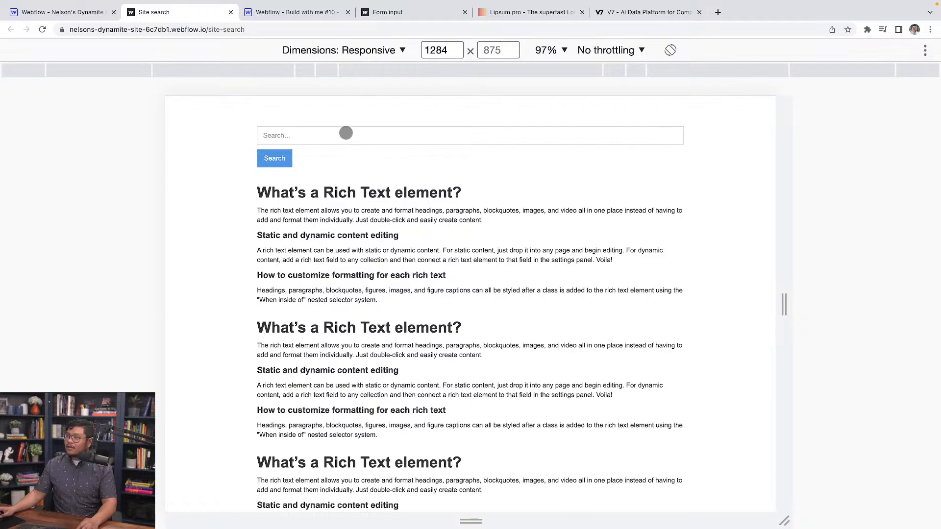
pyautogui.click(345, 133)
pyautogui.click(341, 159)
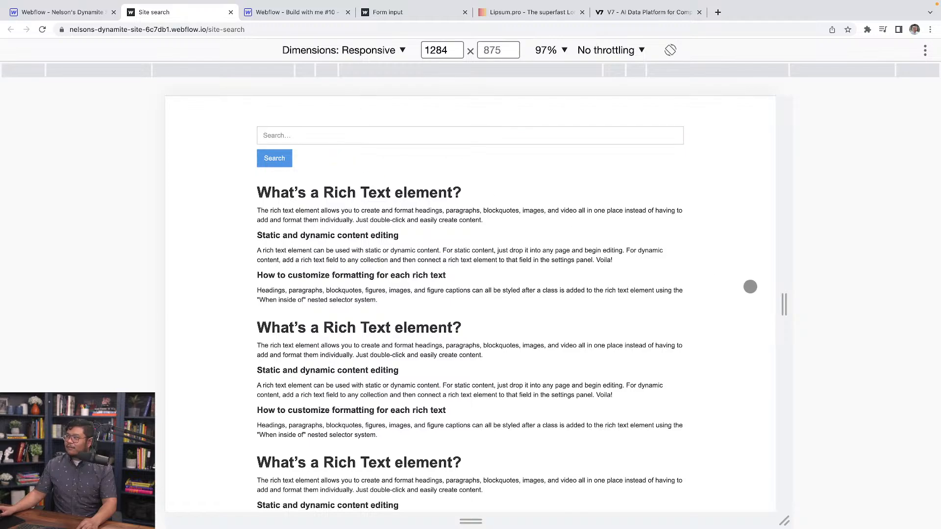
# Narrow the responsive viewport to about 716 px and test opening the search overlay from the search field and closing it with Close search.
pyautogui.moveTo(784, 304); pyautogui.dragTo(649, 304)
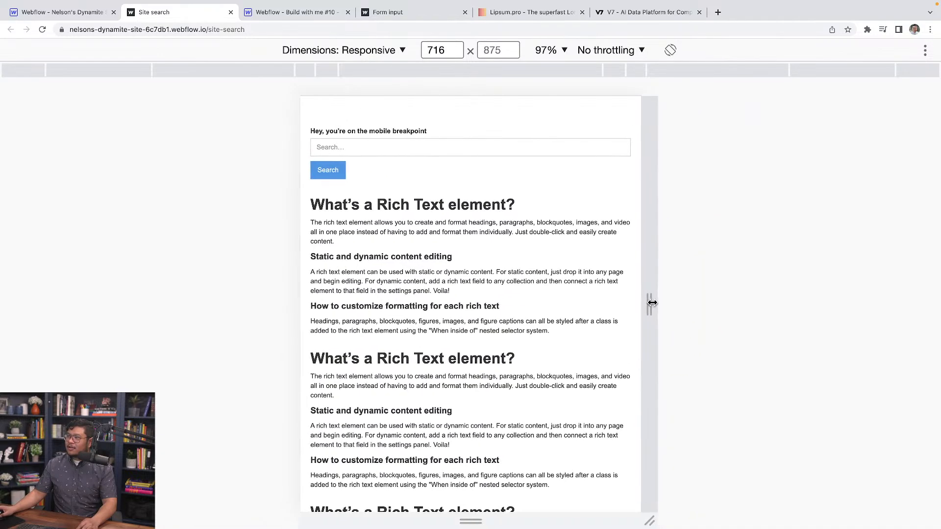
pyautogui.click(395, 144)
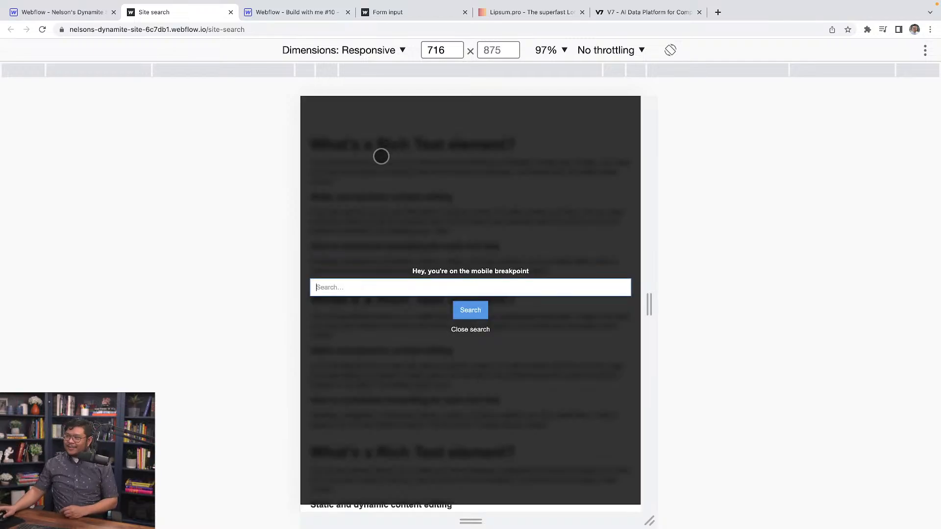
pyautogui.click(469, 330)
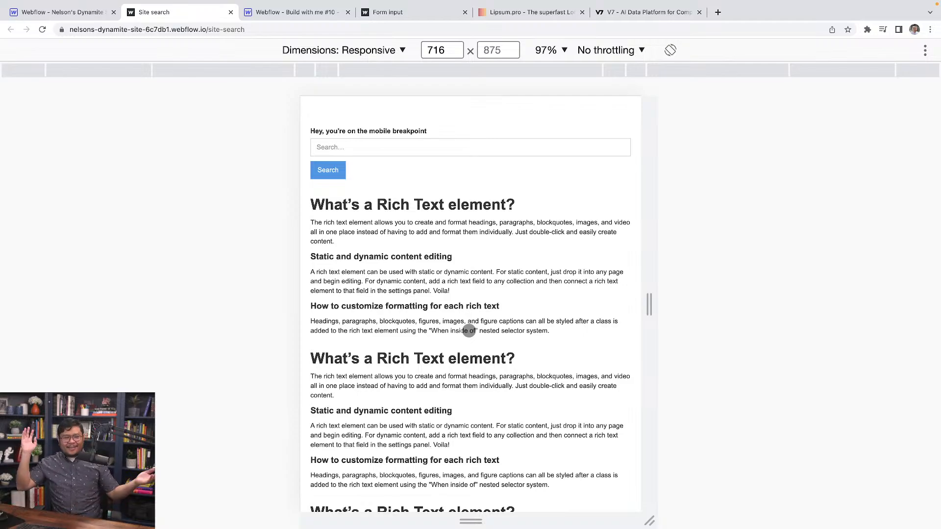
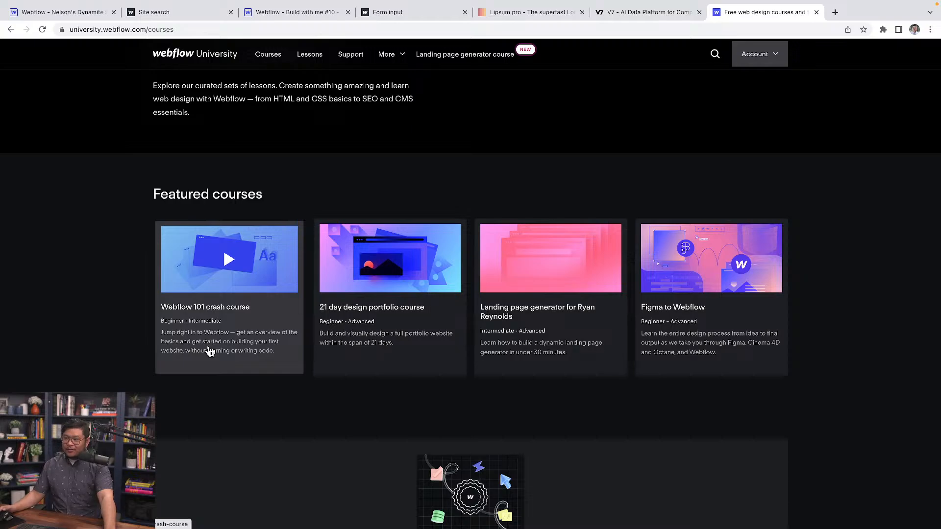
# Examine the Webflow University courses page from the featured courses to the certification section and the beginner courses.
pyautogui.scroll(-1, 210, 351)
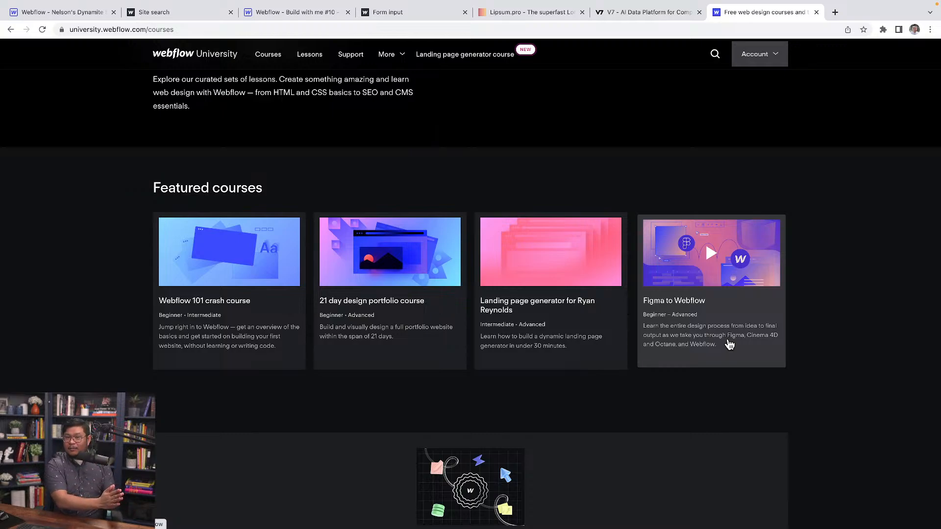
pyautogui.scroll(-6, 605, 296)
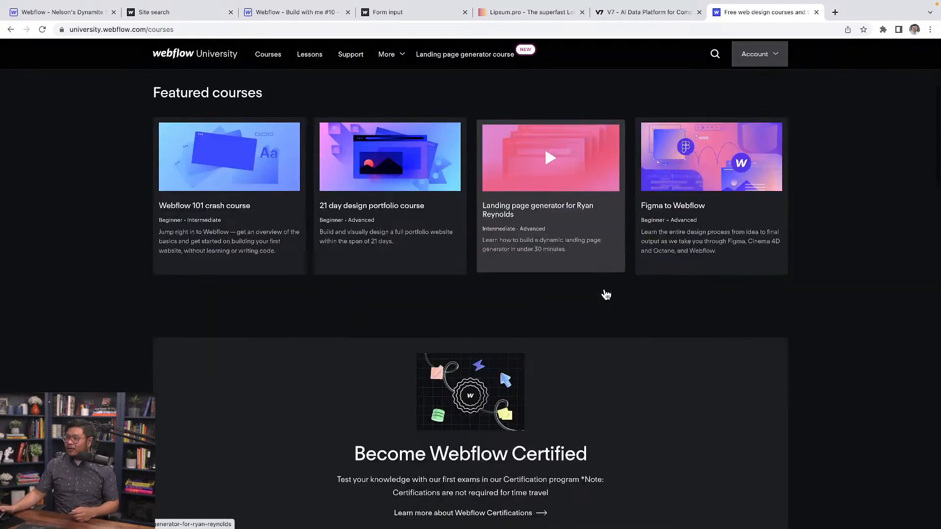
pyautogui.scroll(-1, 607, 295)
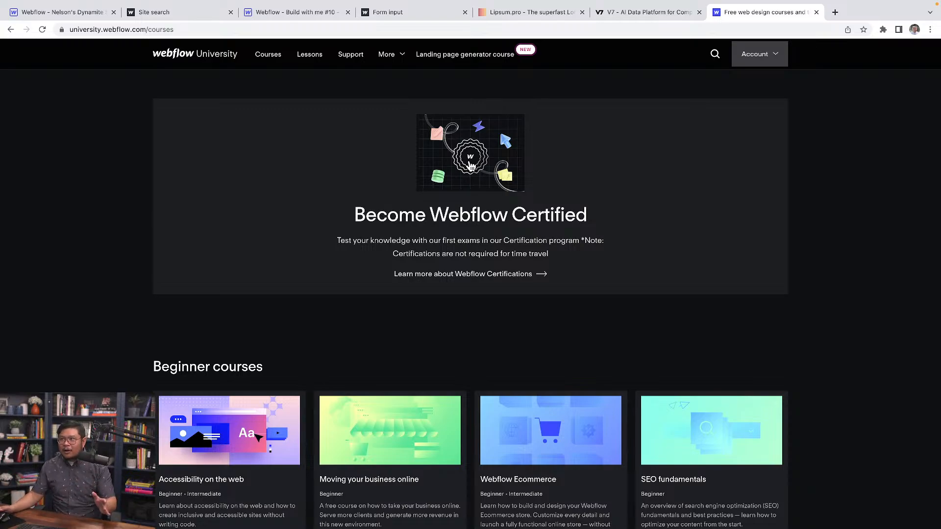
pyautogui.scroll(-1, 470, 167)
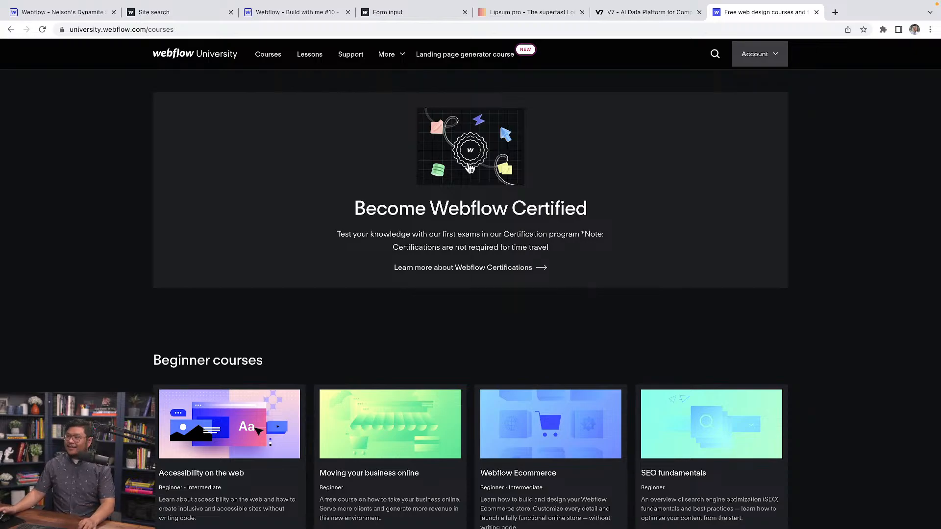
pyautogui.scroll(1, 435, 246)
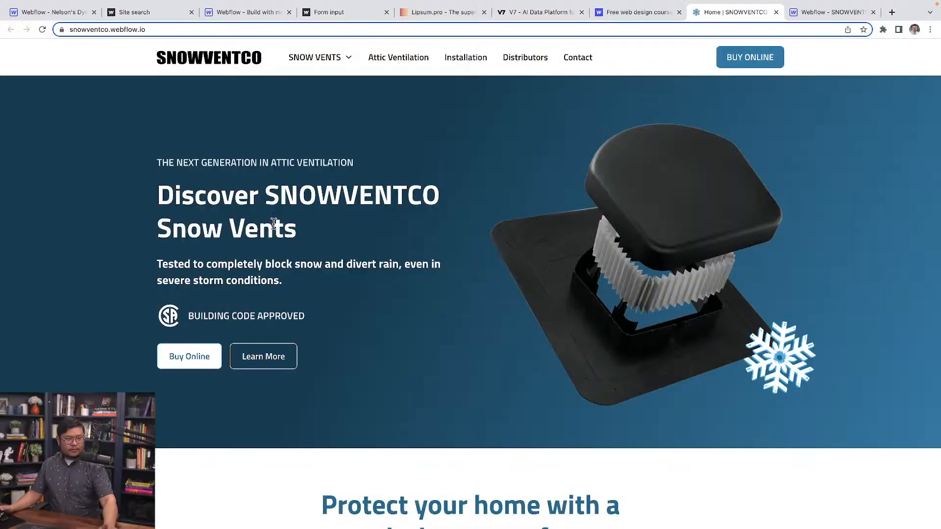
# Look through the published SNOWVENTCO home page from the hero section to the testimonial slider.
pyautogui.scroll(-1, 671, 186)
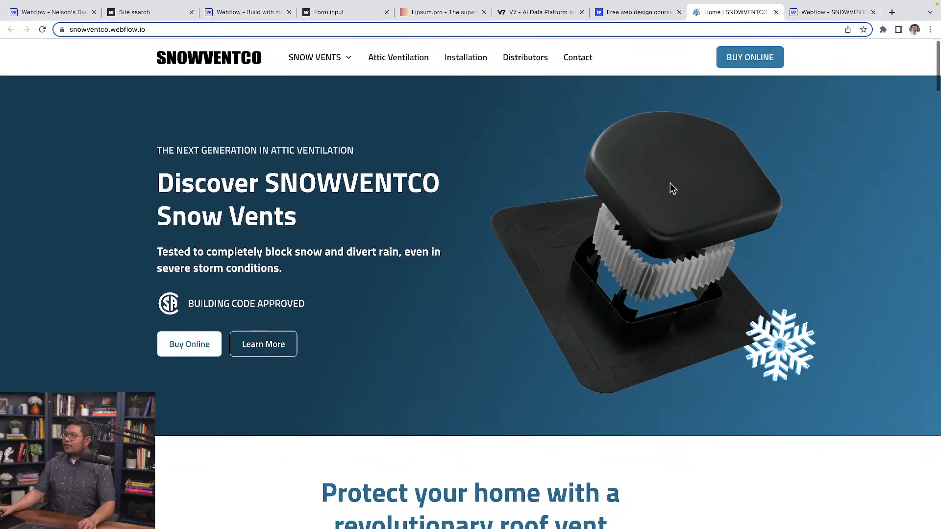
pyautogui.scroll(1, 501, 225)
pyautogui.scroll(-1, 452, 275)
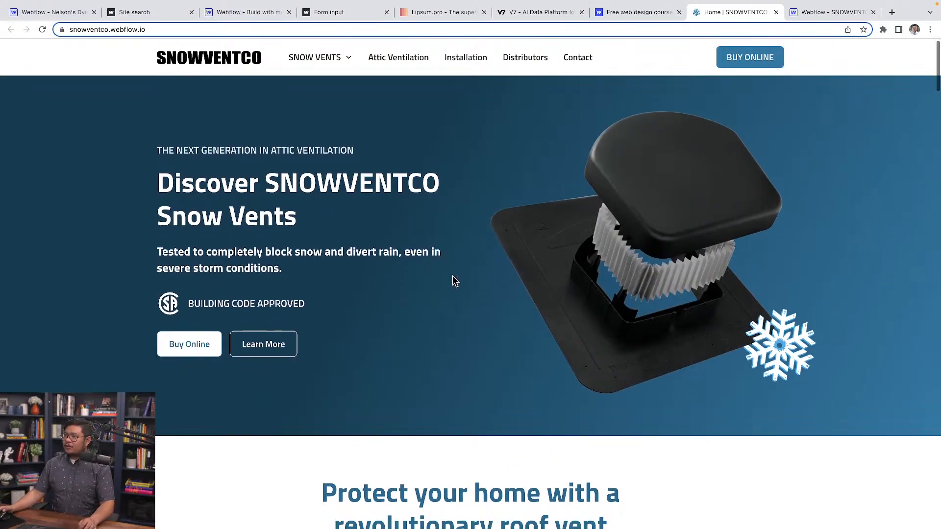
pyautogui.scroll(-12, 453, 278)
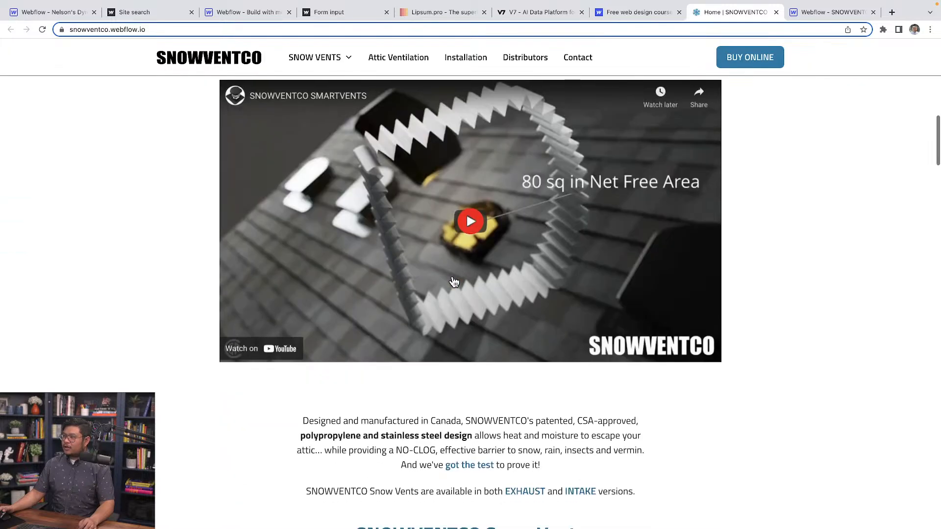
pyautogui.scroll(-14, 454, 282)
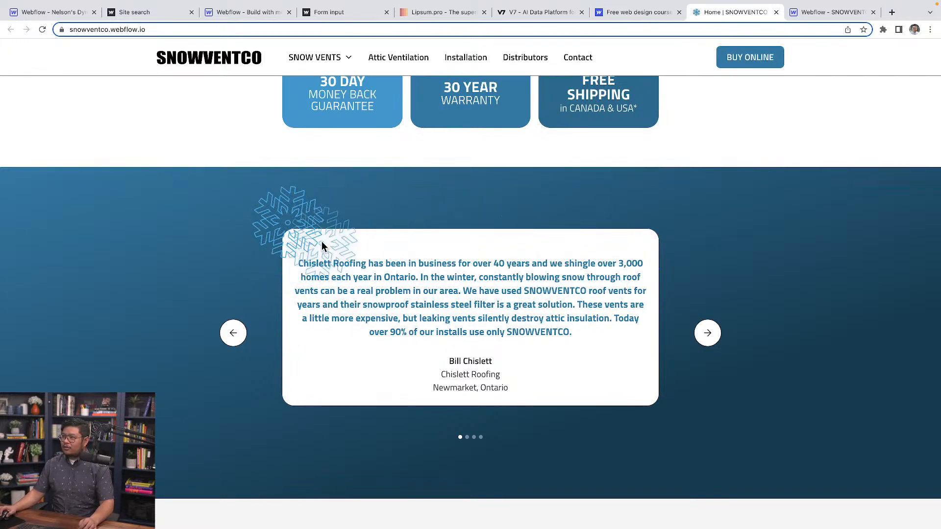
# Advance repeatedly through the testimonial slider to check how its slides cycle and how the snowflake behaves.
pyautogui.click(707, 333)
pyautogui.click(707, 334)
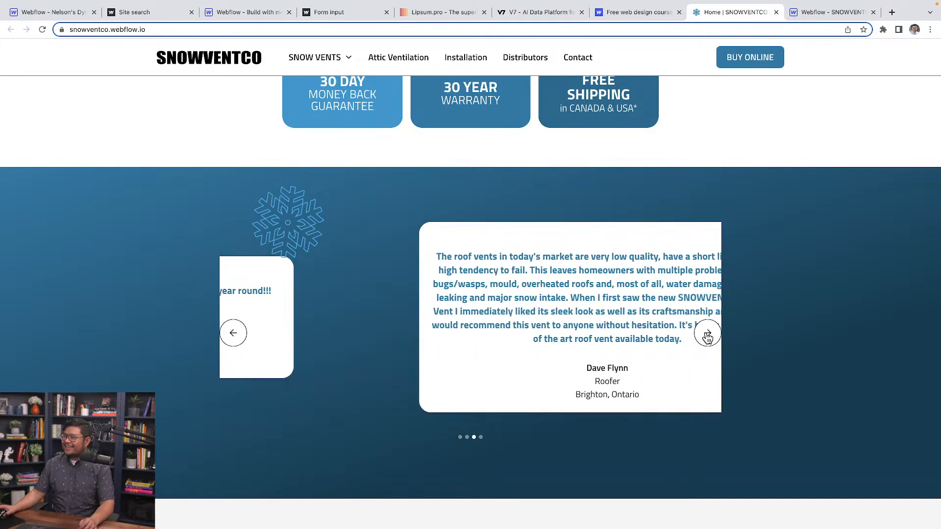
pyautogui.click(707, 334)
pyautogui.click(707, 335)
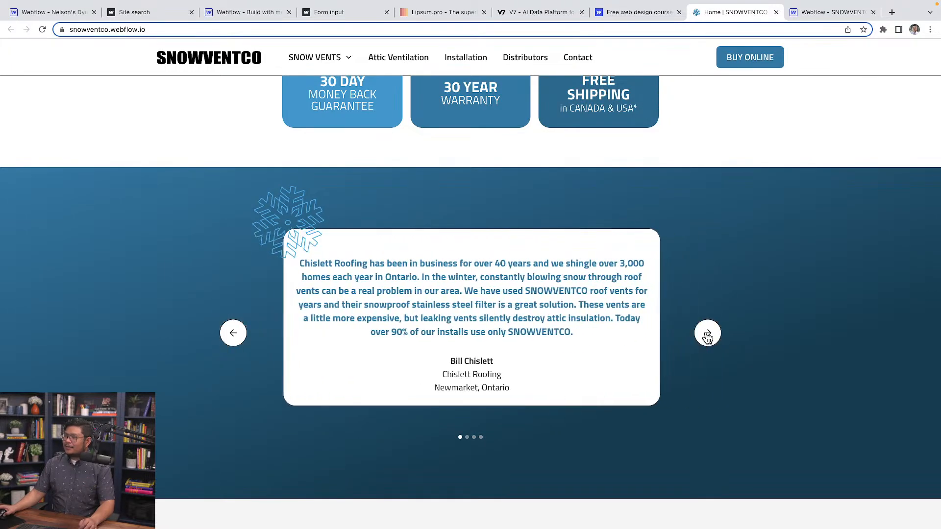
pyautogui.click(707, 335)
pyautogui.click(707, 335)
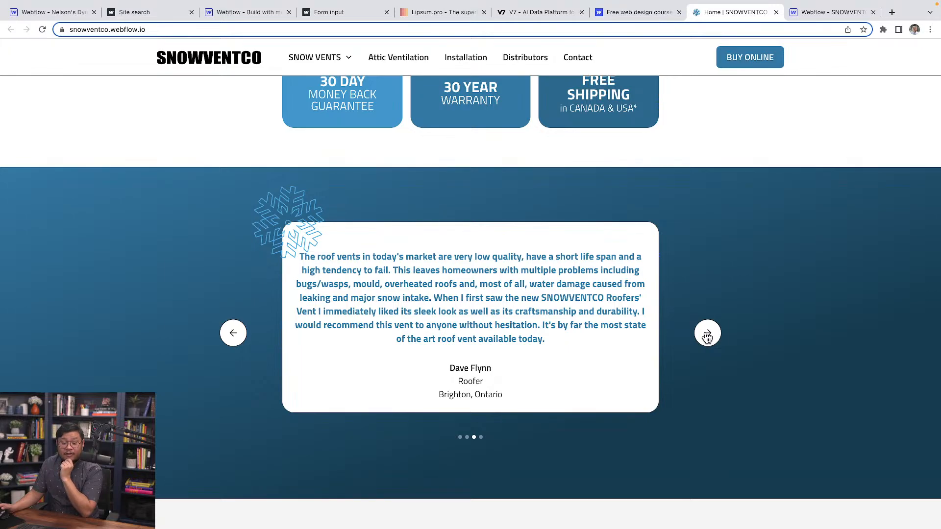
pyautogui.click(708, 336)
pyautogui.click(707, 335)
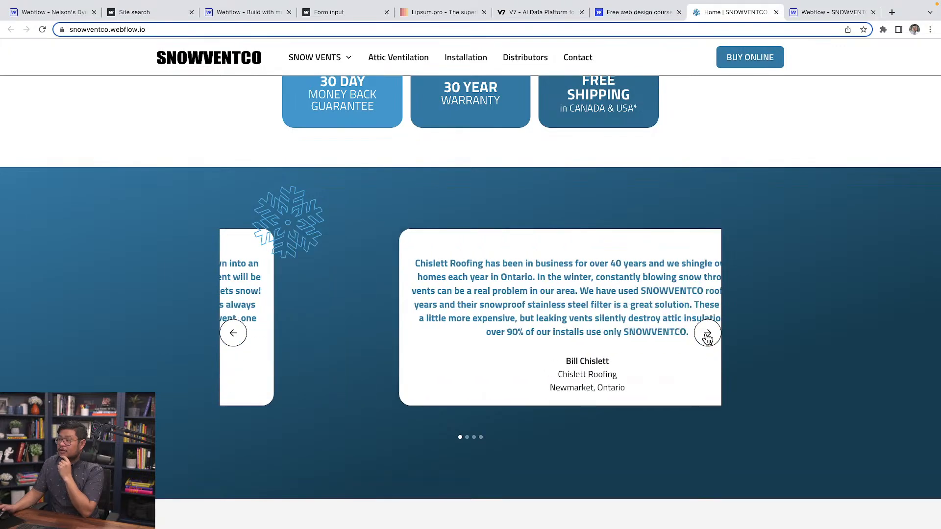
pyautogui.click(708, 336)
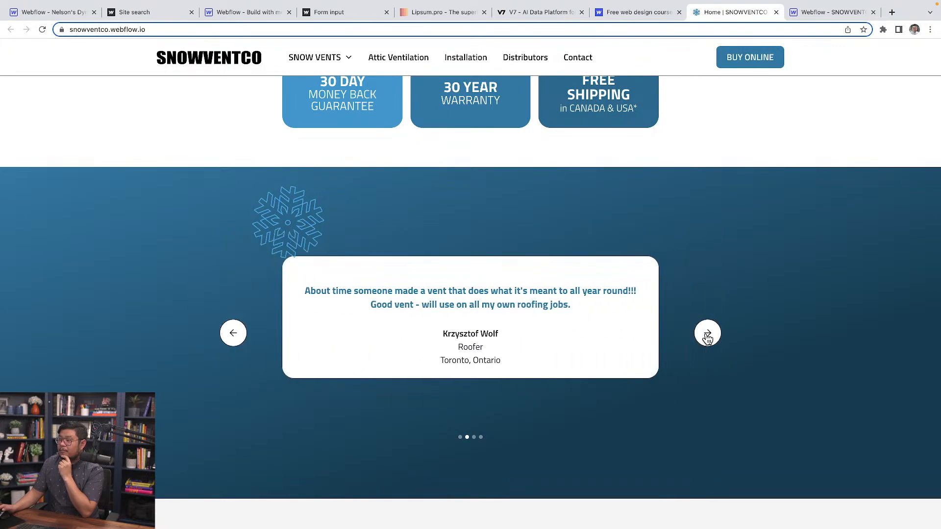
pyautogui.click(707, 336)
pyautogui.click(708, 336)
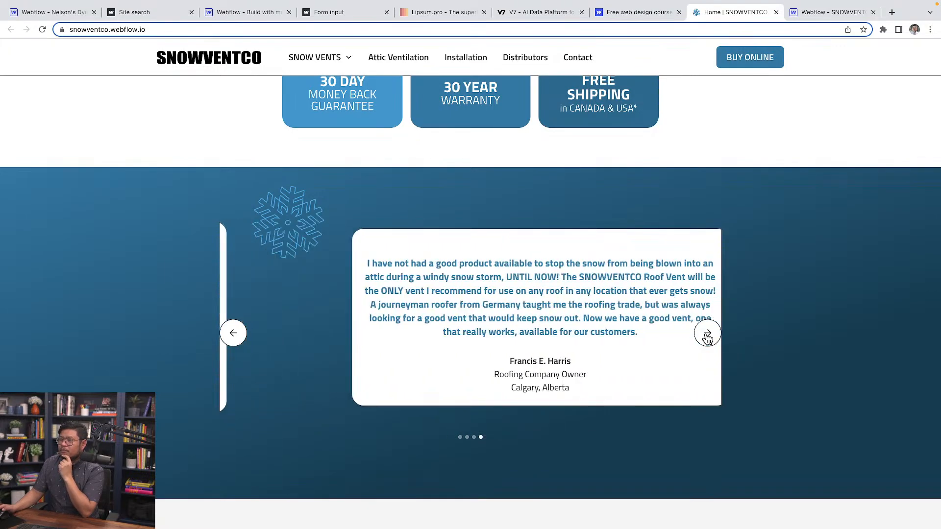
pyautogui.click(707, 336)
pyautogui.click(707, 335)
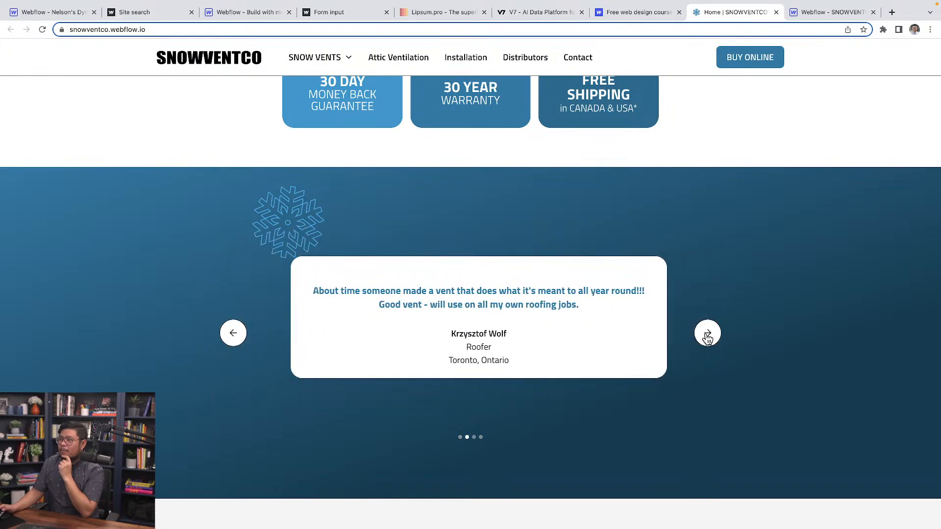
pyautogui.click(708, 335)
pyautogui.click(708, 336)
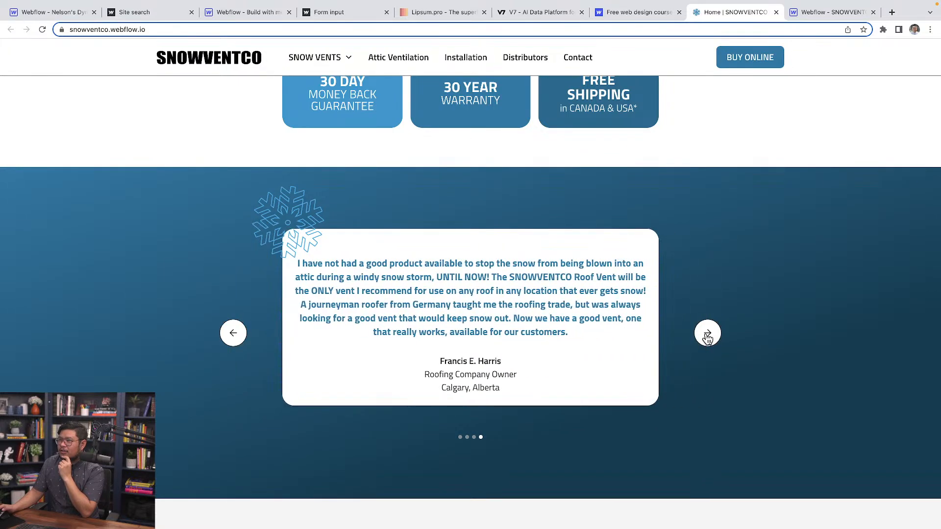
pyautogui.click(707, 335)
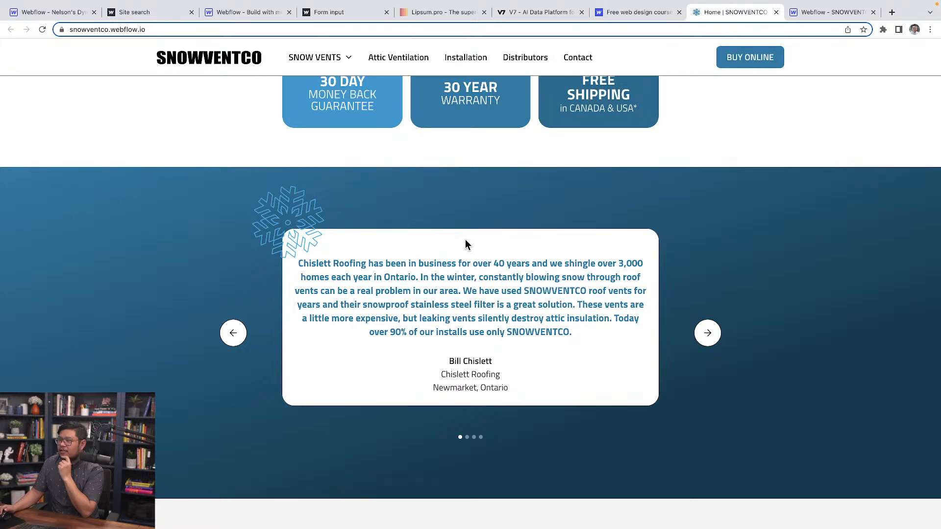
pyautogui.click(706, 332)
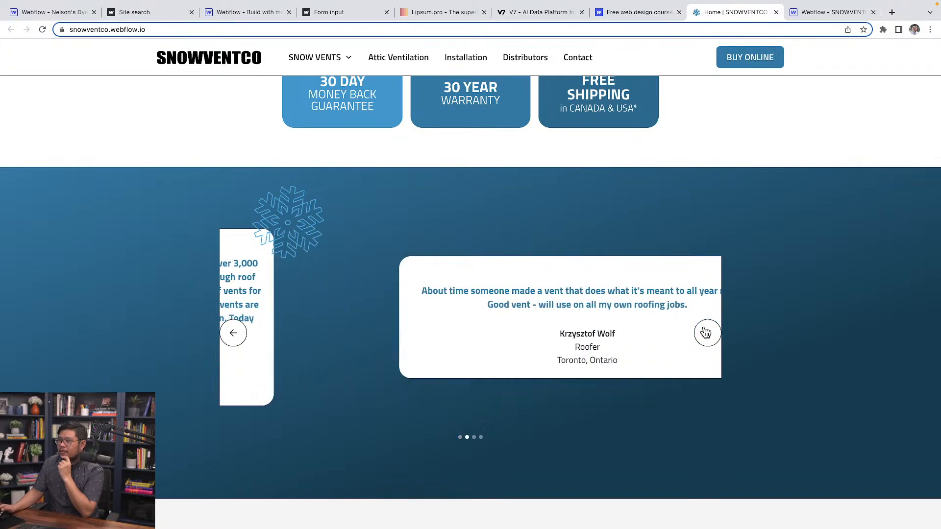
pyautogui.click(706, 333)
pyautogui.click(705, 332)
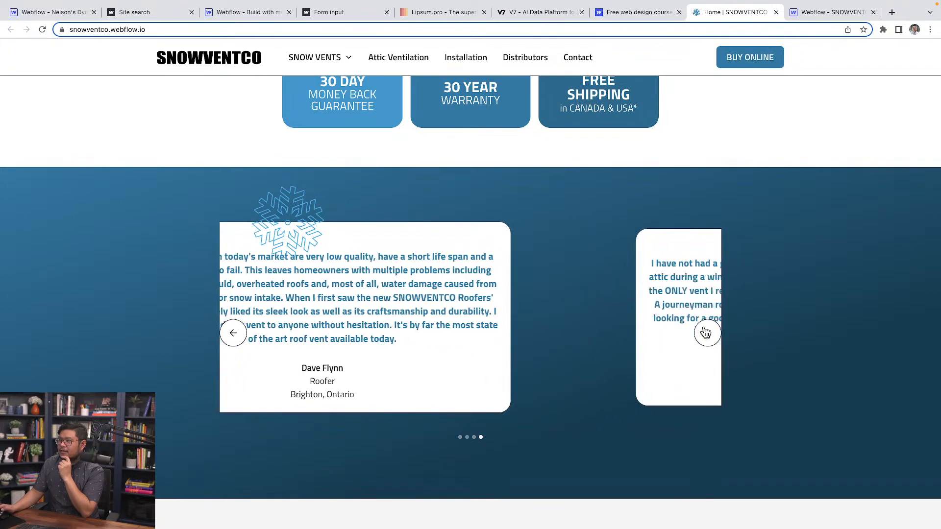
pyautogui.click(706, 333)
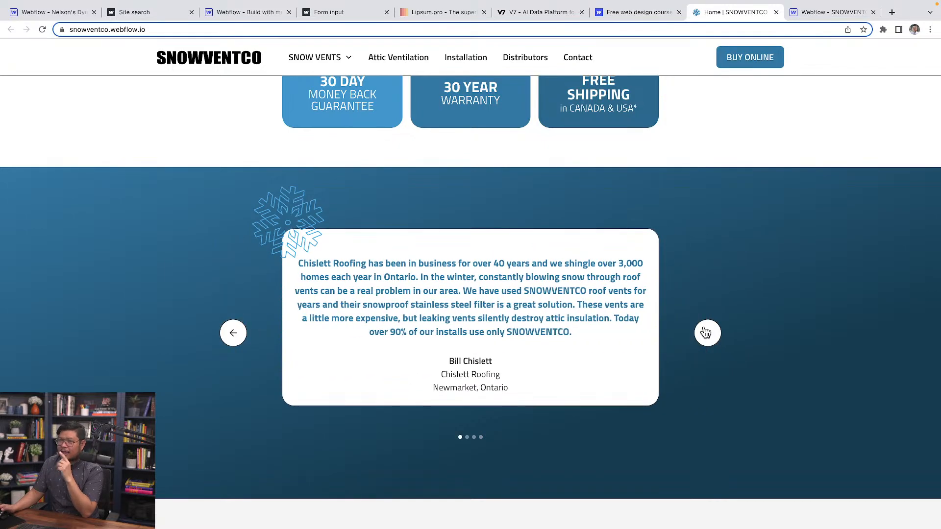
pyautogui.click(706, 333)
pyautogui.click(706, 333)
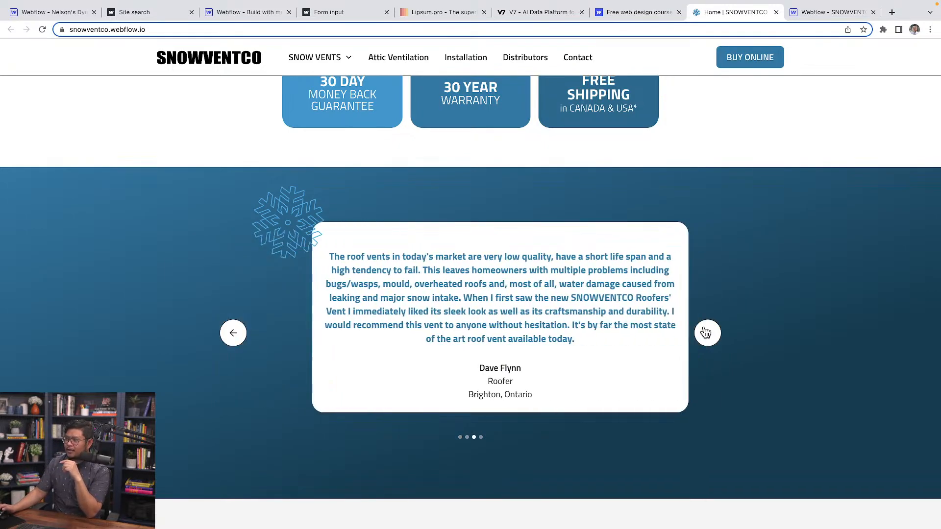
pyautogui.click(706, 333)
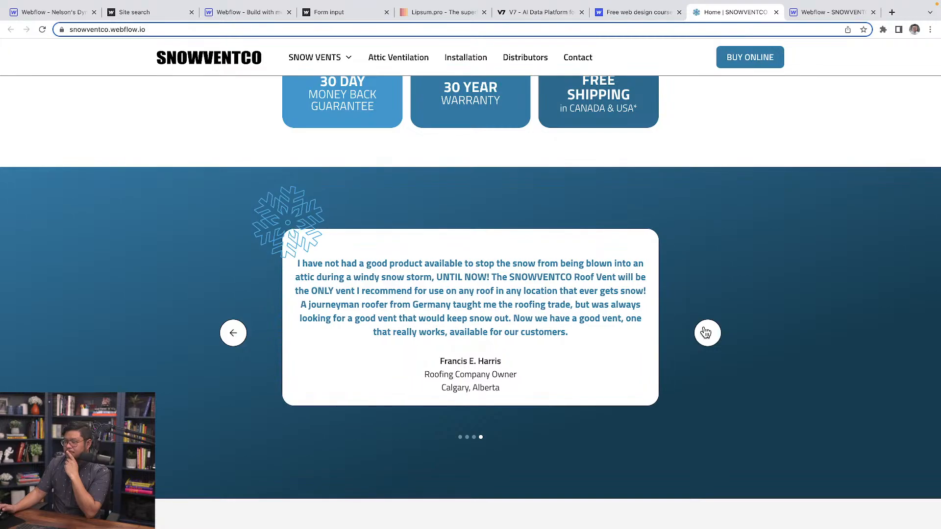
pyautogui.click(705, 333)
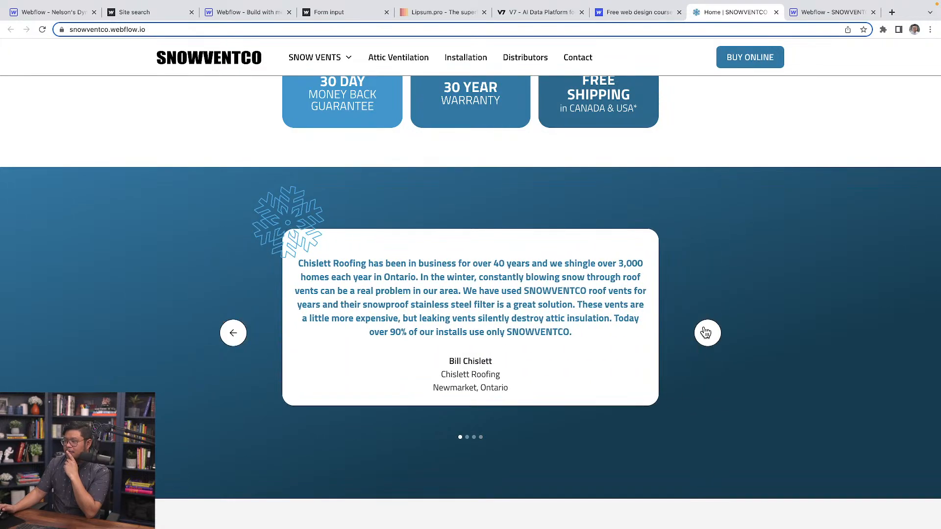
pyautogui.click(706, 333)
pyautogui.click(706, 333)
pyautogui.click(706, 333)
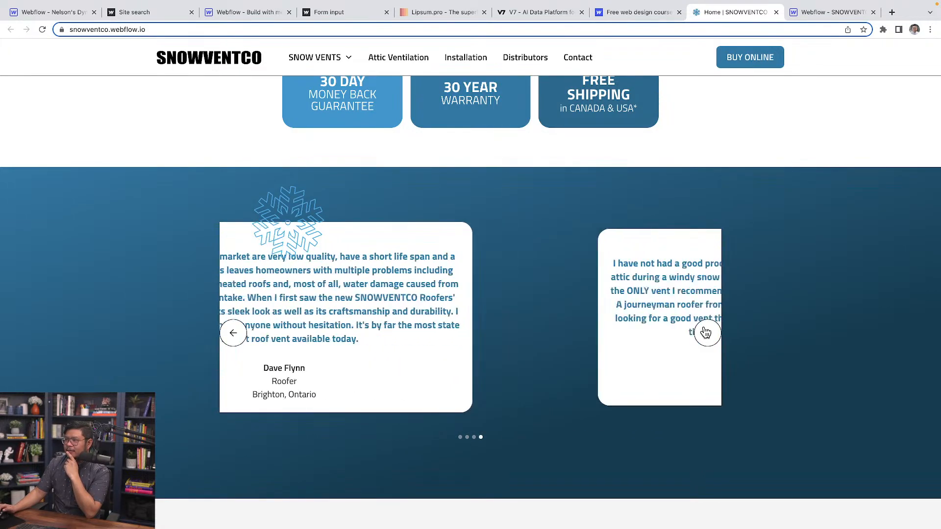
pyautogui.click(706, 333)
pyautogui.click(705, 333)
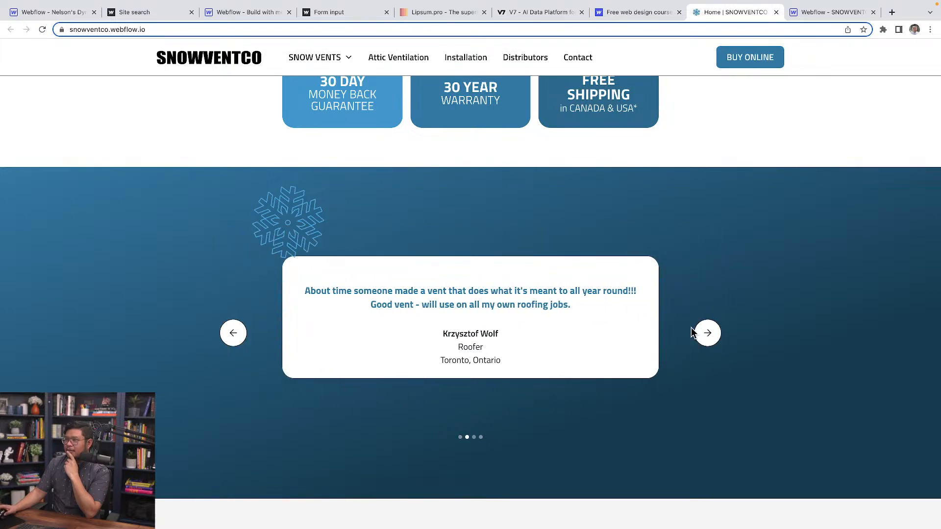
# Switch to the read-only SNOWVENTCO Designer preview, dismiss the read-only notice and select testimonial_slide in the testimonials section.
pyautogui.click(828, 12)
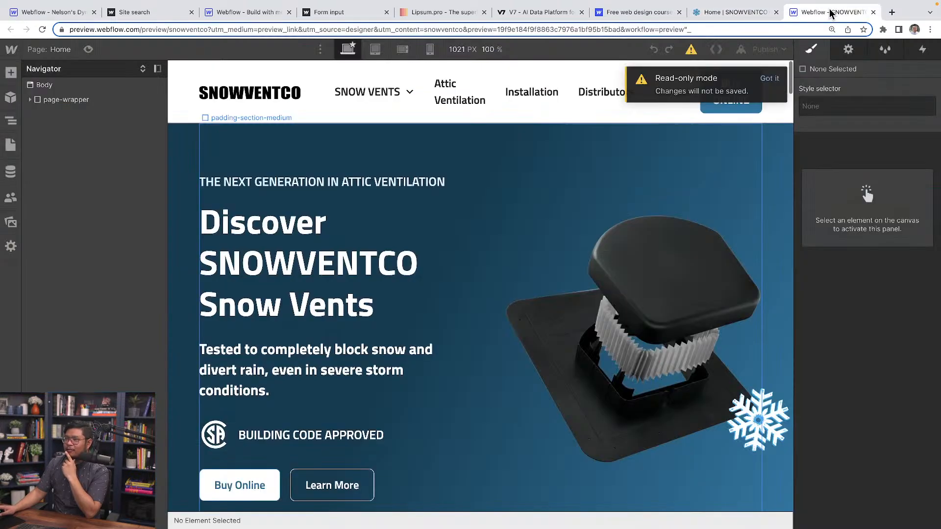
pyautogui.scroll(-1, 294, 290)
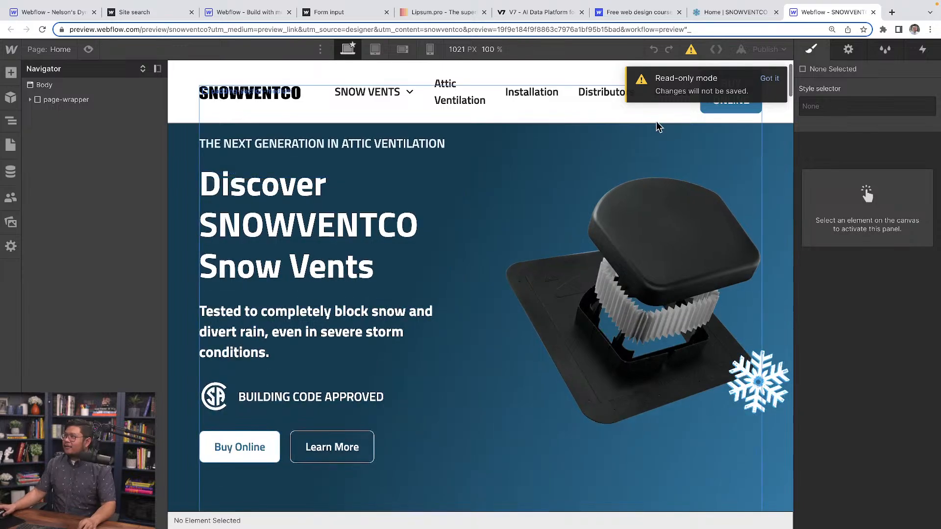
pyautogui.click(769, 78)
pyautogui.scroll(-15, 418, 299)
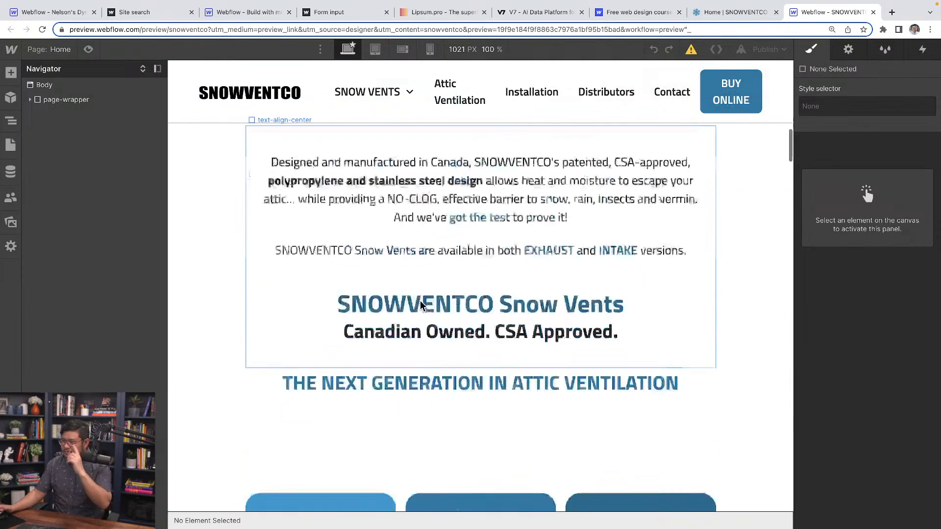
pyautogui.scroll(-5, 422, 305)
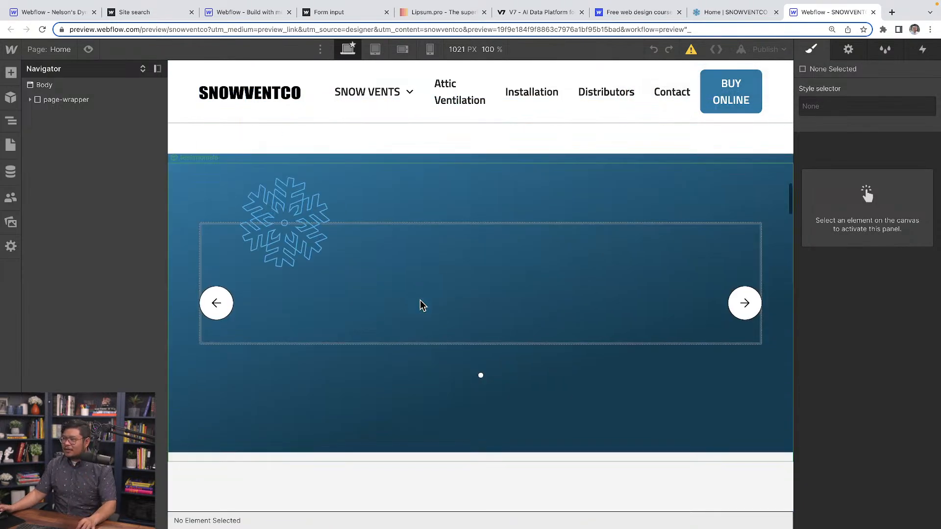
pyautogui.click(434, 272)
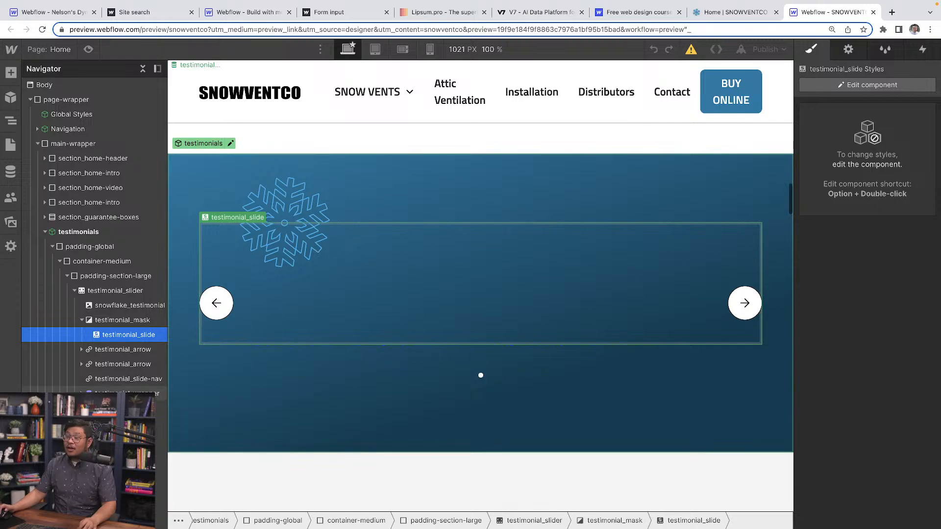
# Open the testimonials component for editing and inspect the element settings of testimonial_wrapper and its nested testimonial_list.
pyautogui.click(126, 395)
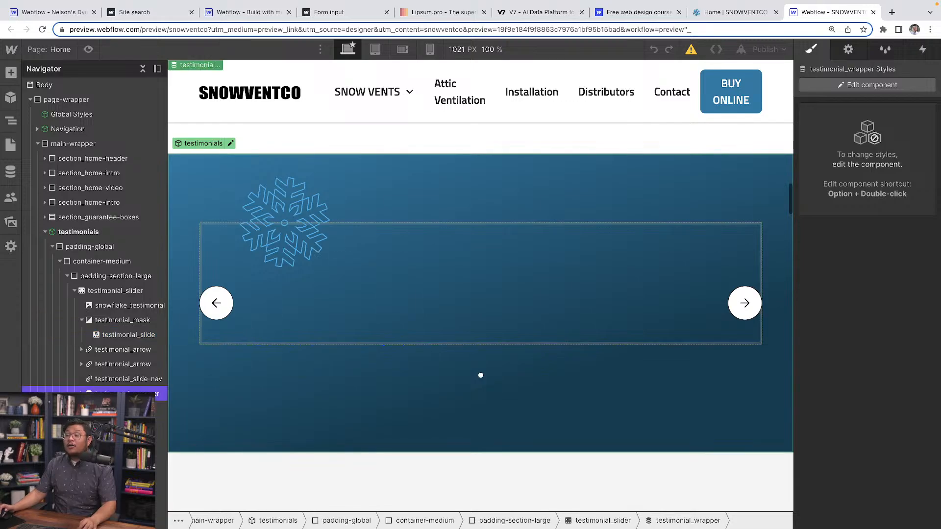
pyautogui.click(230, 144)
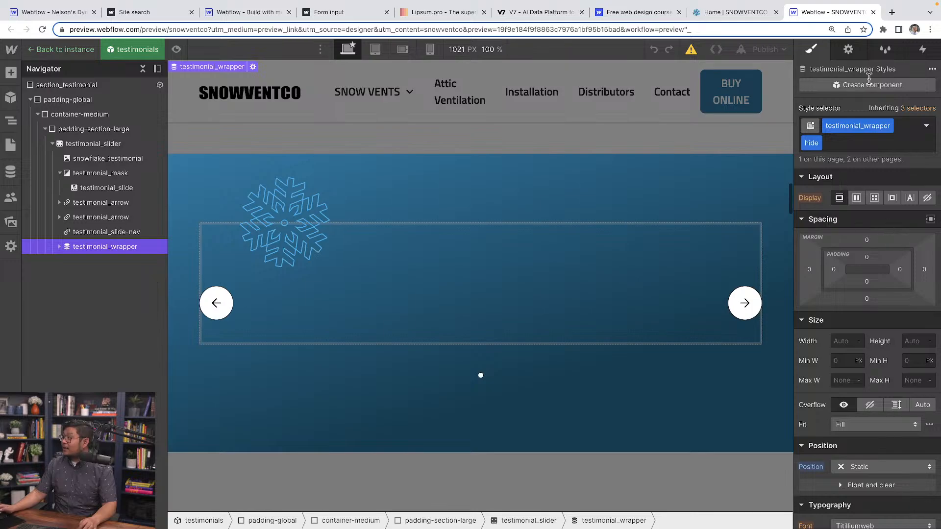
pyautogui.click(851, 51)
pyautogui.scroll(-5, 897, 402)
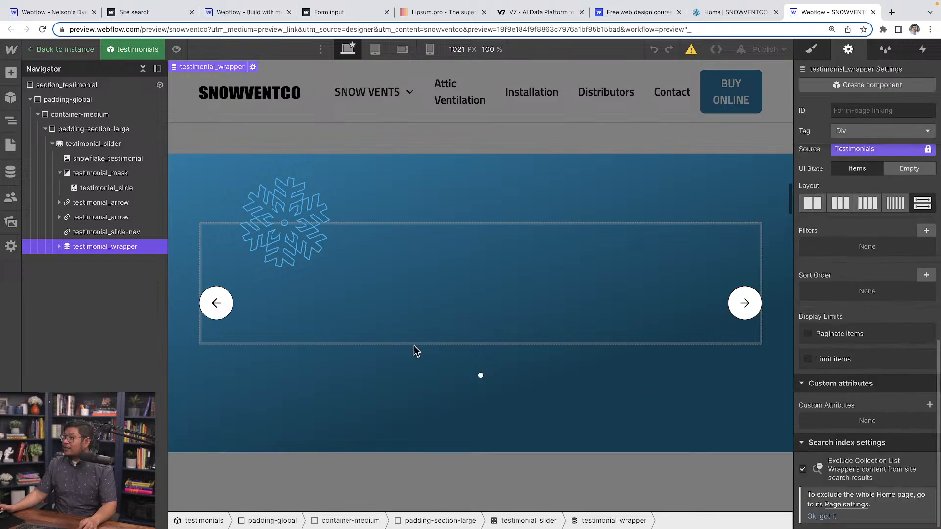
pyautogui.click(59, 246)
pyautogui.click(84, 262)
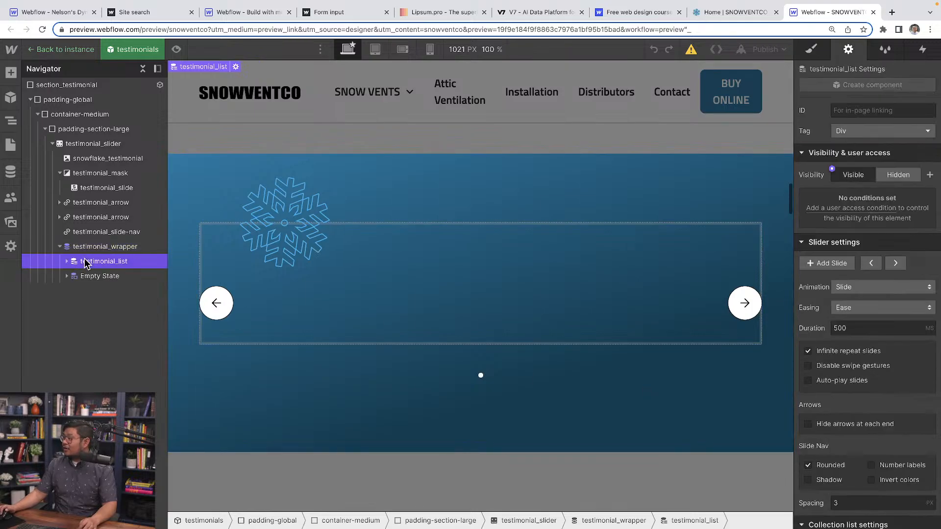
# Review testimonial_list's collection settings and remove the hide class from testimonial_wrapper.
pyautogui.scroll(-5, 871, 443)
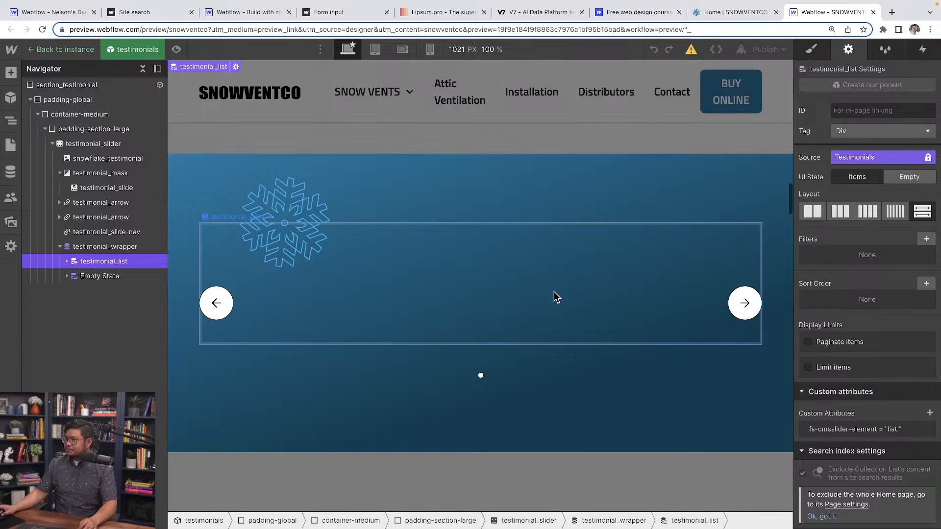
pyautogui.click(67, 261)
pyautogui.click(98, 247)
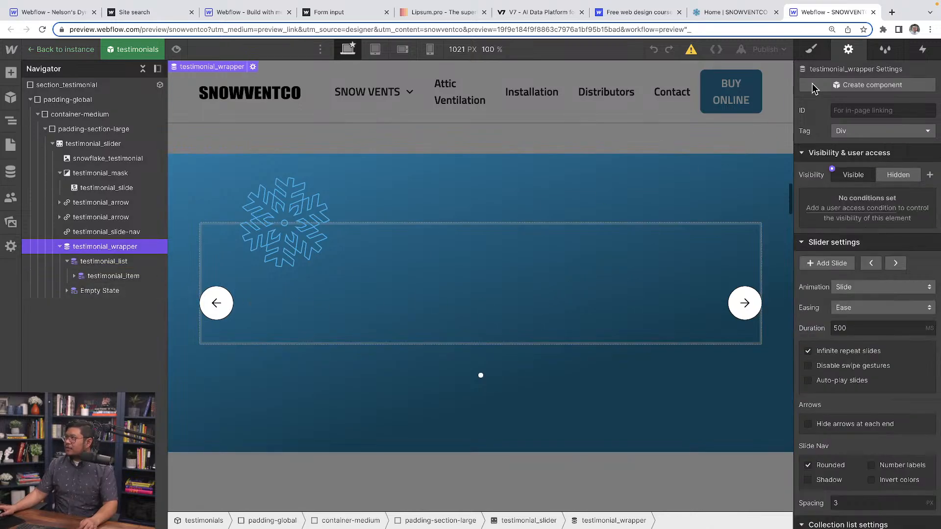
pyautogui.click(812, 52)
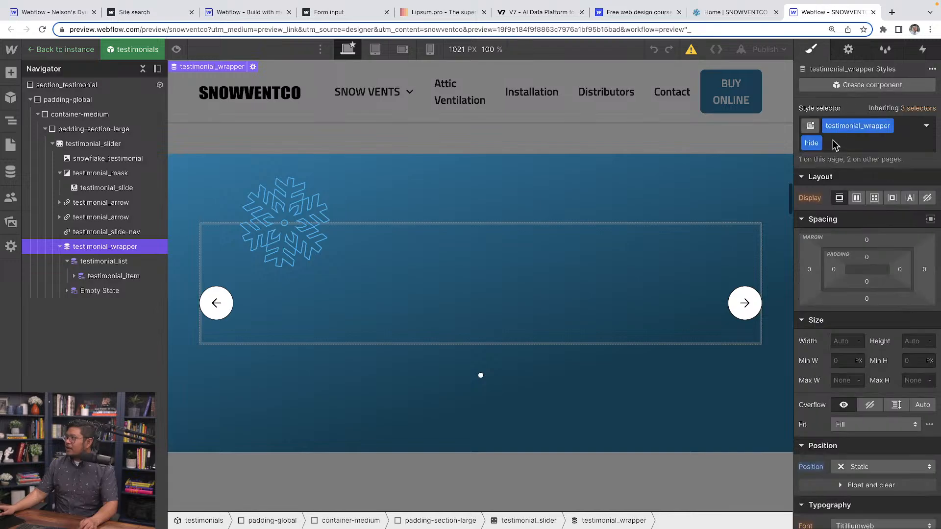
pyautogui.click(817, 143)
pyautogui.click(815, 190)
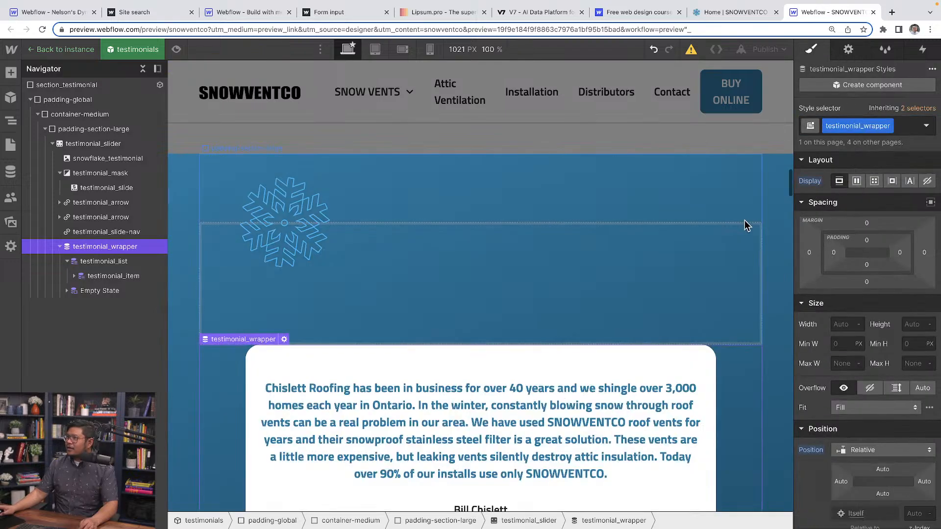
# Examine the testimonial cards and how testimonial_item and testimonial_content are nested in testimonial_wrapper compared with testimonial_slide in testimonial_mask.
pyautogui.scroll(-2, 498, 380)
pyautogui.scroll(-10, 457, 384)
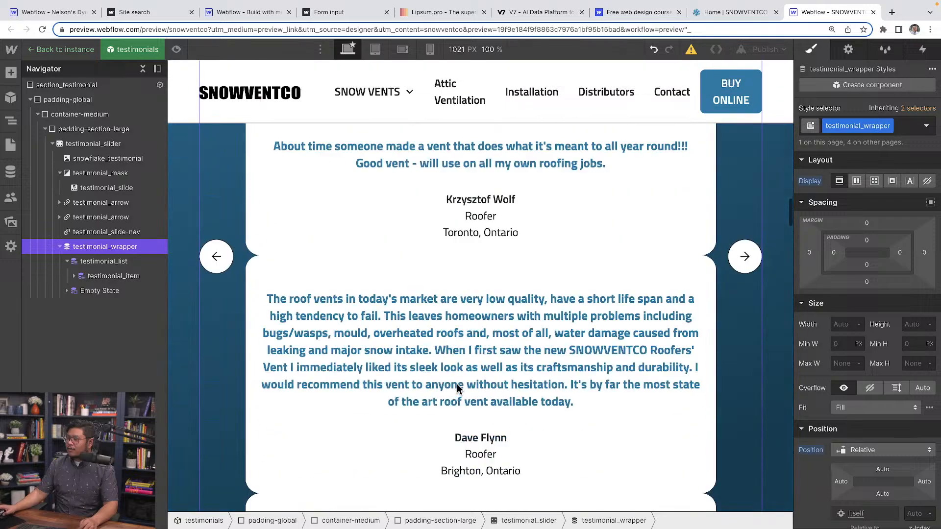
pyautogui.scroll(8, 457, 383)
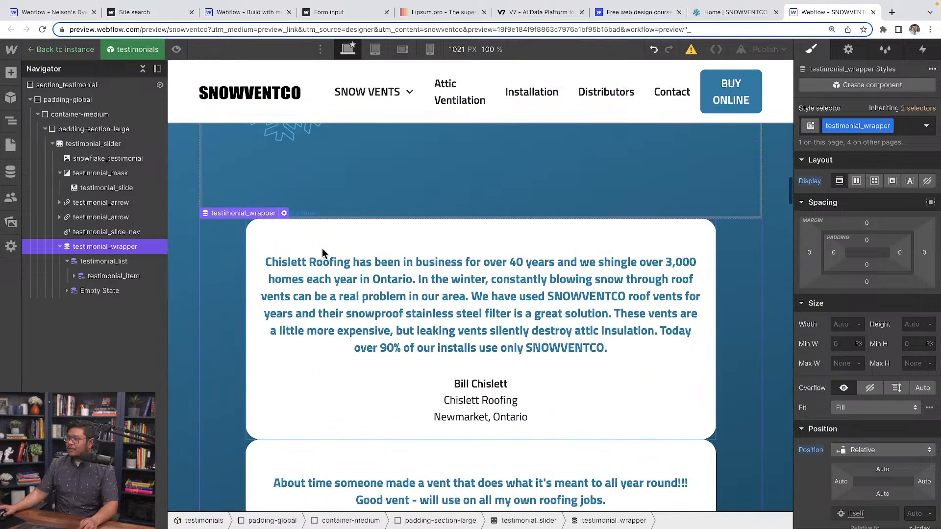
pyautogui.click(296, 236)
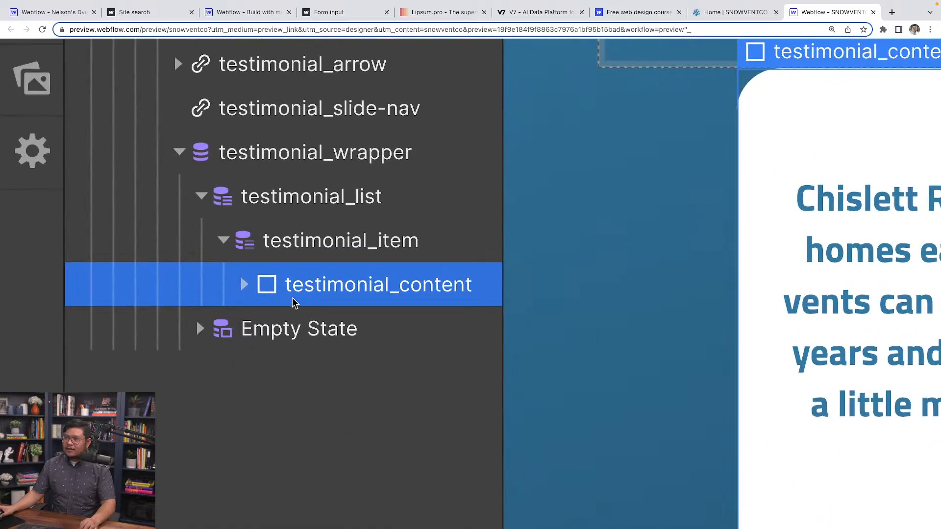
pyautogui.click(343, 241)
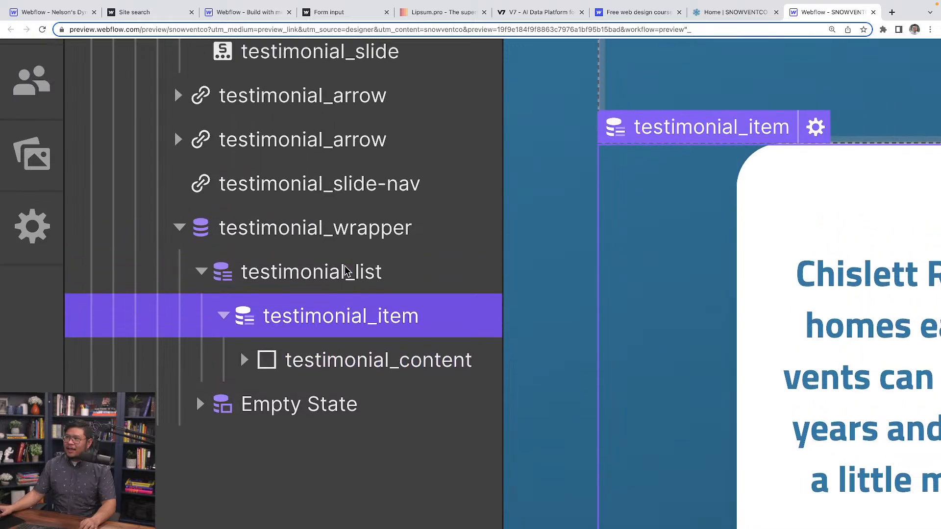
pyautogui.scroll(3, 345, 271)
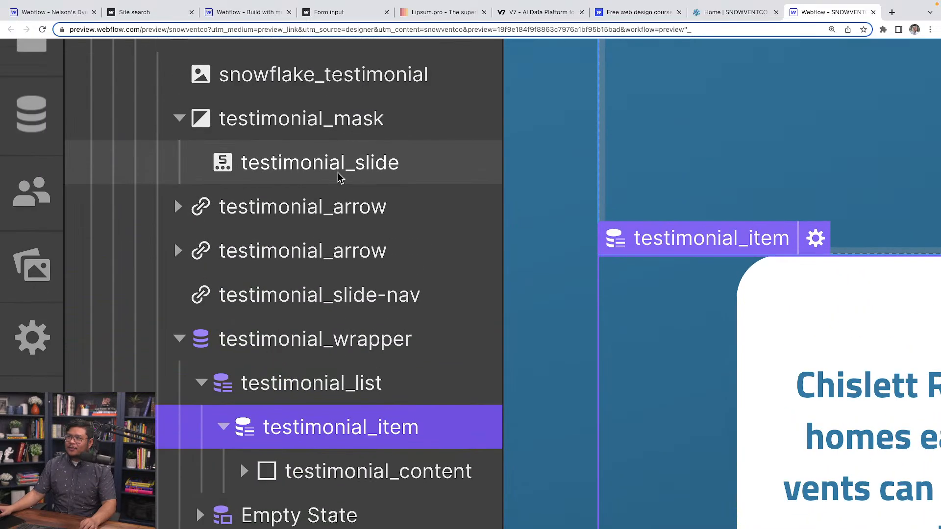
pyautogui.scroll(2, 338, 178)
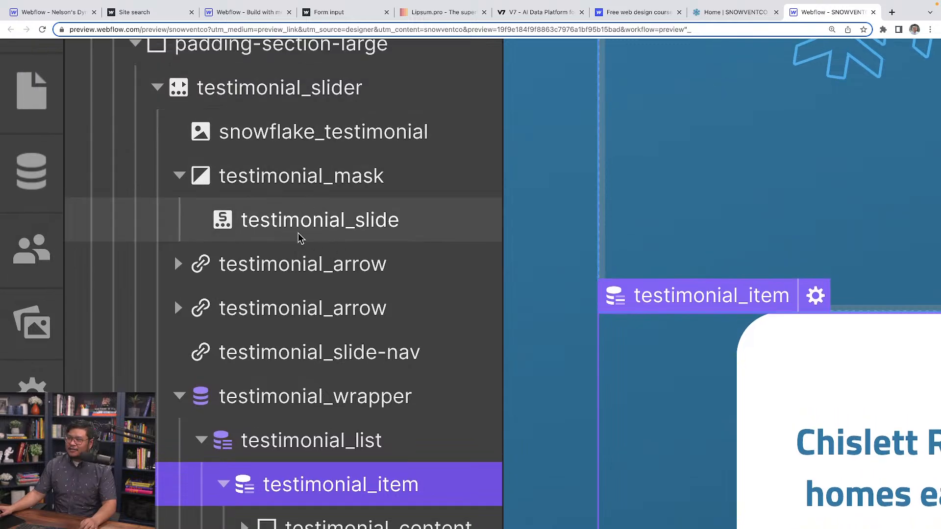
pyautogui.scroll(-2, 324, 239)
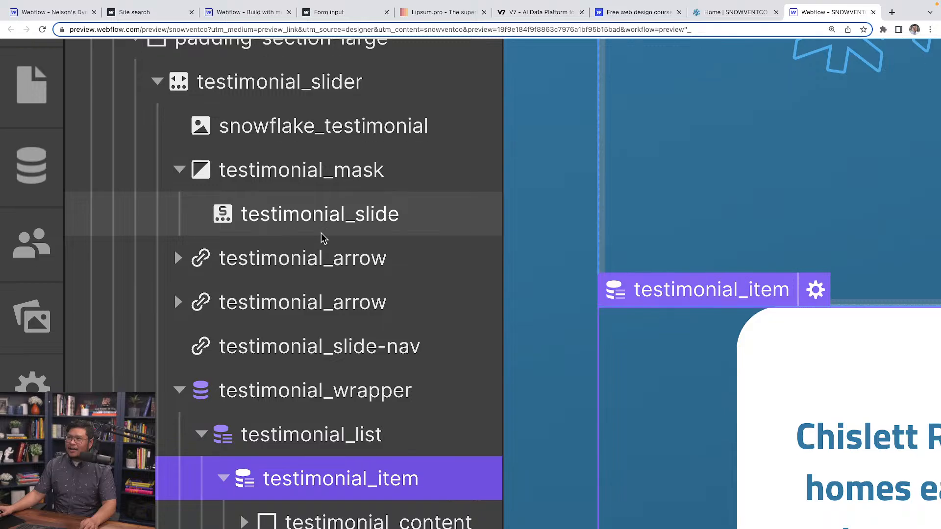
pyautogui.scroll(-3, 322, 238)
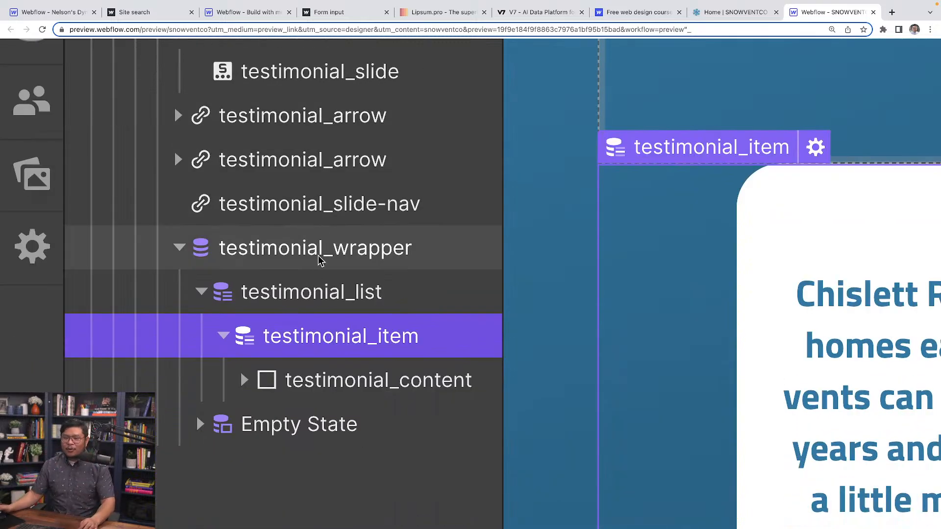
pyautogui.scroll(-1, 318, 257)
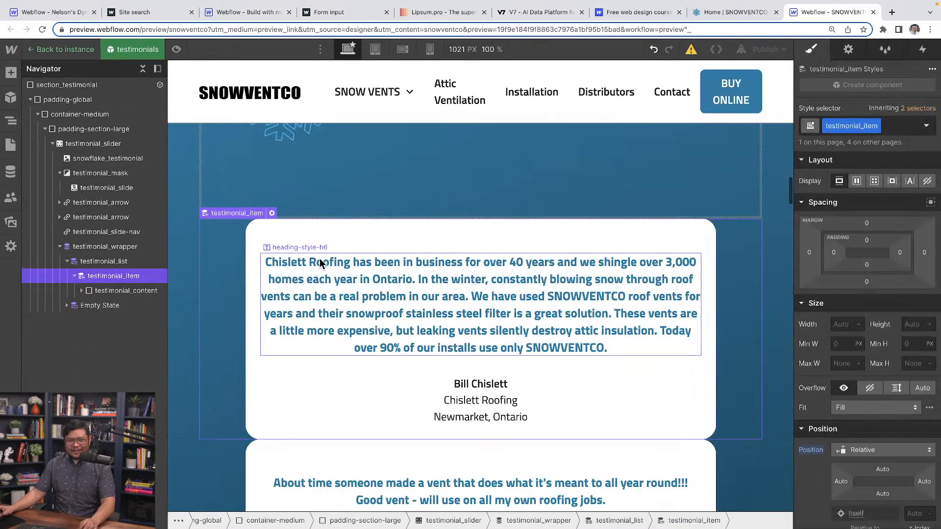
pyautogui.click(126, 290)
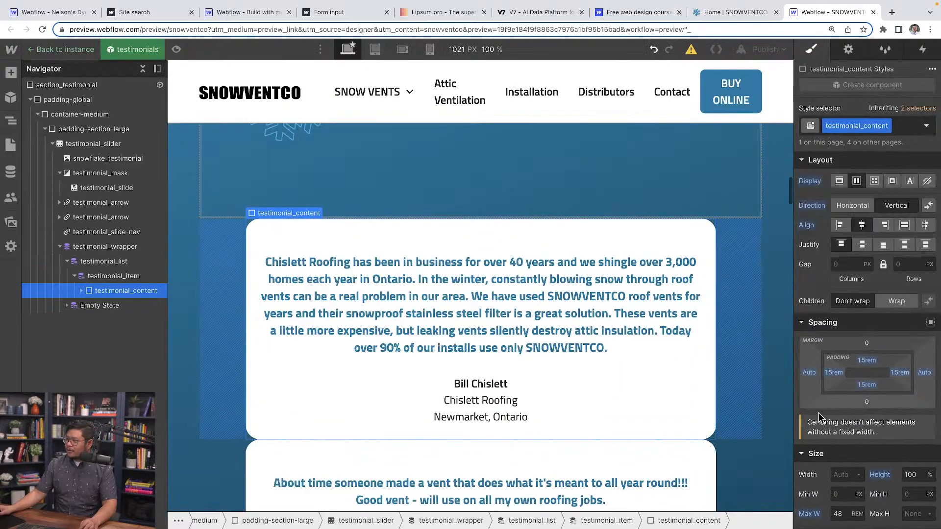
# Try a minimum height of 600 px on testimonial_item and check how the testimonial cards are spaced.
pyautogui.click(127, 277)
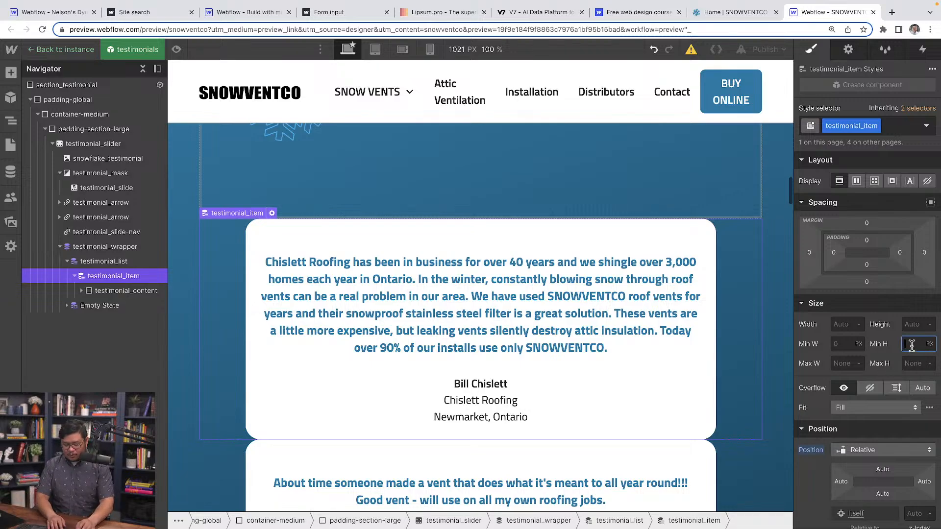
pyautogui.write('00')
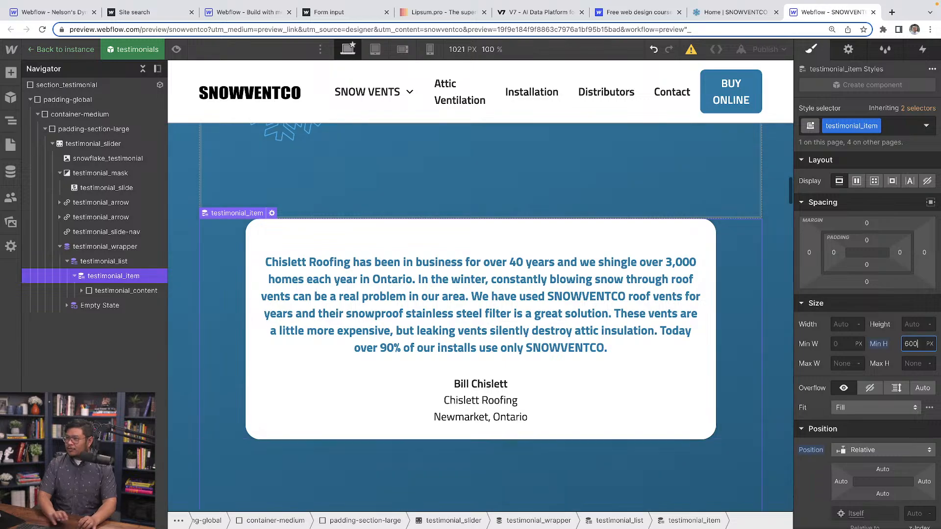
pyautogui.scroll(-3, 522, 407)
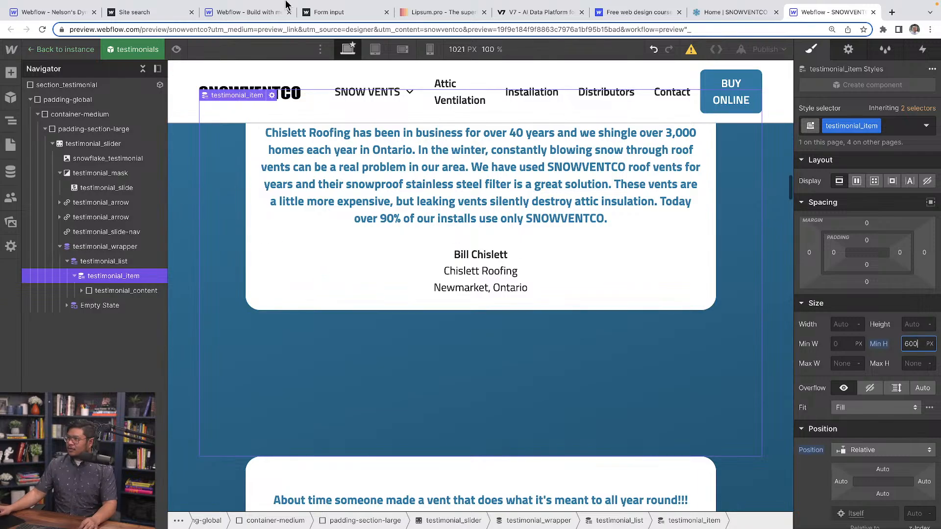
pyautogui.scroll(10, 297, 255)
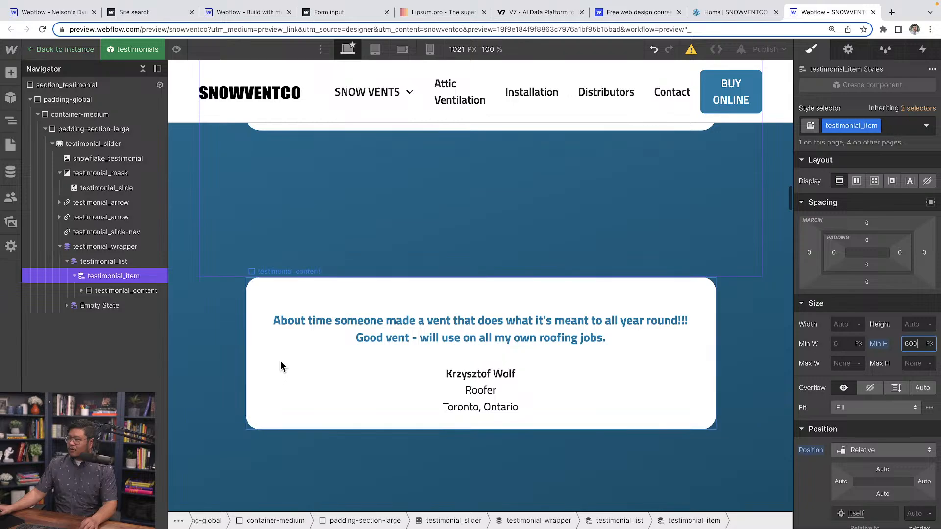
pyautogui.scroll(5, 281, 360)
pyautogui.scroll(-3, 281, 359)
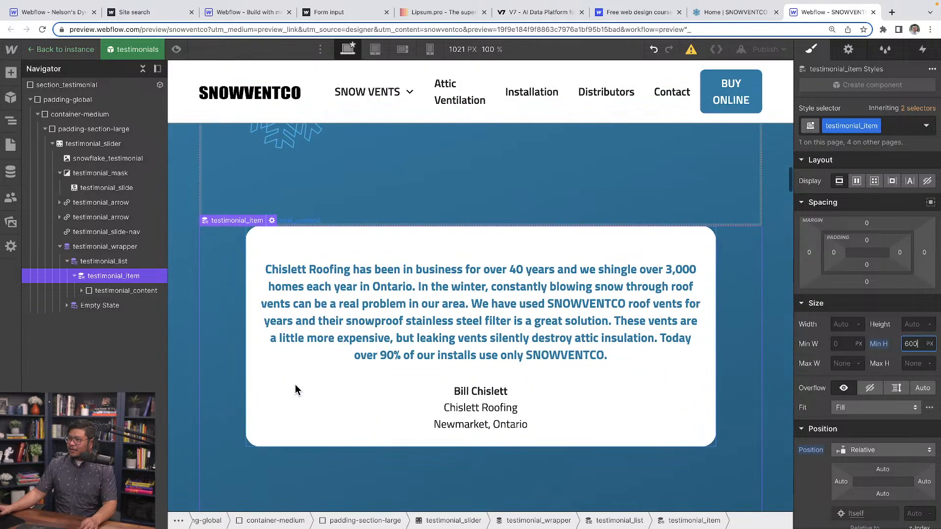
pyautogui.click(295, 384)
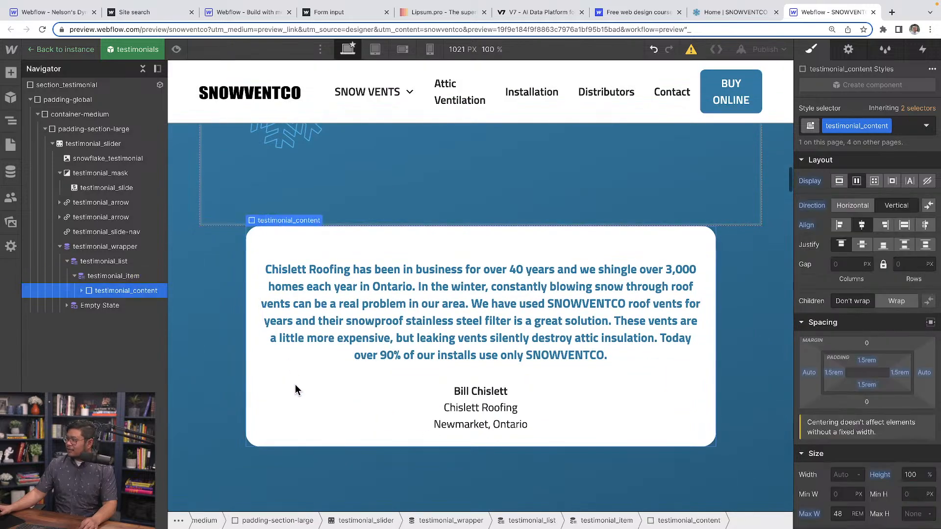
pyautogui.scroll(-1, 285, 382)
# Set testimonial_item's minimum height to 500 px and switch its display to flex.
pyautogui.click(131, 276)
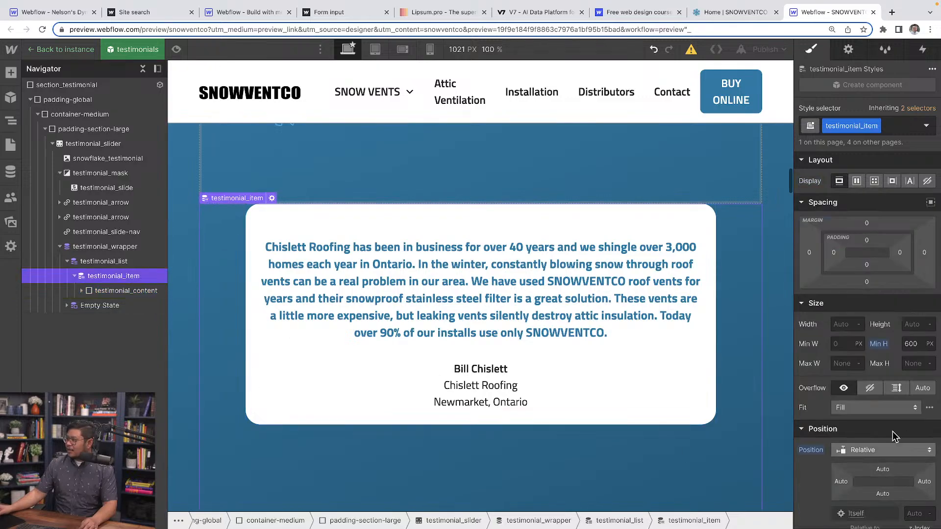
pyautogui.click(879, 344)
pyautogui.click(885, 357)
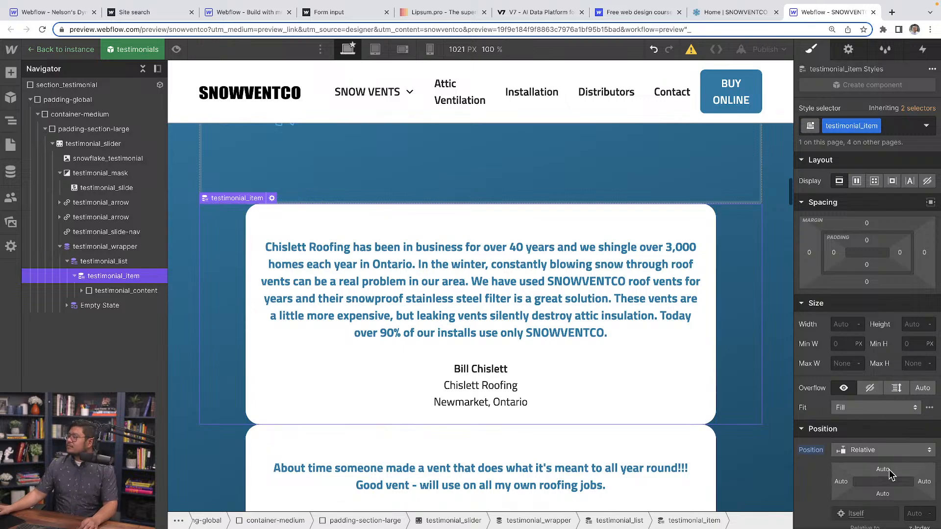
pyautogui.write('500')
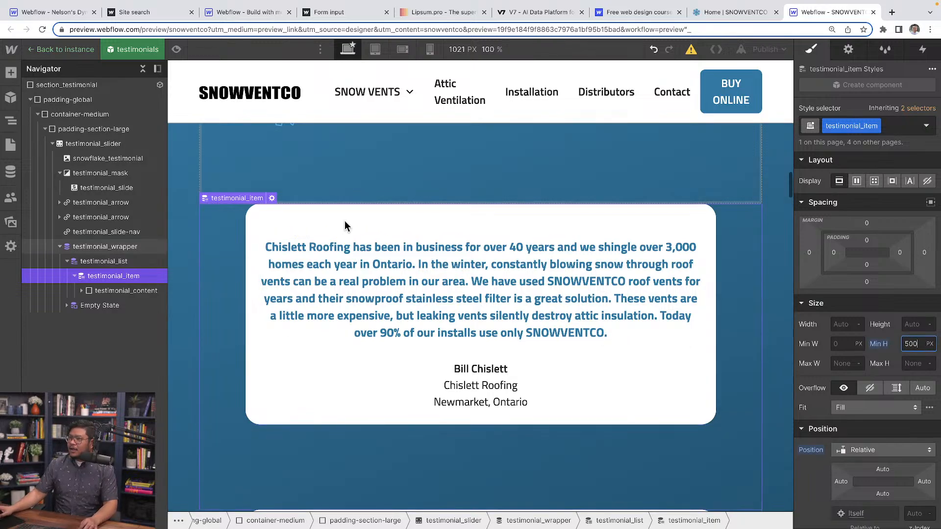
pyautogui.click(856, 182)
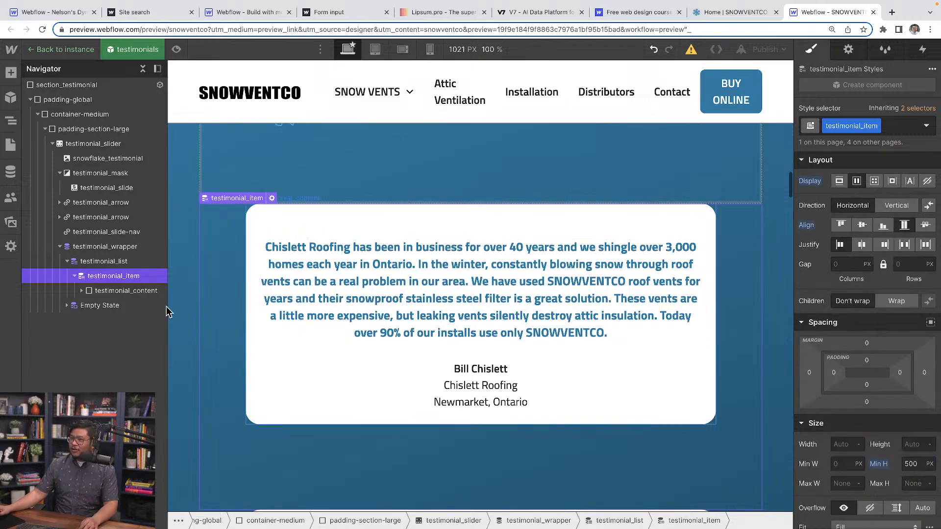
# Reset the height of testimonial_content to its initial value.
pyautogui.click(130, 293)
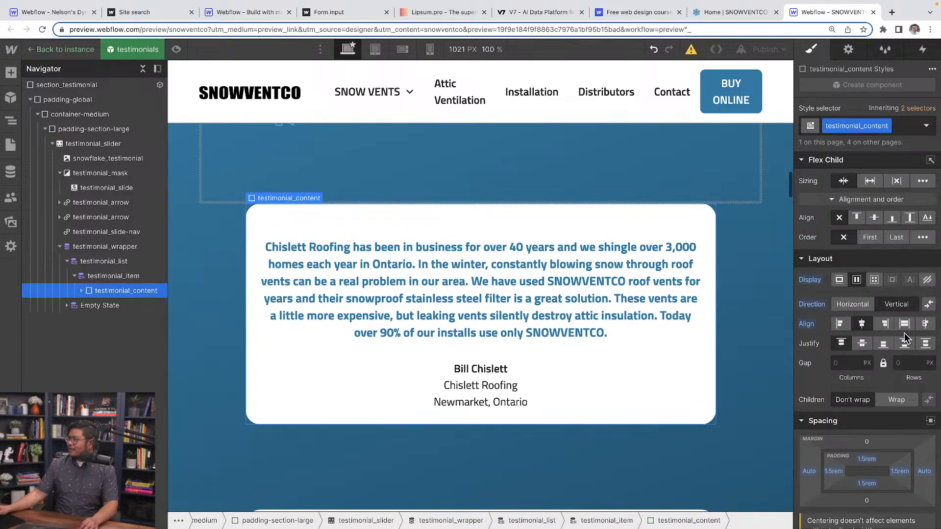
pyautogui.click(910, 219)
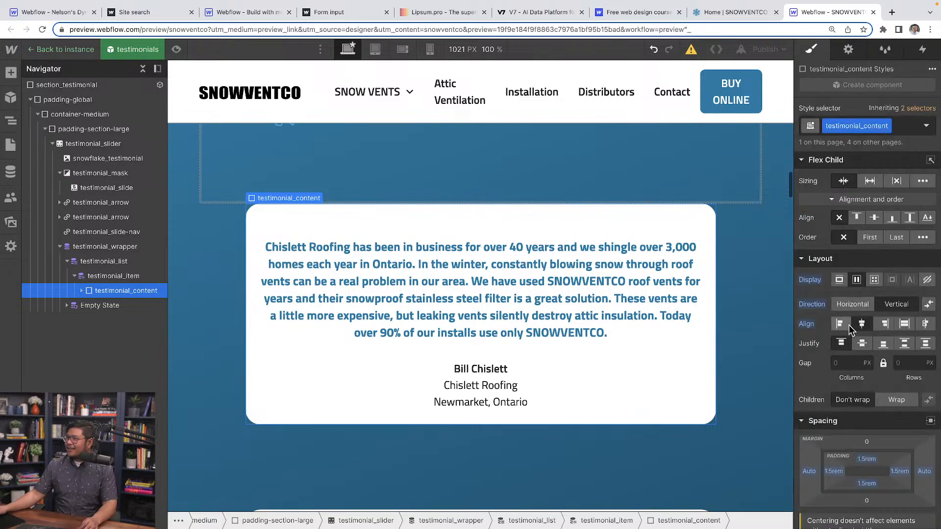
pyautogui.scroll(-7, 853, 333)
pyautogui.click(889, 234)
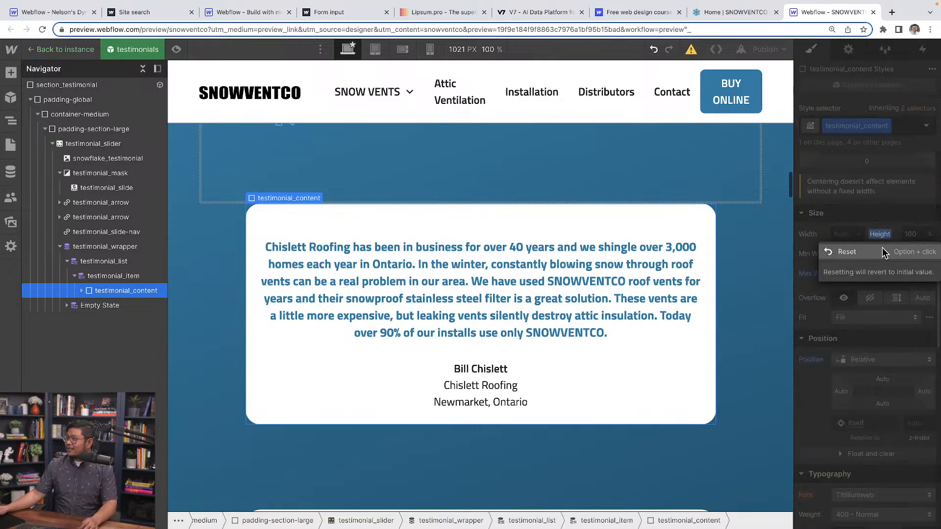
pyautogui.click(885, 251)
pyautogui.scroll(1, 877, 302)
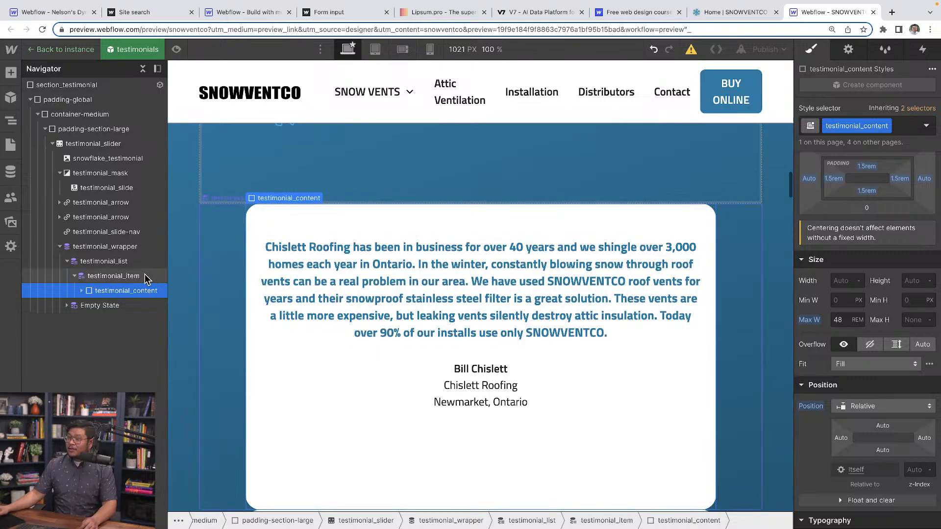
# Try center alignment on testimonial_item's horizontal flex layout, and reset the alignment to its initial value.
pyautogui.click(117, 277)
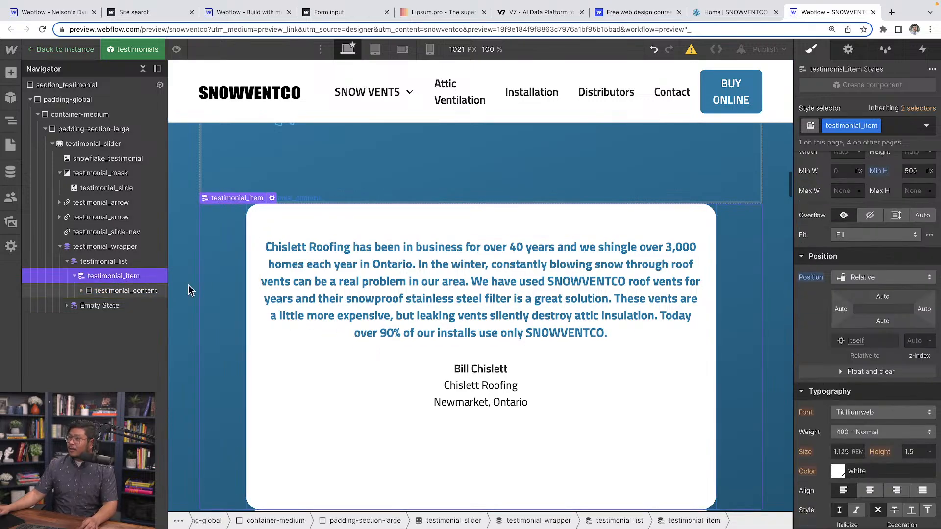
pyautogui.scroll(2, 887, 307)
pyautogui.scroll(4, 887, 304)
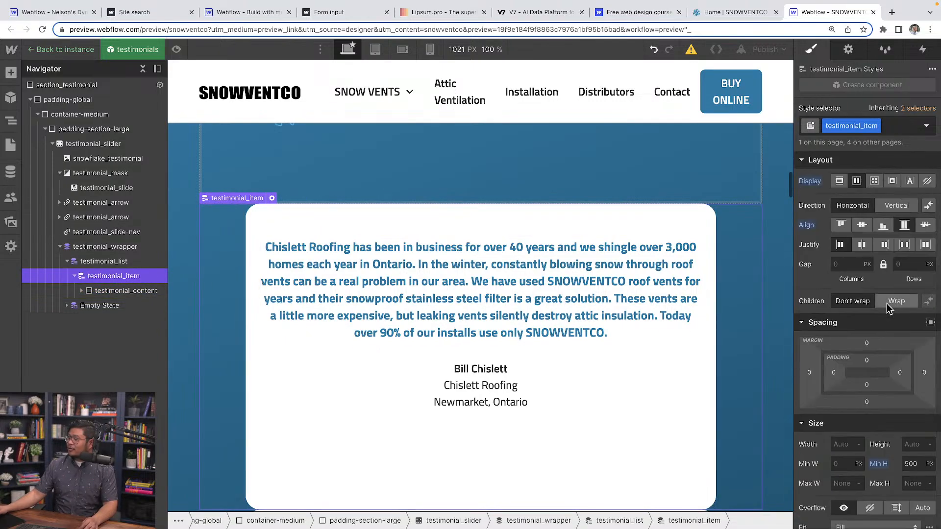
pyautogui.click(862, 226)
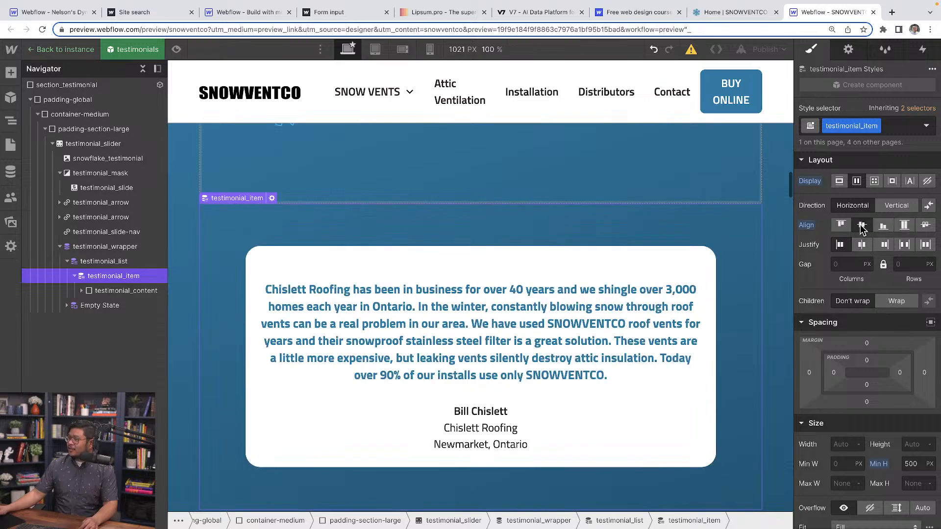
pyautogui.click(807, 229)
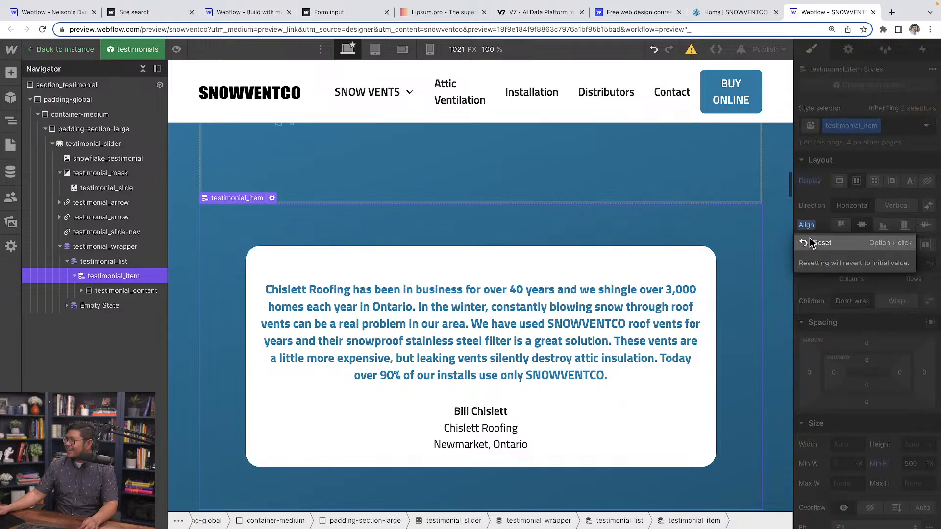
pyautogui.click(817, 243)
# Set testimonial_content's flex justification to center so the testimonial text sits vertically in the middle of the card.
pyautogui.click(340, 220)
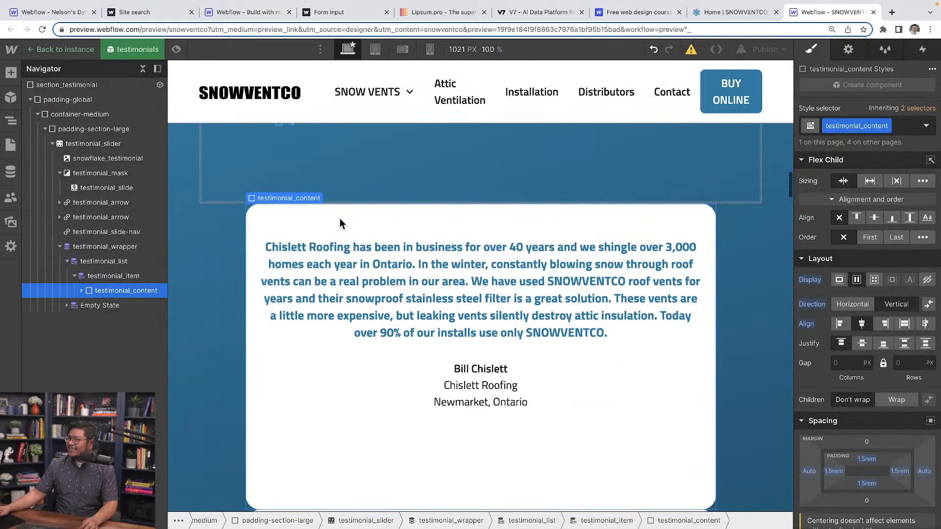
pyautogui.click(862, 344)
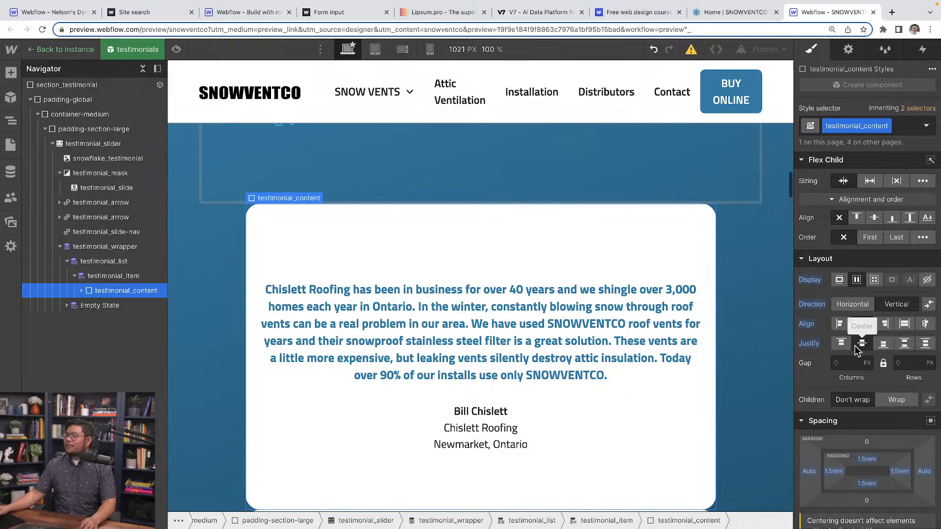
pyautogui.scroll(-3, 862, 344)
pyautogui.scroll(-4, 855, 346)
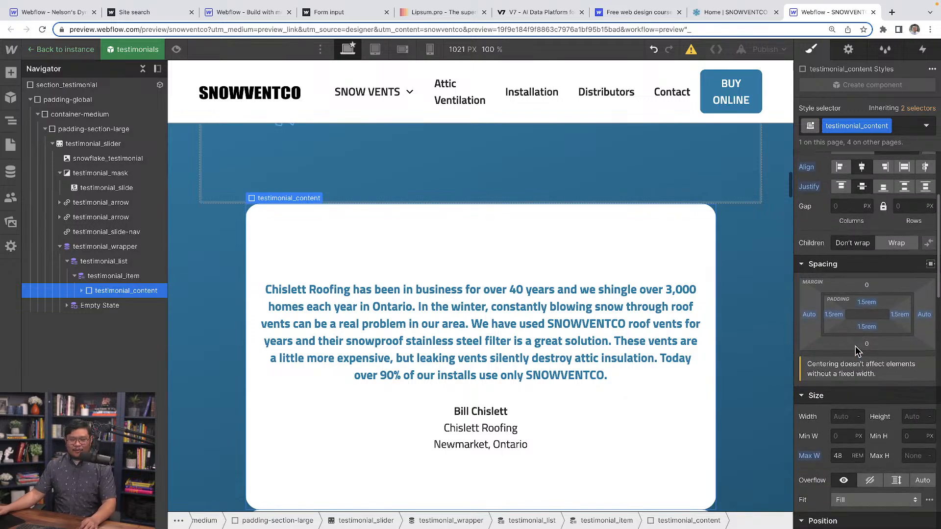
# Reduce testimonial_item's minimum height to 380 px.
pyautogui.scroll(-1, 857, 351)
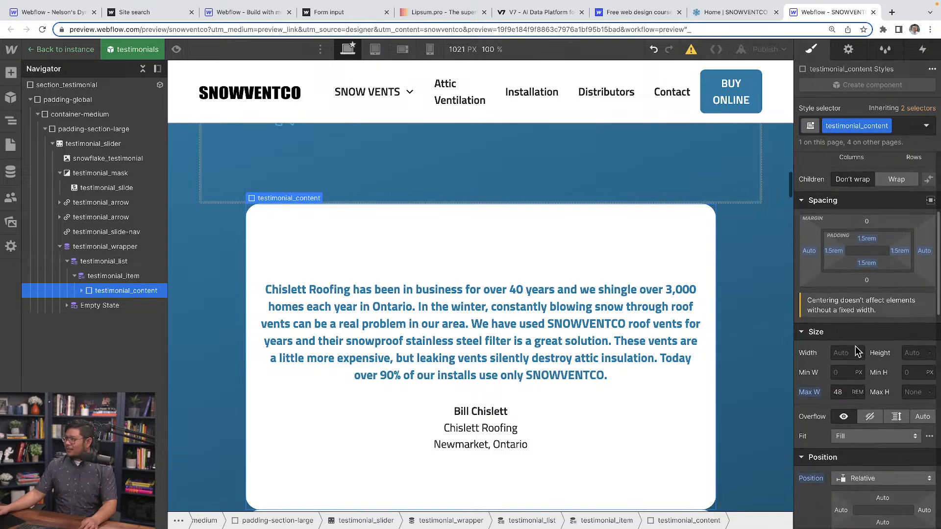
pyautogui.click(136, 277)
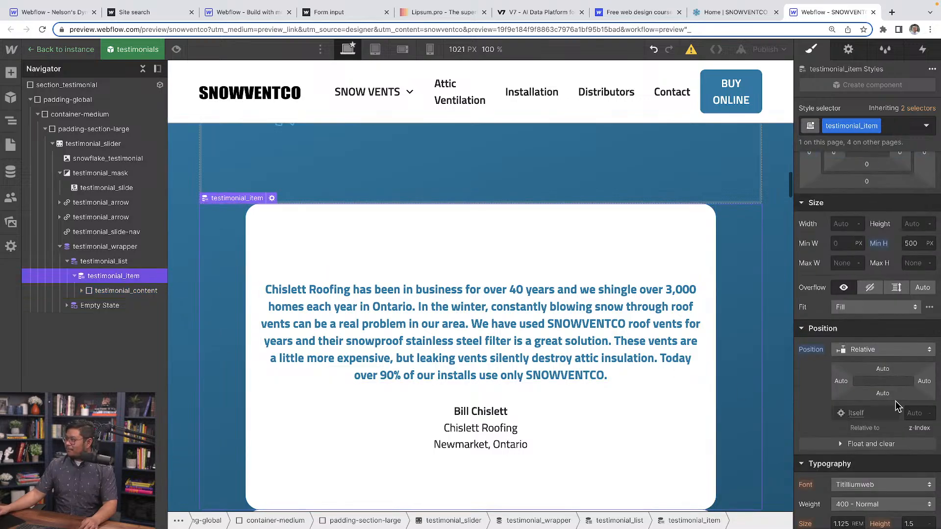
pyautogui.click(912, 243)
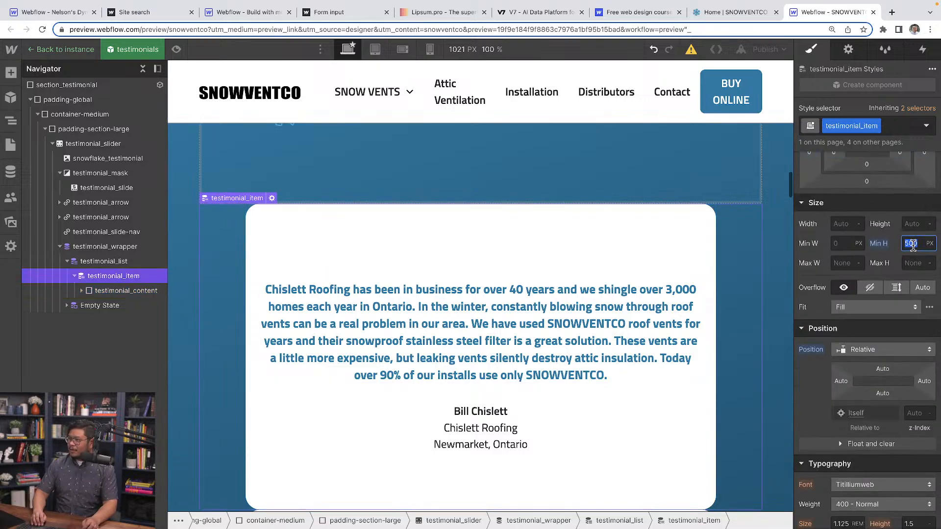
pyautogui.write('420')
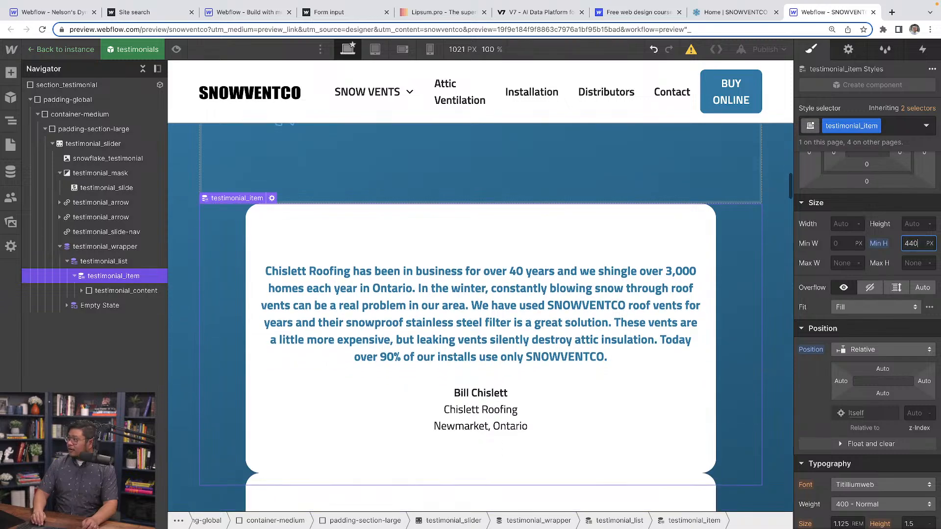
pyautogui.hotkey('shift', 'Down')
pyautogui.hotkey('shift', 'Down')
pyautogui.hotkey('shift', 'Down')
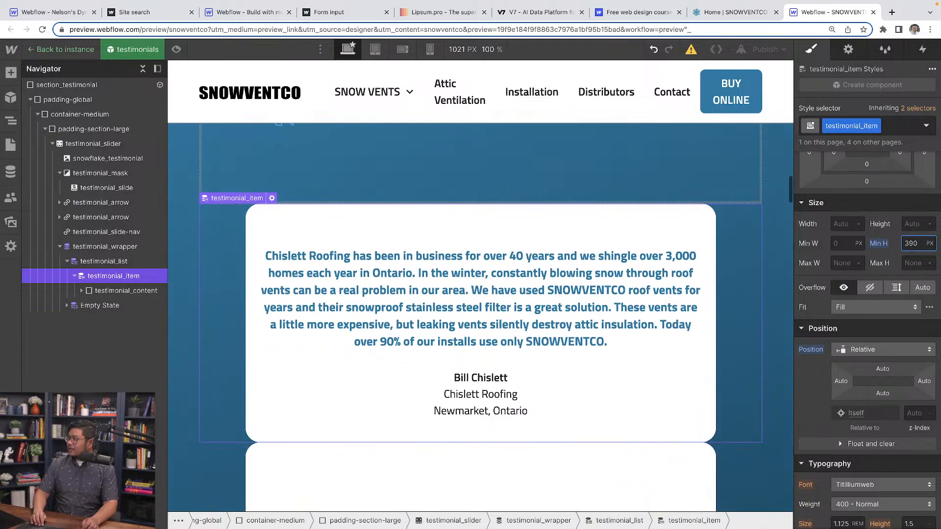
pyautogui.hotkey('shift', 'Down')
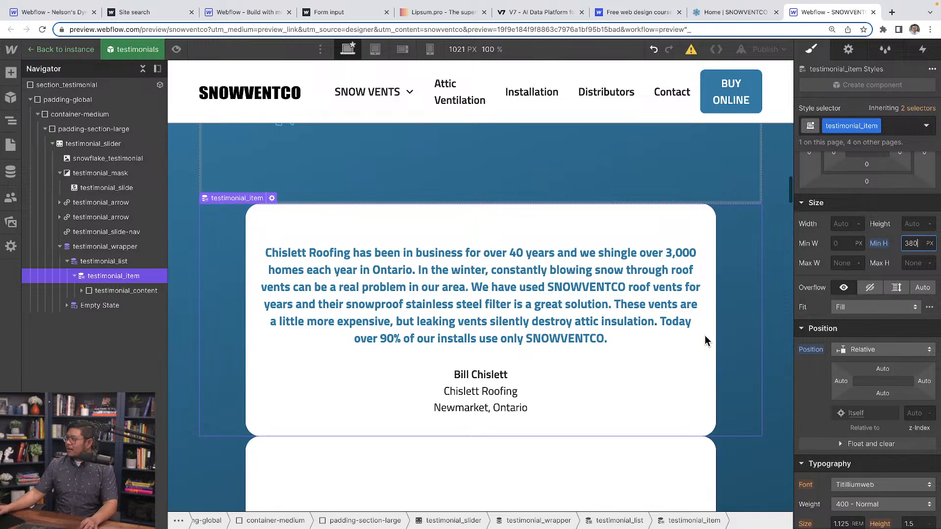
# Look through the stacked testimonial cards to check that their heights match and their text fits.
pyautogui.scroll(-4, 585, 399)
pyautogui.scroll(-8, 586, 398)
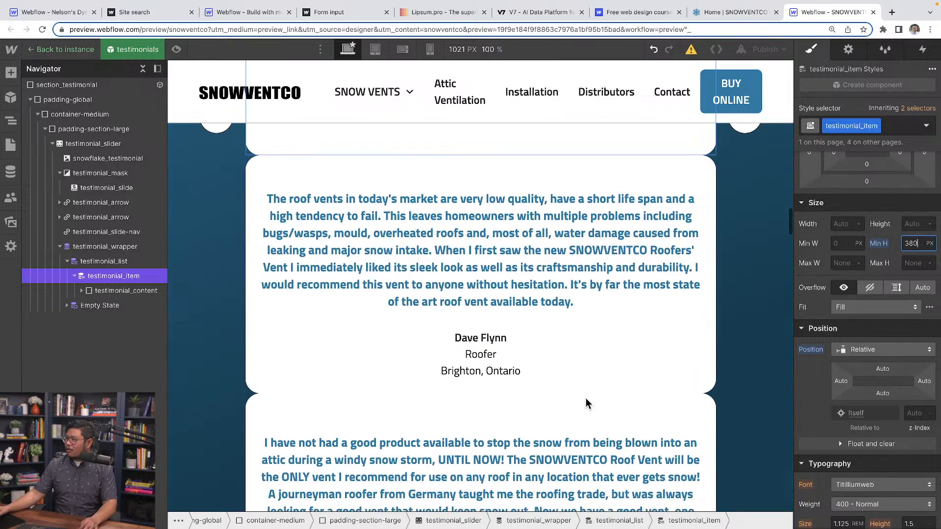
pyautogui.scroll(2, 603, 394)
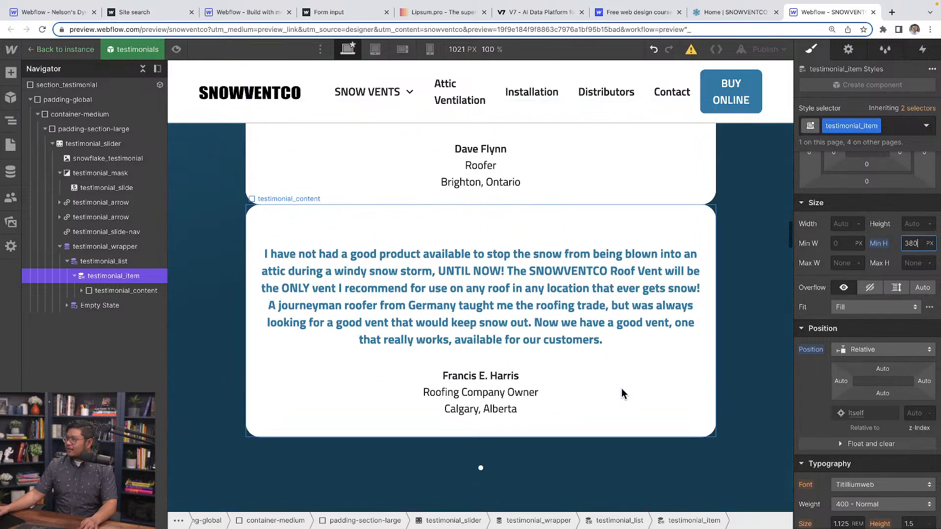
pyautogui.scroll(10, 647, 447)
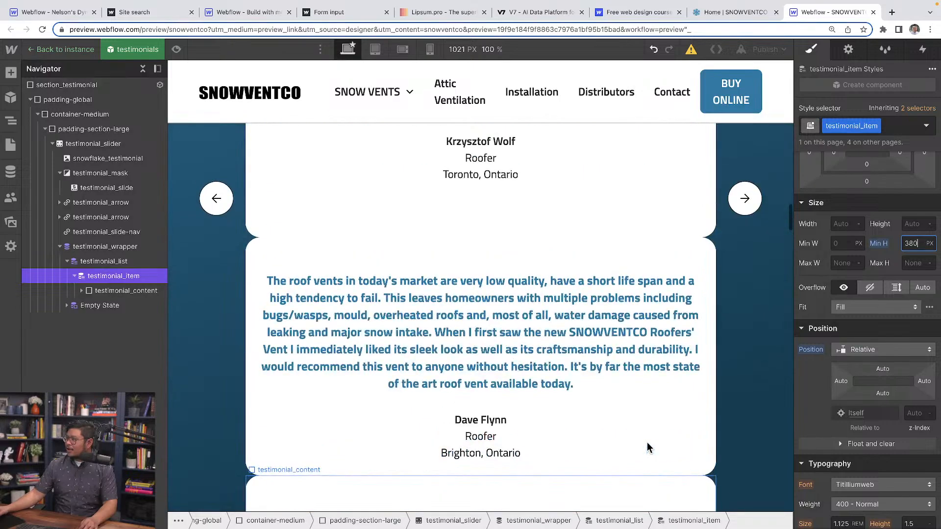
pyautogui.scroll(7, 648, 447)
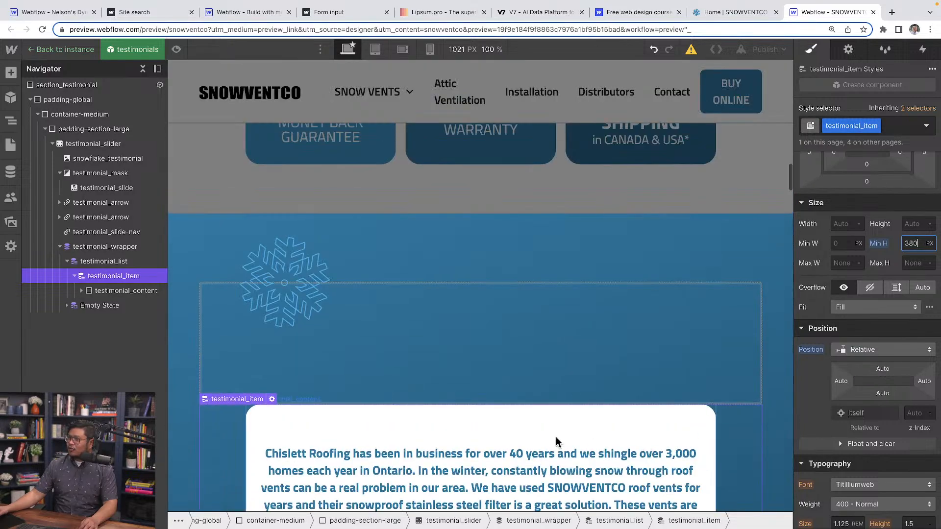
# Review testimonial_item's flex layout and minimum height, and testimonial_content's vertical flex direction with centered alignment and justification.
pyautogui.click(121, 265)
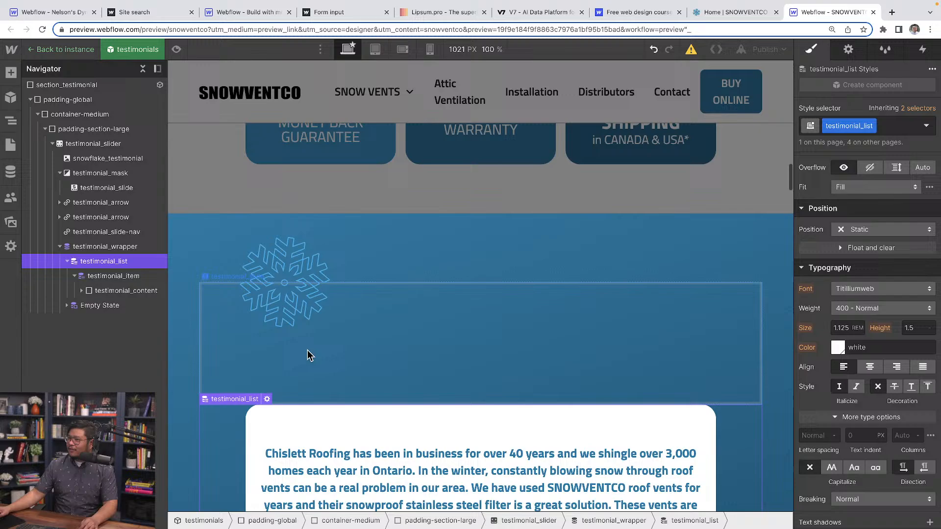
pyautogui.click(138, 277)
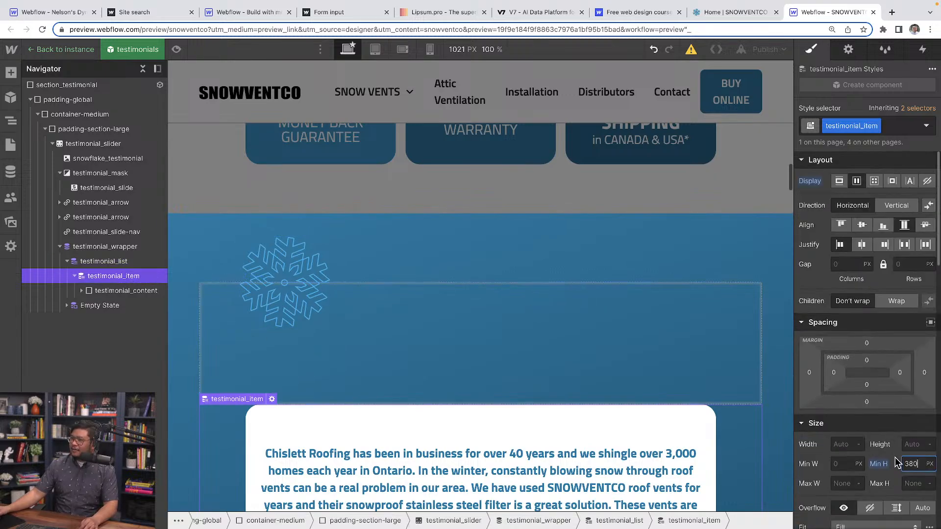
pyautogui.click(148, 292)
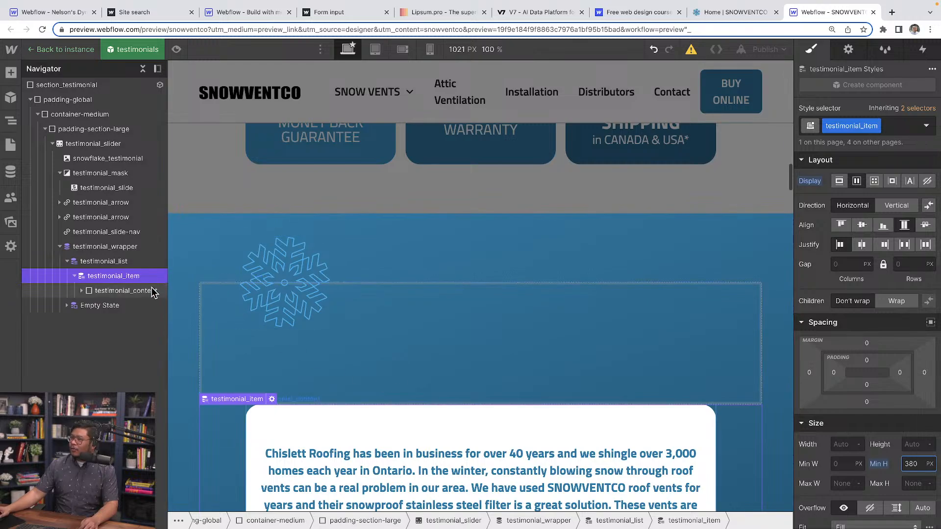
pyautogui.scroll(-3, 428, 443)
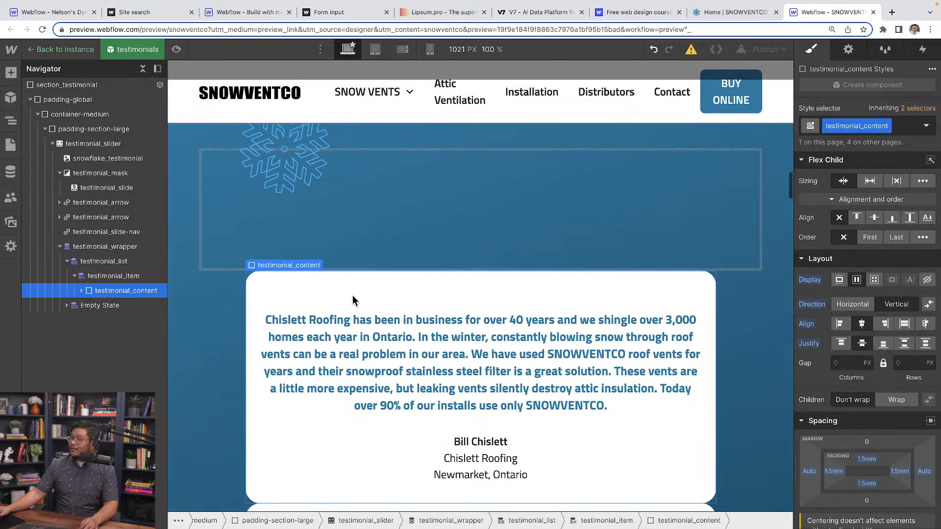
pyautogui.scroll(-2, 858, 294)
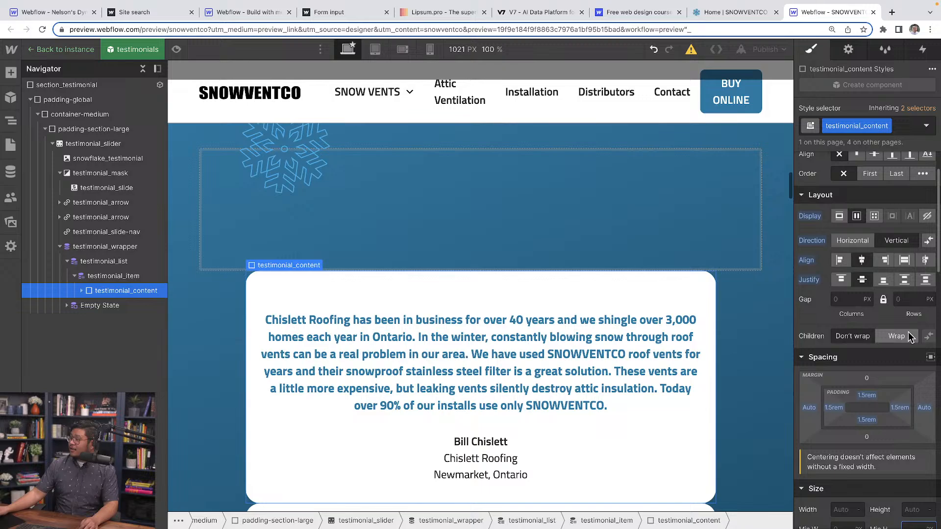
pyautogui.click(863, 282)
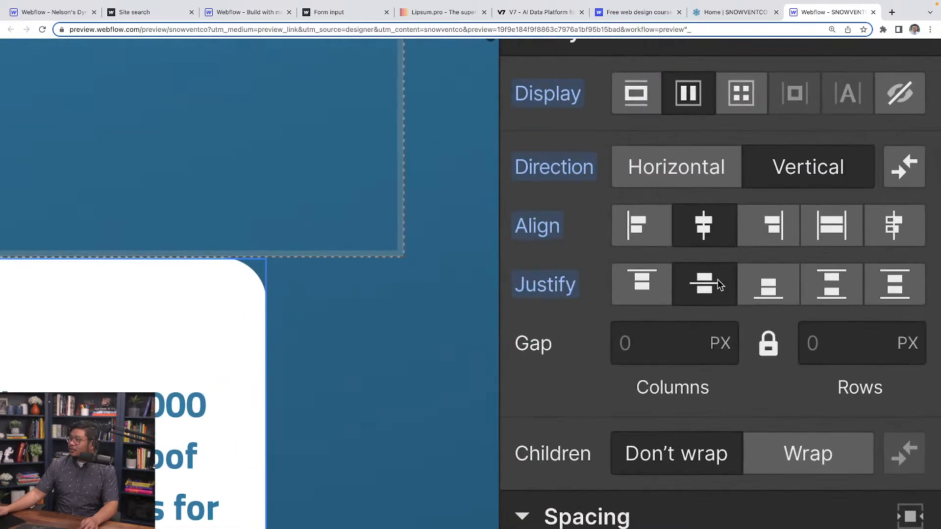
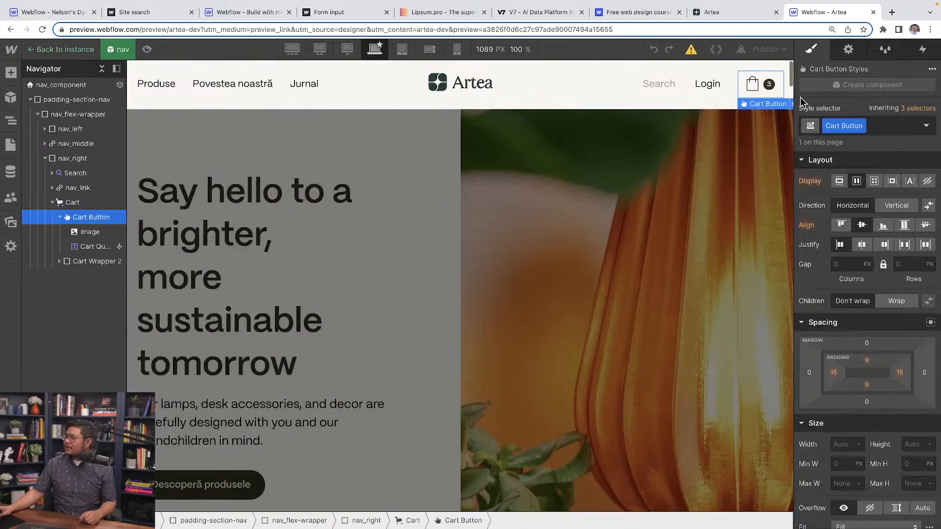
# Open the cart on the canvas from the Cart Button's settings and select its header to see its styles.
pyautogui.click(848, 49)
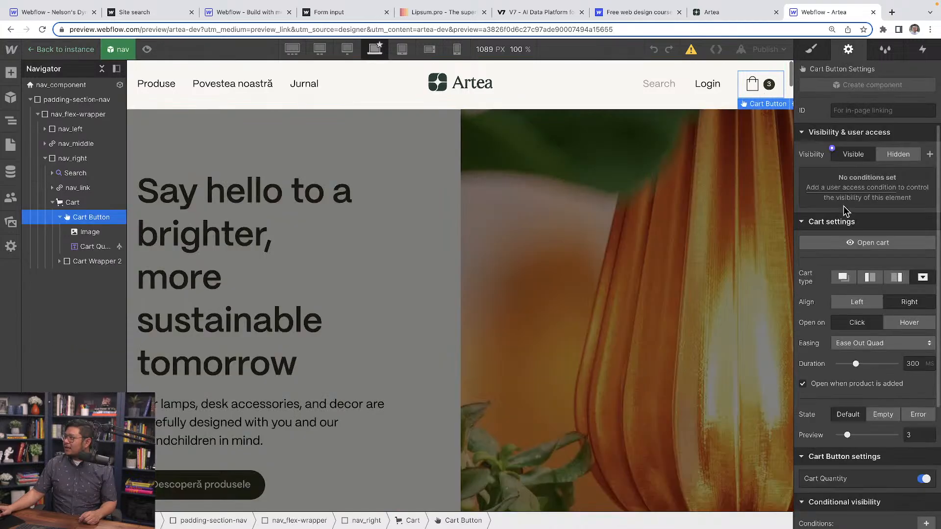
pyautogui.click(849, 242)
pyautogui.click(815, 52)
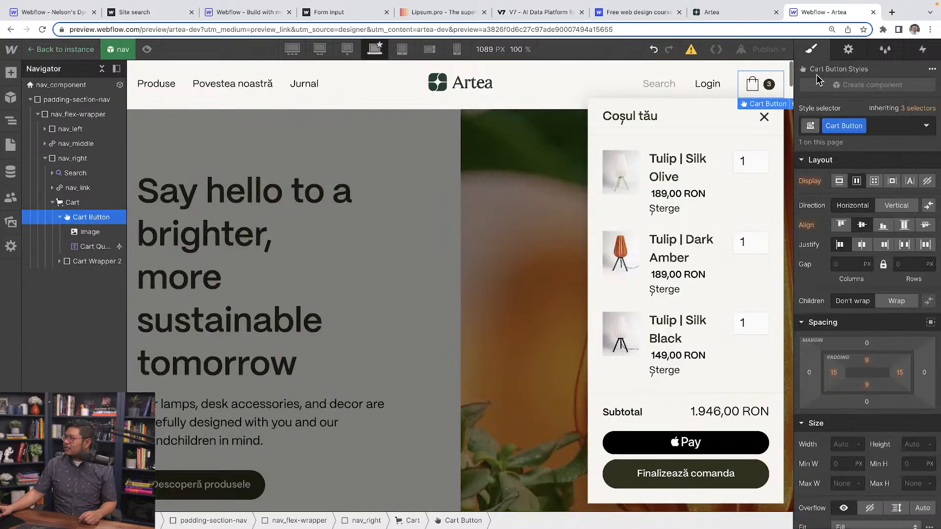
pyautogui.click(595, 126)
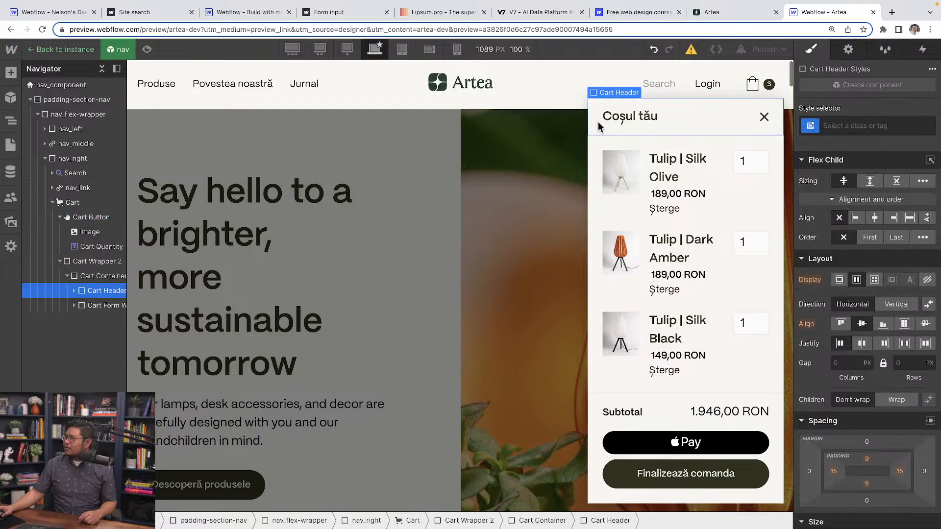
# Set the Cart element's font size to 1.1 rem.
pyautogui.click(86, 207)
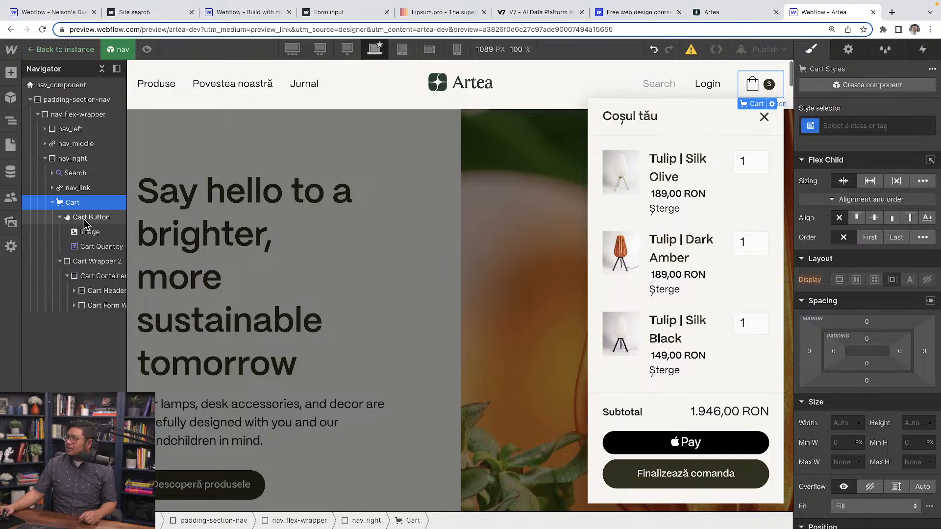
pyautogui.click(83, 219)
pyautogui.click(87, 206)
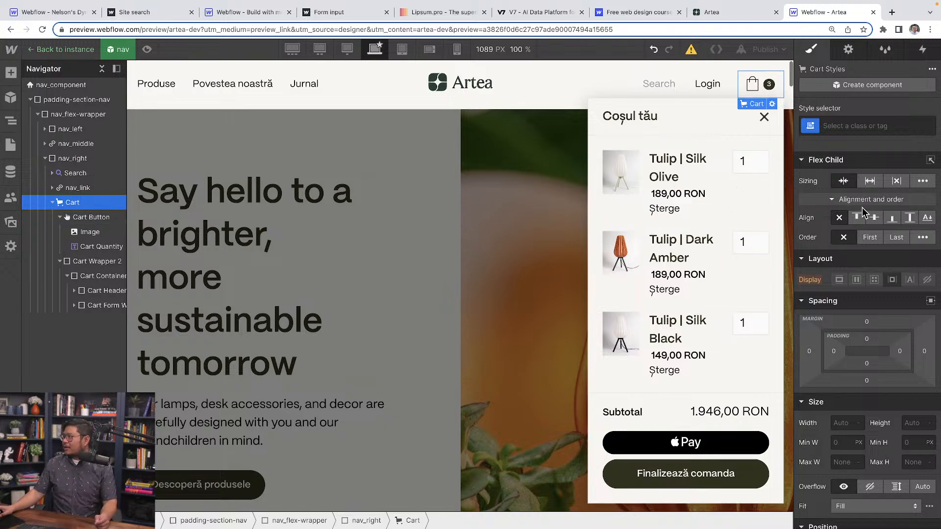
pyautogui.scroll(-7, 891, 360)
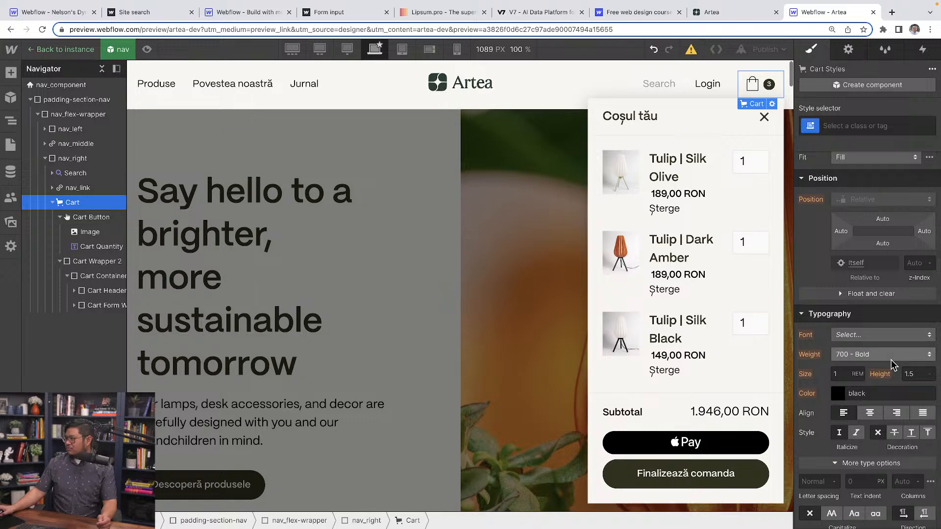
pyautogui.click(842, 375)
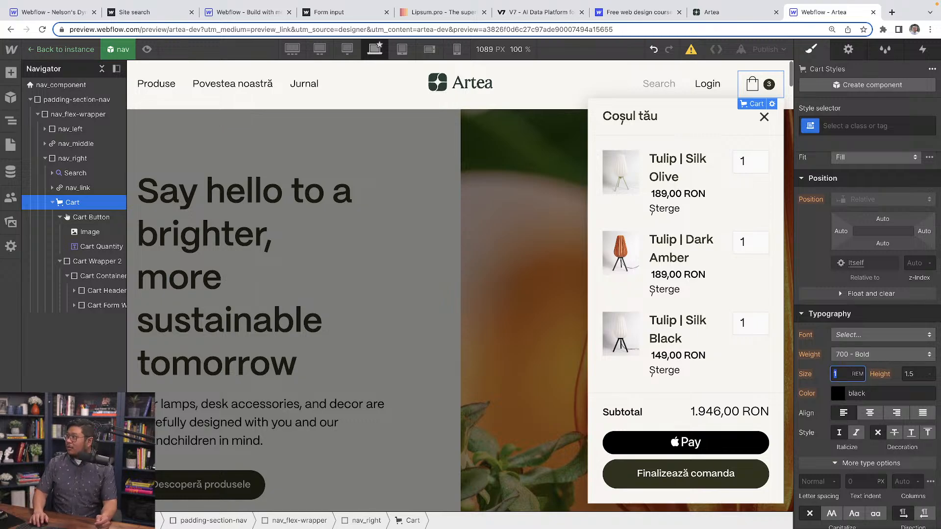
pyautogui.write('1.1')
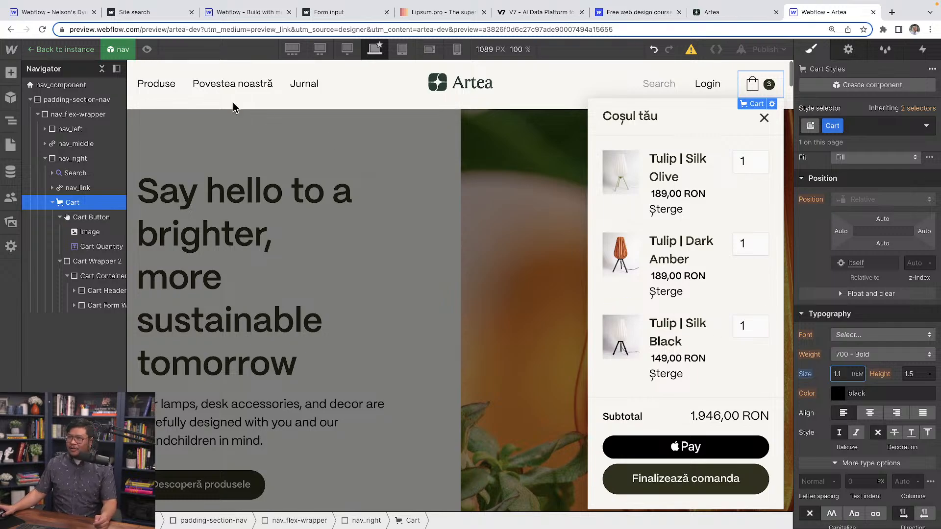
# Preview the page and open and close the cart repeatedly to check how its dropdown animates.
pyautogui.click(147, 51)
pyautogui.click(768, 90)
pyautogui.click(769, 91)
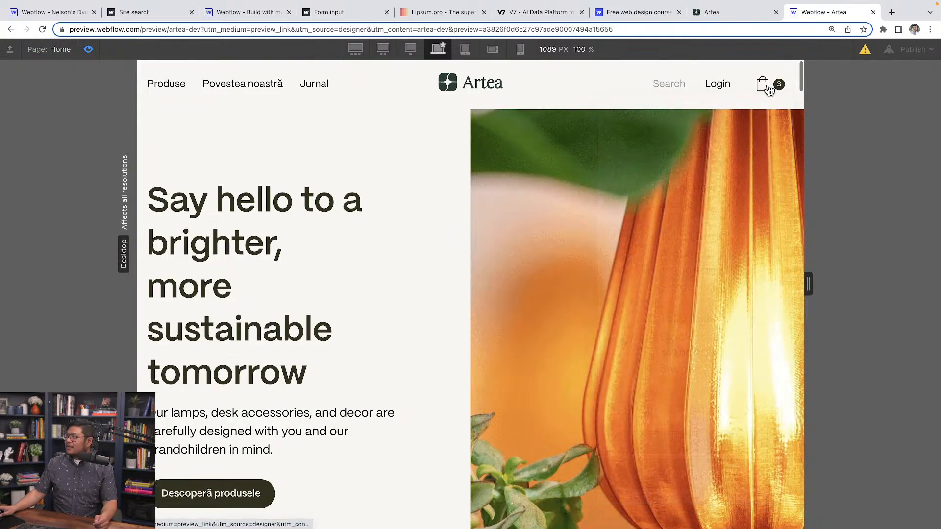
pyautogui.click(769, 90)
pyautogui.click(770, 90)
pyautogui.click(770, 90)
pyautogui.click(769, 90)
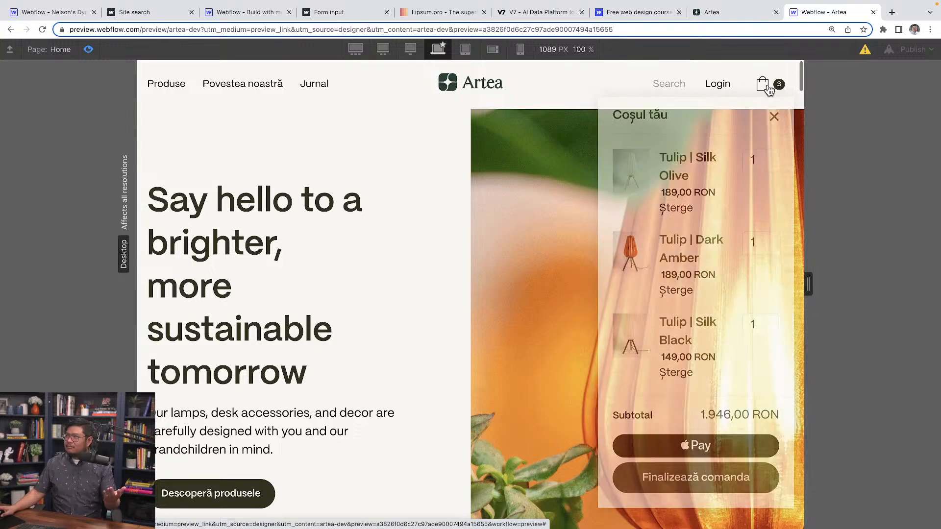
pyautogui.click(769, 90)
pyautogui.click(770, 90)
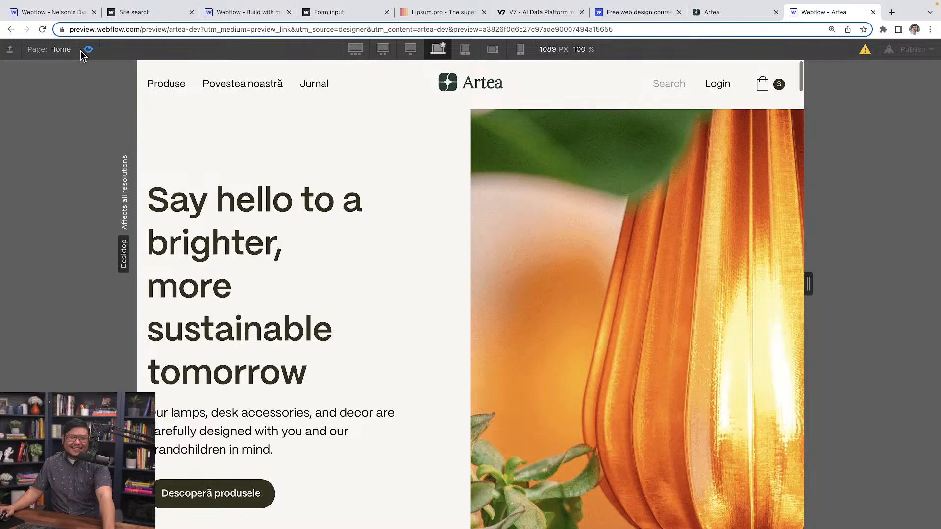
# Leave the preview, set the Cart element to open on Hover, and preview that behavior on the bag icon.
pyautogui.click(81, 51)
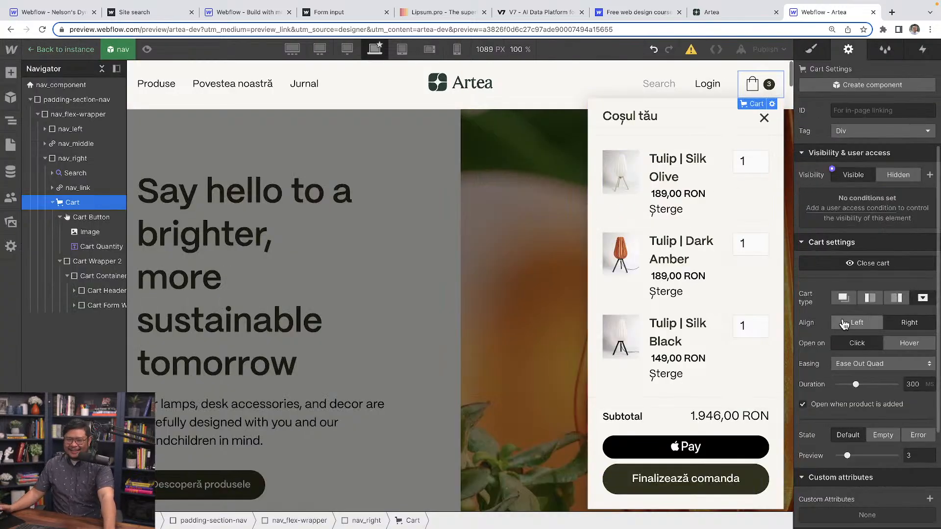
pyautogui.scroll(-2, 843, 323)
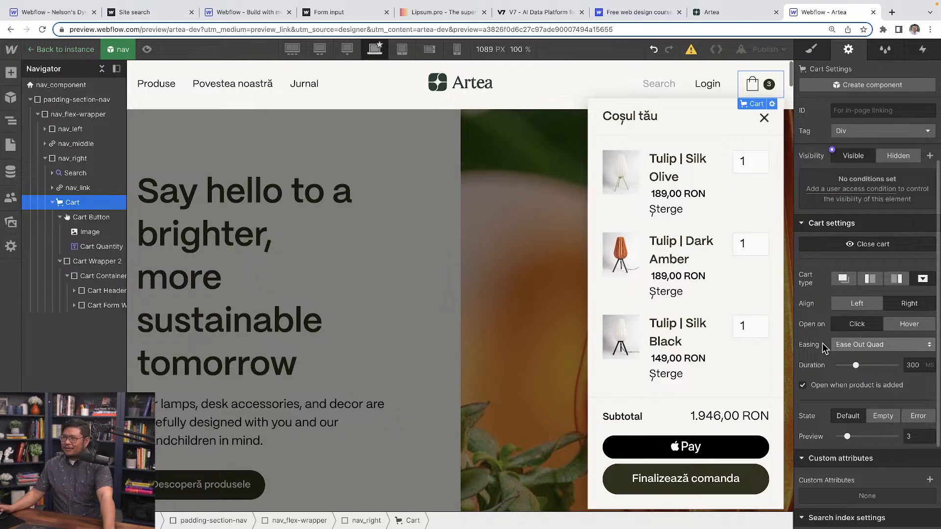
pyautogui.scroll(2, 878, 299)
pyautogui.scroll(-3, 884, 304)
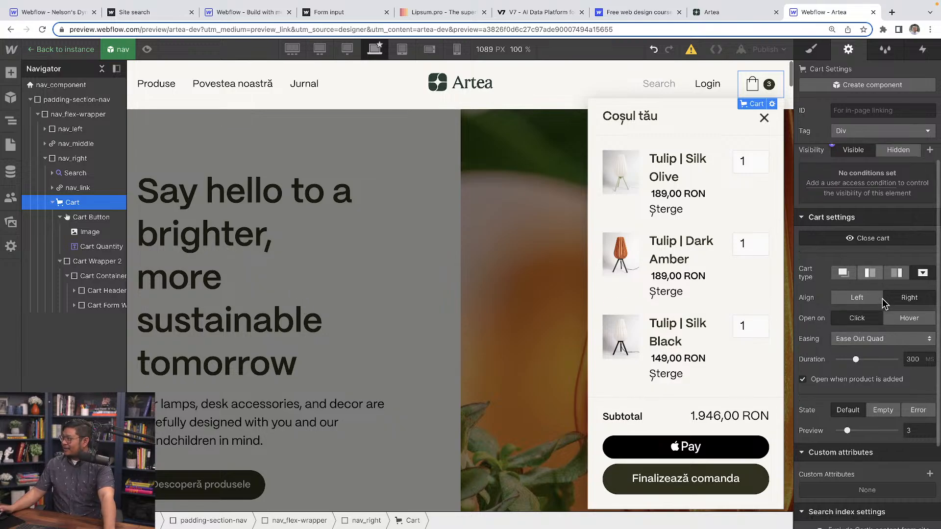
pyautogui.scroll(-1, 882, 308)
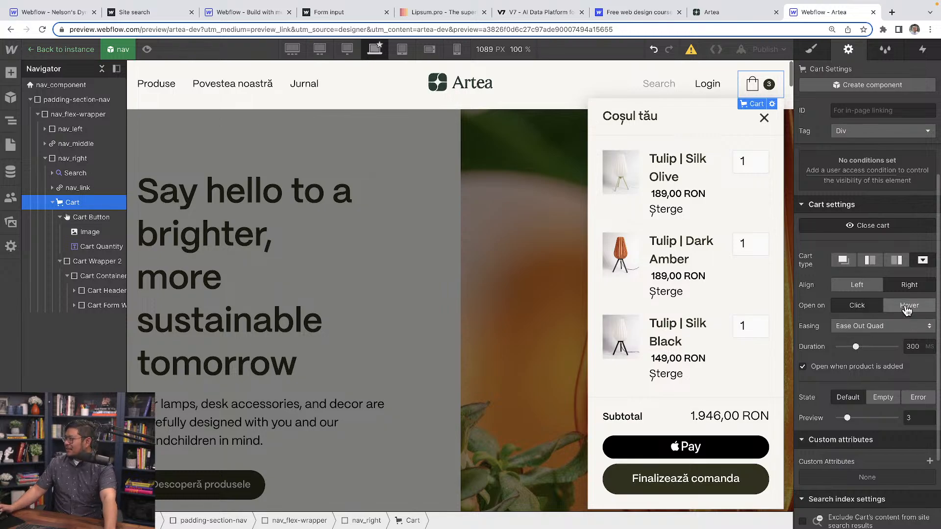
pyautogui.click(907, 311)
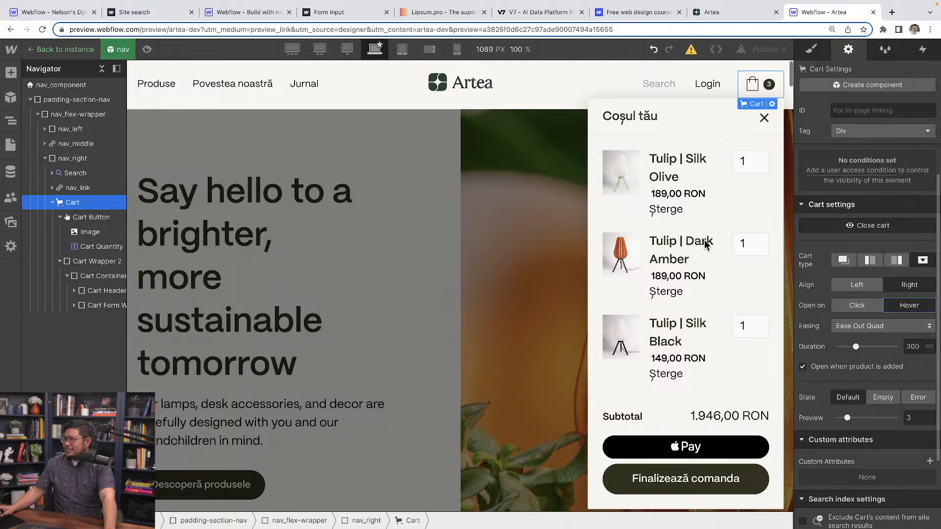
pyautogui.click(147, 49)
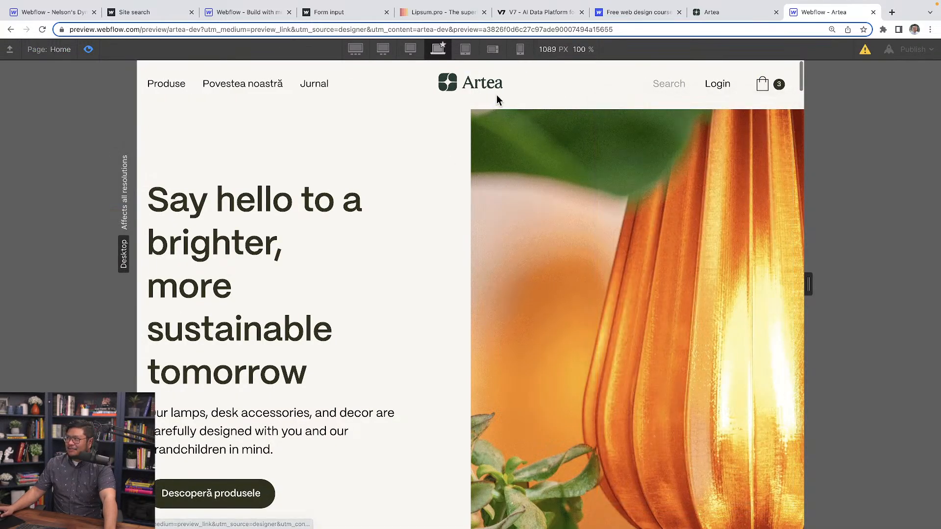
pyautogui.moveTo(773, 92)
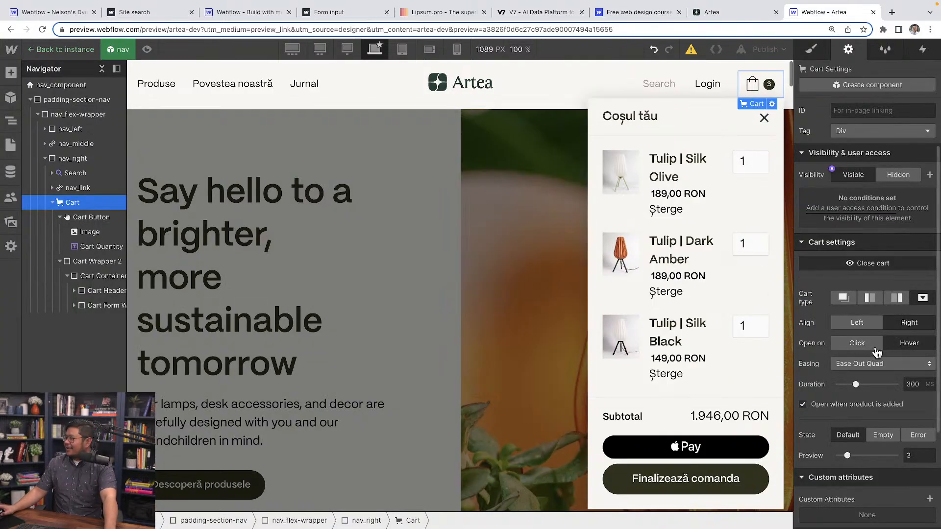
# Set the cart to open on Click and change its cart type to Sidebar-right.
pyautogui.click(868, 346)
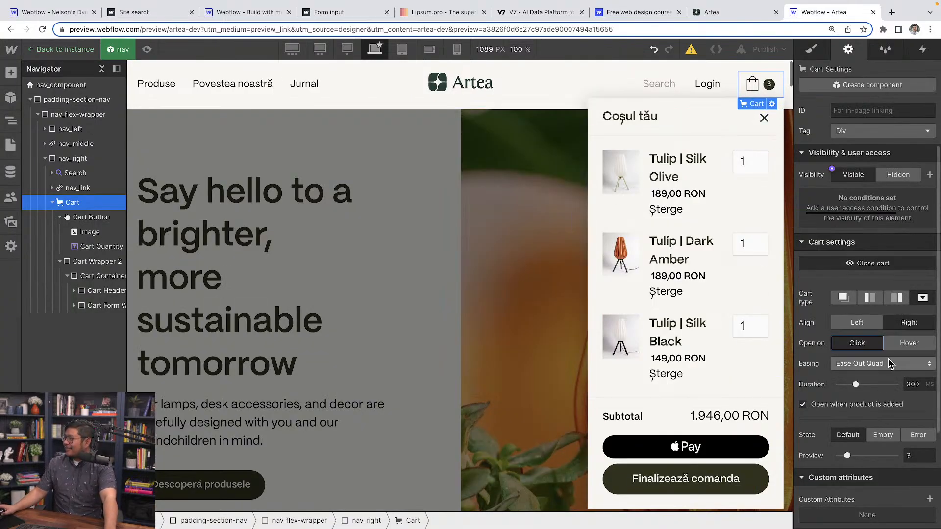
pyautogui.click(897, 299)
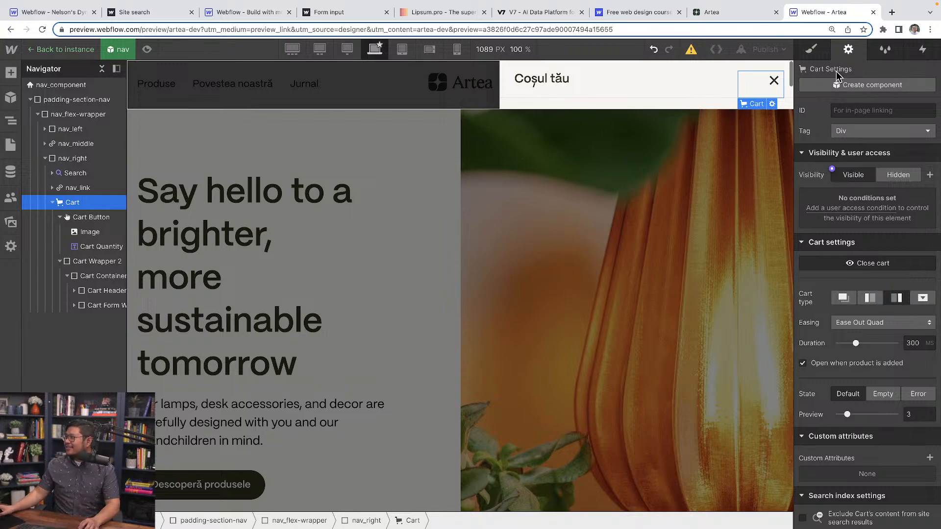
# Examine the size, overflow, position and typography styles of Cart Wrapper 2, Cart and Cart Button for what restricts the sidebar's height.
pyautogui.click(811, 49)
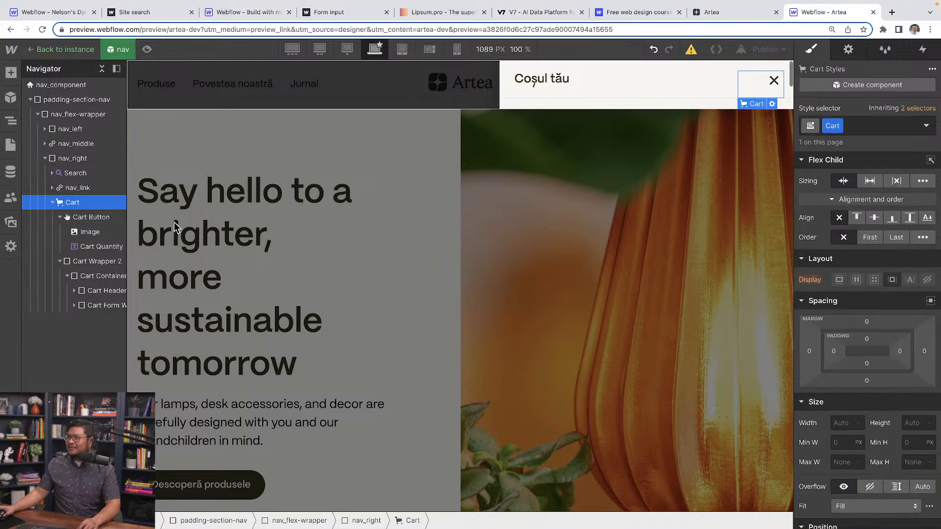
pyautogui.click(98, 263)
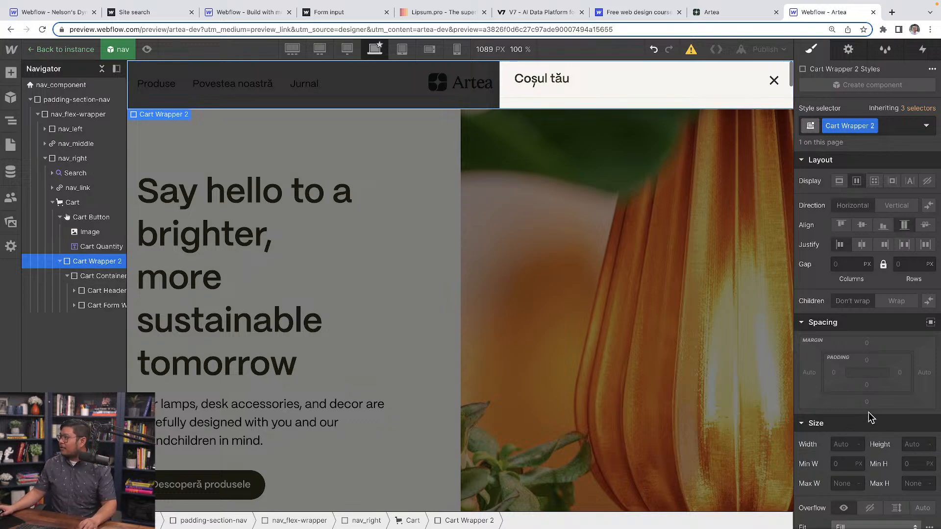
pyautogui.scroll(-5, 876, 392)
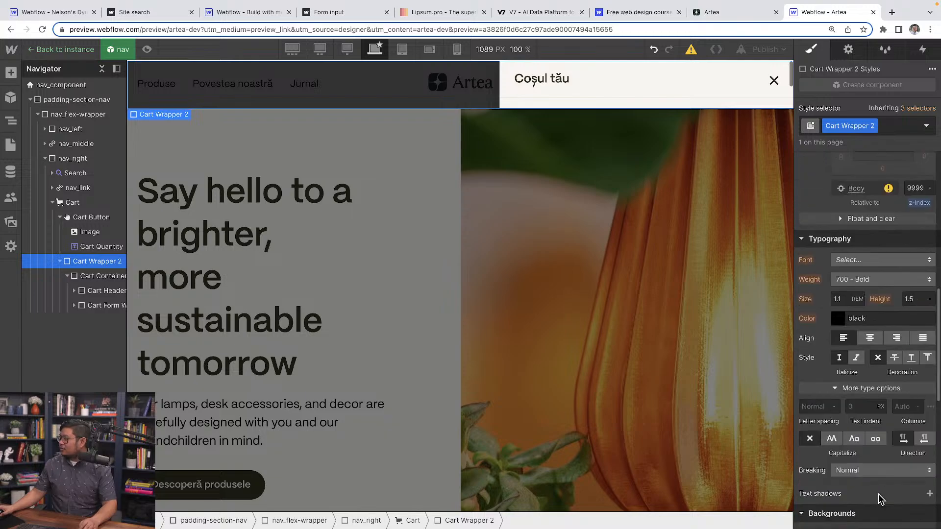
pyautogui.scroll(5, 879, 499)
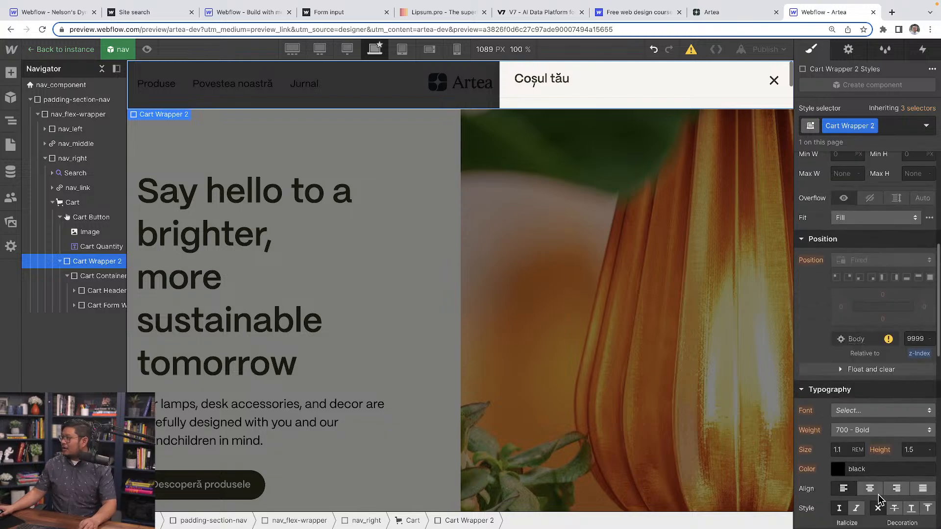
pyautogui.scroll(1, 878, 495)
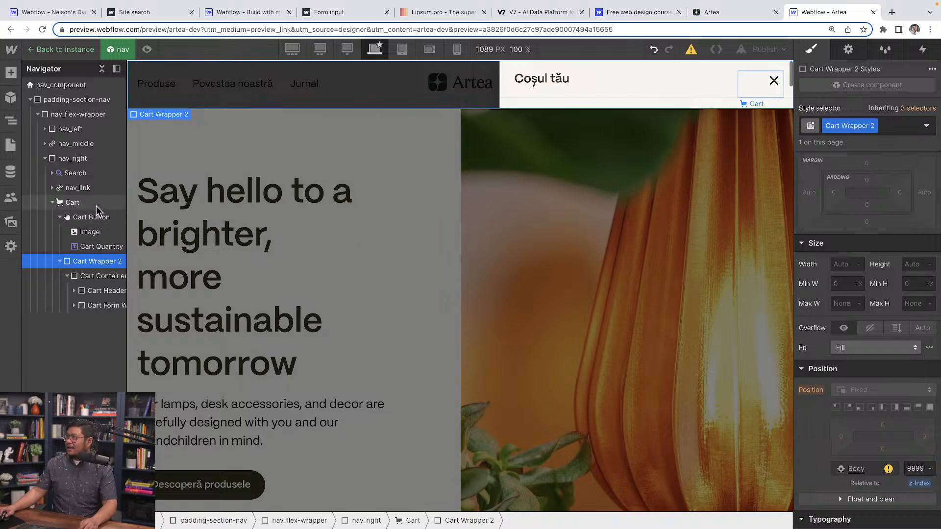
pyautogui.click(78, 203)
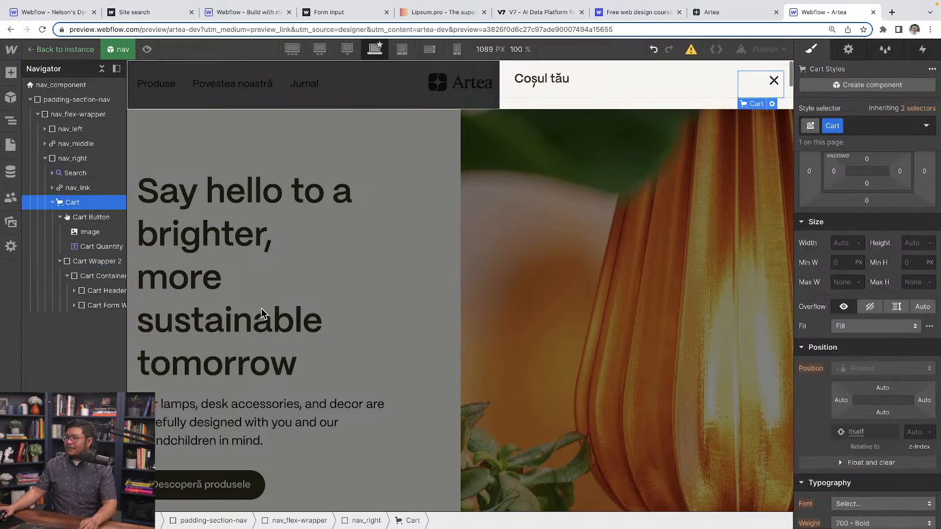
pyautogui.click(106, 219)
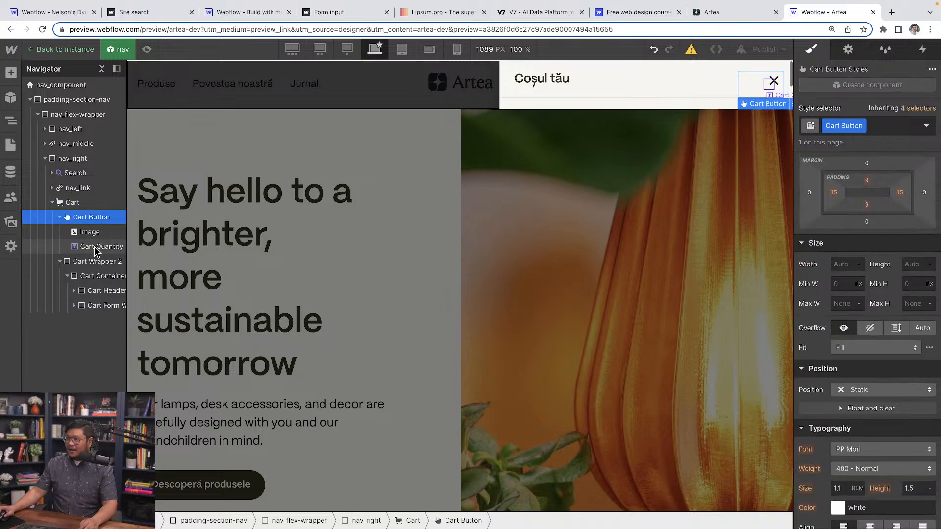
pyautogui.click(89, 265)
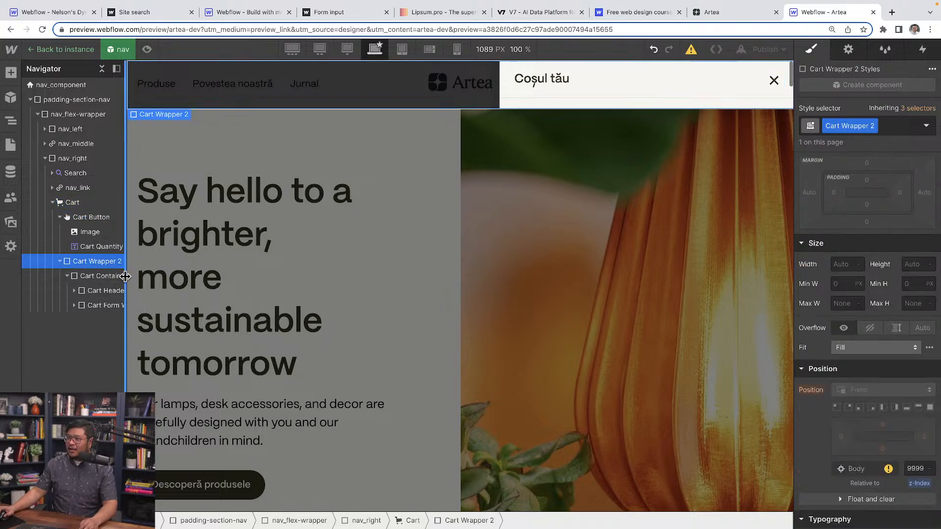
# Widen the element tree and examine the Cart Container and Cart Form Wrapper styles for what limits the sidebar's height.
pyautogui.moveTo(126, 273); pyautogui.dragTo(185, 276)
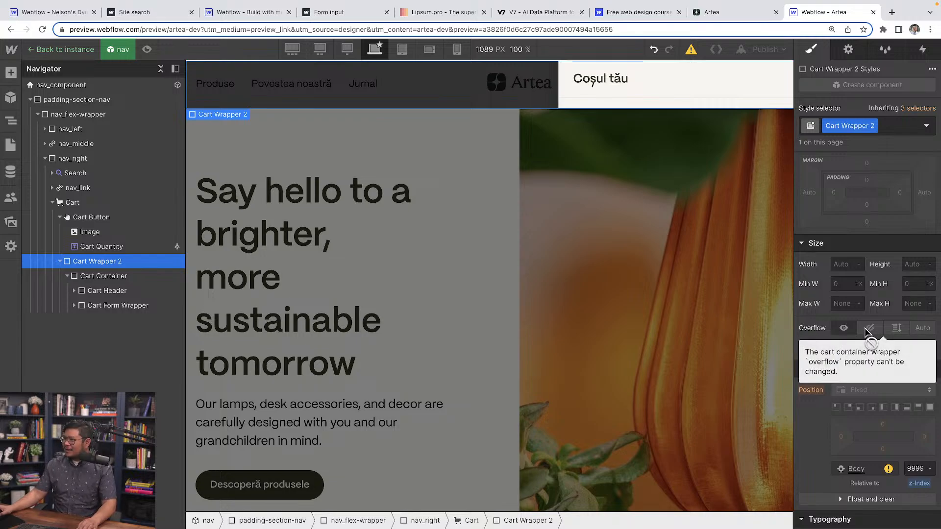
pyautogui.click(130, 279)
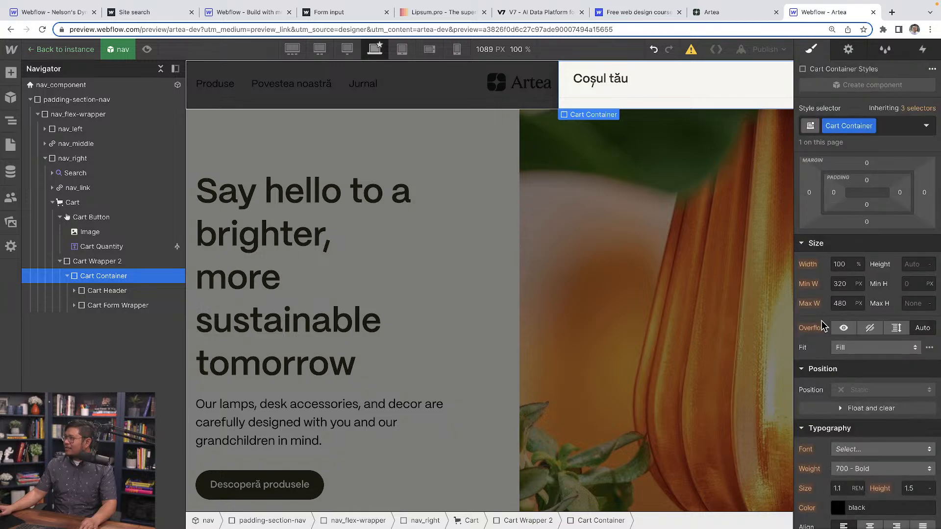
pyautogui.scroll(-6, 833, 363)
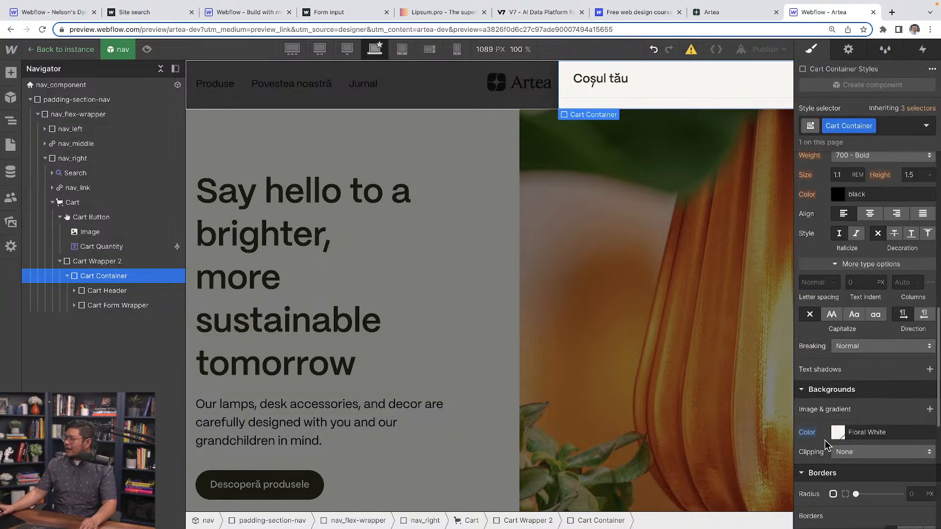
pyautogui.scroll(-7, 826, 445)
pyautogui.scroll(14, 836, 431)
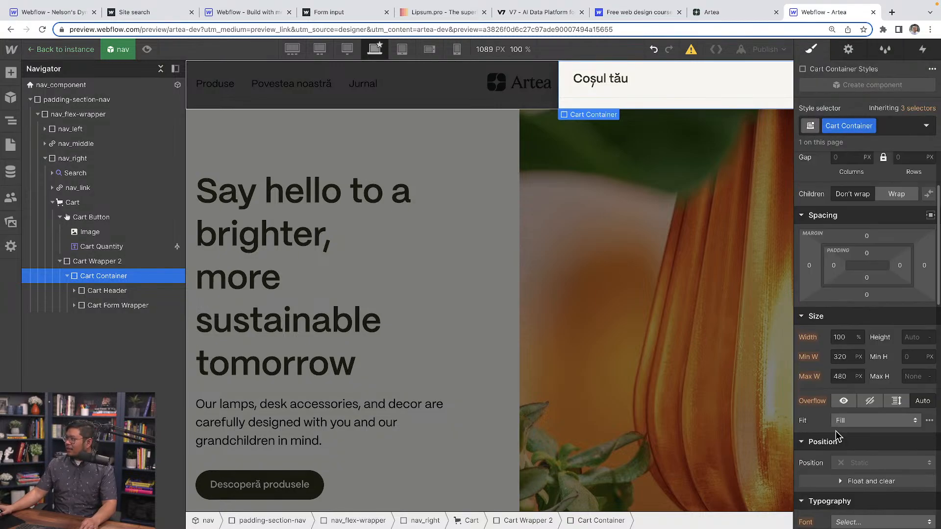
pyautogui.scroll(3, 836, 431)
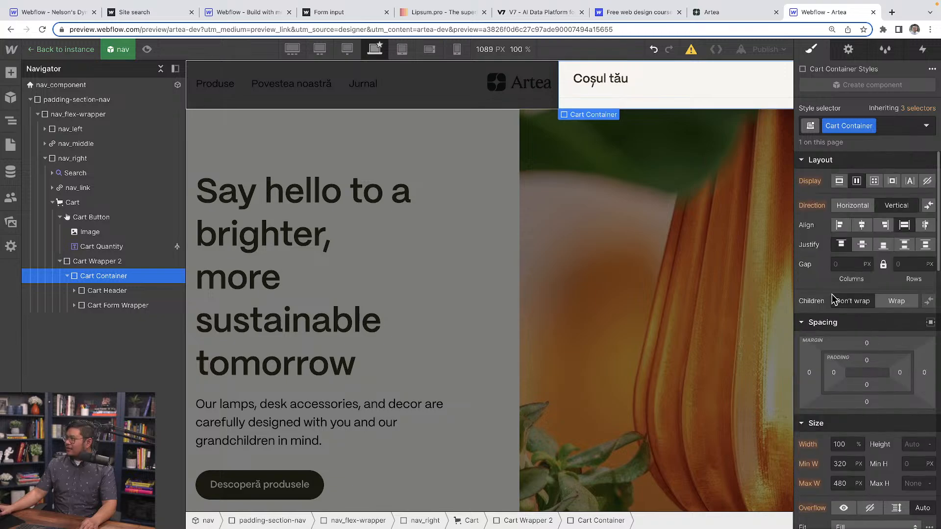
pyautogui.click(132, 309)
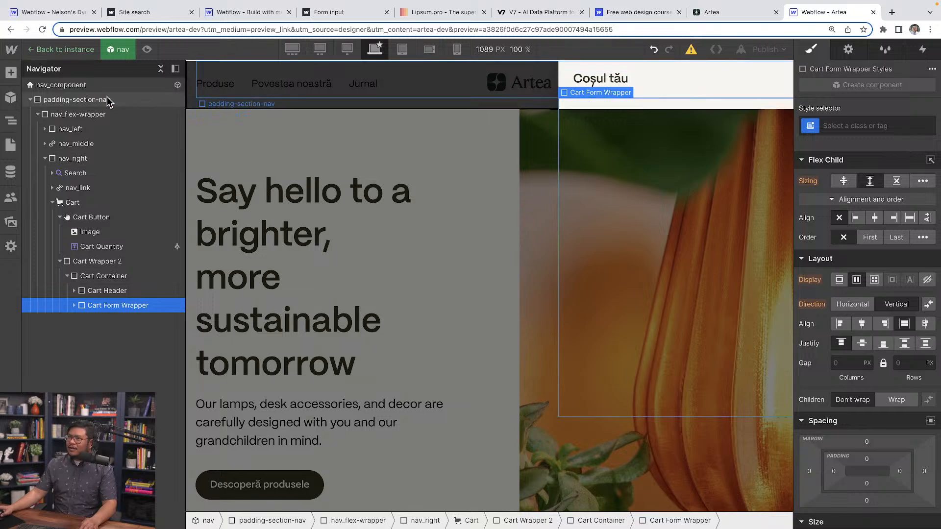
# Examine the layout, size, overflow and position styles of nav_component, padding-section-nav, nav_flex-wrapper and nav_right.
pyautogui.click(95, 87)
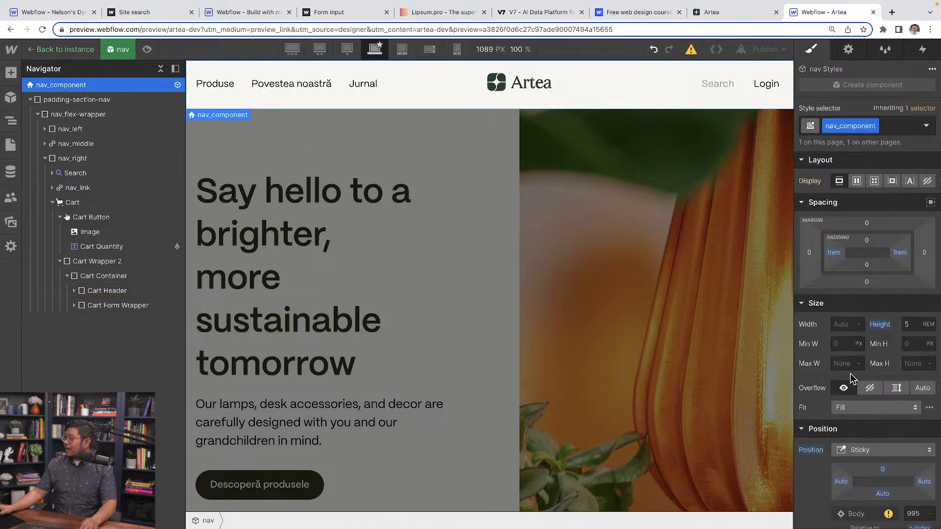
pyautogui.scroll(-3, 843, 387)
pyautogui.scroll(1, 852, 377)
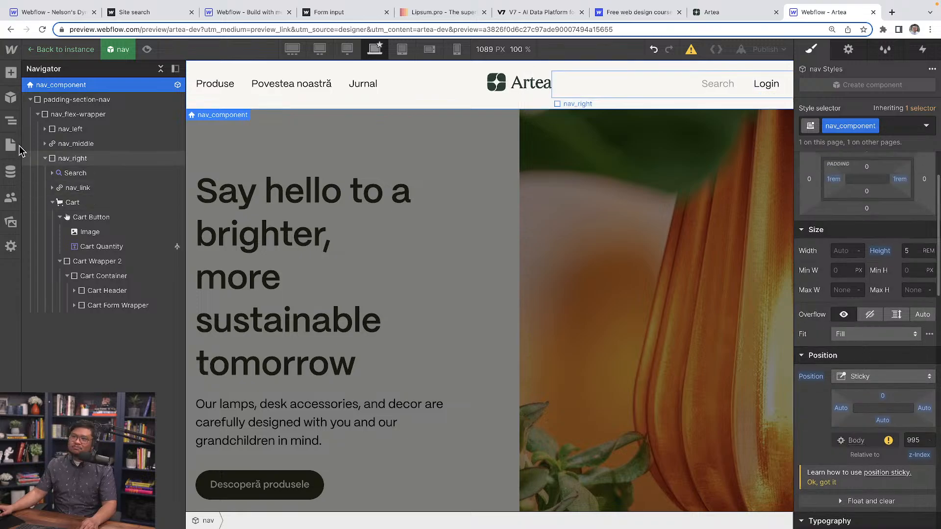
pyautogui.click(85, 101)
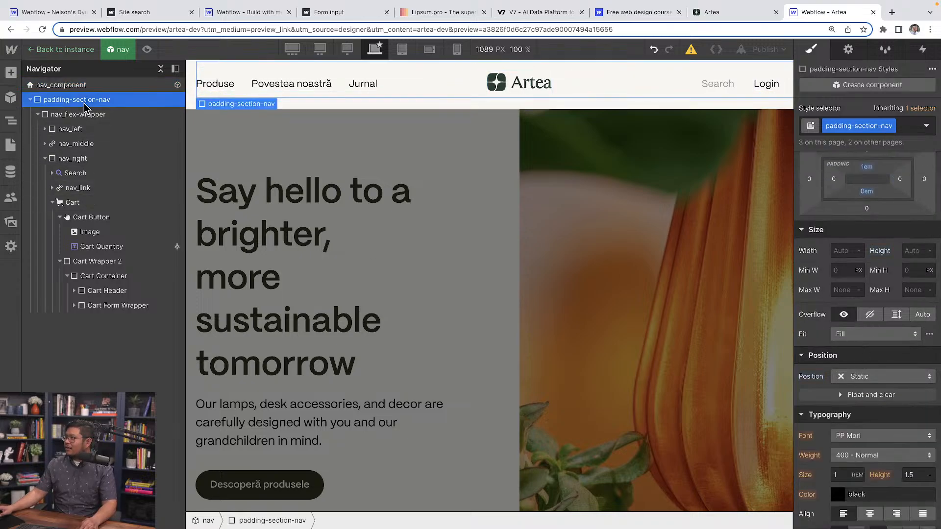
pyautogui.click(84, 113)
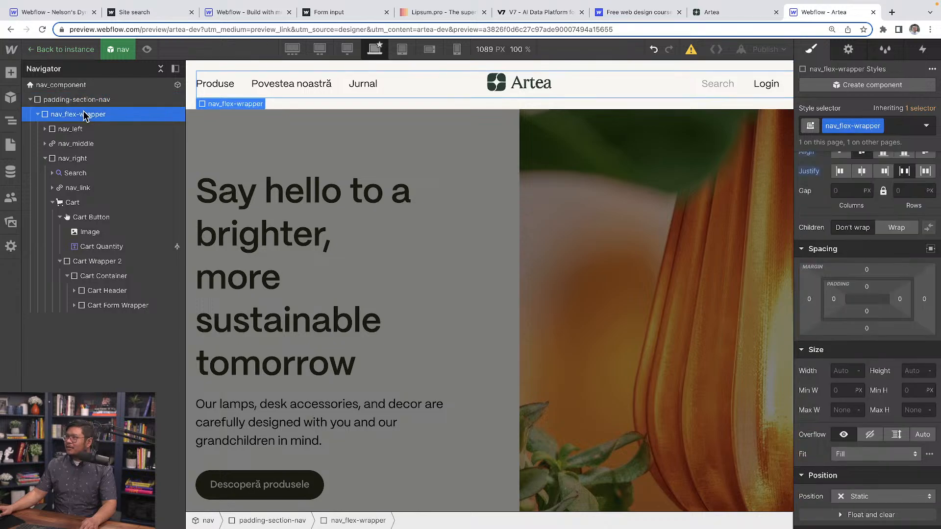
pyautogui.click(90, 162)
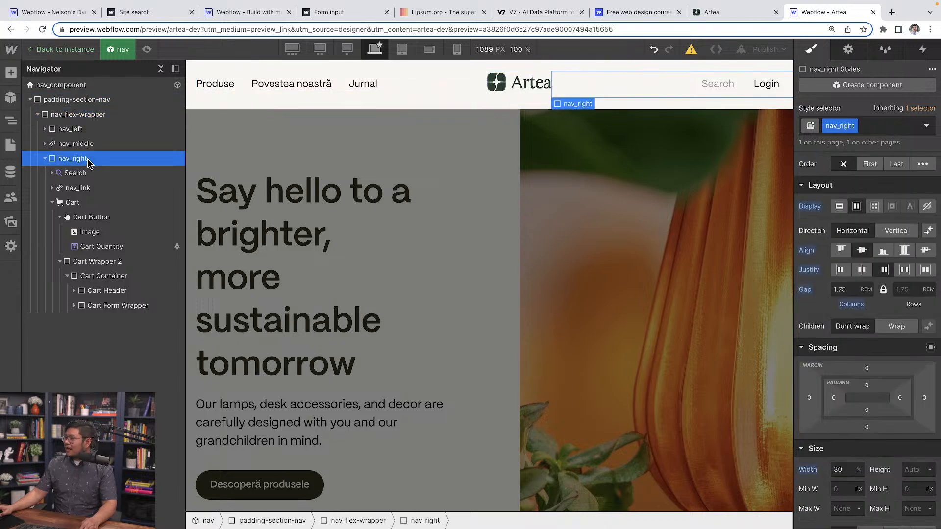
# Open the cart from the Cart element's settings and examine the Cart Button's size, position and typography styles.
pyautogui.click(101, 203)
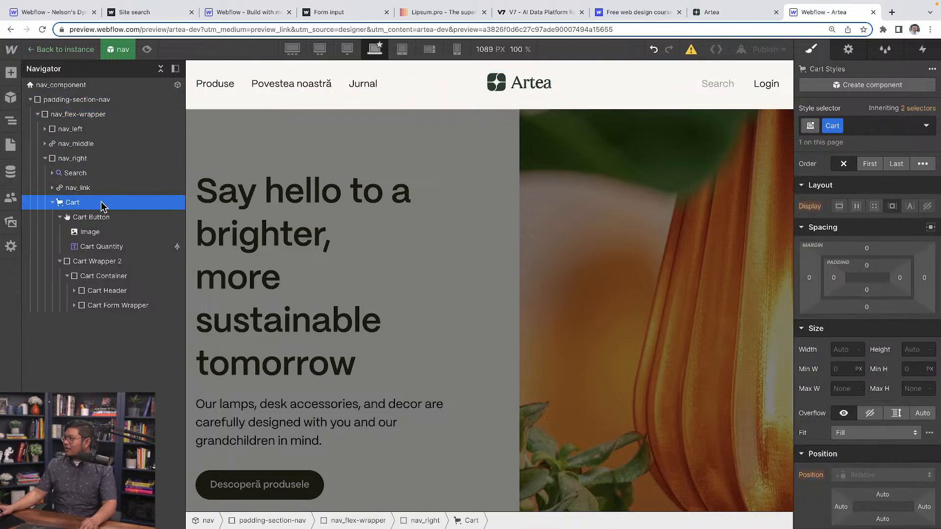
pyautogui.click(848, 49)
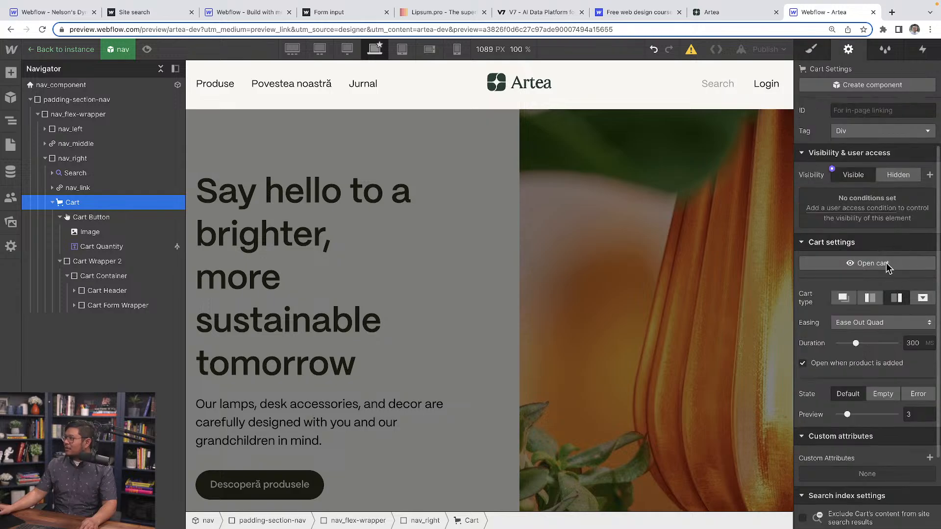
pyautogui.click(886, 263)
pyautogui.click(116, 219)
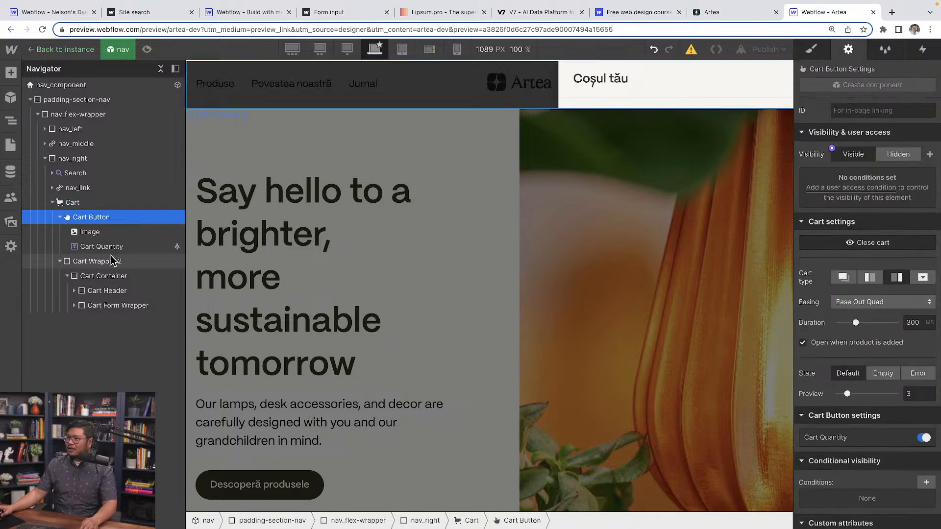
pyautogui.click(812, 49)
pyautogui.scroll(-6, 854, 366)
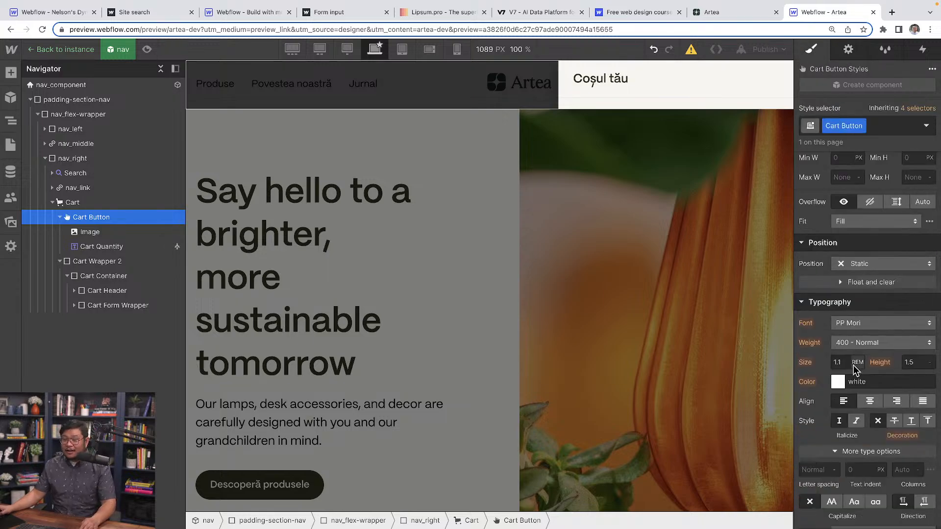
pyautogui.scroll(1, 854, 365)
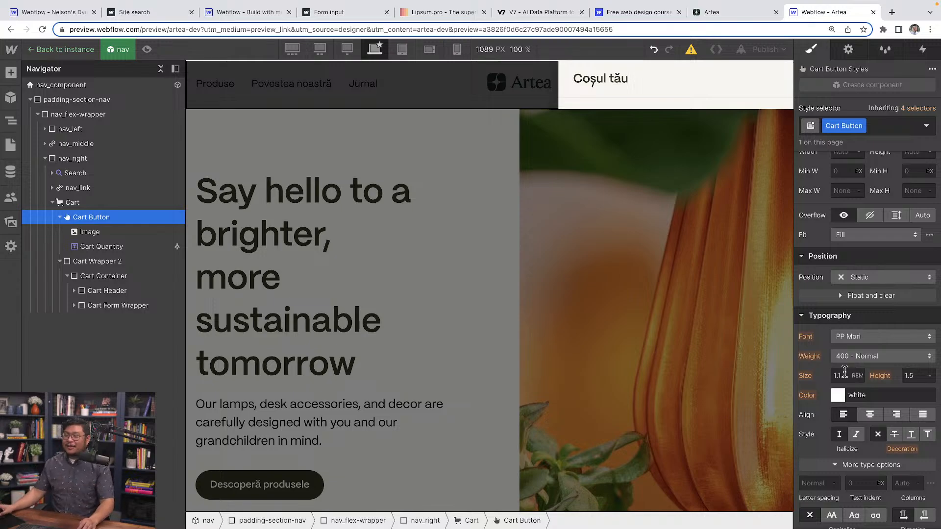
pyautogui.scroll(-2, 853, 365)
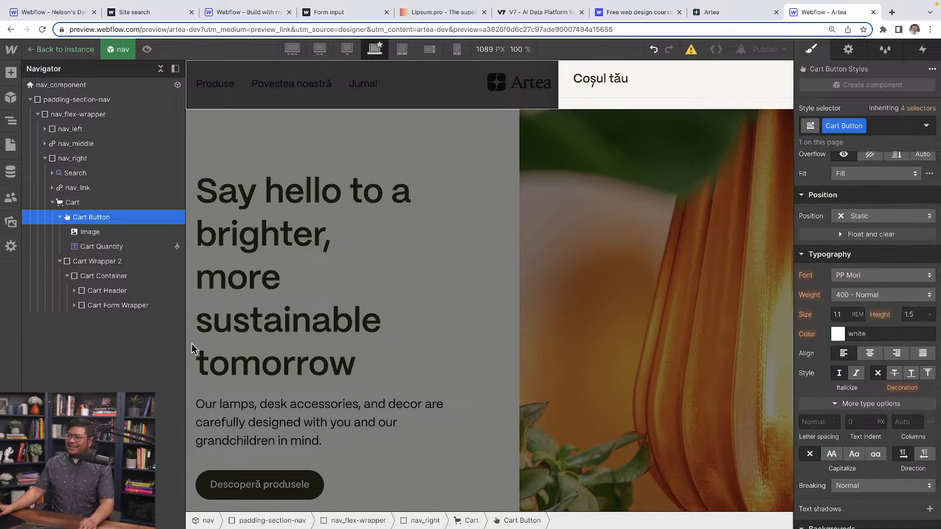
# Examine Cart Wrapper 2's styles from spacing and size through position, typography, borders and effects.
pyautogui.click(119, 263)
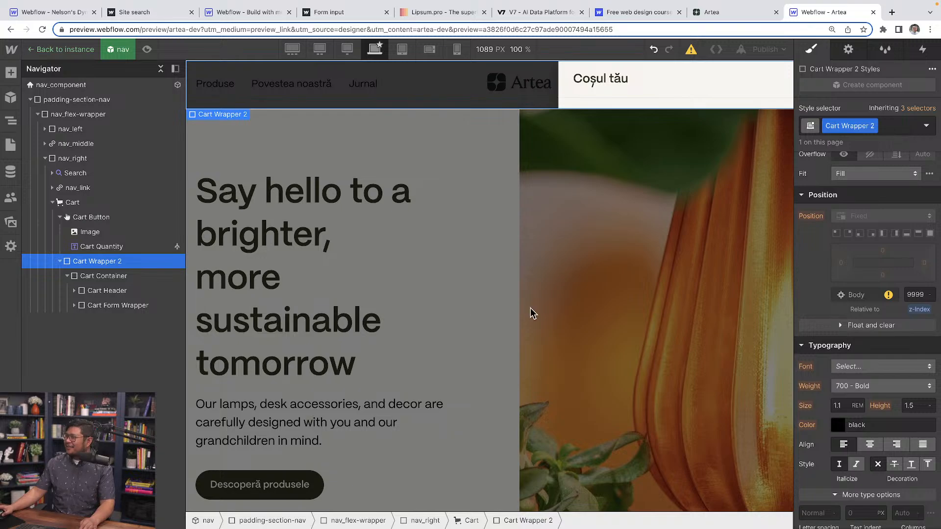
pyautogui.scroll(2, 844, 305)
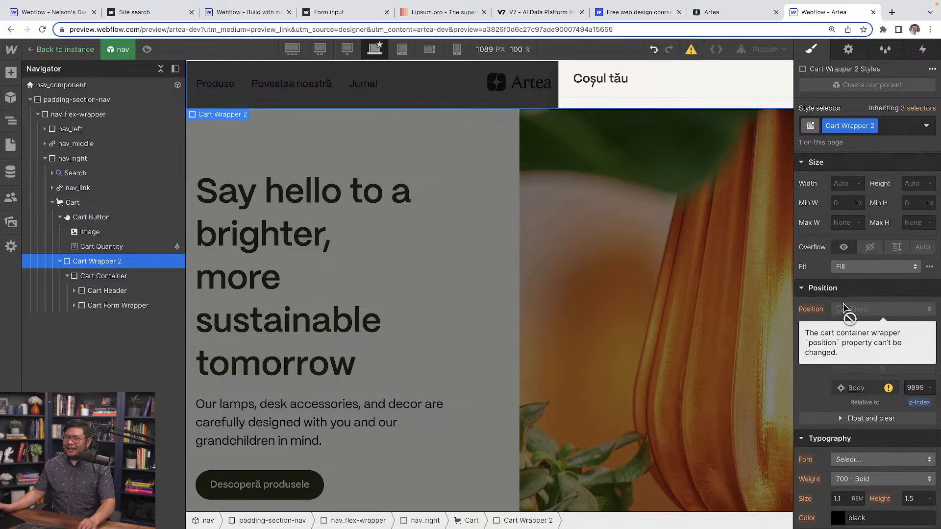
pyautogui.scroll(2, 870, 267)
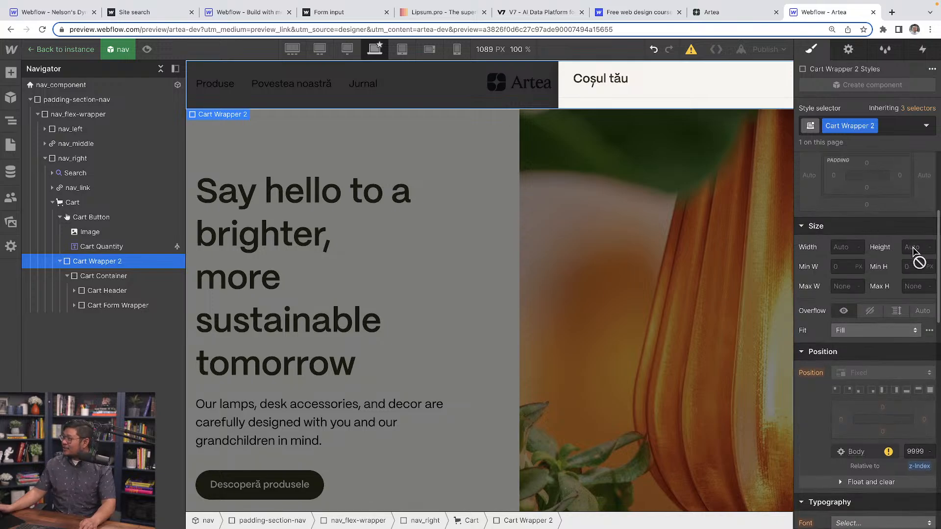
pyautogui.scroll(4, 901, 273)
pyautogui.scroll(-3, 897, 301)
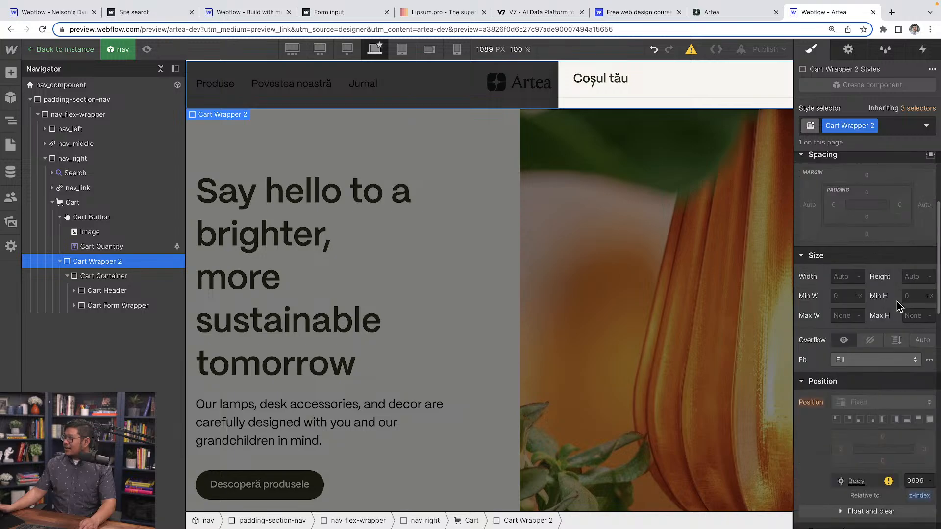
pyautogui.scroll(-5, 897, 301)
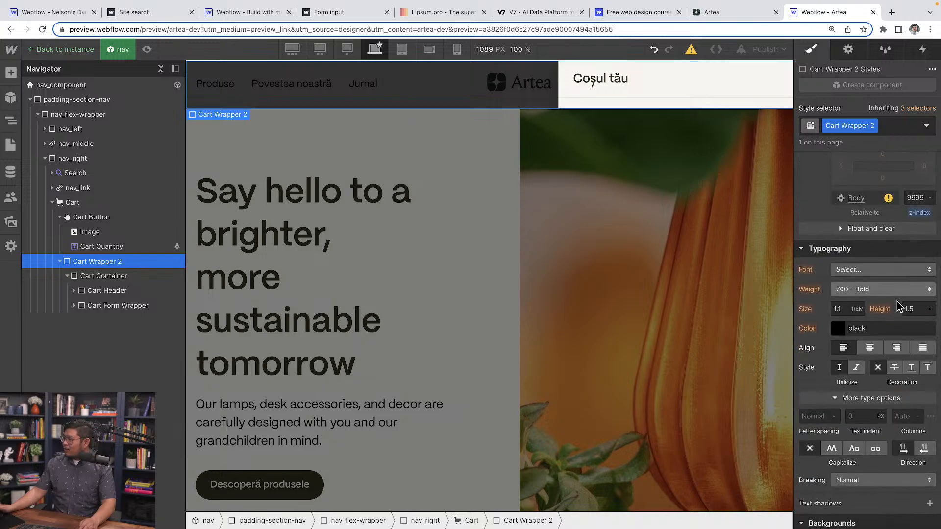
pyautogui.scroll(-9, 897, 301)
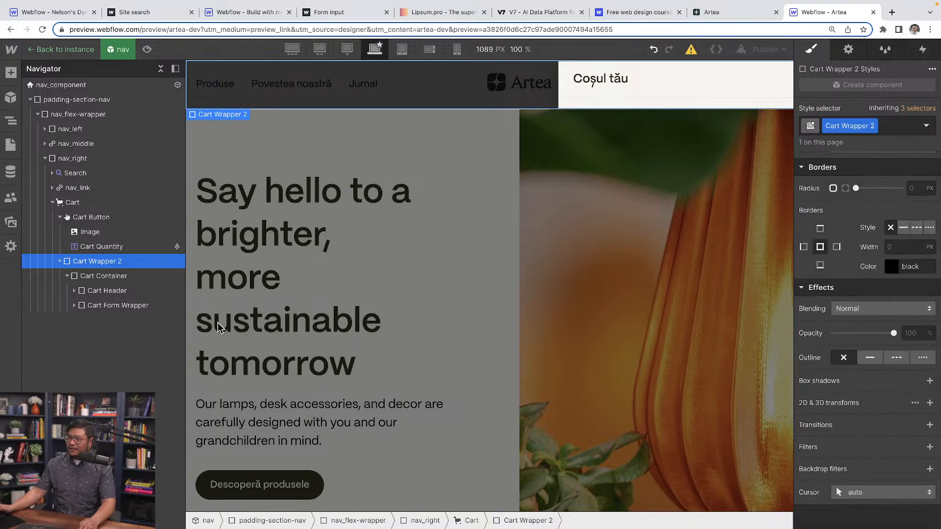
# Set the Cart Container's overflow to Visible and its height to 100 VH.
pyautogui.click(121, 276)
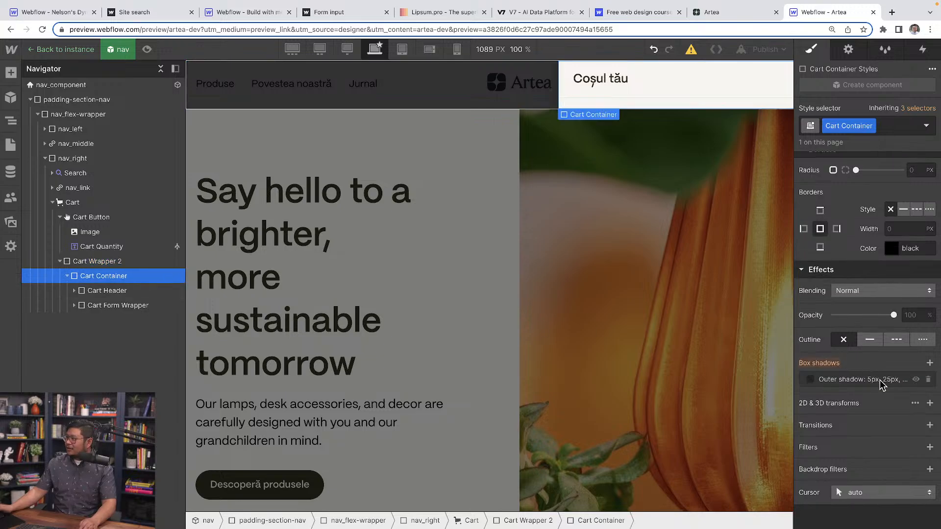
pyautogui.scroll(12, 880, 380)
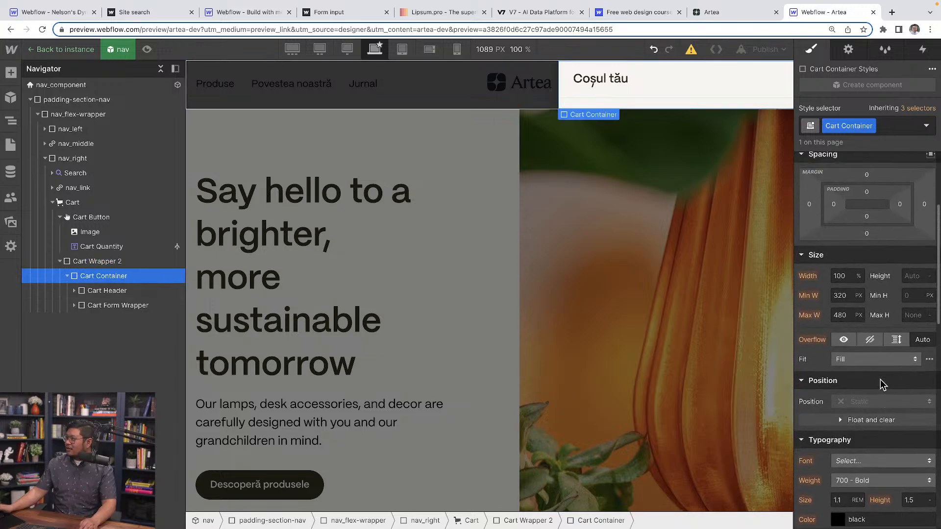
pyautogui.click(844, 342)
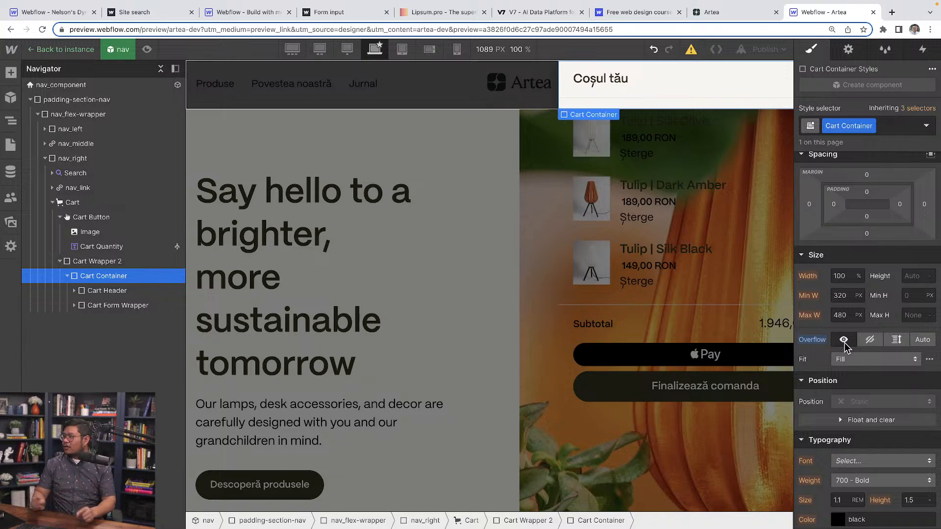
pyautogui.click(904, 276)
pyautogui.write('100%')
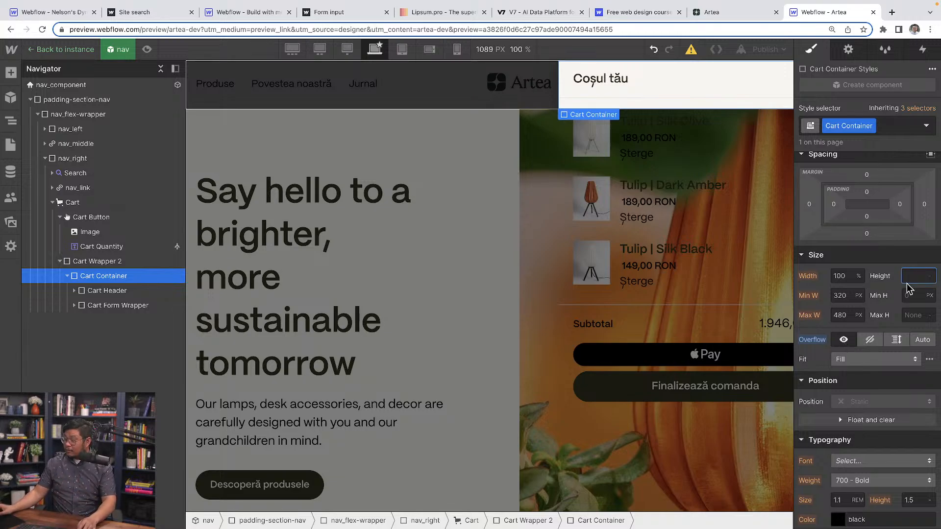
pyautogui.press('Return')
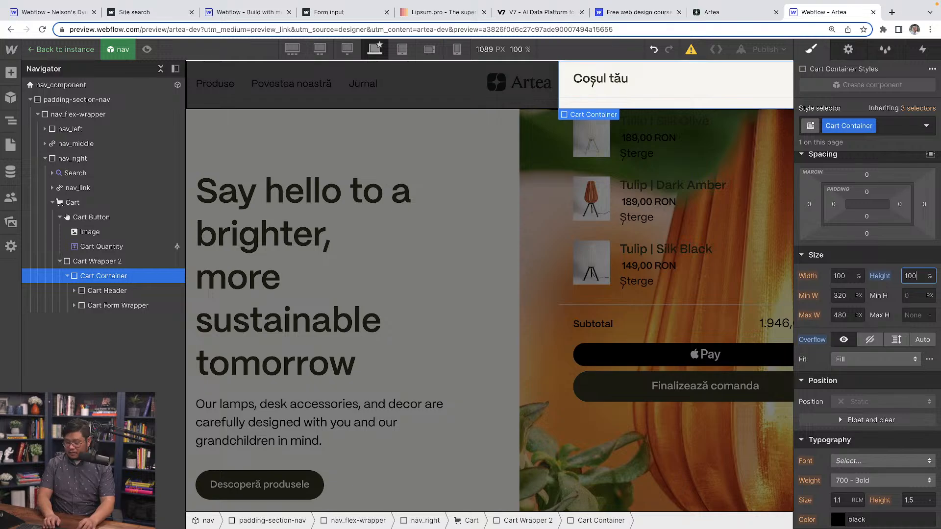
pyautogui.write('vh')
pyautogui.press('Return')
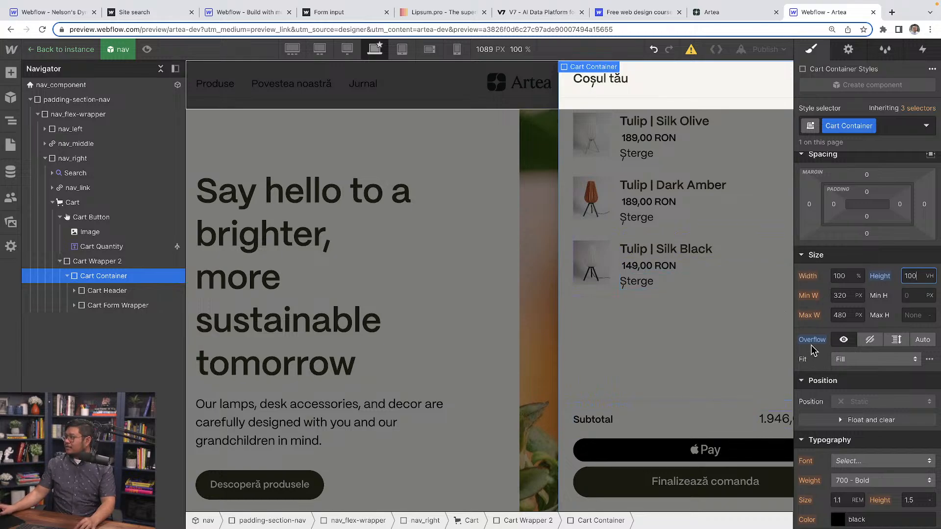
# Try a maximum width of None on the Cart Container and reset it to the inherited value.
pyautogui.click(859, 315)
pyautogui.click(862, 421)
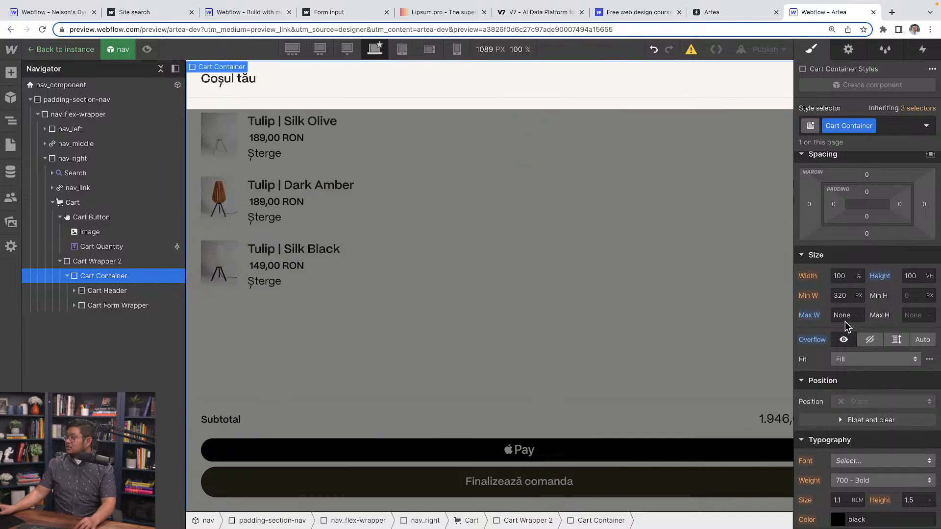
pyautogui.click(809, 316)
pyautogui.click(817, 325)
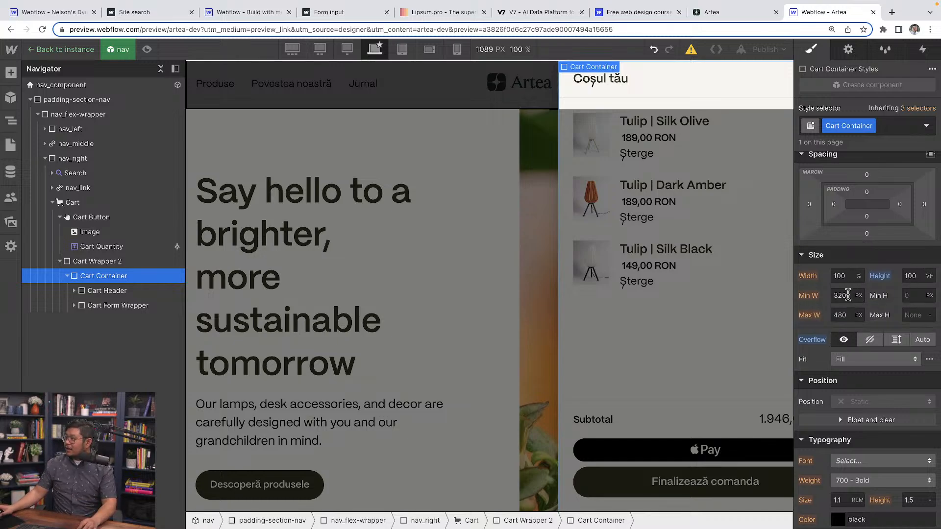
# Try a wider maximum width of 530 px on the Cart Container and reset that change.
pyautogui.click(845, 315)
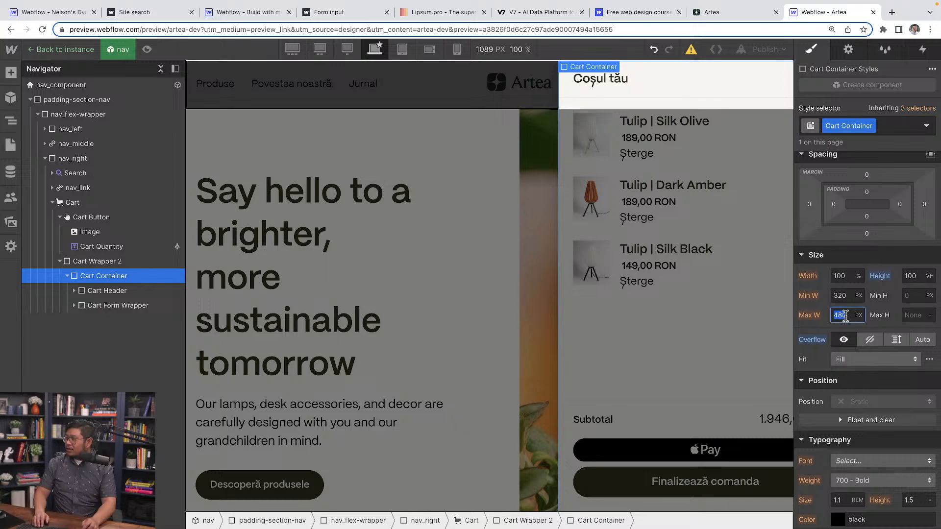
pyautogui.hotkey('shift', 'Up')
pyautogui.hotkey('shift', 'Up')
pyautogui.hotkey('shift', 'Up')
pyautogui.hotkey('shift', 'Up')
pyautogui.hotkey('shift', 'Up')
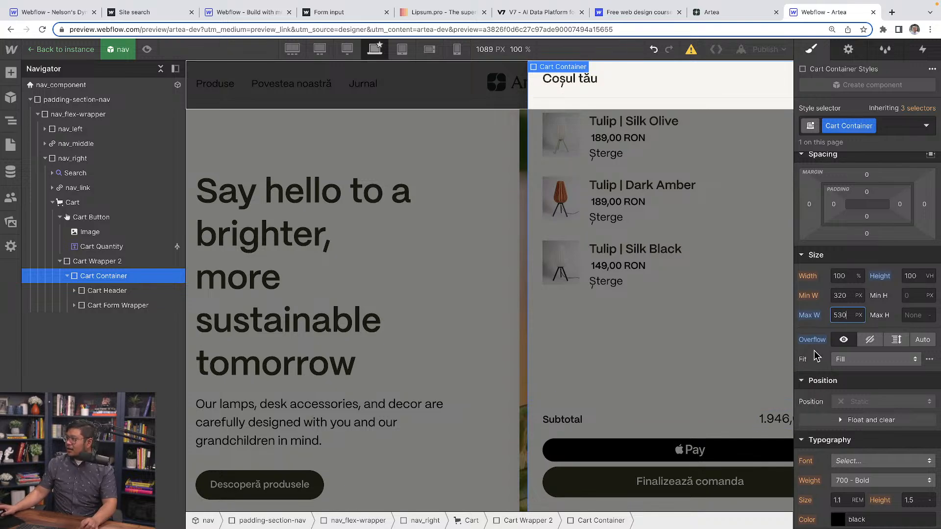
pyautogui.click(810, 315)
pyautogui.click(815, 332)
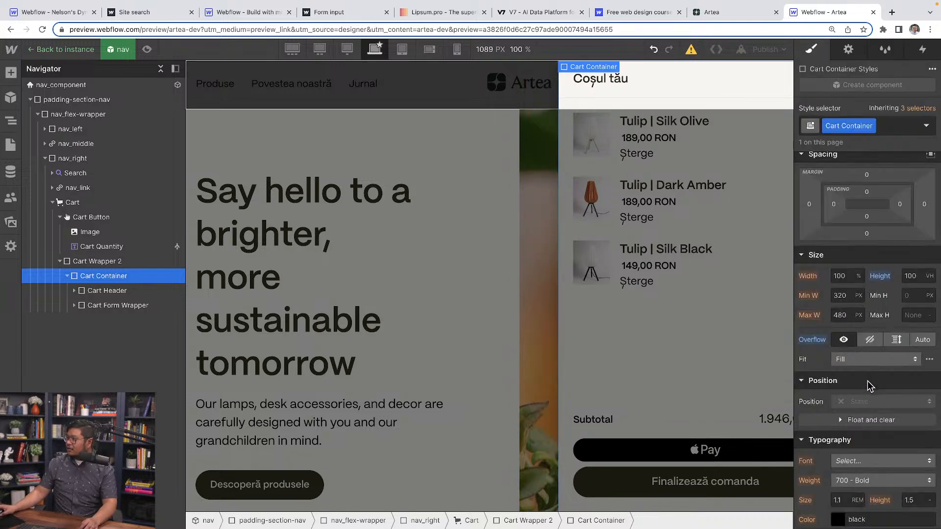
# Inspect the layout, spacing and size styles of the Cart Line Item, Cart Container and Cart Wrapper 2.
pyautogui.click(649, 430)
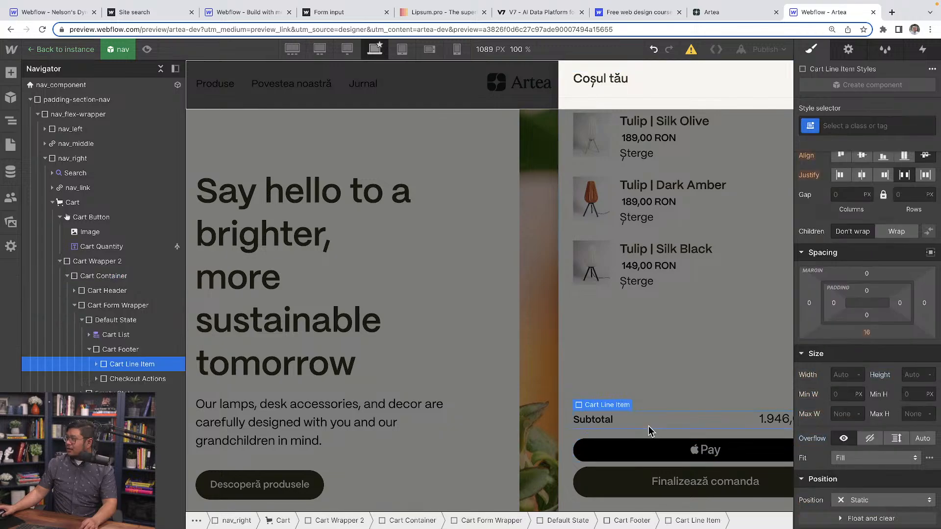
pyautogui.scroll(3, 874, 379)
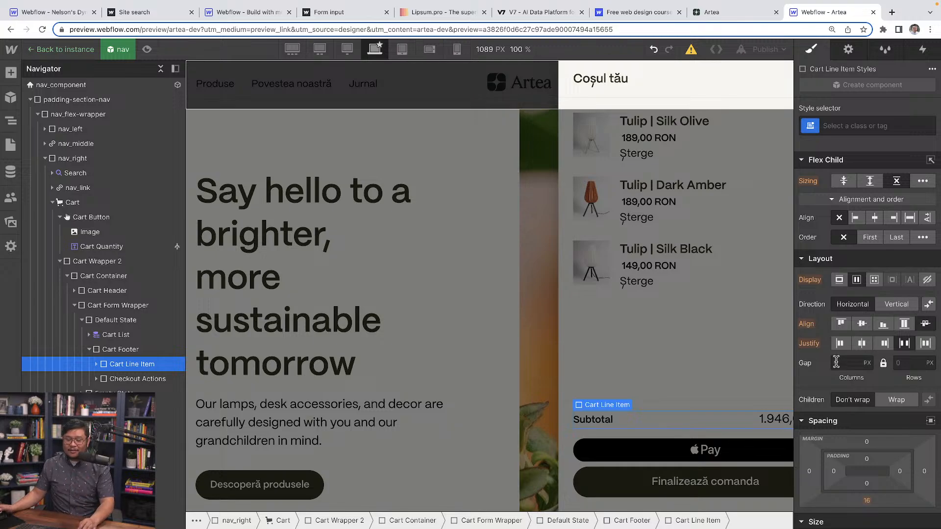
pyautogui.click(126, 279)
pyautogui.scroll(-3, 898, 469)
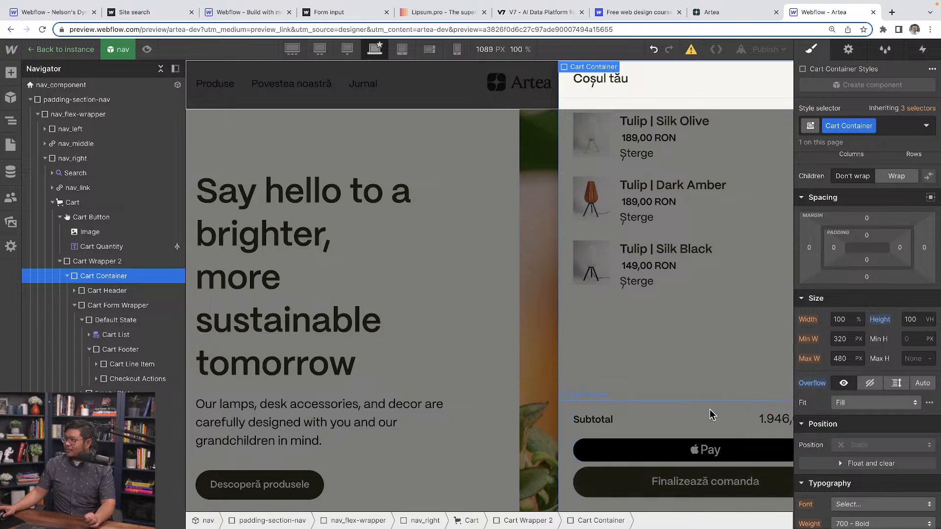
pyautogui.click(122, 262)
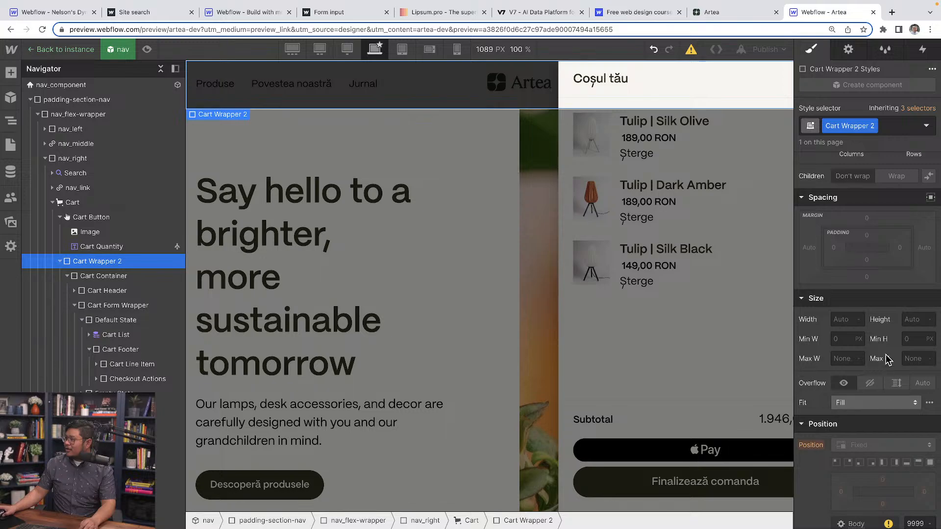
pyautogui.scroll(3, 862, 364)
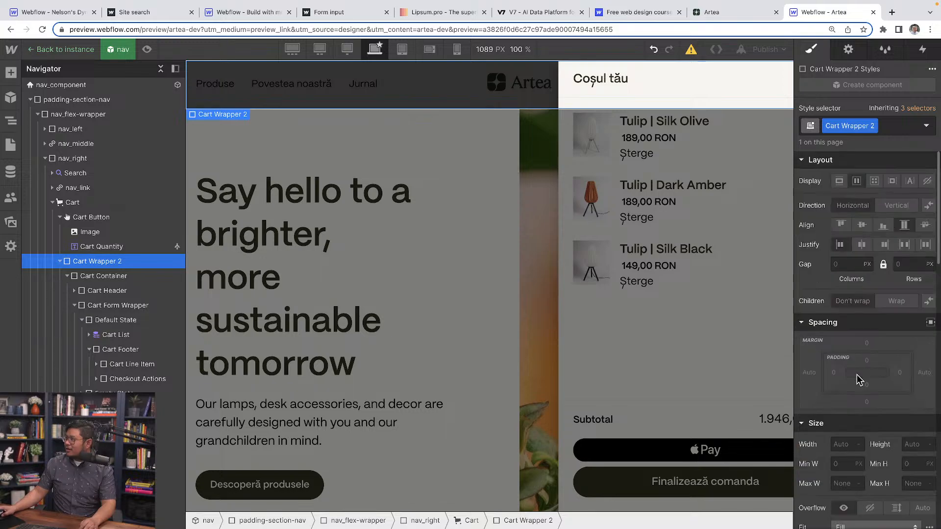
# Set the Cart Container's right padding to 112 px.
pyautogui.click(129, 278)
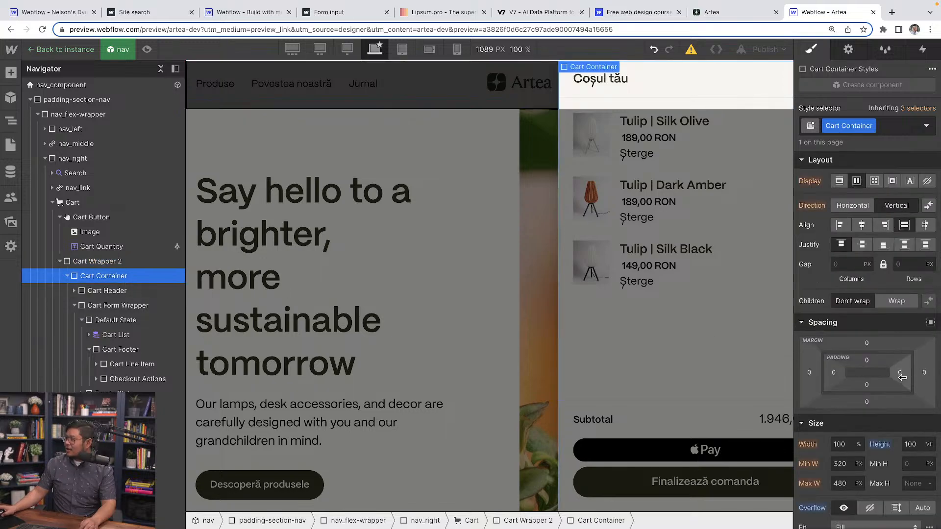
pyautogui.moveTo(901, 377); pyautogui.dragTo(834, 375)
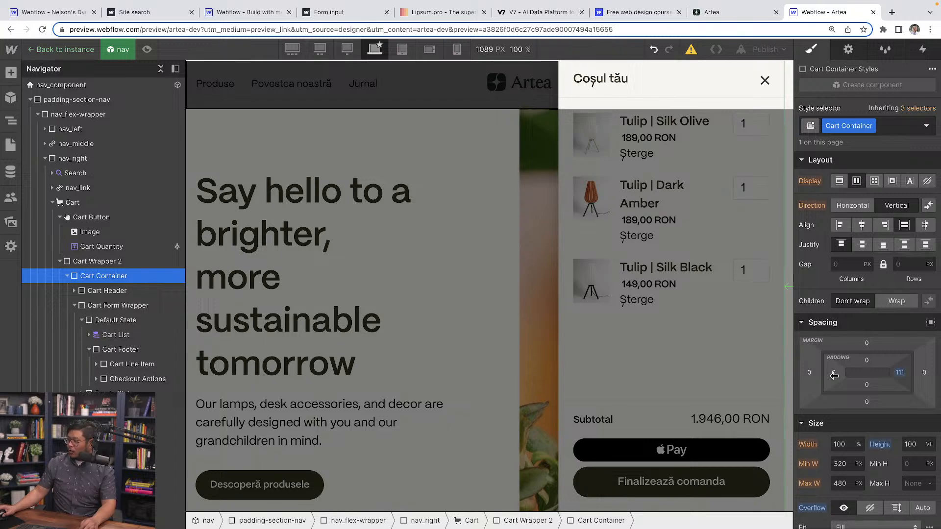
pyautogui.moveTo(834, 375); pyautogui.dragTo(834, 375)
# Set the Cart Container's minimum width to 0 px and its width to Auto.
pyautogui.click(859, 463)
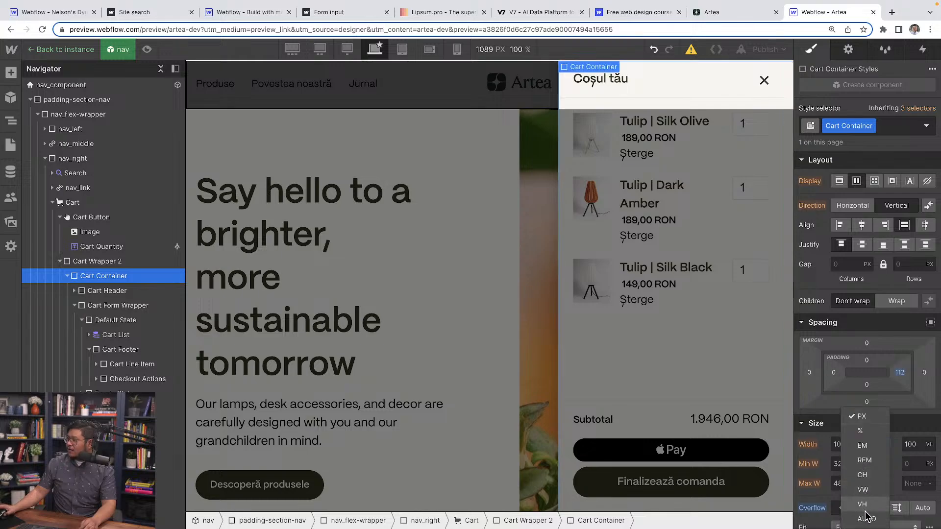
pyautogui.click(830, 464)
pyautogui.click(843, 462)
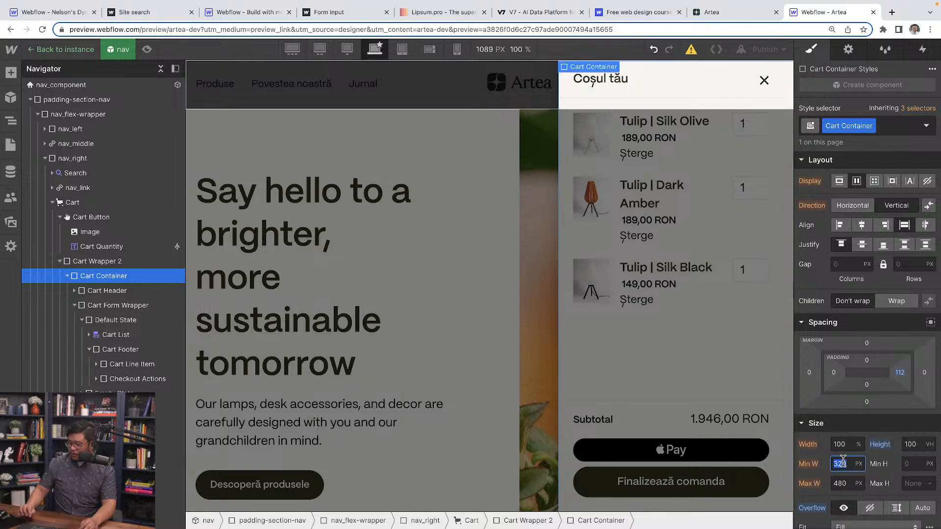
pyautogui.write('0')
pyautogui.click(859, 444)
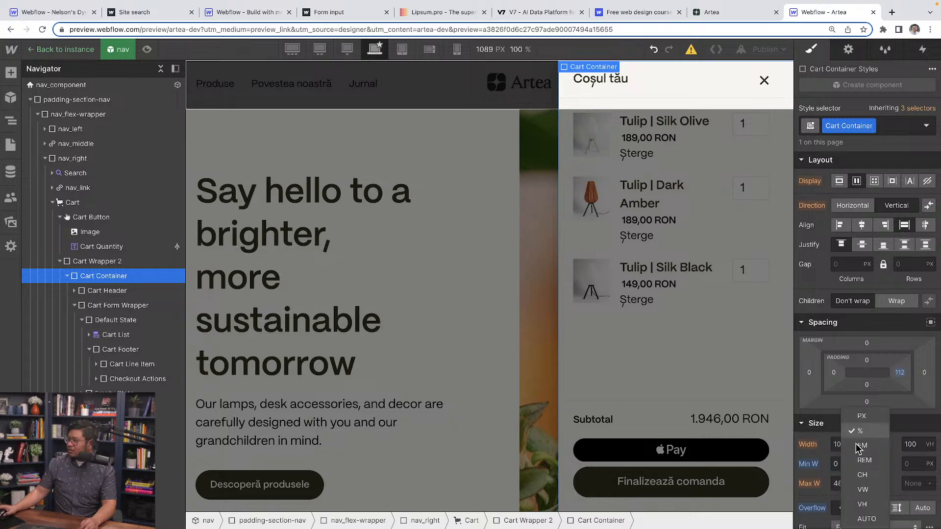
pyautogui.click(866, 520)
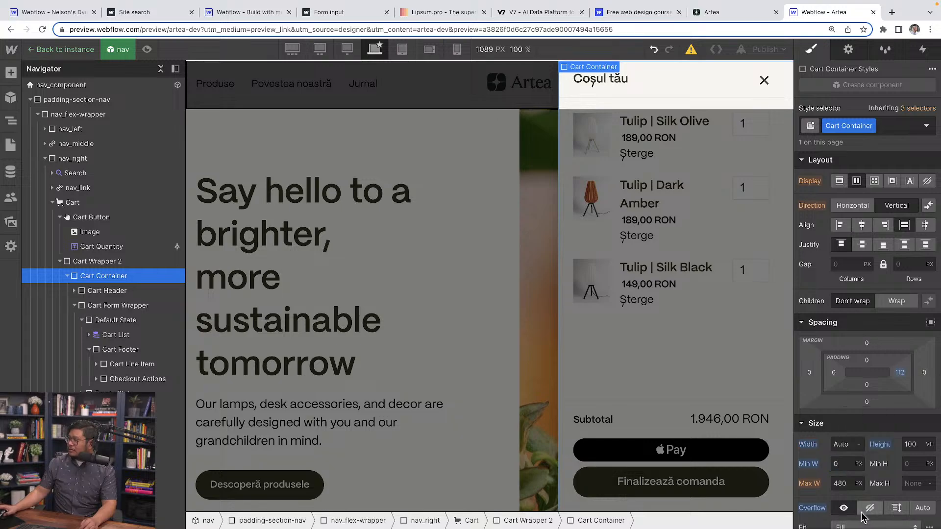
# Try maximum widths of 20%, 70% and 40% on the Cart Container and settle on 100%.
pyautogui.click(850, 484)
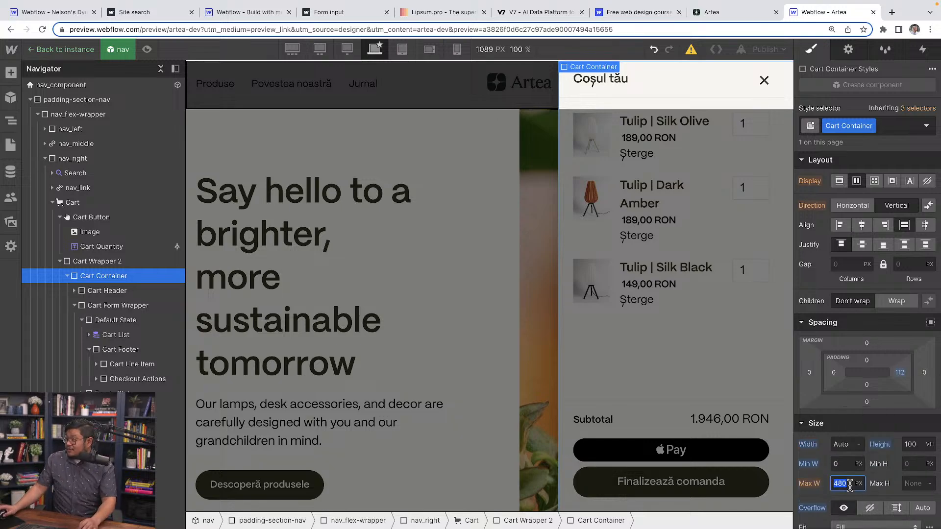
pyautogui.write('20%')
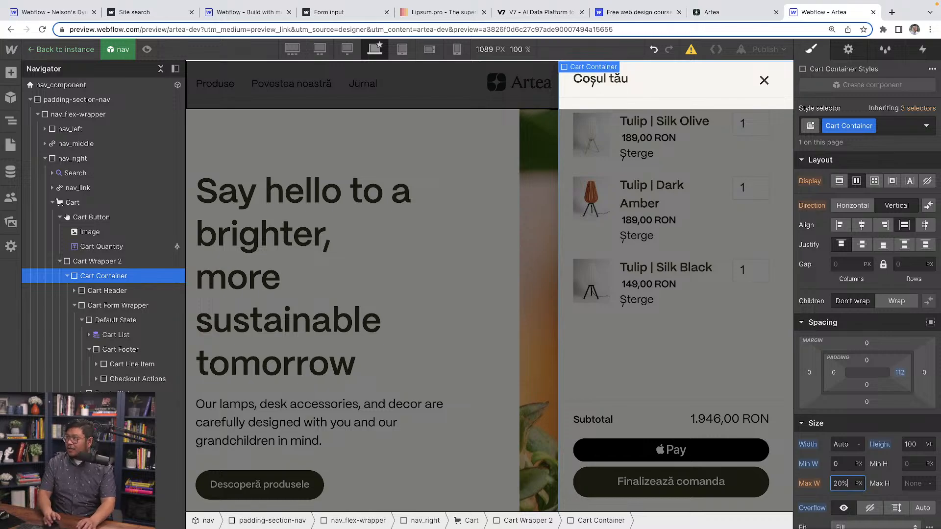
pyautogui.press('Return')
pyautogui.write('60')
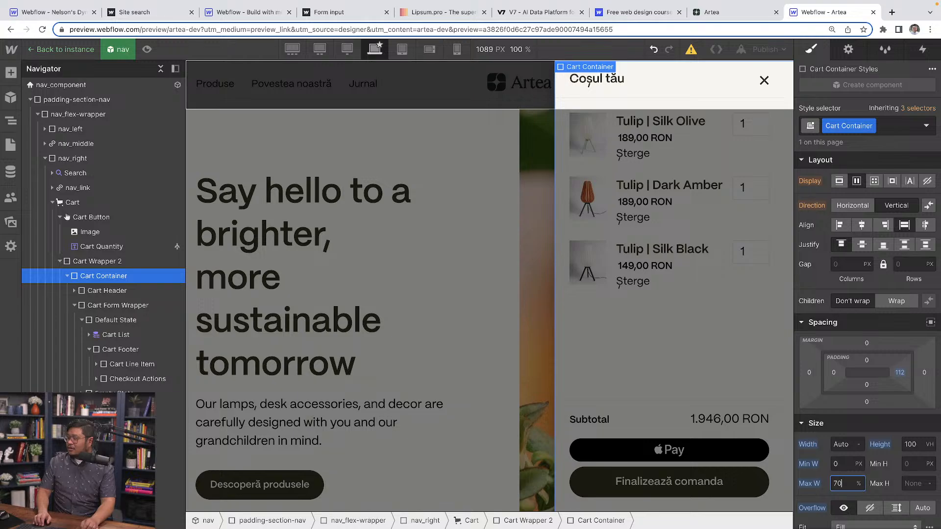
pyautogui.hotkey('shift', 'Down')
pyautogui.hotkey('shift', 'Down')
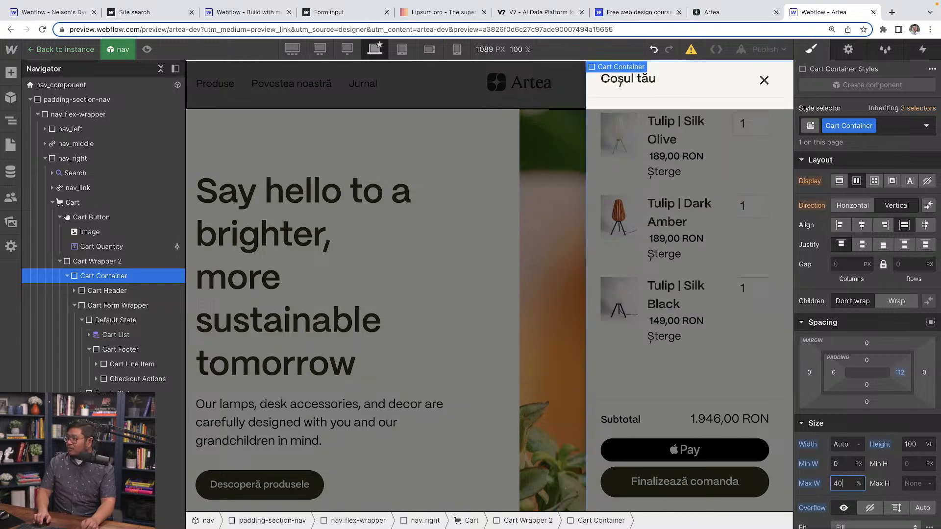
pyautogui.hotkey('shift', 'Up')
pyautogui.hotkey('shift', 'Up')
pyautogui.press('super+a')
pyautogui.write('100')
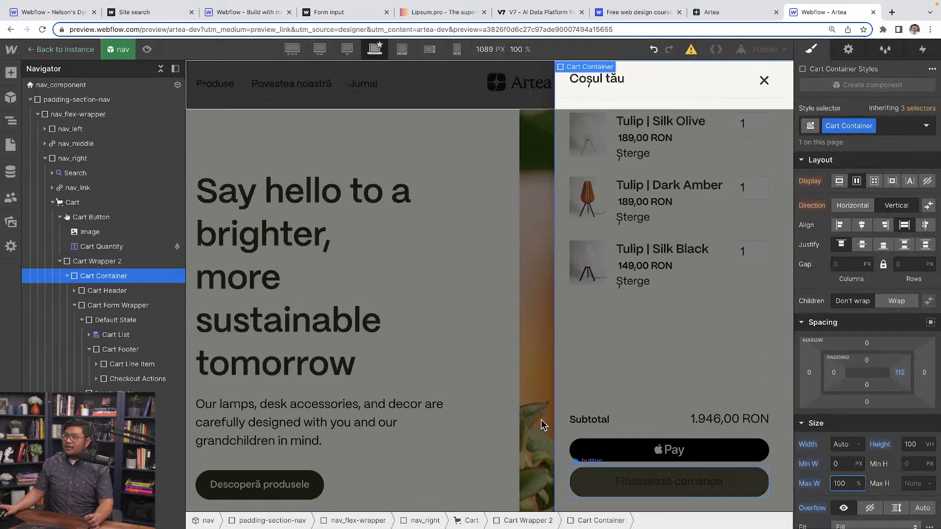
# Inspect the styles of nav_flex-wrapper and its ancestor nav_component.
pyautogui.click(98, 115)
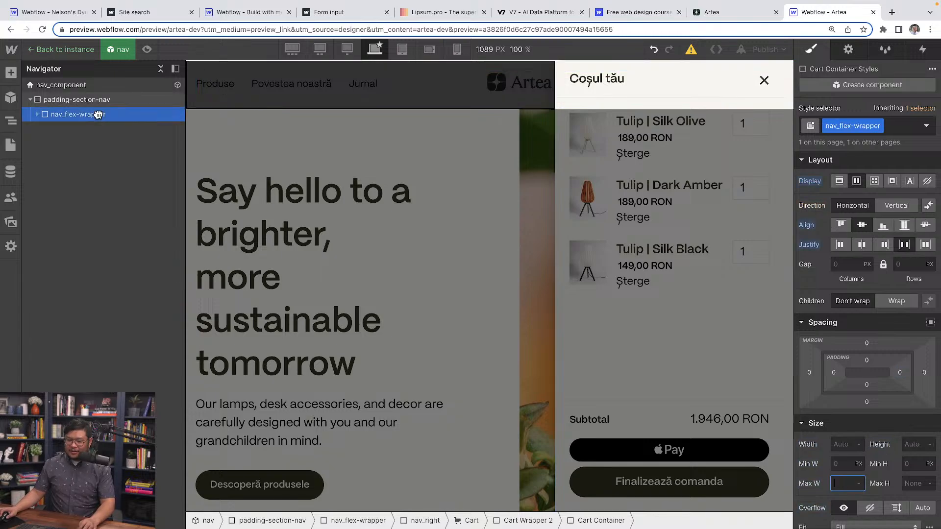
pyautogui.click(92, 86)
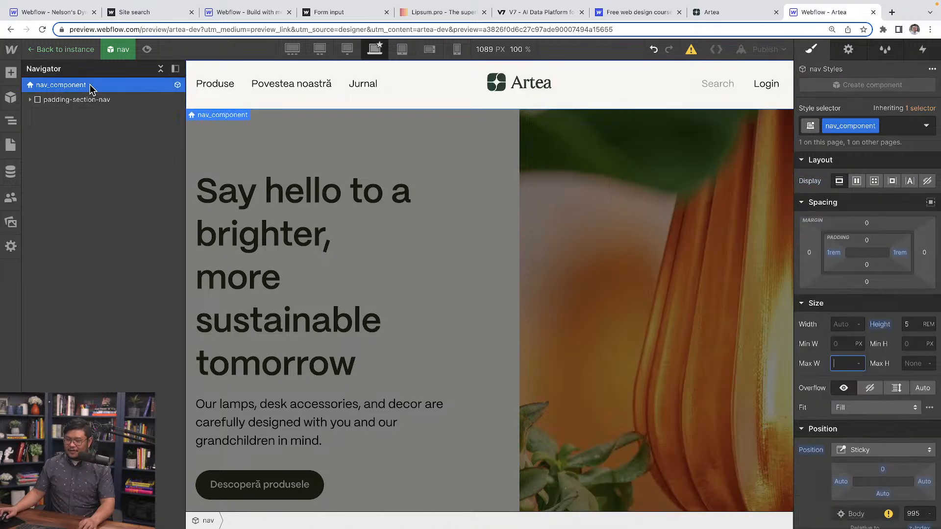